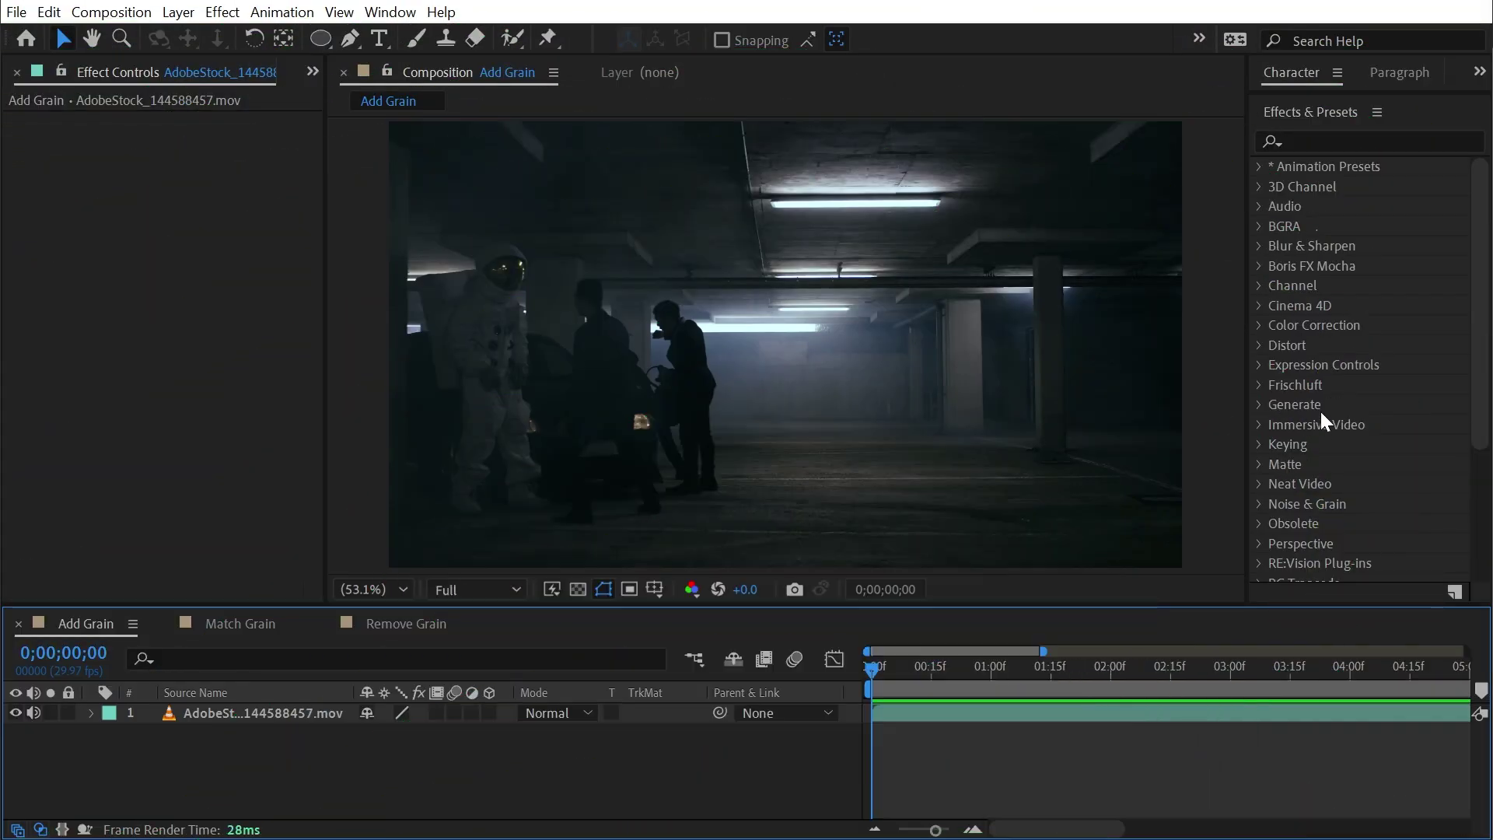
# - Apply the Add Grain effect from the Noise & Grain category to the footage
pyautogui.scroll(-3, 1373, 365)
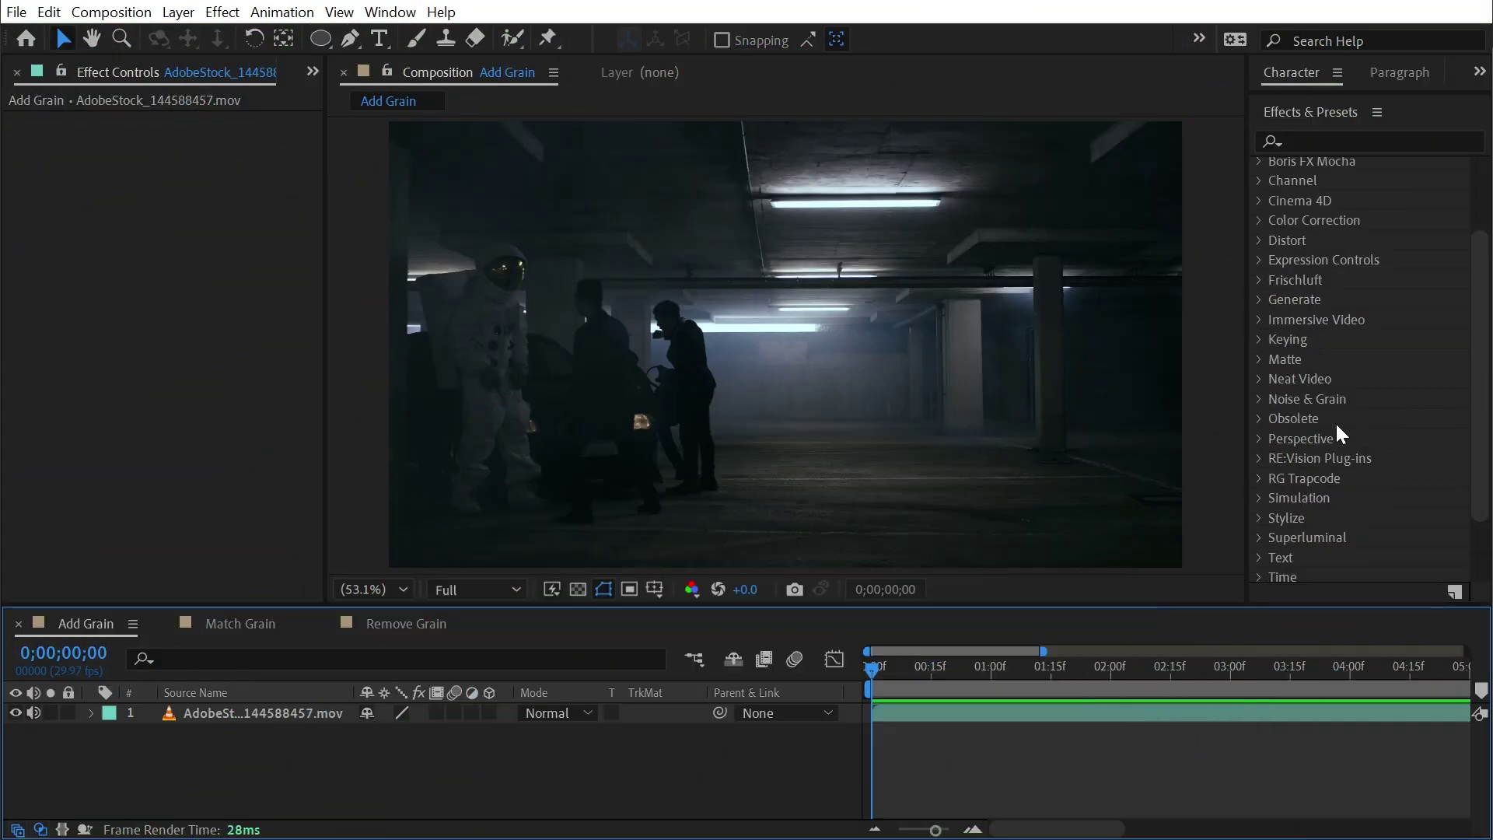
pyautogui.click(1258, 399)
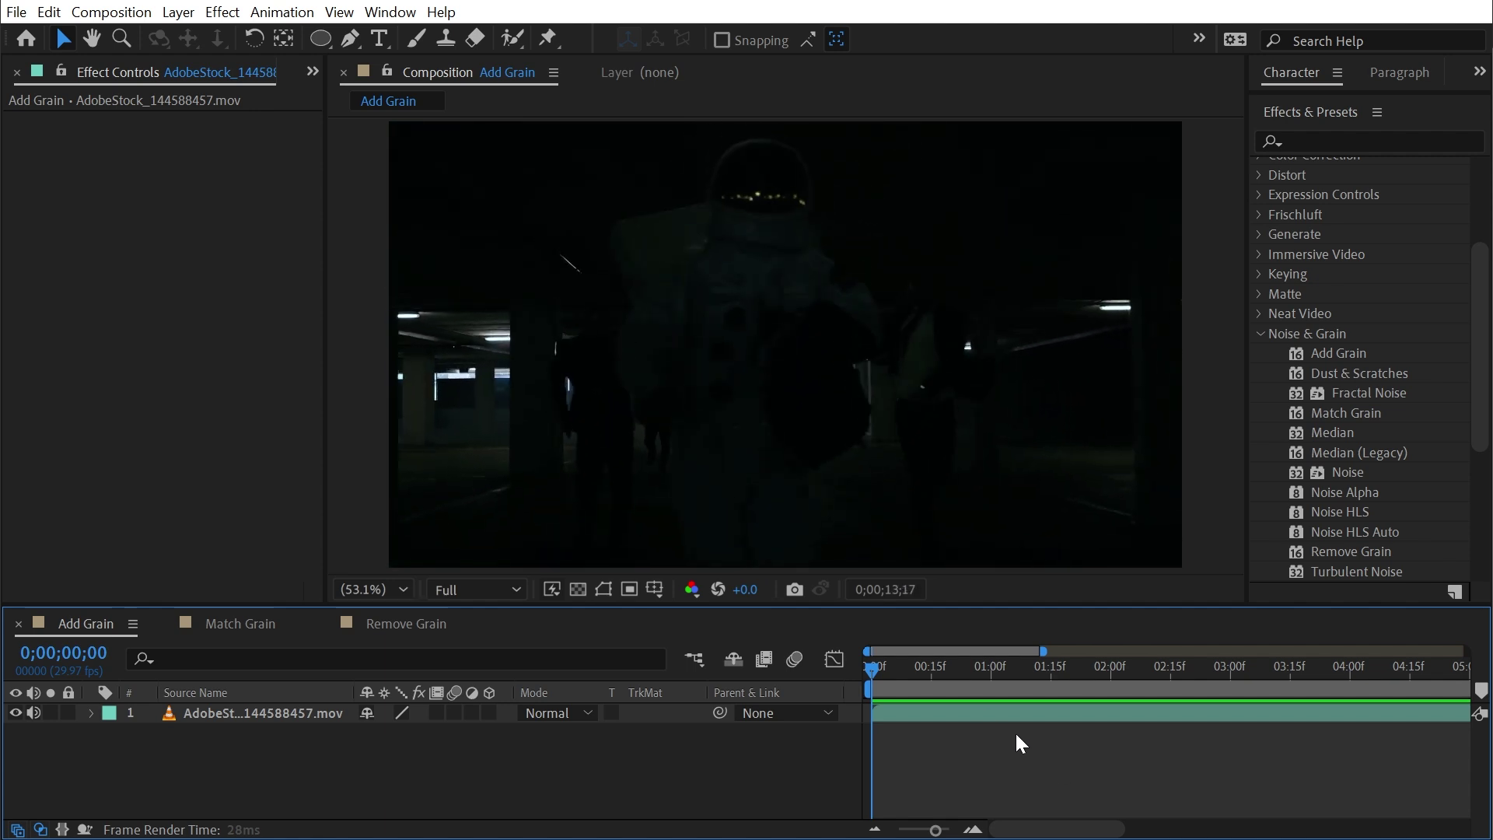
pyautogui.press('space')
pyautogui.moveTo(1332, 353); pyautogui.dragTo(644, 330)
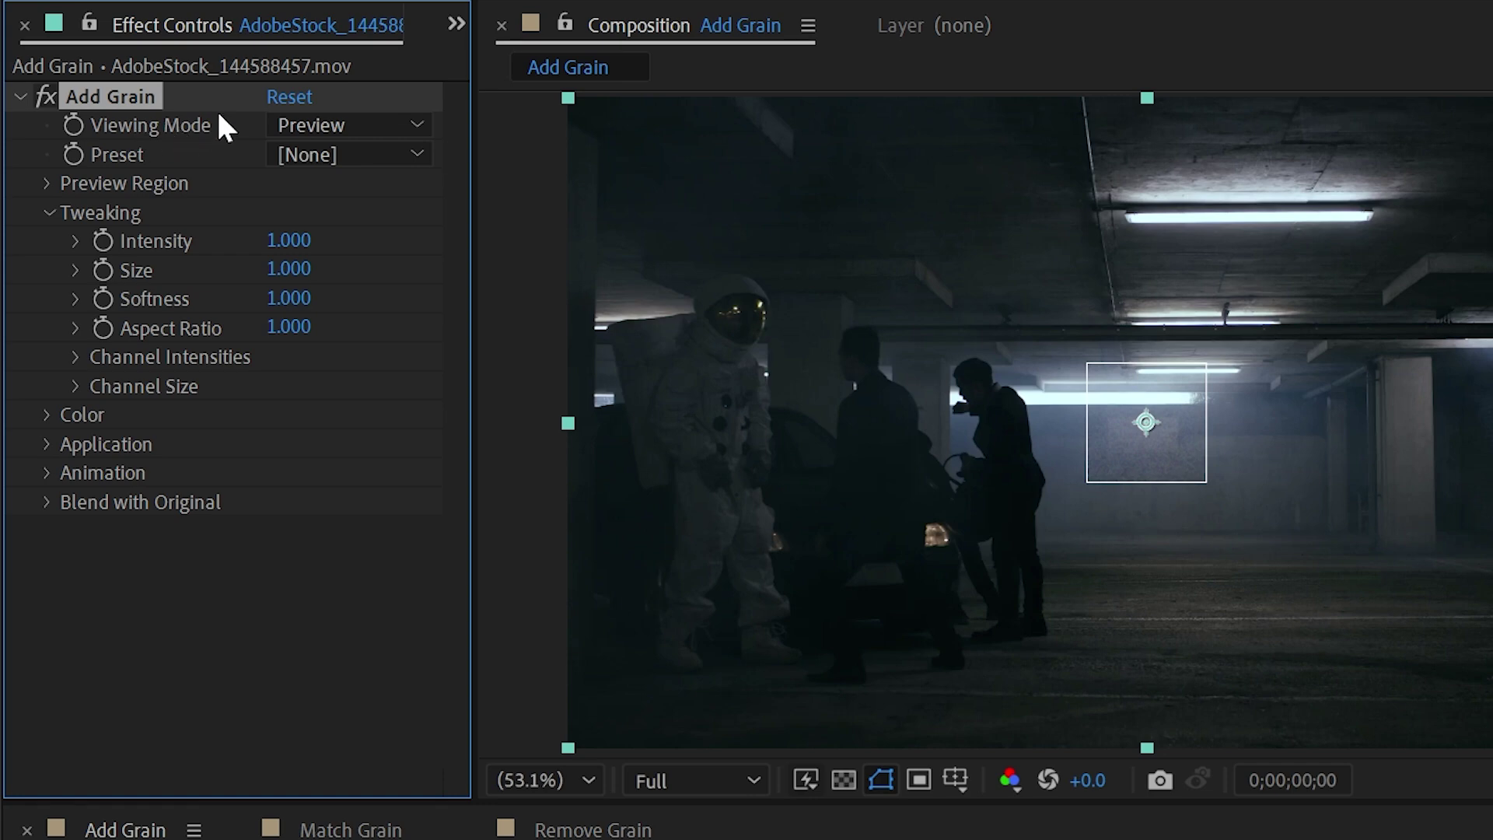
# - Move the grain preview region onto the astronaut and inspect the grain there at 200% magnification
pyautogui.moveTo(1151, 424); pyautogui.dragTo(731, 350)
pyautogui.press('.')
pyautogui.press('.')
pyautogui.press('space')
pyautogui.moveTo(726, 296); pyautogui.dragTo(1462, 436)
pyautogui.moveTo(599, 366); pyautogui.dragTo(1325, 568)
# - Set the effect's viewing mode to Final Output and choose a Kodak Vision film preset
pyautogui.click(352, 125)
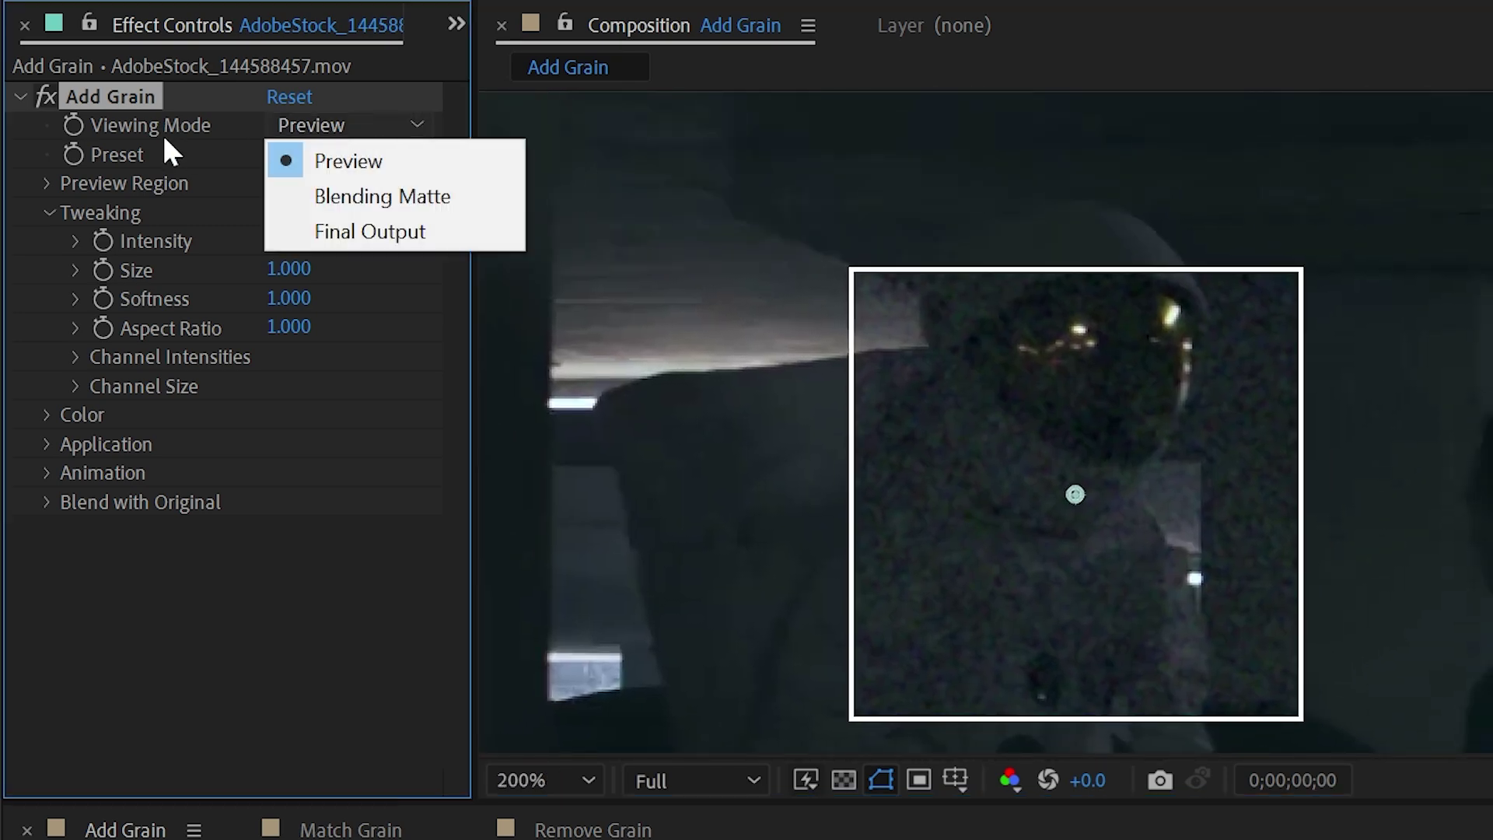
pyautogui.click(322, 230)
pyautogui.scroll(-2, 1239, 523)
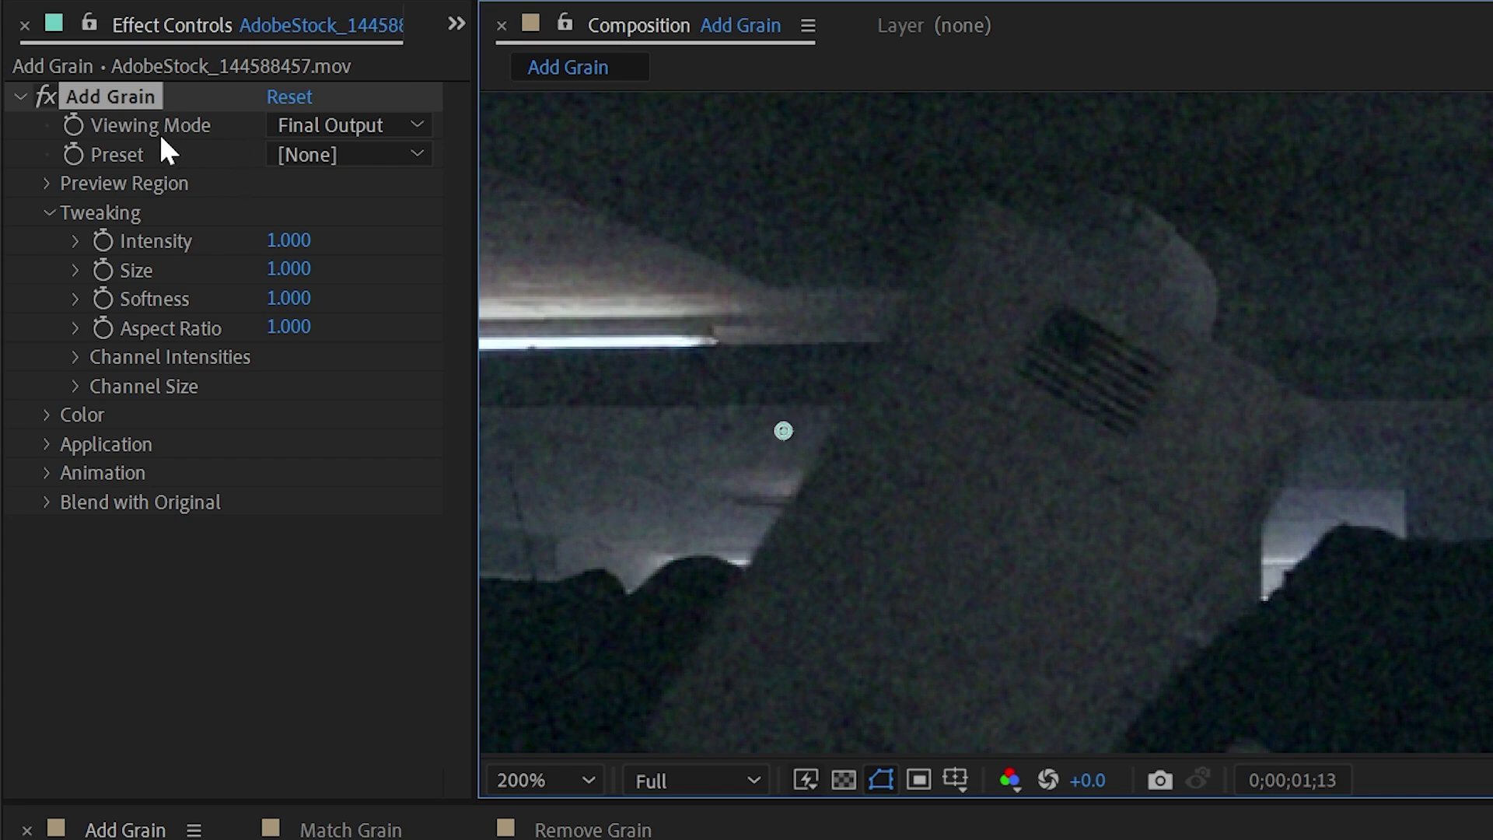
pyautogui.click(299, 156)
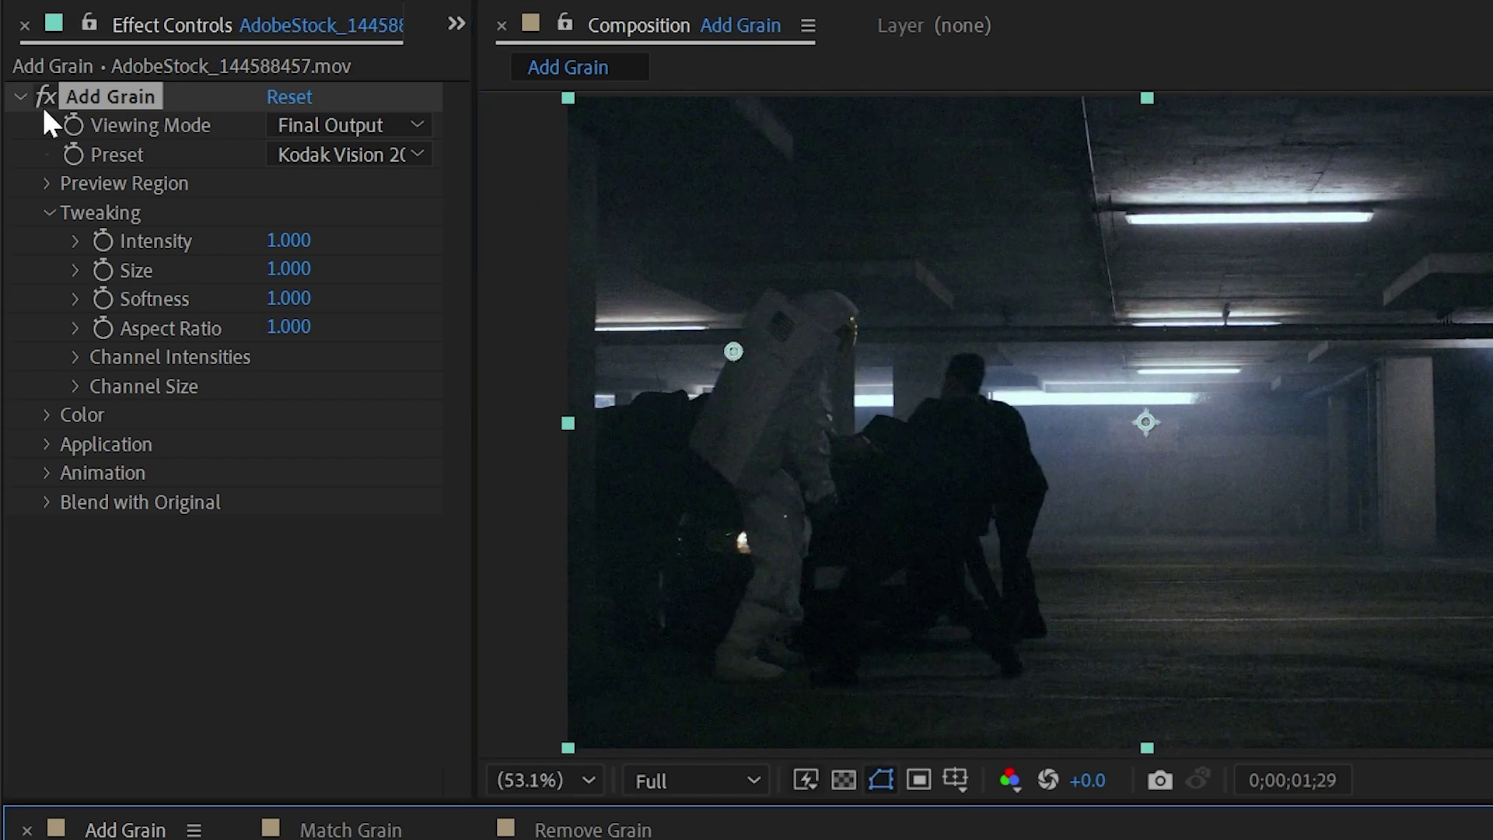
# - Toggle the Add Grain effect off and on to compare the footage with and without grain
pyautogui.click(46, 97)
pyautogui.scroll(2, 730, 369)
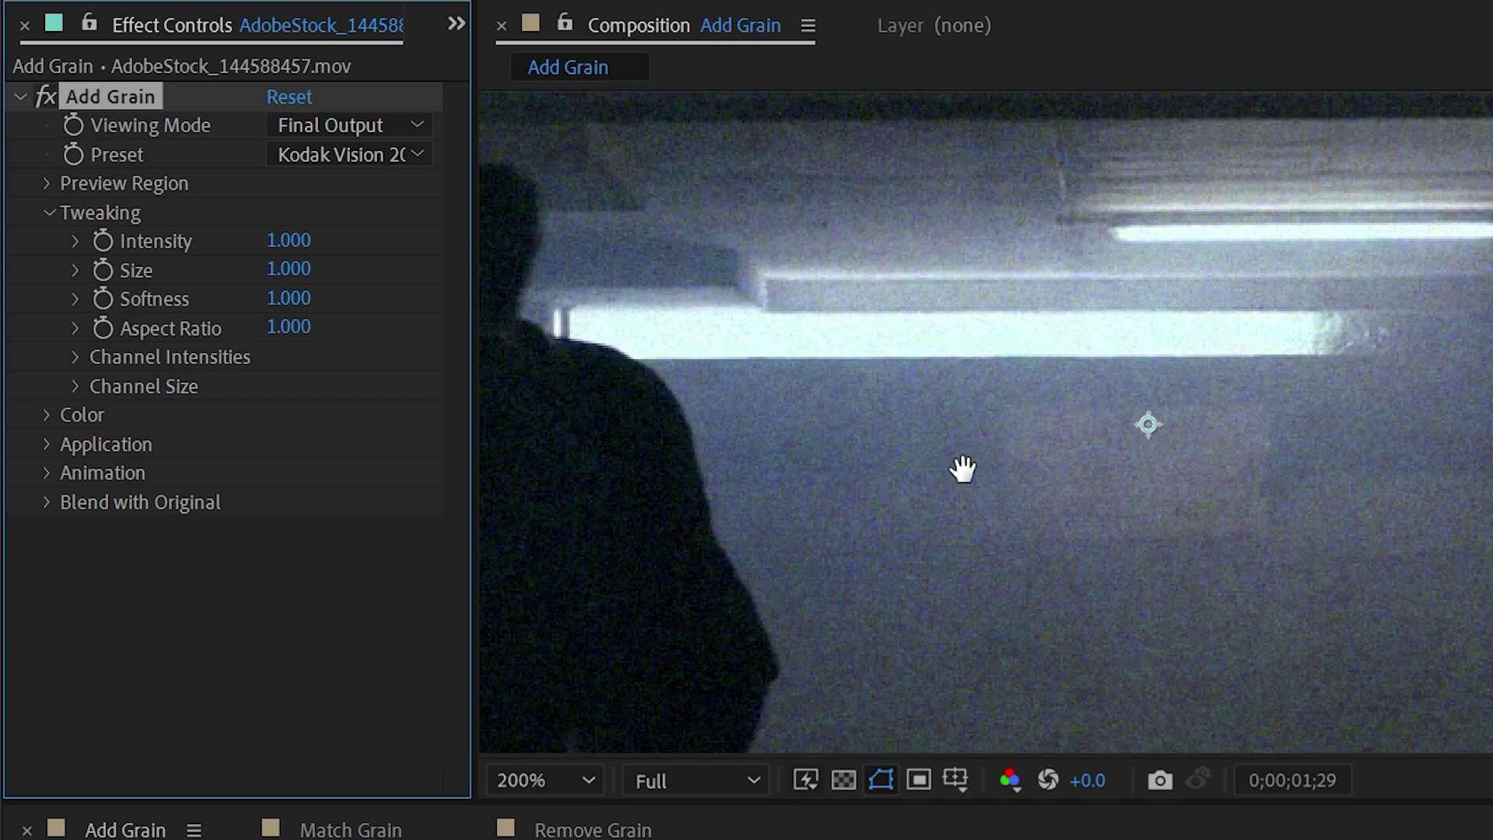
pyautogui.moveTo(853, 449); pyautogui.dragTo(1492, 605)
pyautogui.click(45, 95)
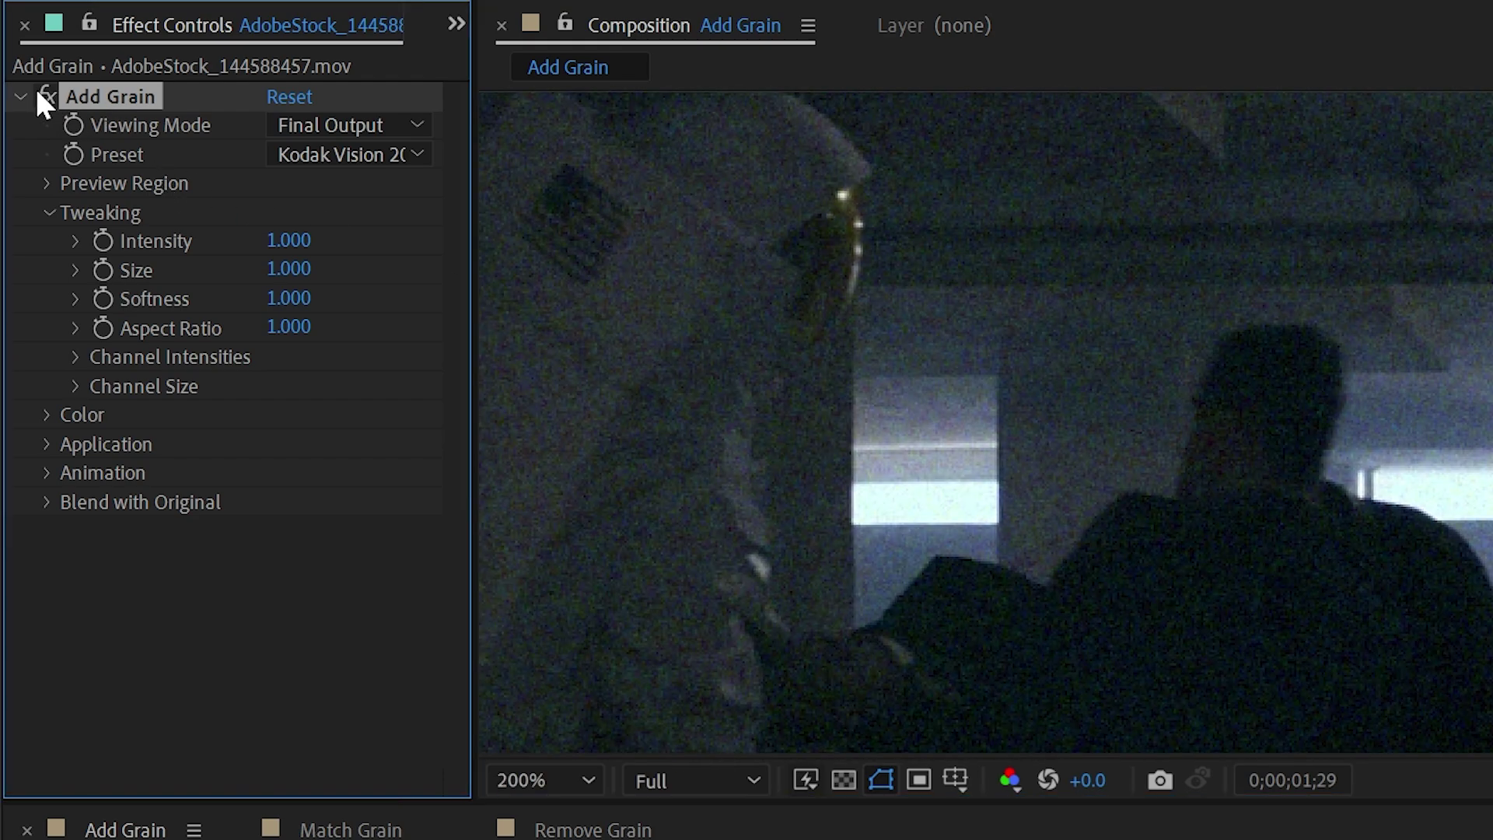
pyautogui.scroll(-1, 1208, 340)
pyautogui.moveTo(880, 454); pyautogui.dragTo(856, 375)
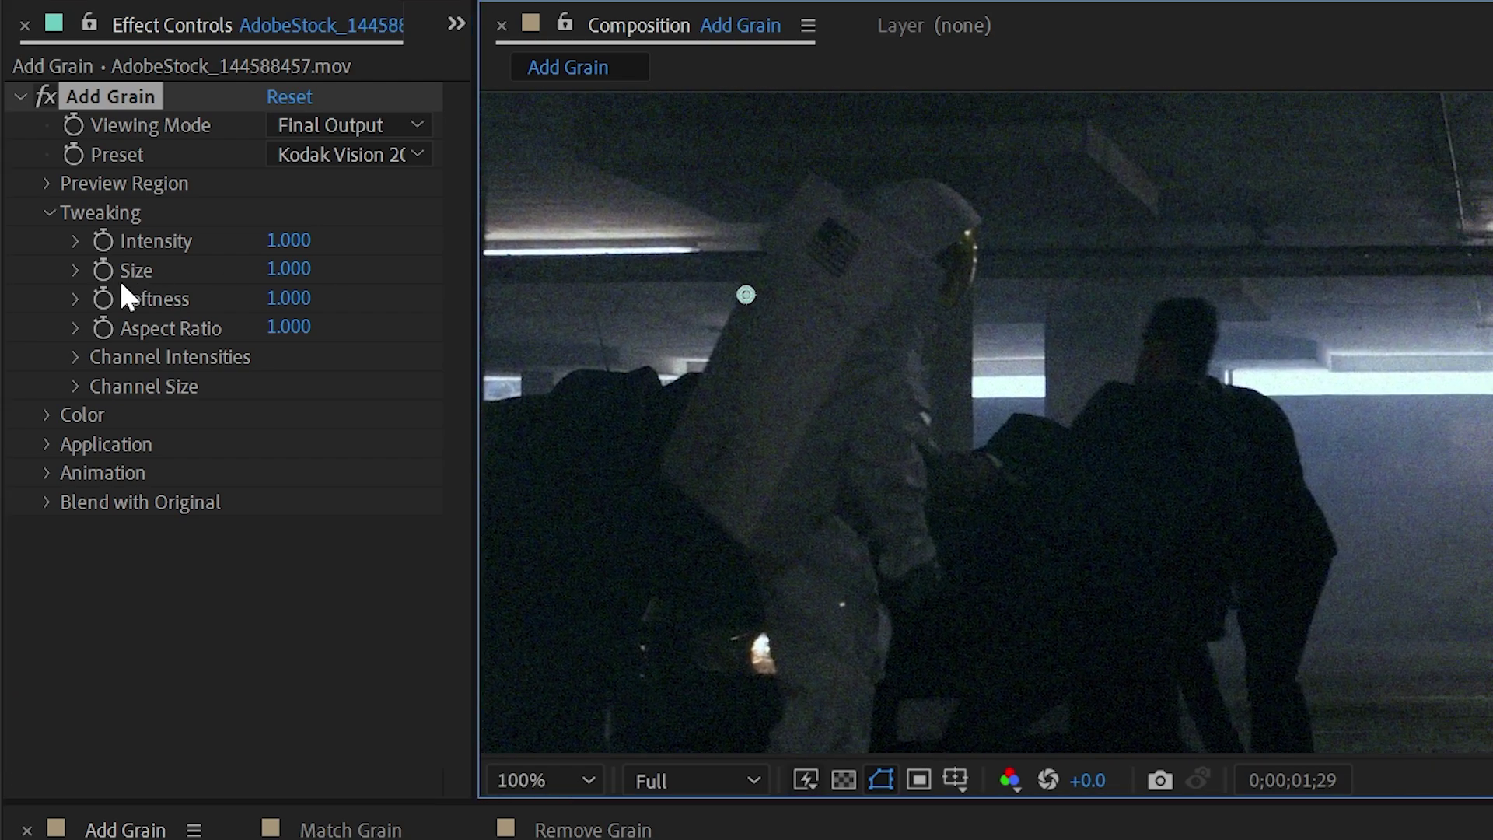
# - Switch the viewing mode to Preview and set the preview region to 236 wide and 188 high, centered at about 597, 502.3
pyautogui.click(49, 213)
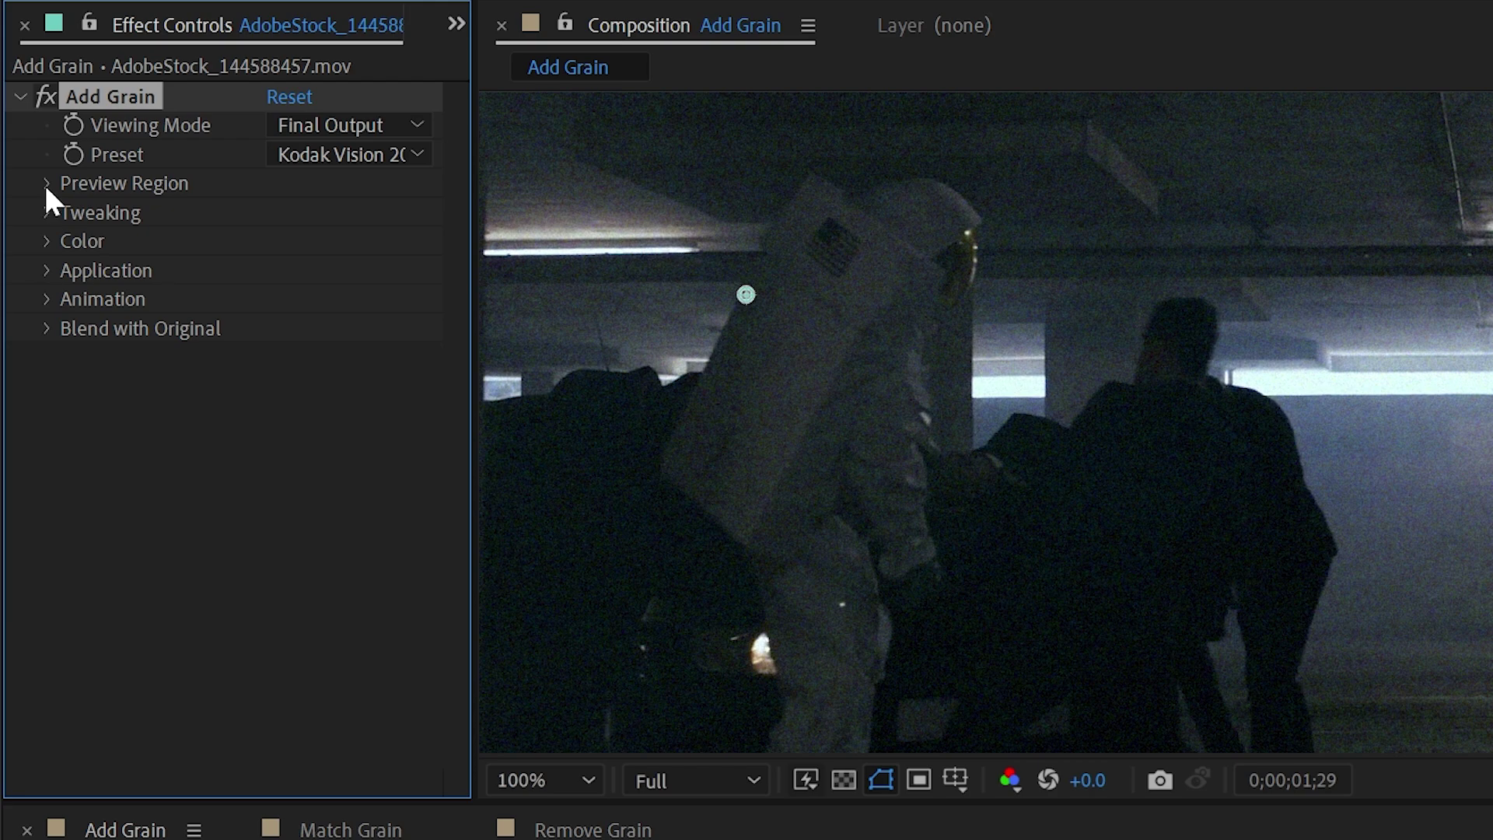
pyautogui.click(45, 183)
pyautogui.click(365, 125)
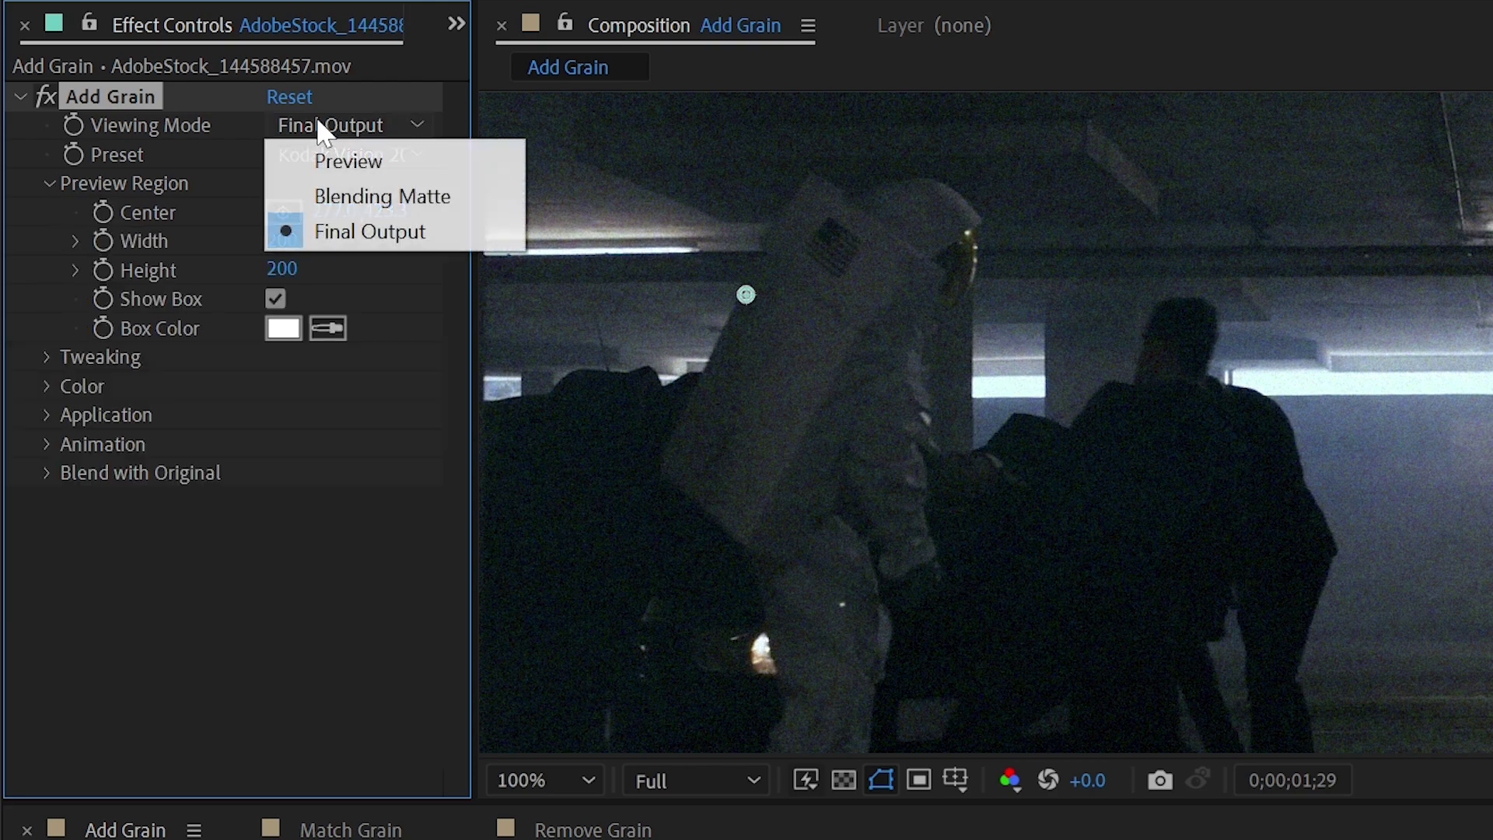
pyautogui.click(298, 165)
pyautogui.moveTo(327, 210); pyautogui.dragTo(365, 217)
pyautogui.moveTo(281, 240); pyautogui.dragTo(268, 268)
pyautogui.click(377, 265)
pyautogui.moveTo(785, 294); pyautogui.dragTo(1109, 389)
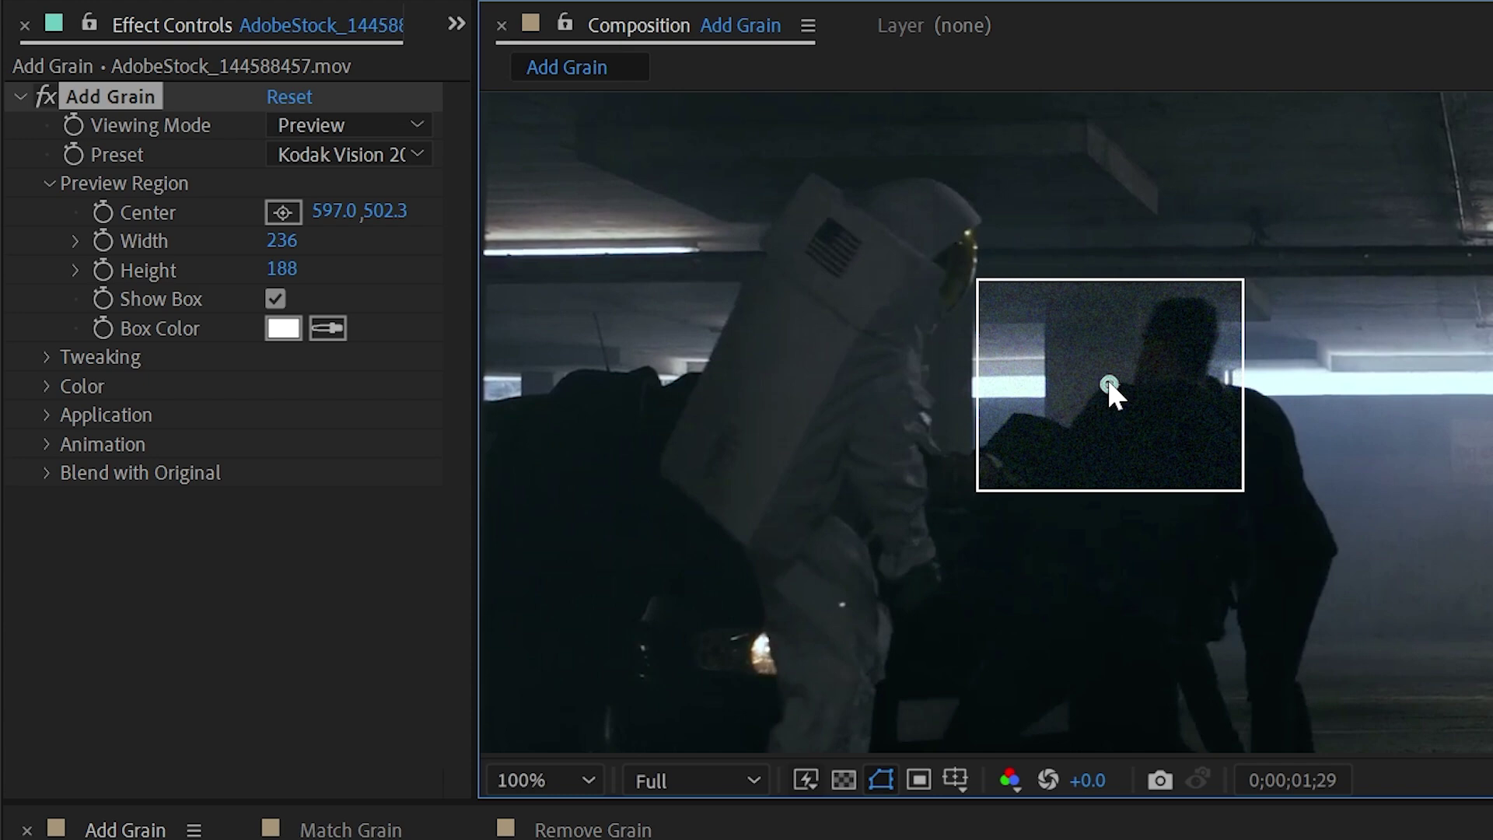
# - Toggle the preview region's box off and back on, and try out its box color picker
pyautogui.click(276, 300)
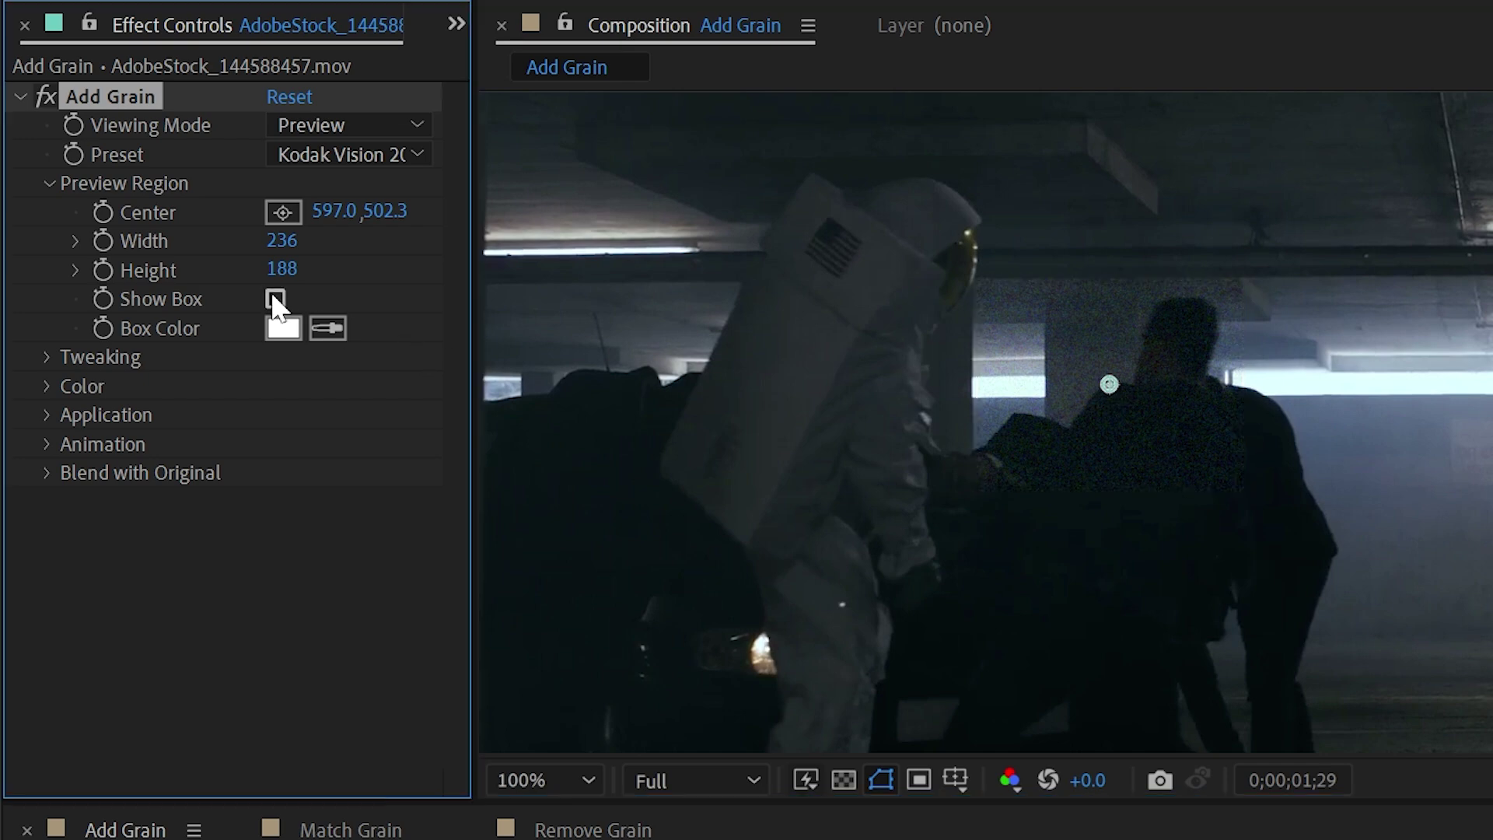
pyautogui.click(275, 300)
pyautogui.click(283, 327)
pyautogui.moveTo(1423, 513); pyautogui.dragTo(1435, 515)
pyautogui.press('Escape')
pyautogui.click(48, 183)
pyautogui.click(48, 184)
pyautogui.click(48, 183)
# - Inspect the Blending Matte view of the grain and return the viewing mode to Final Output
pyautogui.click(354, 126)
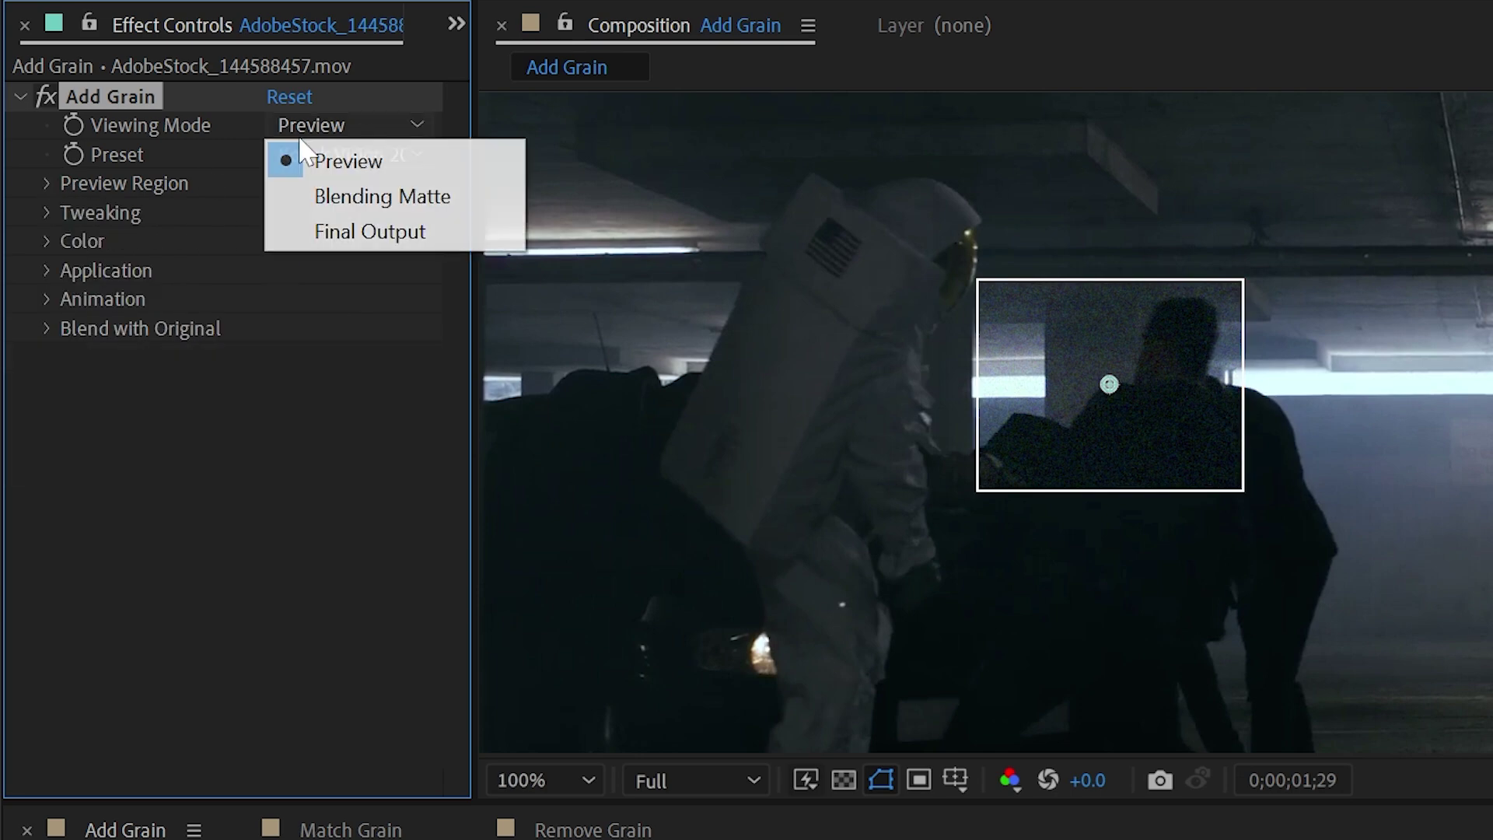
pyautogui.click(379, 202)
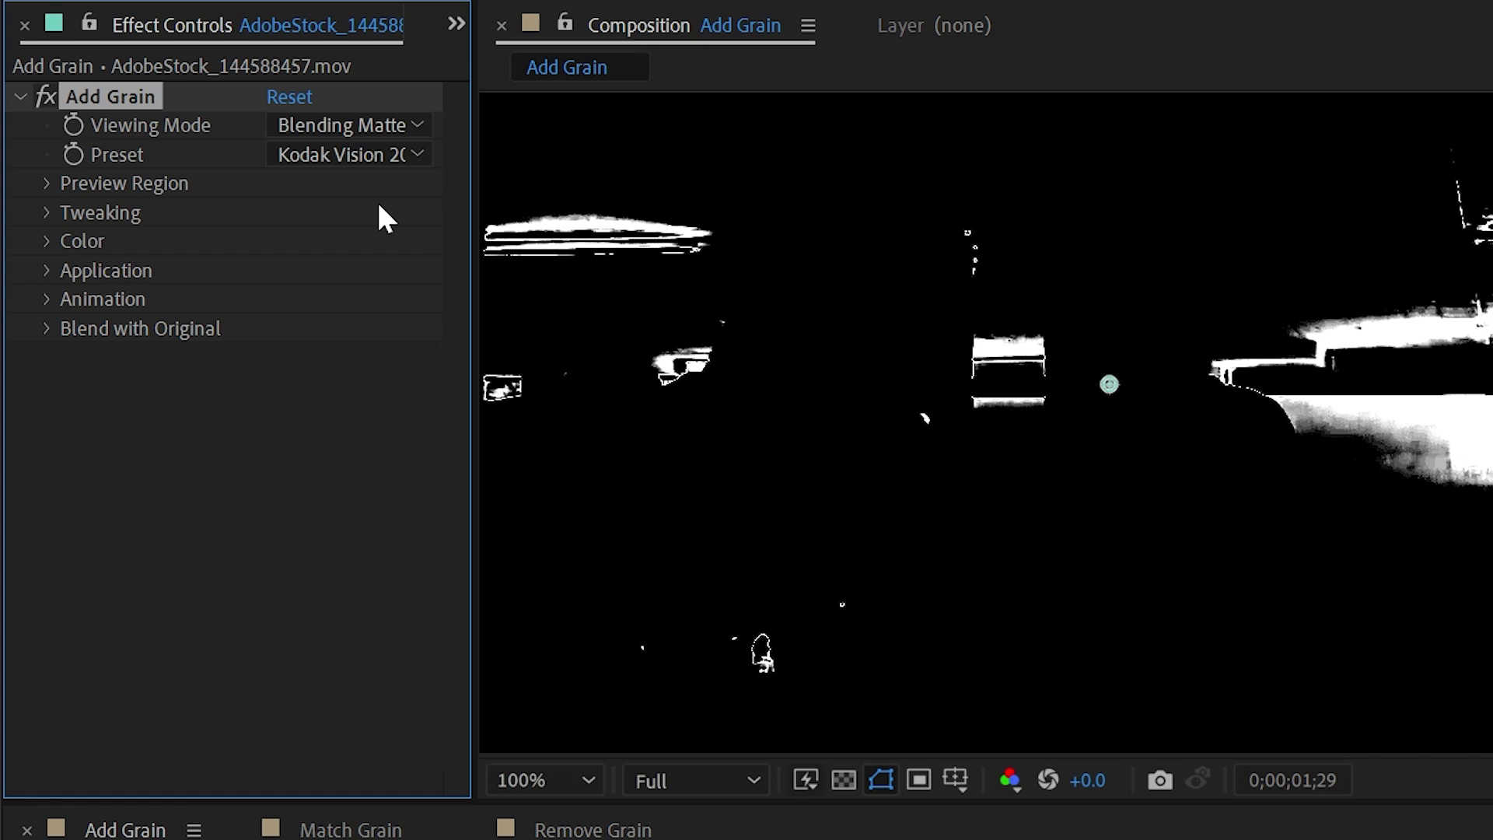
pyautogui.click(43, 328)
pyautogui.click(43, 328)
pyautogui.click(367, 122)
pyautogui.click(346, 234)
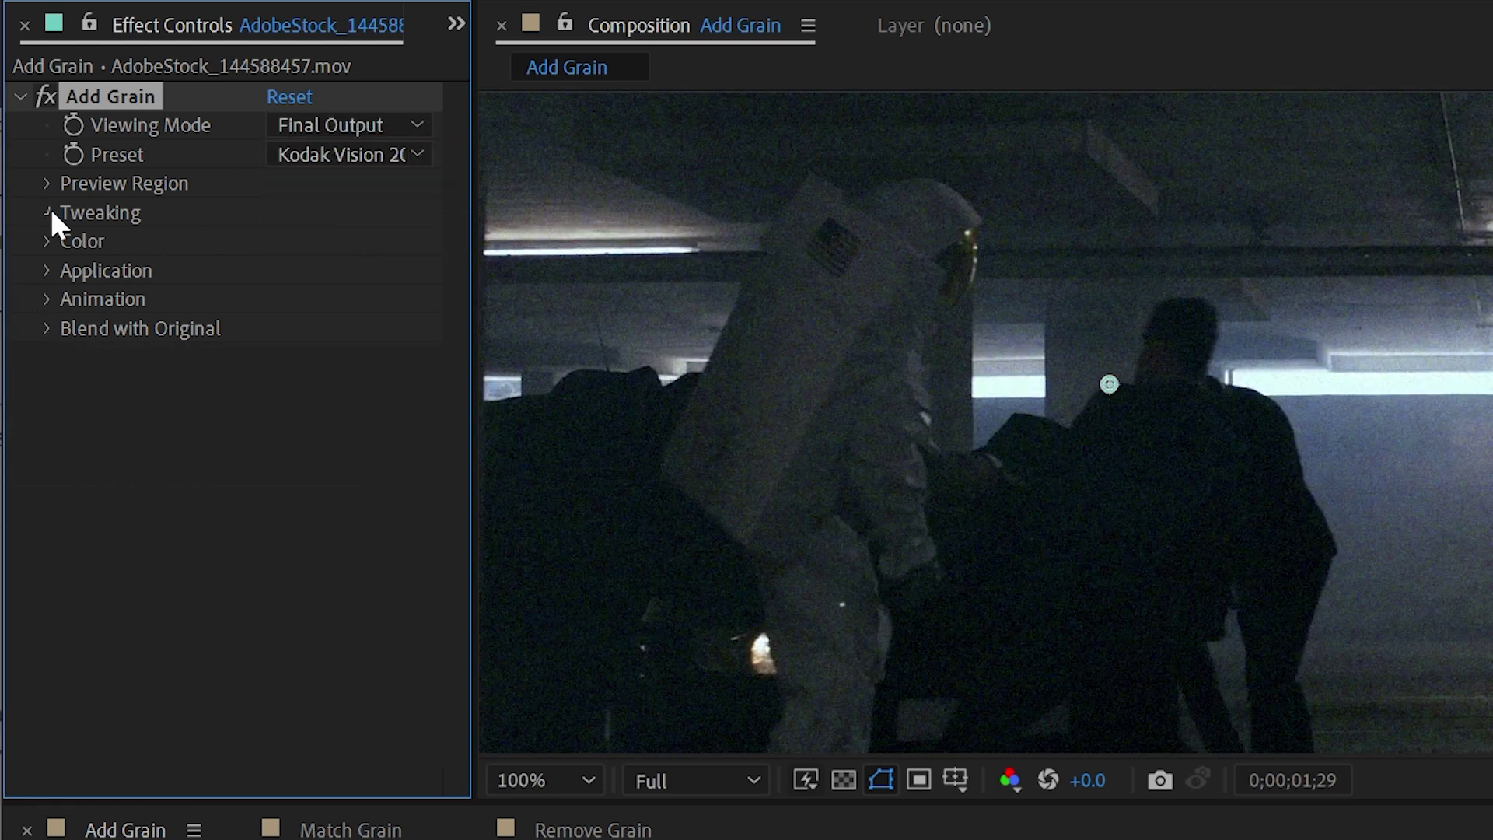
# - Expand the grain's Tweaking settings and examine the grain around the figures up close
pyautogui.click(47, 212)
pyautogui.scroll(1, 1367, 354)
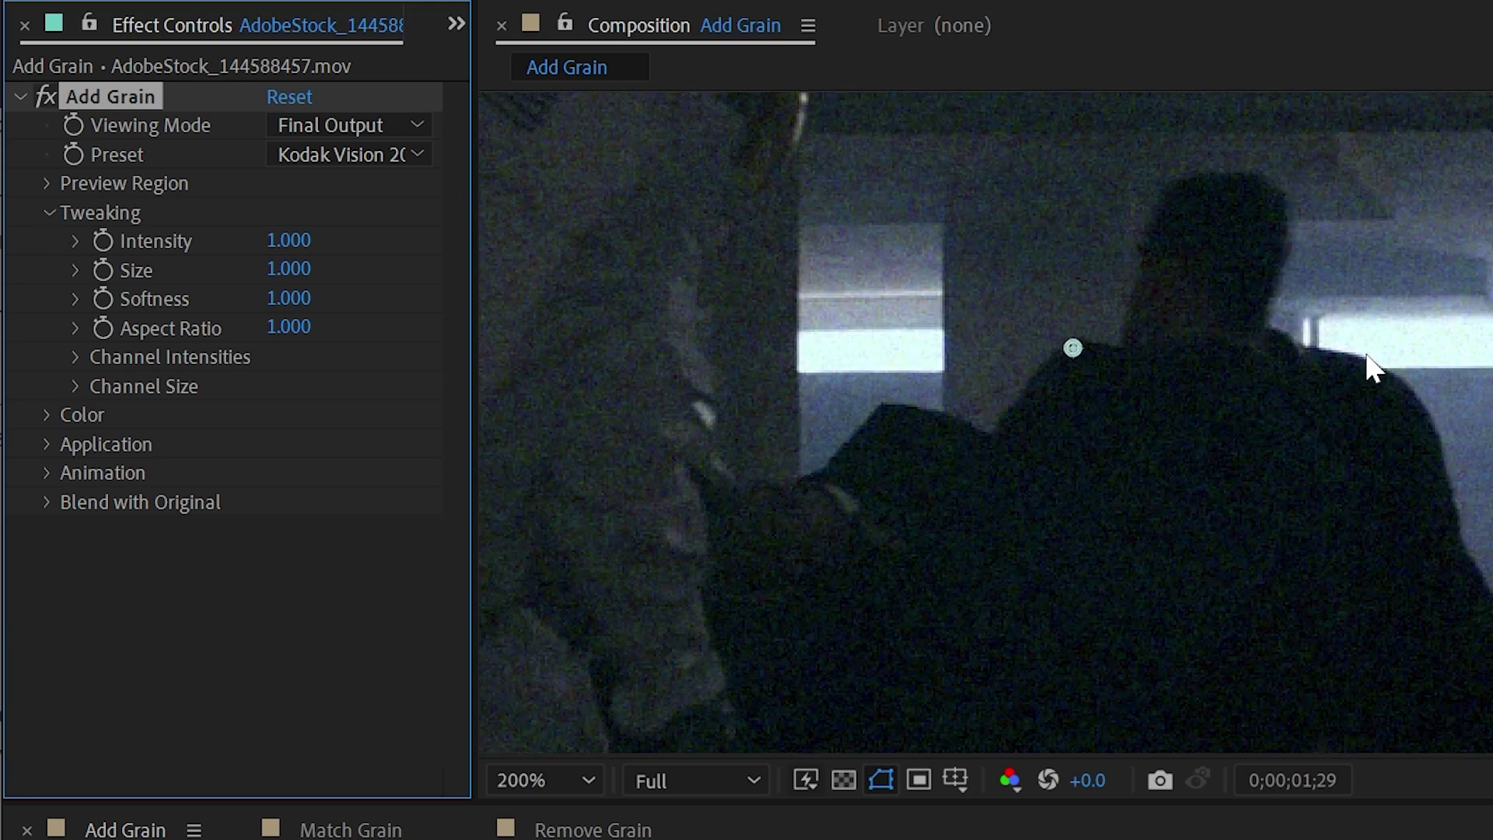
pyautogui.moveTo(861, 229); pyautogui.dragTo(1474, 550)
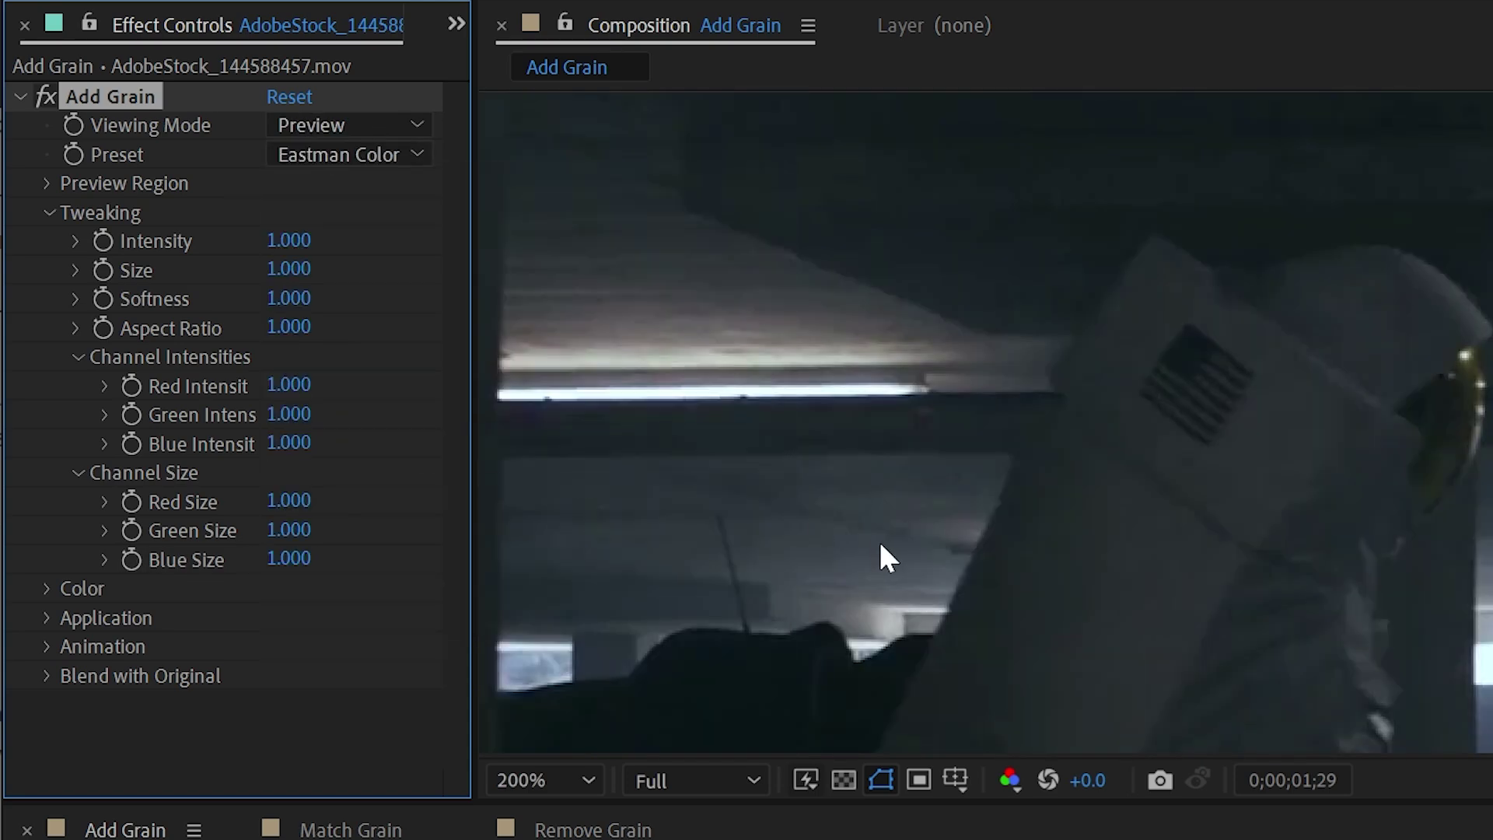
# - Set the viewing mode to Final Output and collapse the Tweaking settings
pyautogui.click(348, 125)
pyautogui.click(348, 233)
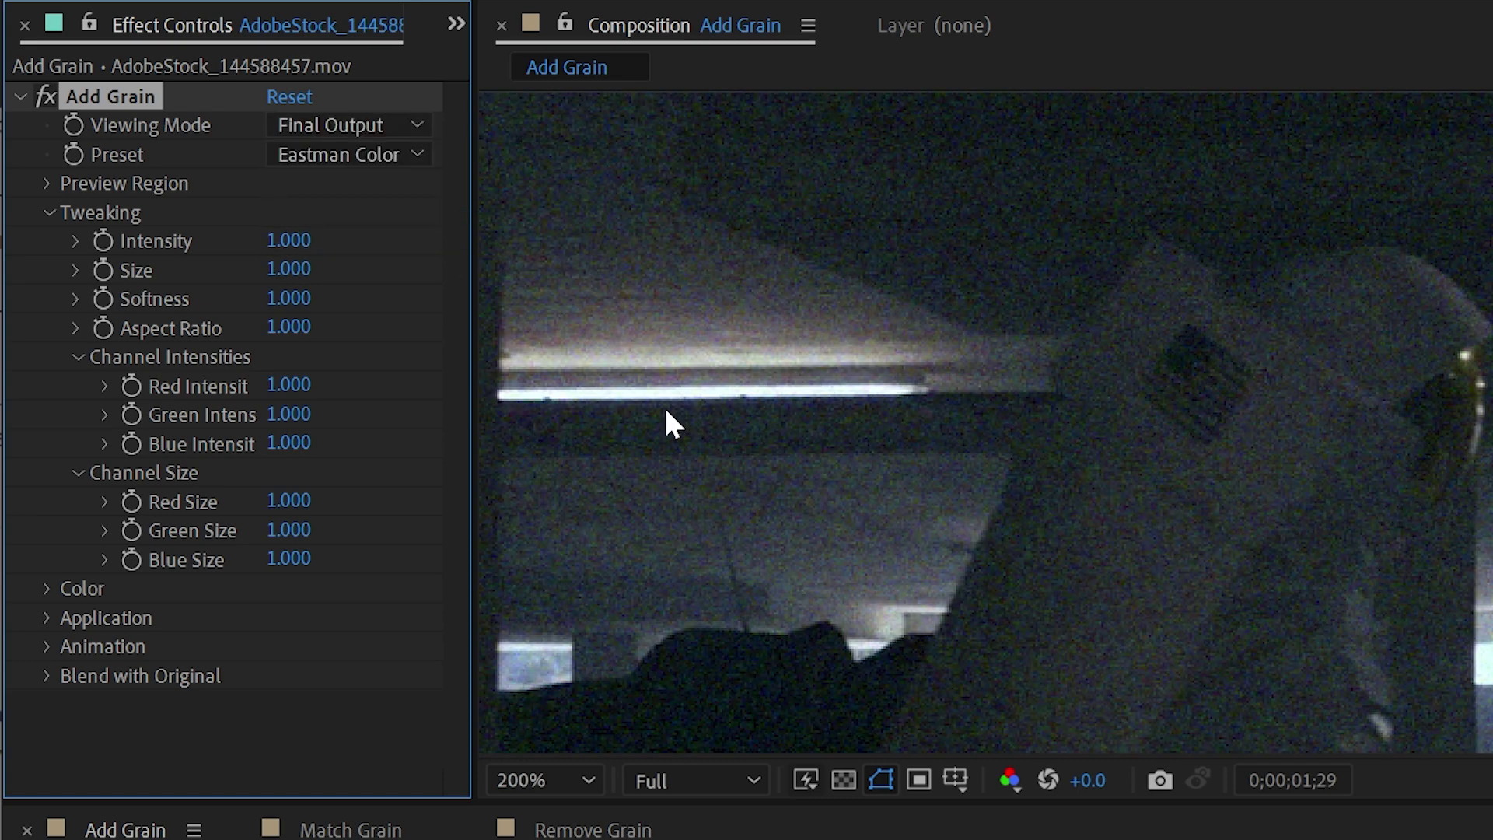
pyautogui.moveTo(664, 405); pyautogui.dragTo(112, 430)
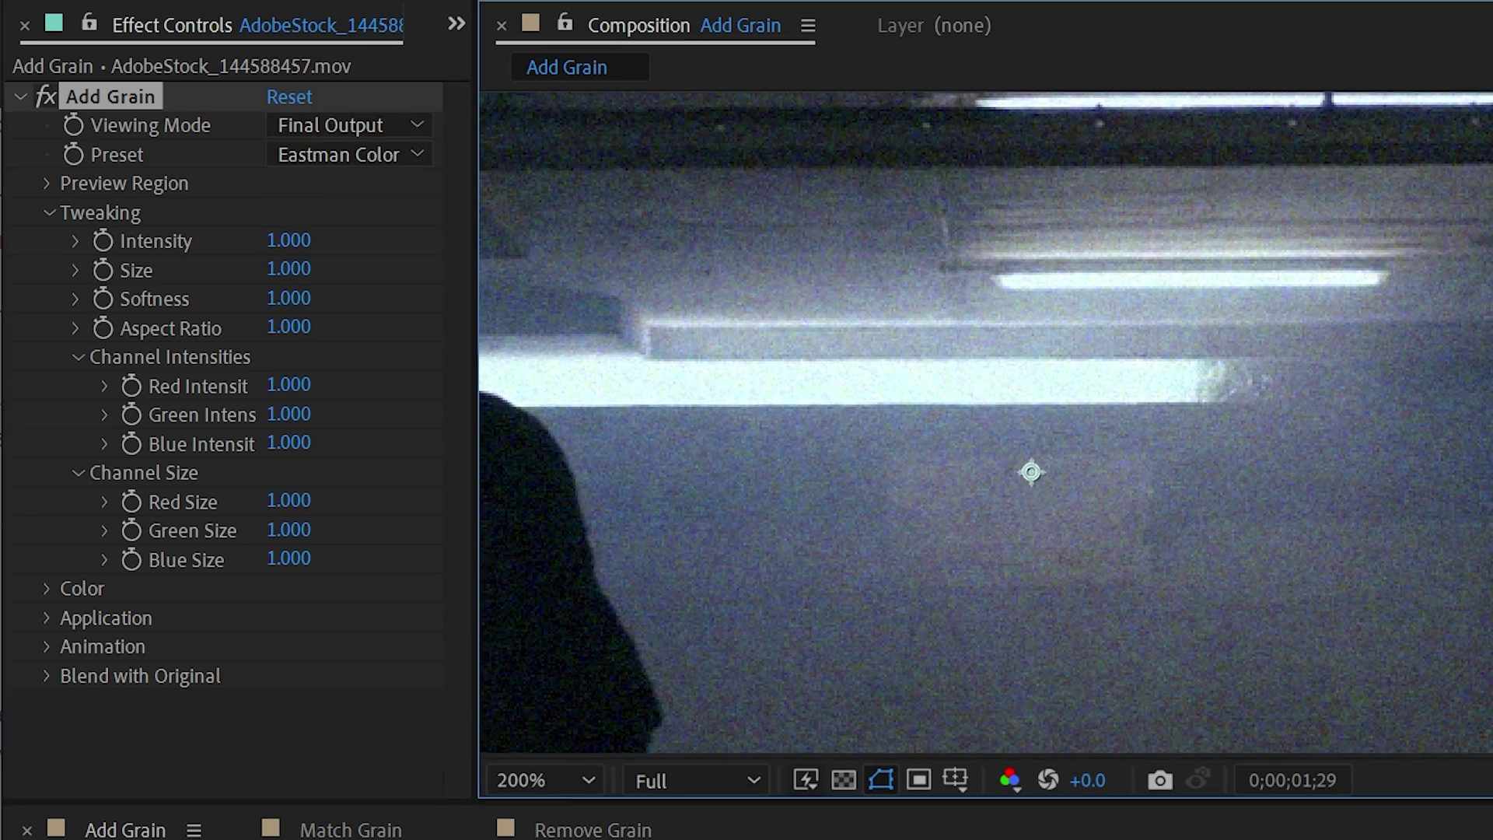
pyautogui.click(47, 212)
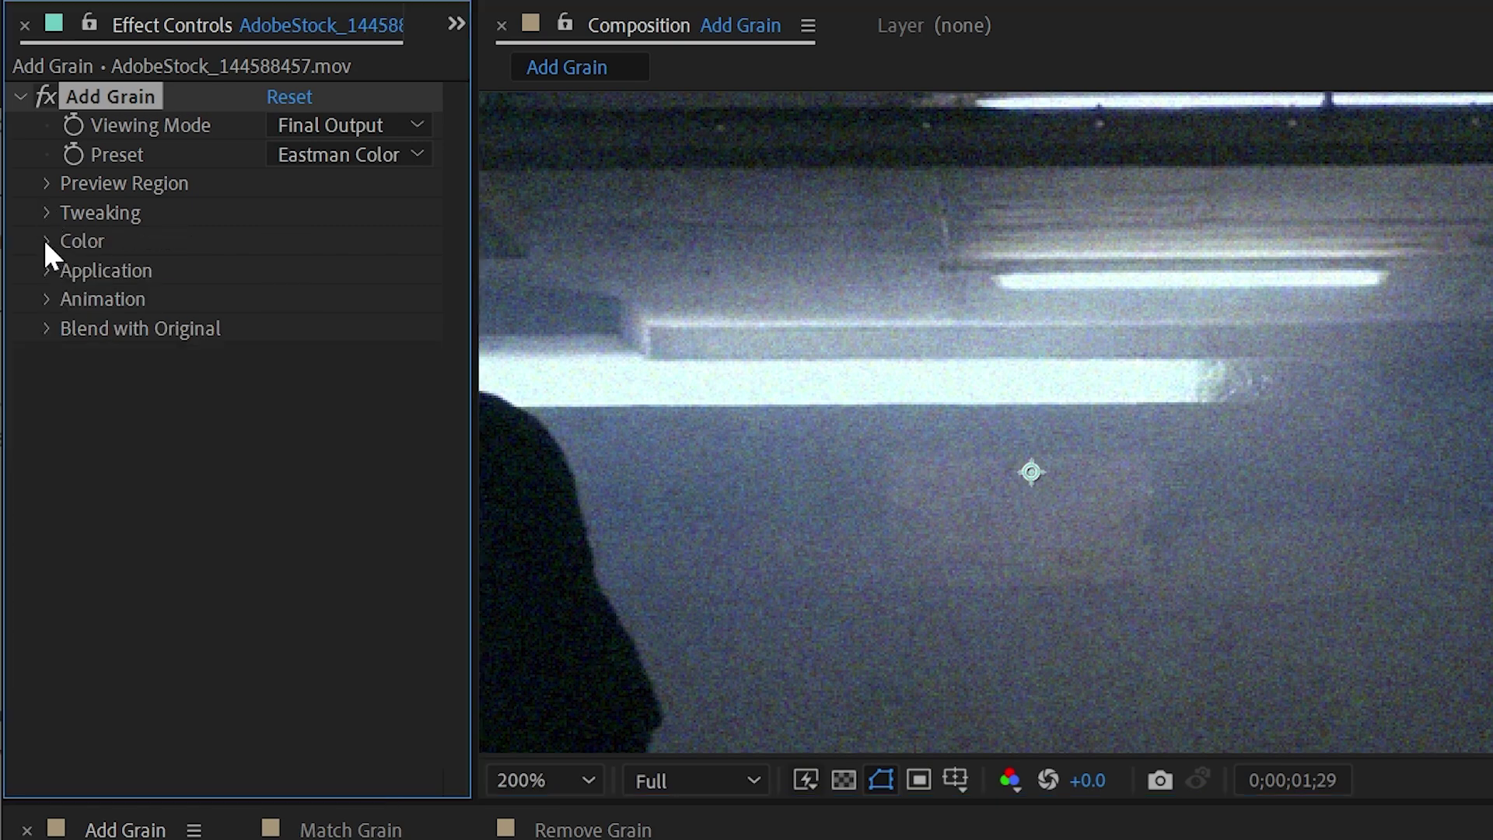
# - Turn on Monochromatic in the grain's Color settings and try different tint amounts
pyautogui.click(45, 241)
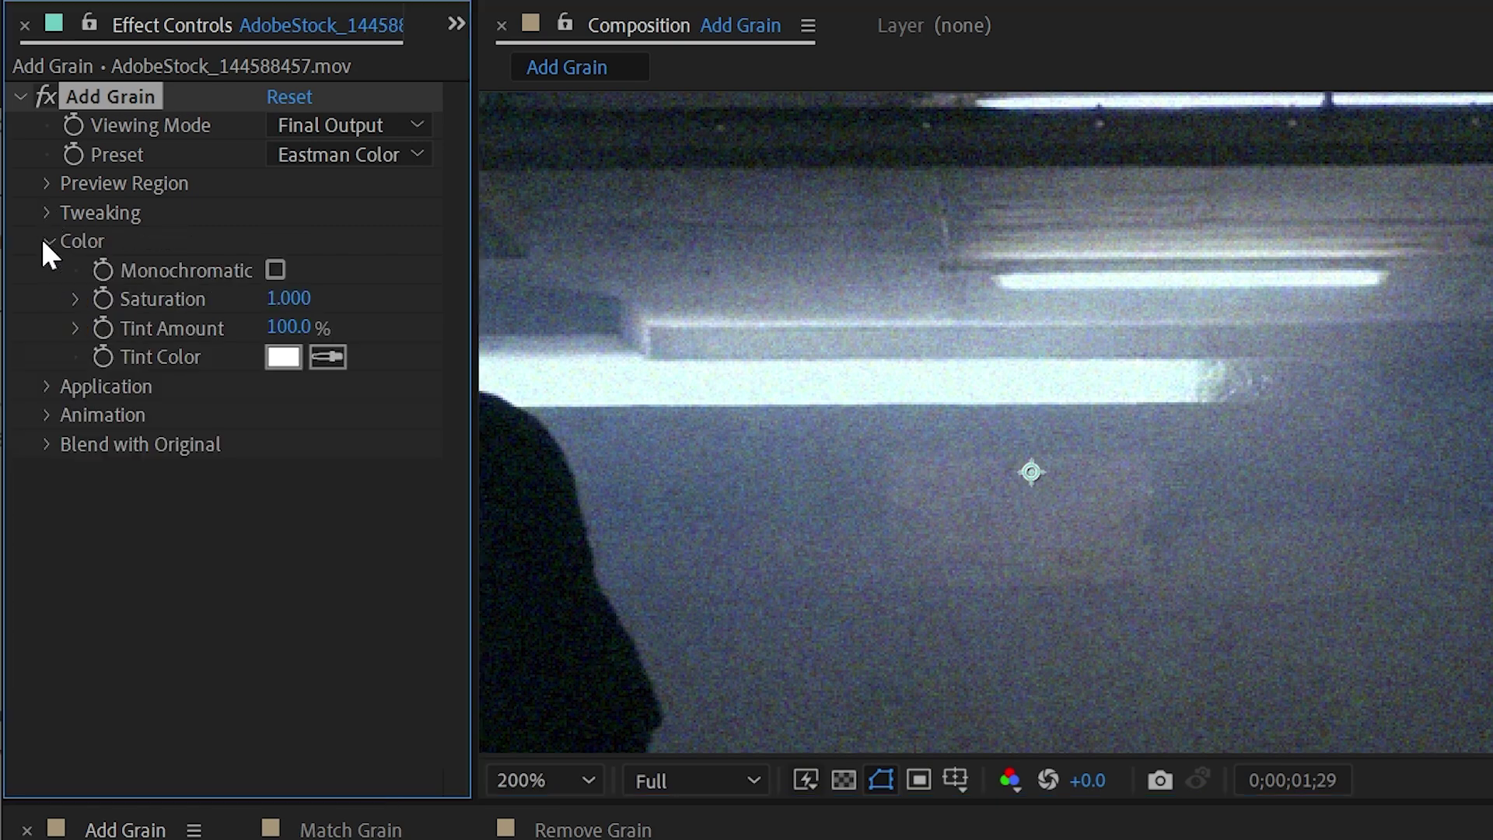
pyautogui.click(274, 270)
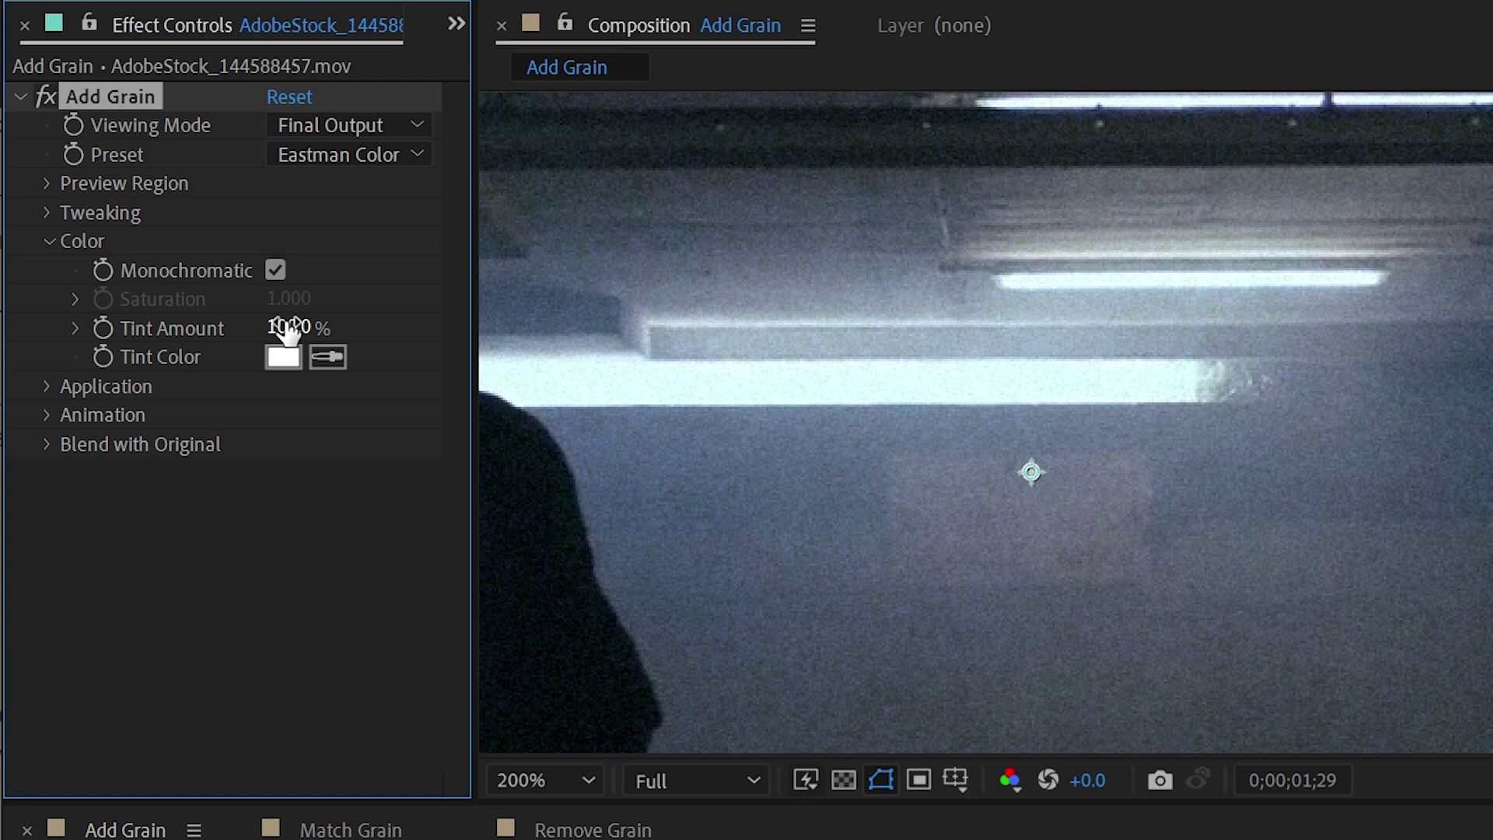
pyautogui.moveTo(319, 331); pyautogui.dragTo(946, 339)
# - Try a magenta tint color for the grain and change it to bright green
pyautogui.click(290, 362)
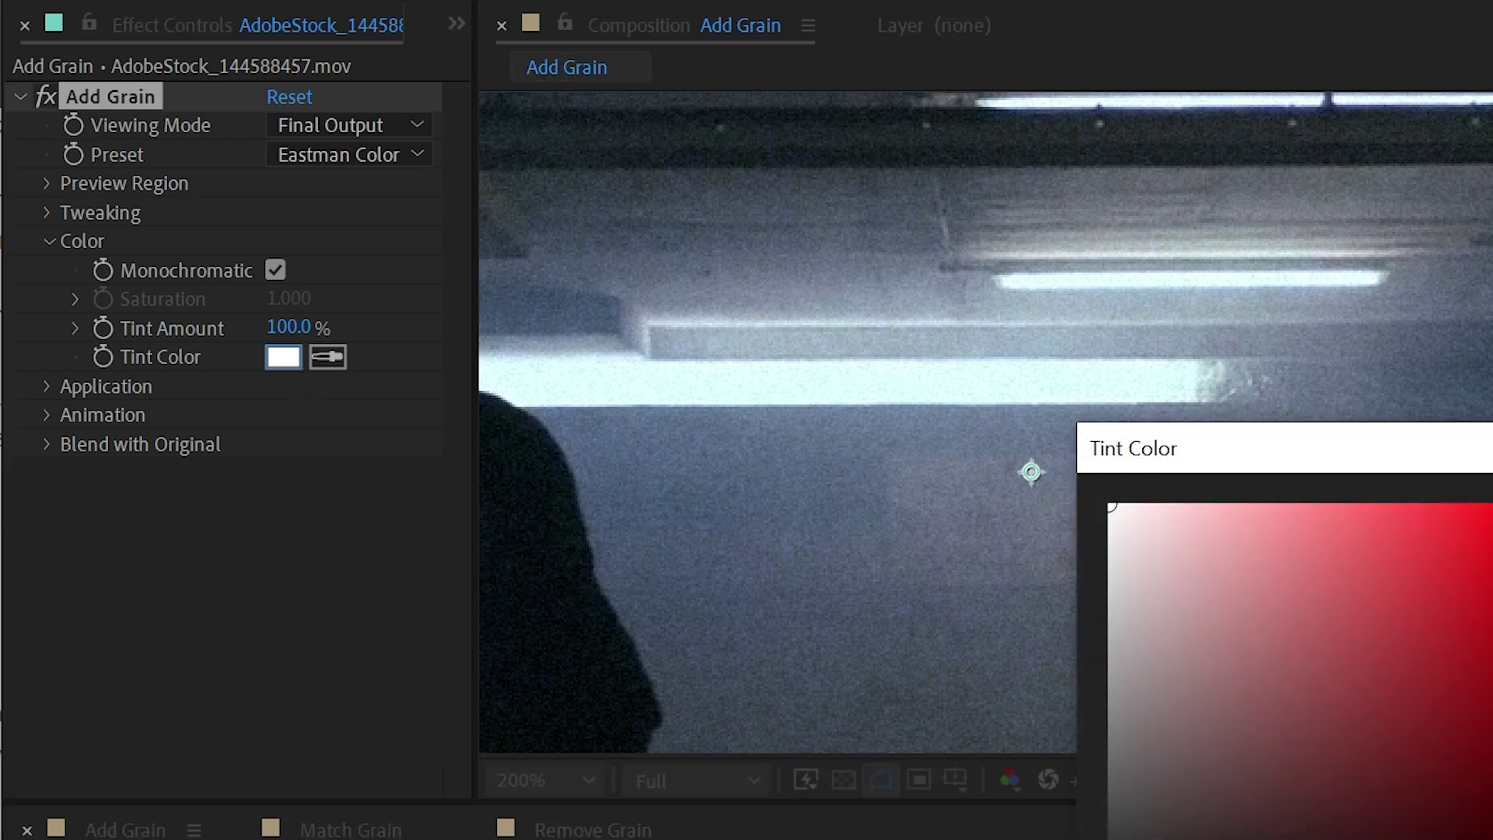
pyautogui.click(1465, 626)
pyautogui.press('Return')
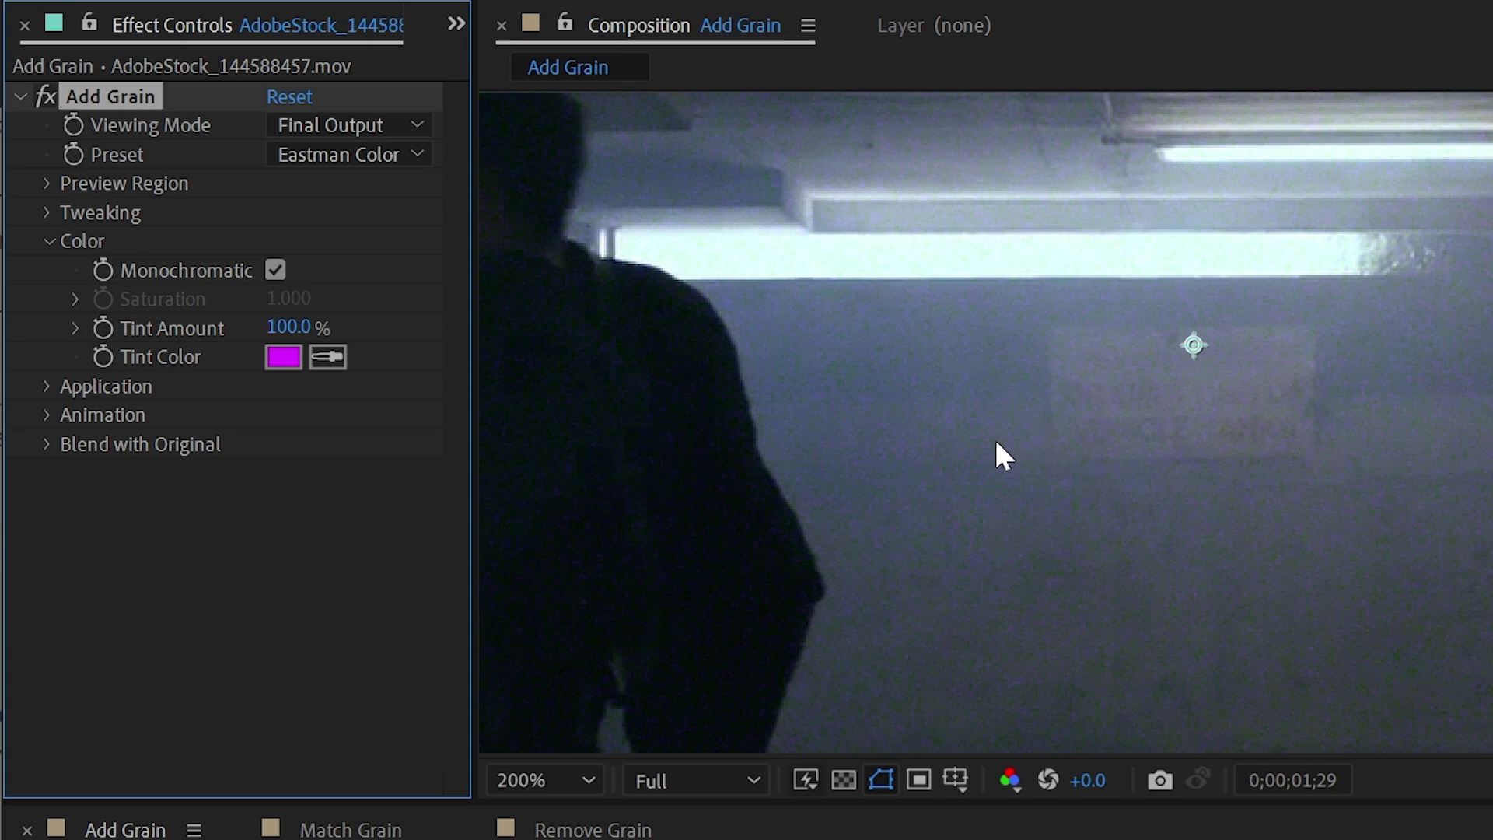
pyautogui.click(281, 354)
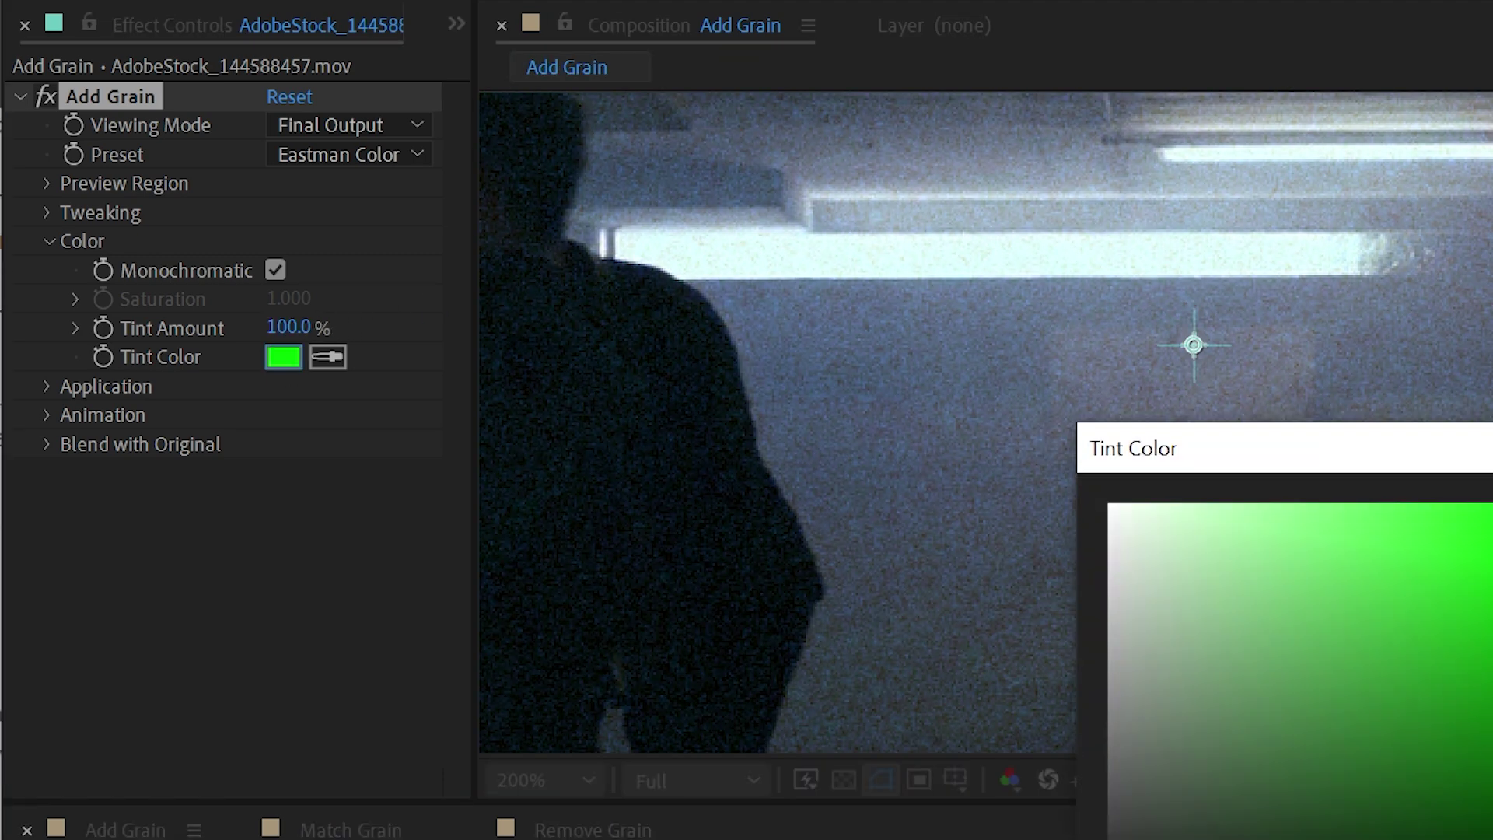
pyautogui.press('Return')
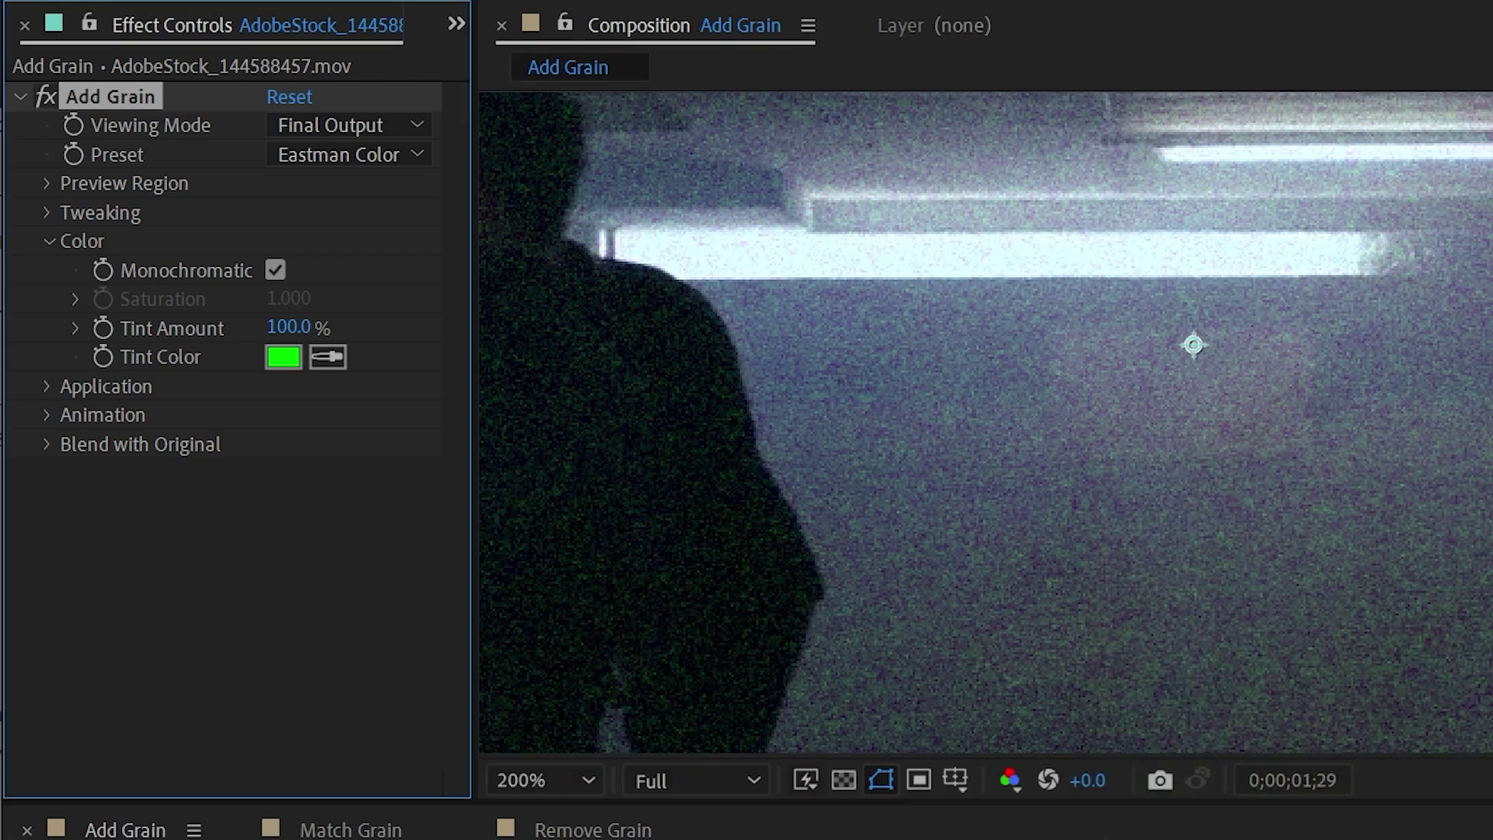
# - Turn off Monochromatic, try other saturation and tint amounts, and undo both changes
pyautogui.click(275, 270)
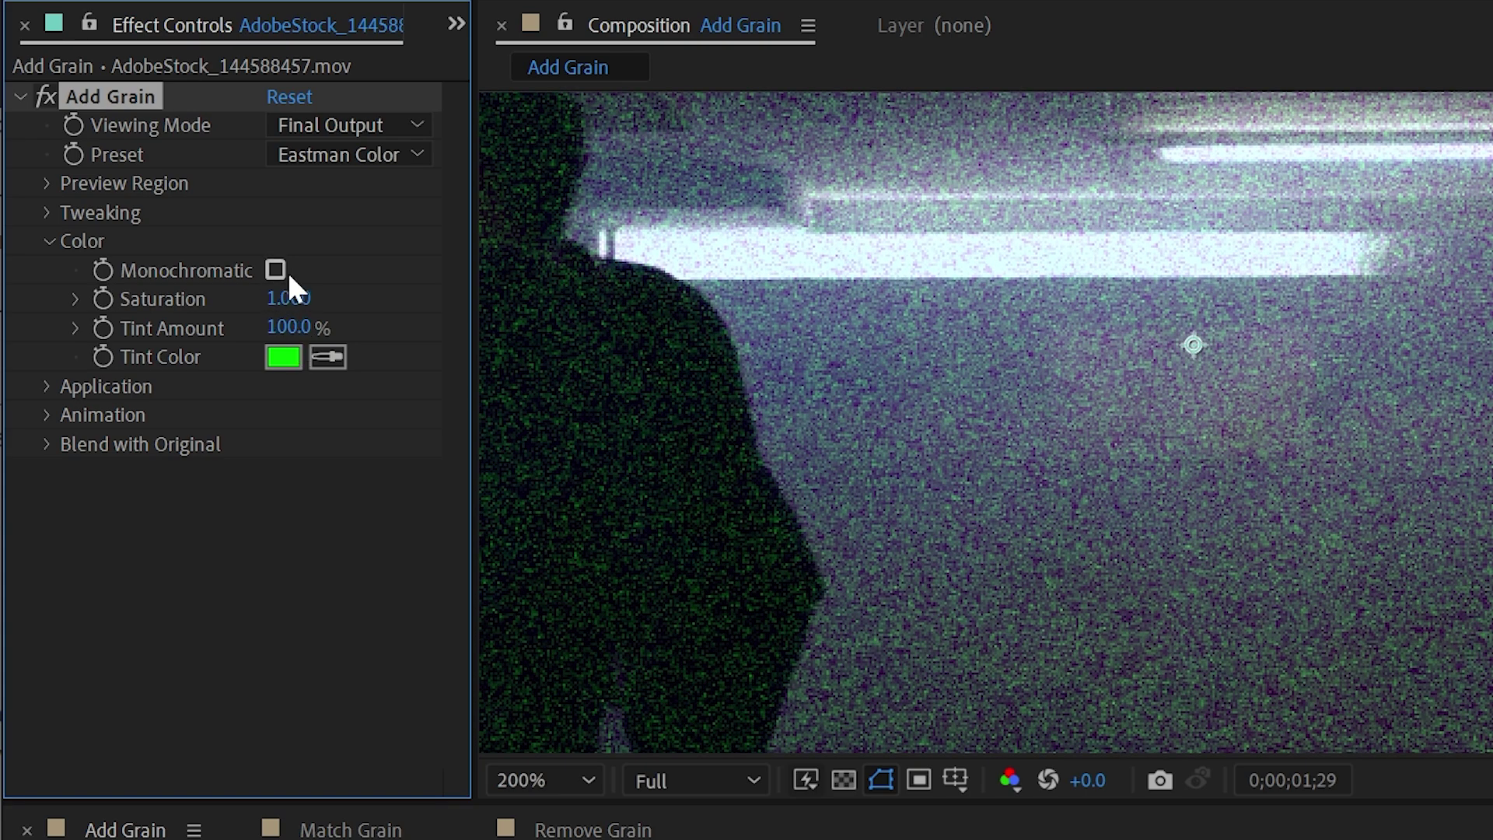
pyautogui.moveTo(289, 309); pyautogui.dragTo(134, 286)
pyautogui.hotkey('ctrl', 'z')
pyautogui.moveTo(204, 331); pyautogui.dragTo(144, 336)
pyautogui.hotkey('ctrl', 'z')
# - Set the grain's tint color back to white
pyautogui.click(283, 356)
pyautogui.moveTo(1247, 635); pyautogui.dragTo(1108, 503)
pyautogui.press('Return')
# - Lower the grain's saturation to 0 and toggle Monochromatic on and off for comparison
pyautogui.moveTo(280, 300); pyautogui.dragTo(322, 250)
pyautogui.click(276, 269)
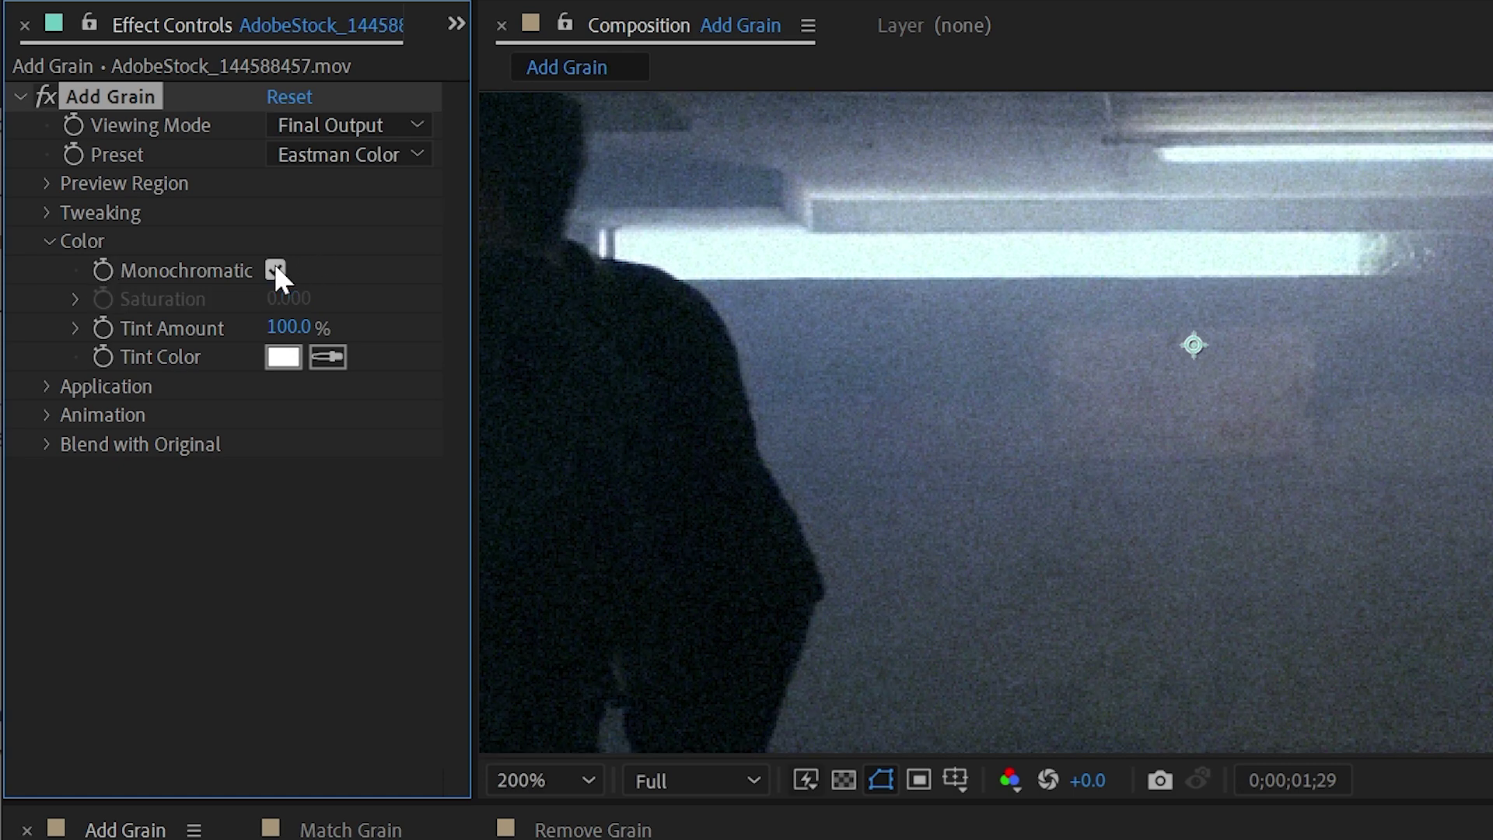
pyautogui.click(275, 269)
# - Try a grain saturation of 2 and reset the Saturation value to its default
pyautogui.click(300, 299)
pyautogui.write('2')
pyautogui.press('Return')
pyautogui.rightClick(187, 297)
pyautogui.click(267, 579)
# - Set the grain's blending mode to Film in the Application settings and inspect the grain around the figure
pyautogui.click(47, 241)
pyautogui.click(46, 270)
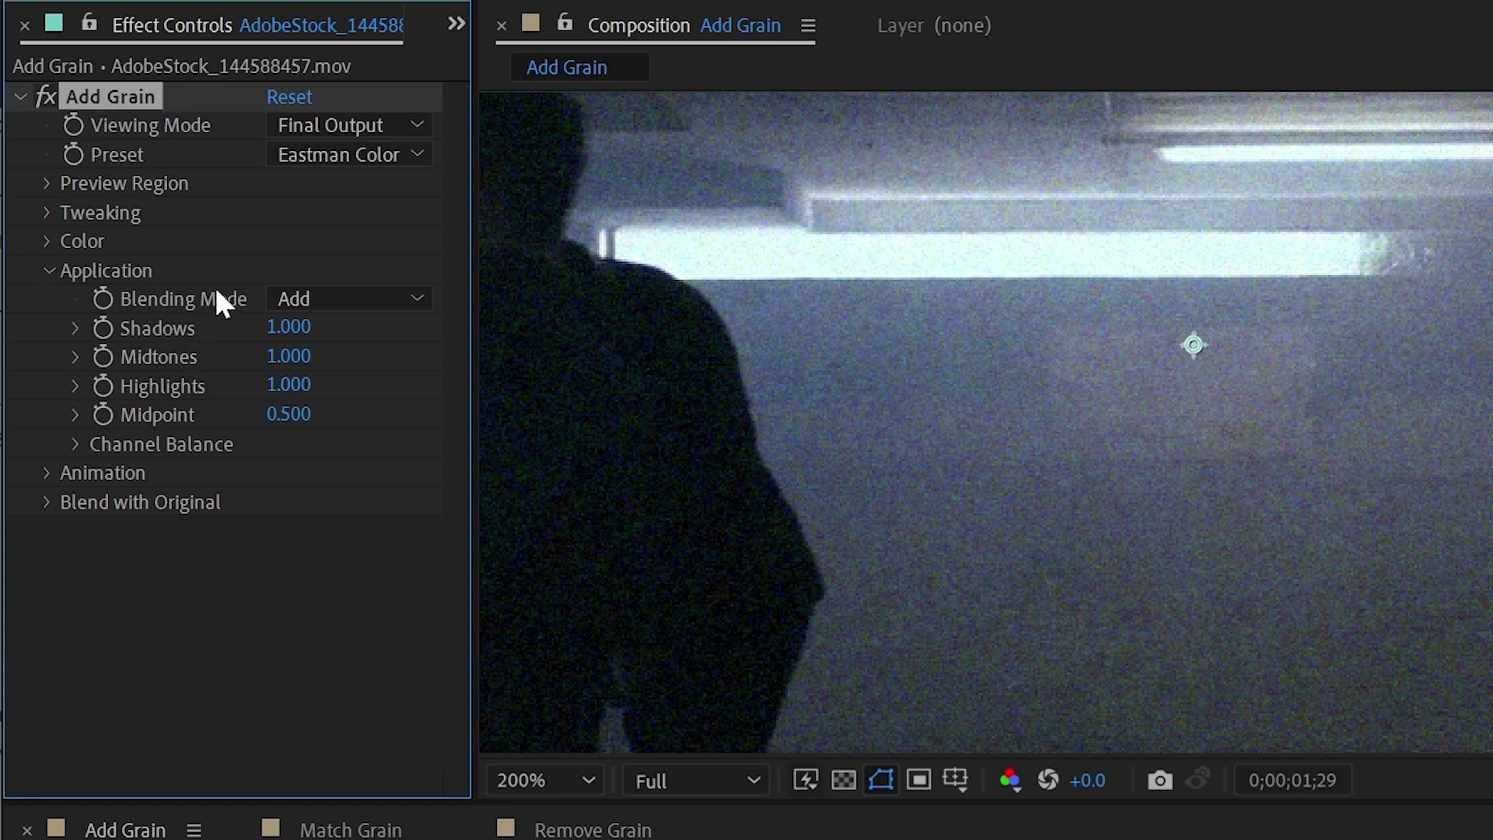
pyautogui.click(346, 303)
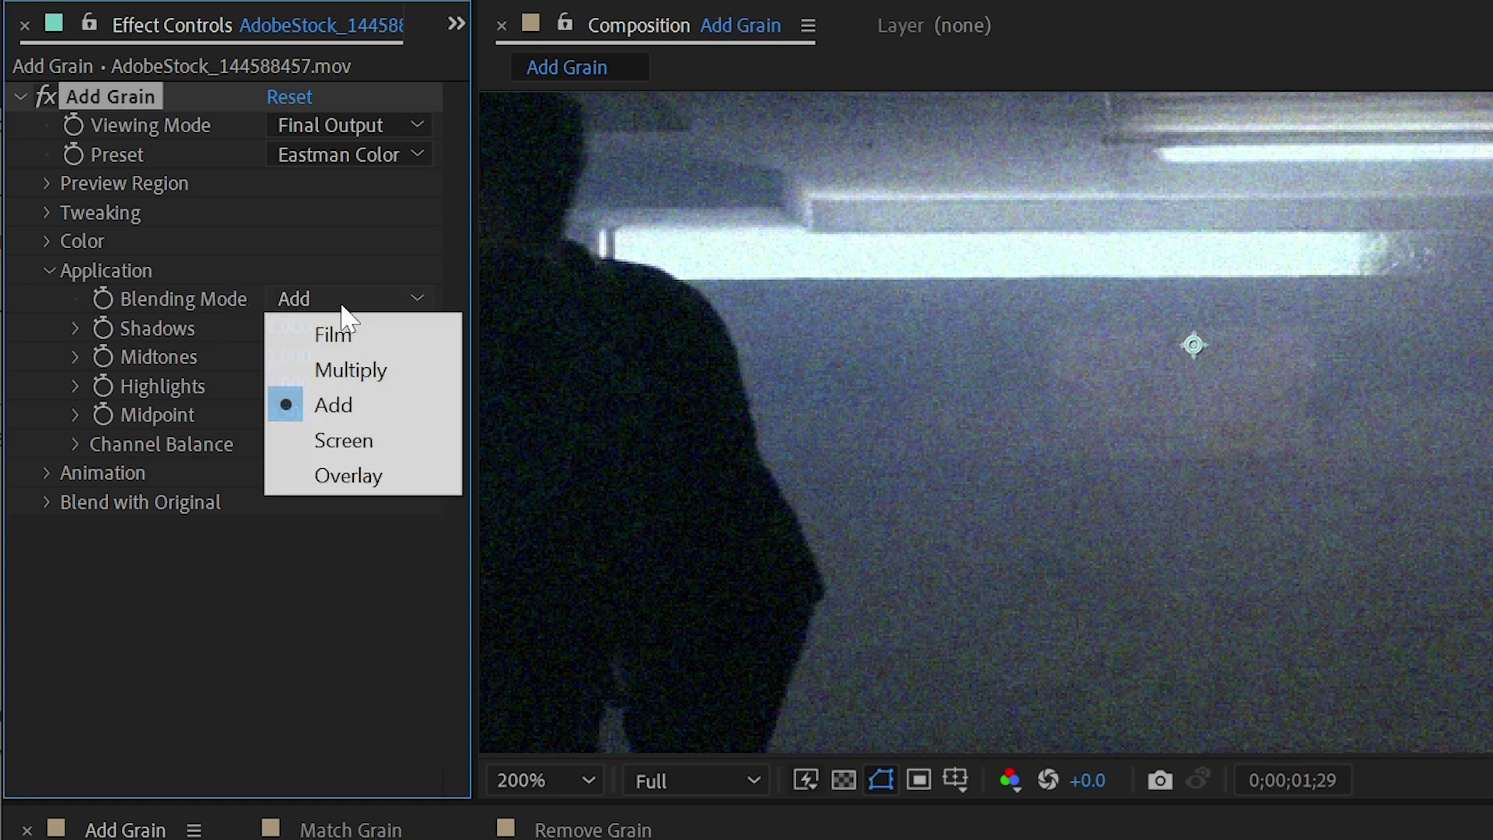
pyautogui.click(385, 341)
pyautogui.moveTo(1212, 268); pyautogui.dragTo(1394, 497)
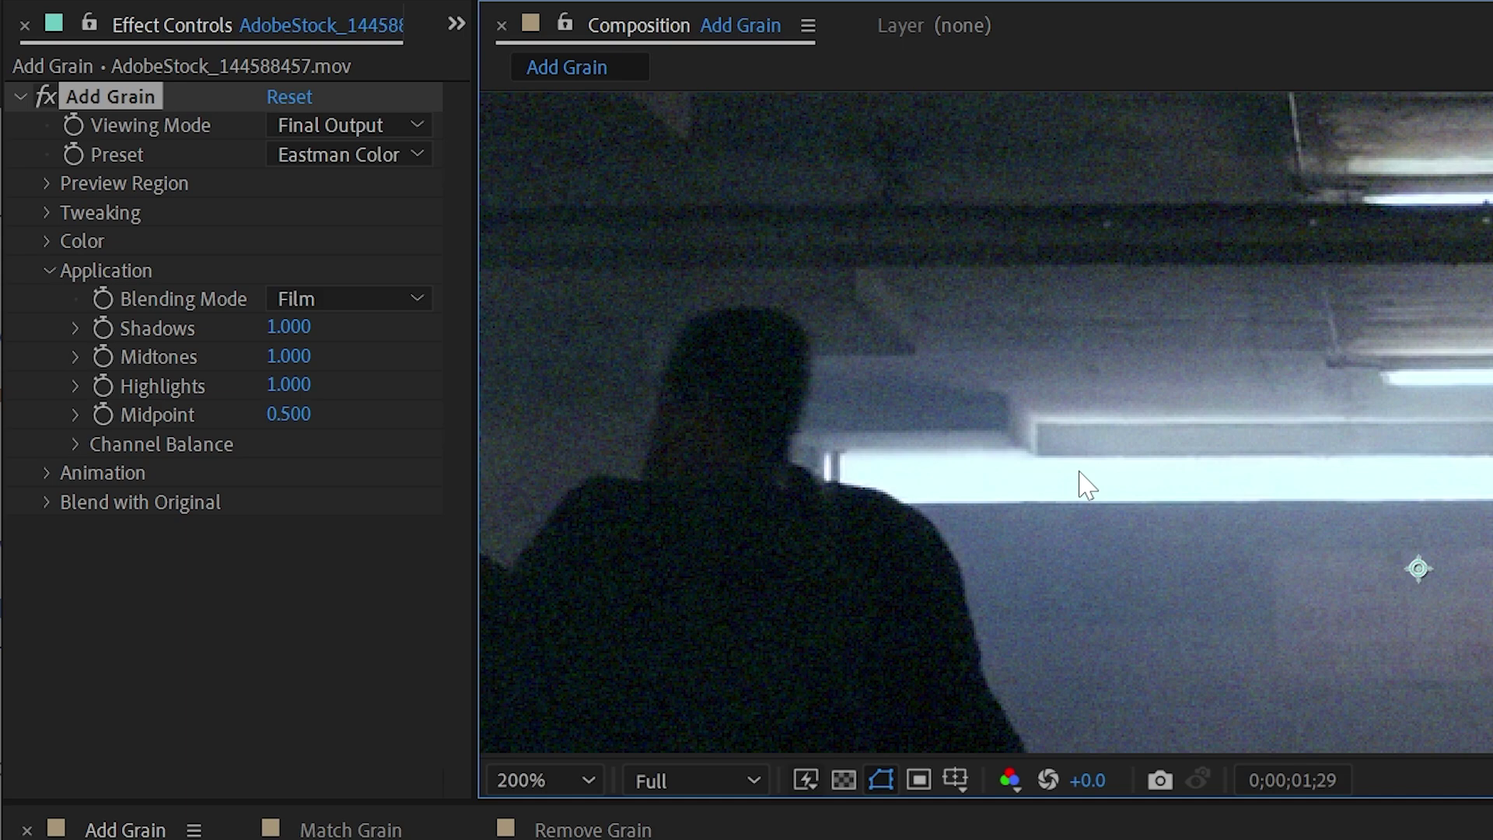
# - Compare the Multiply and Add blending modes and set the grain's blending mode to Screen
pyautogui.click(350, 299)
pyautogui.click(376, 372)
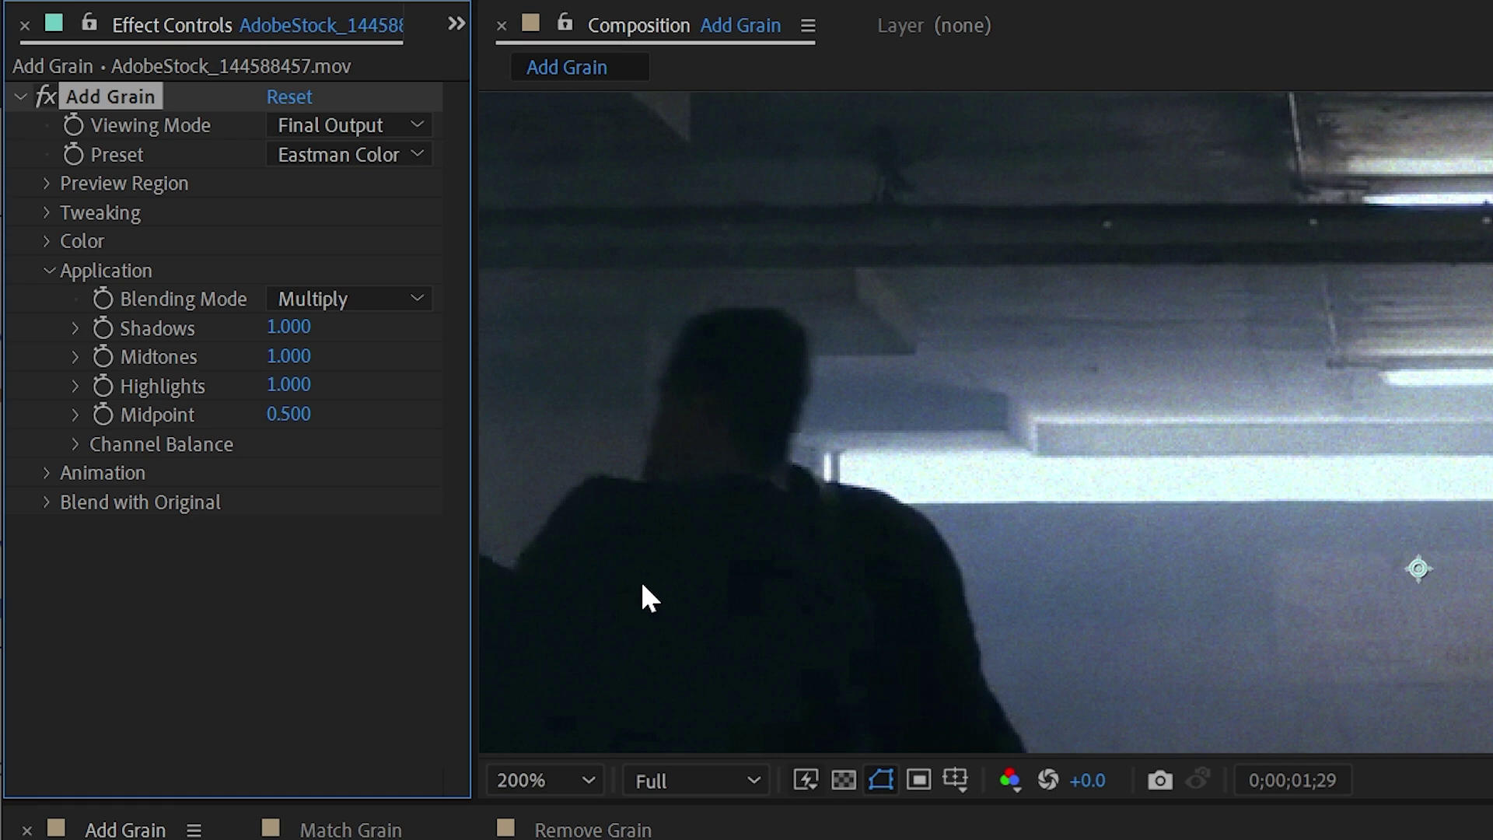
pyautogui.click(363, 296)
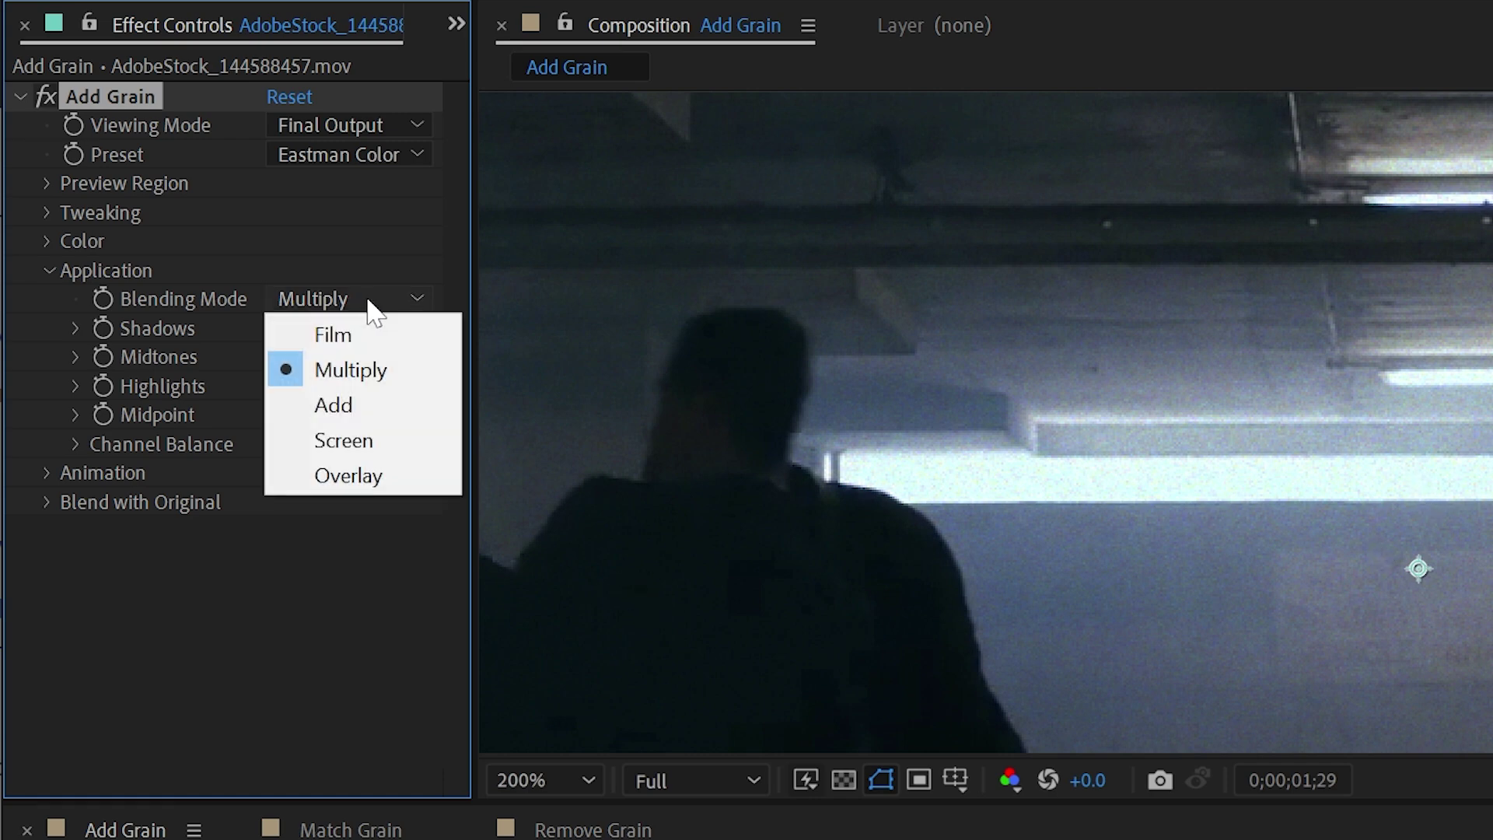
pyautogui.click(339, 405)
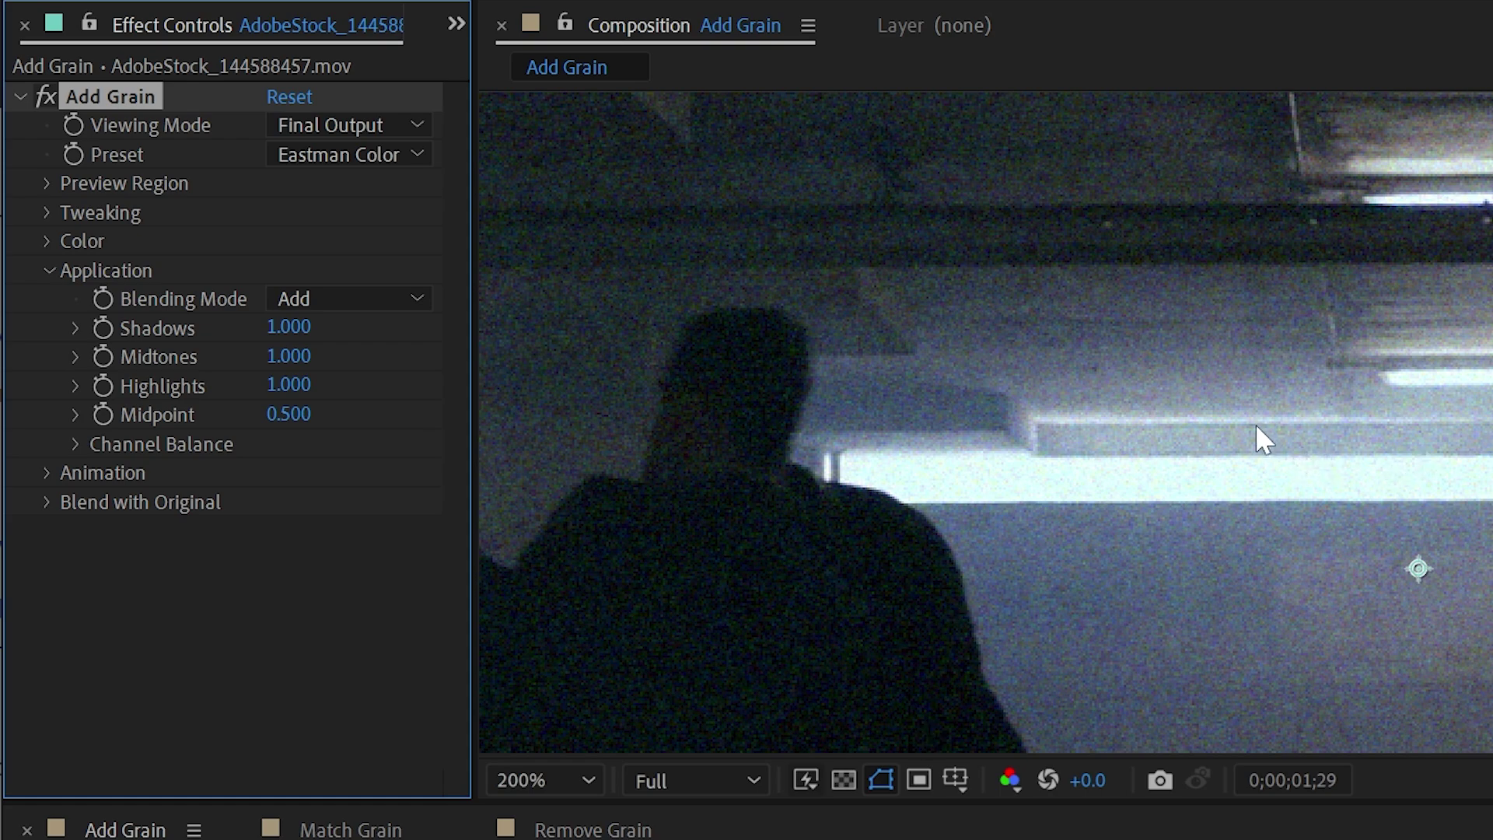
pyautogui.click(362, 299)
pyautogui.click(366, 438)
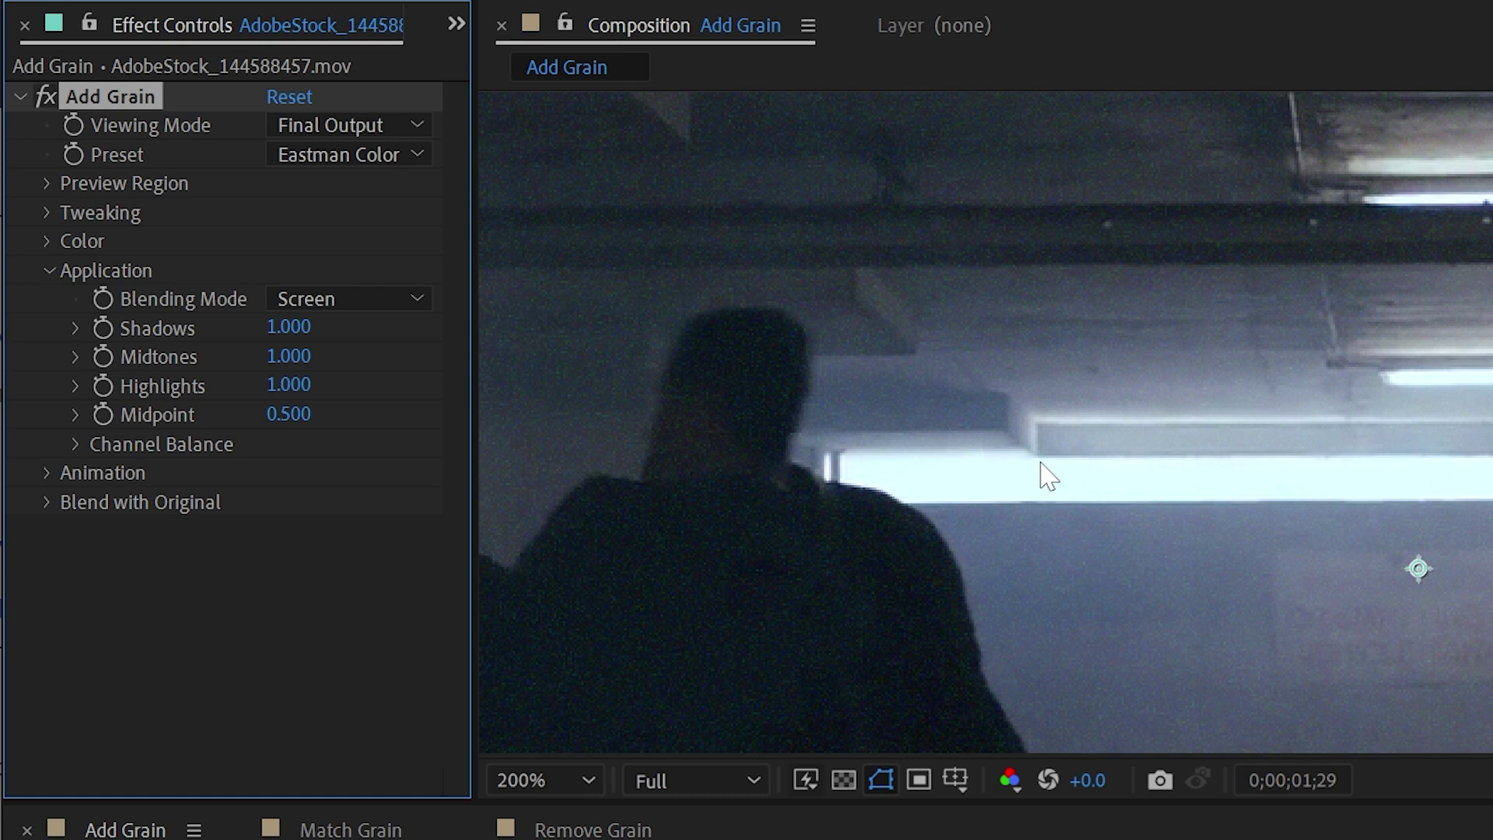
# - Try the Overlay blending mode for the grain and set the blending mode to Film
pyautogui.click(42, 93)
pyautogui.click(362, 299)
pyautogui.click(367, 476)
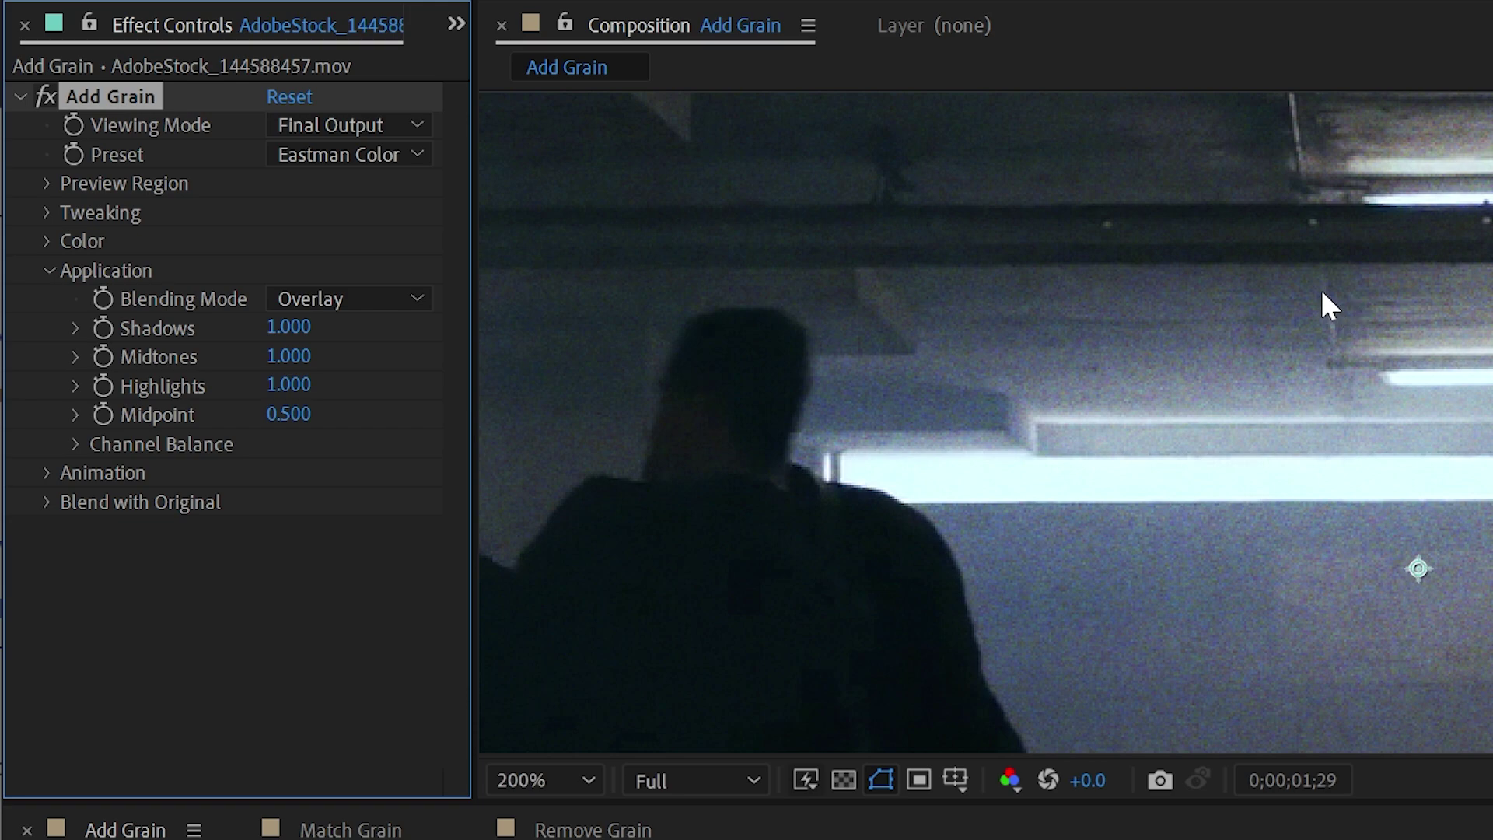
pyautogui.click(363, 300)
pyautogui.click(347, 333)
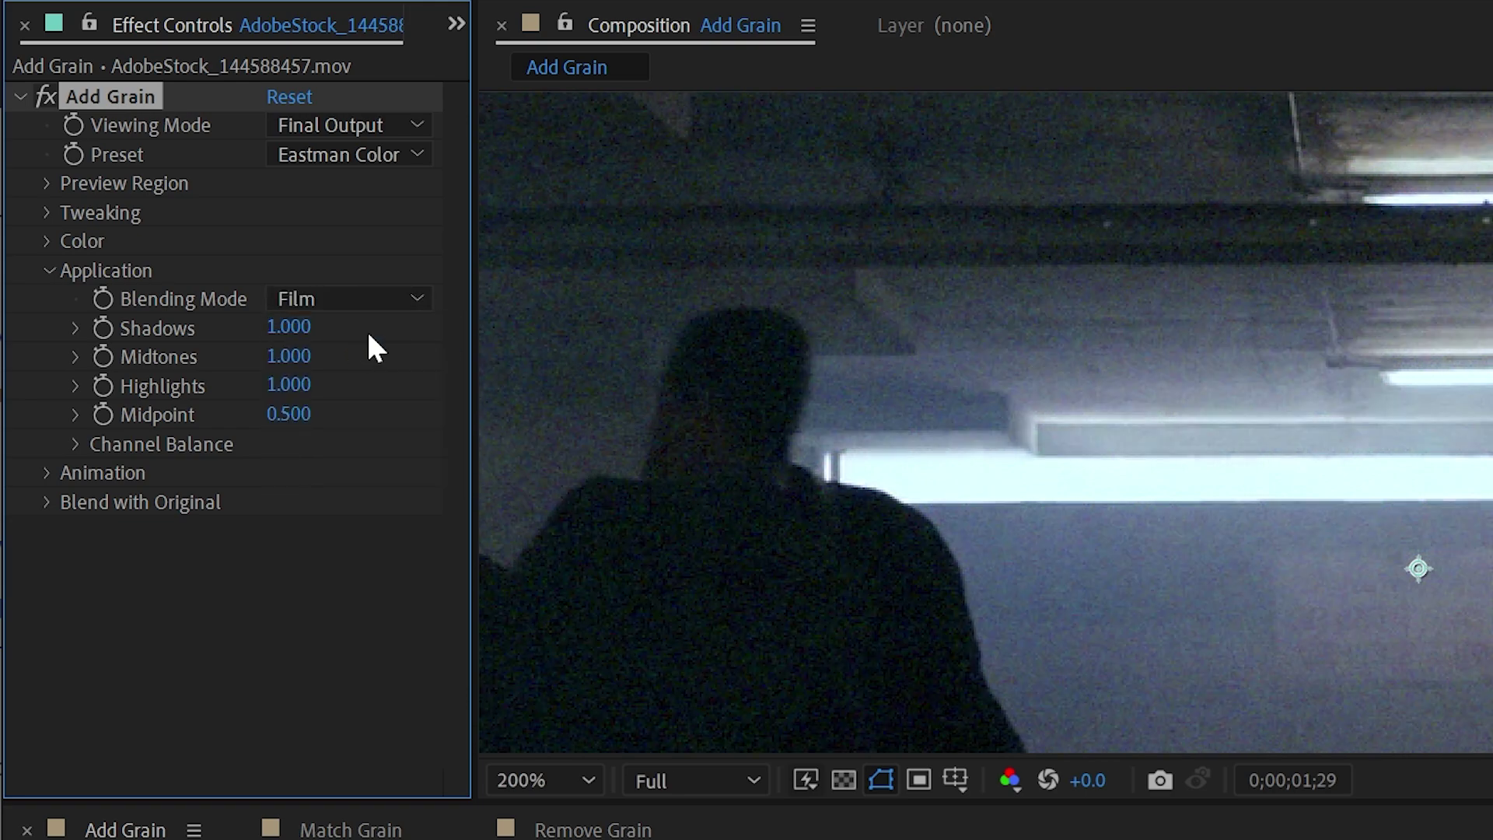
# - Try higher and lower Shadows values in the grain's Application settings, undoing each change
pyautogui.moveTo(300, 326); pyautogui.dragTo(718, 311)
pyautogui.hotkey('ctrl', 'z')
pyautogui.moveTo(299, 327); pyautogui.dragTo(140, 329)
pyautogui.hotkey('ctrl', 'z')
# - Try a higher Highlights value and lower Midtones and Midpoint values for the grain, restoring the defaults
pyautogui.moveTo(288, 385); pyautogui.dragTo(650, 413)
pyautogui.moveTo(1094, 507); pyautogui.dragTo(1451, 519)
pyautogui.moveTo(288, 355); pyautogui.dragTo(101, 358)
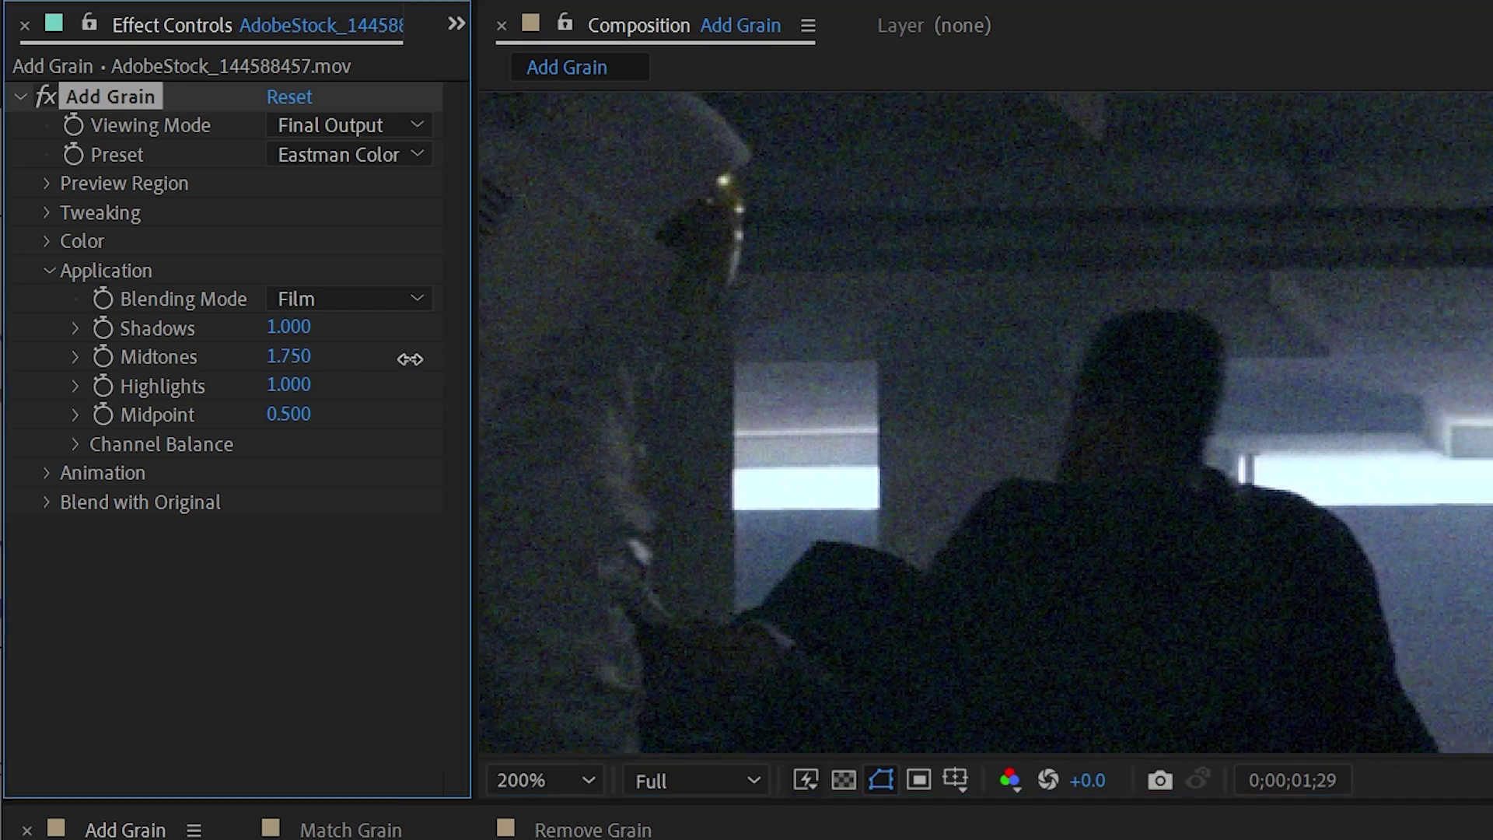
pyautogui.hotkey('ctrl', 'z')
pyautogui.moveTo(300, 413); pyautogui.dragTo(210, 418)
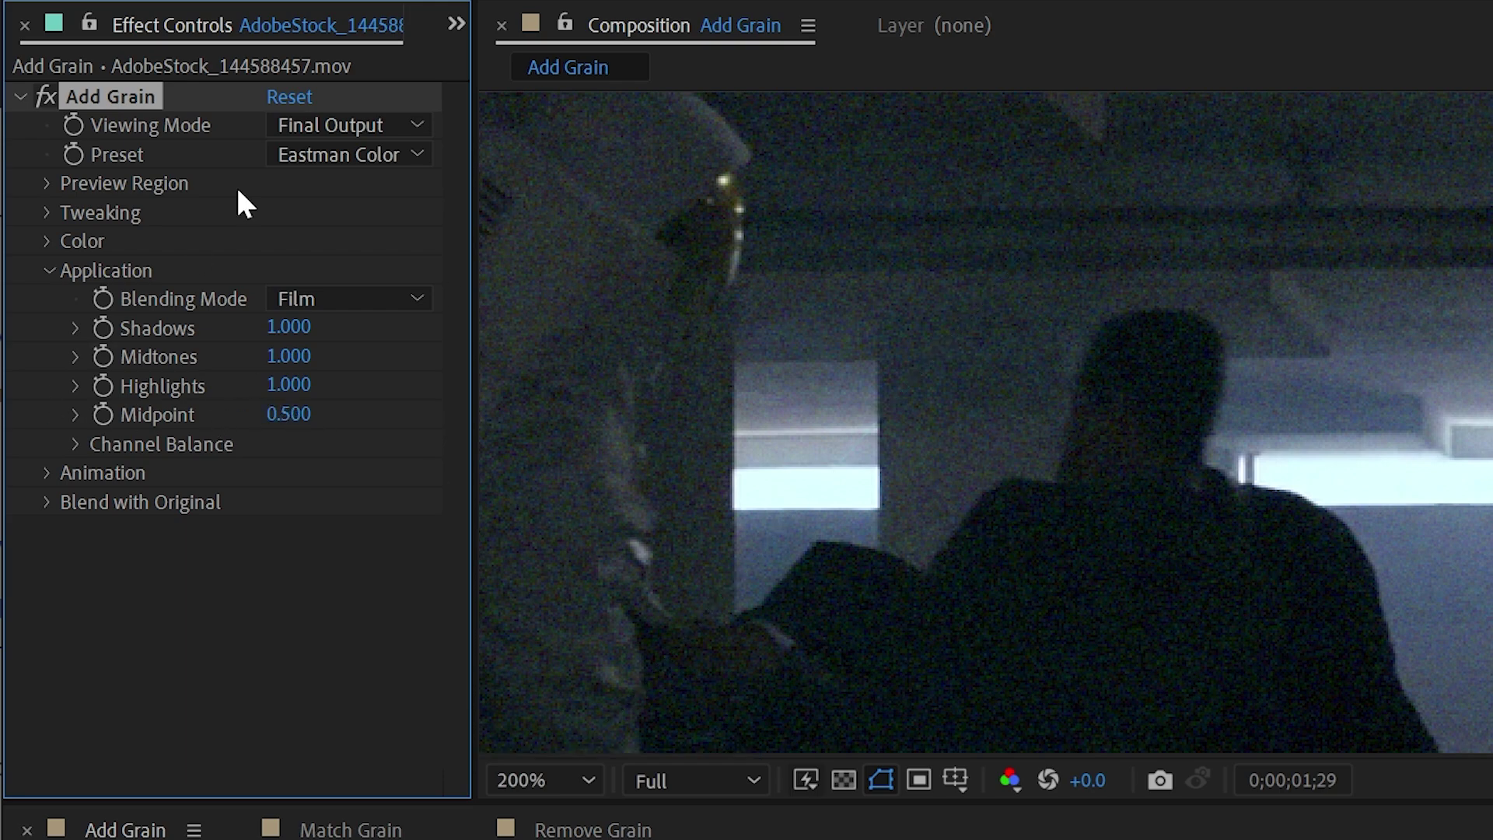
# - Widen the effect settings to read the Channel Balance names in full and try a higher Green Shadows value
pyautogui.click(75, 444)
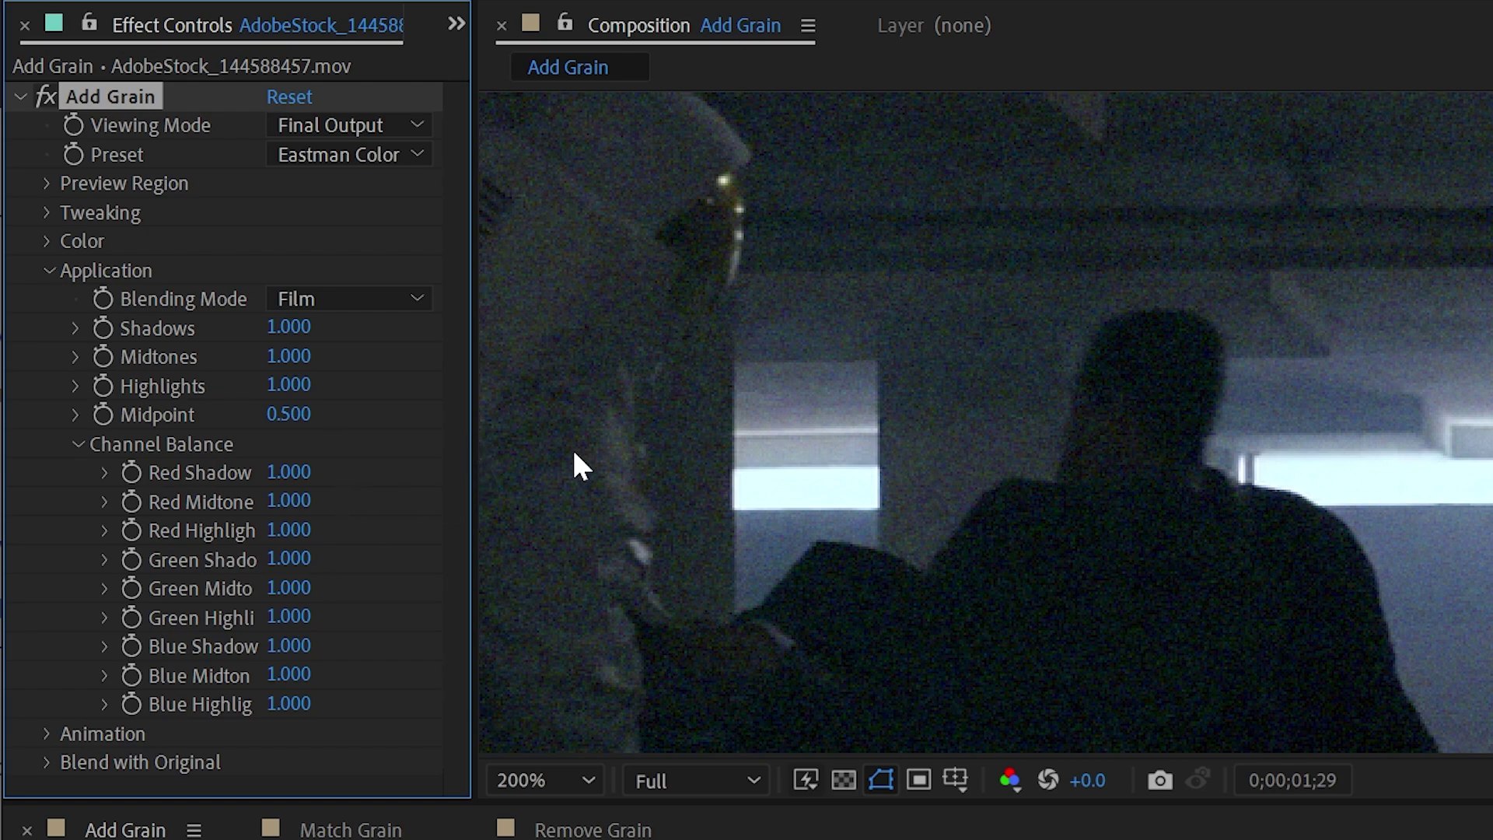
pyautogui.moveTo(476, 453); pyautogui.dragTo(799, 435)
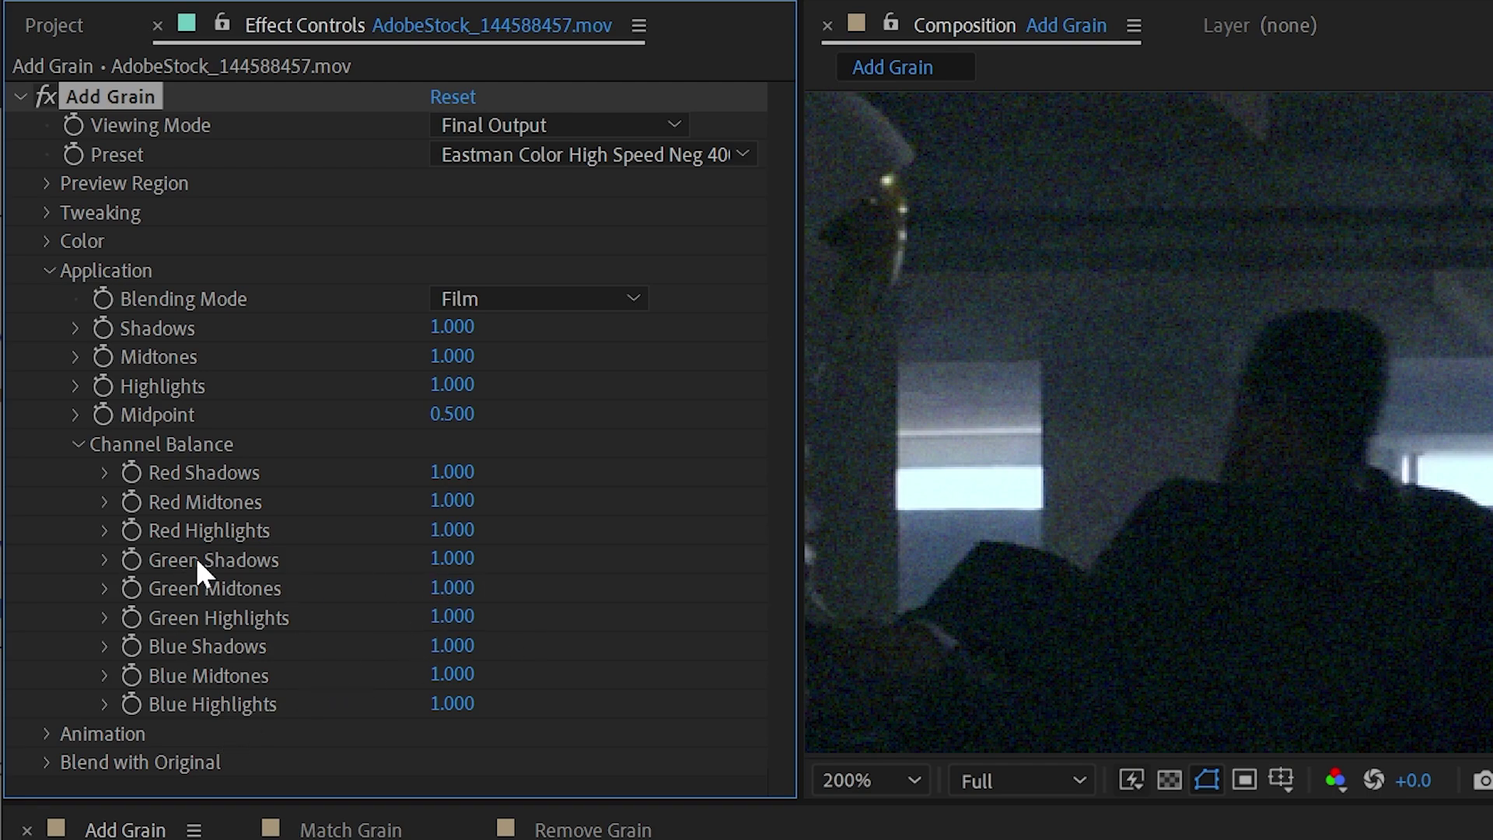
pyautogui.moveTo(443, 560); pyautogui.dragTo(698, 570)
pyautogui.click(49, 271)
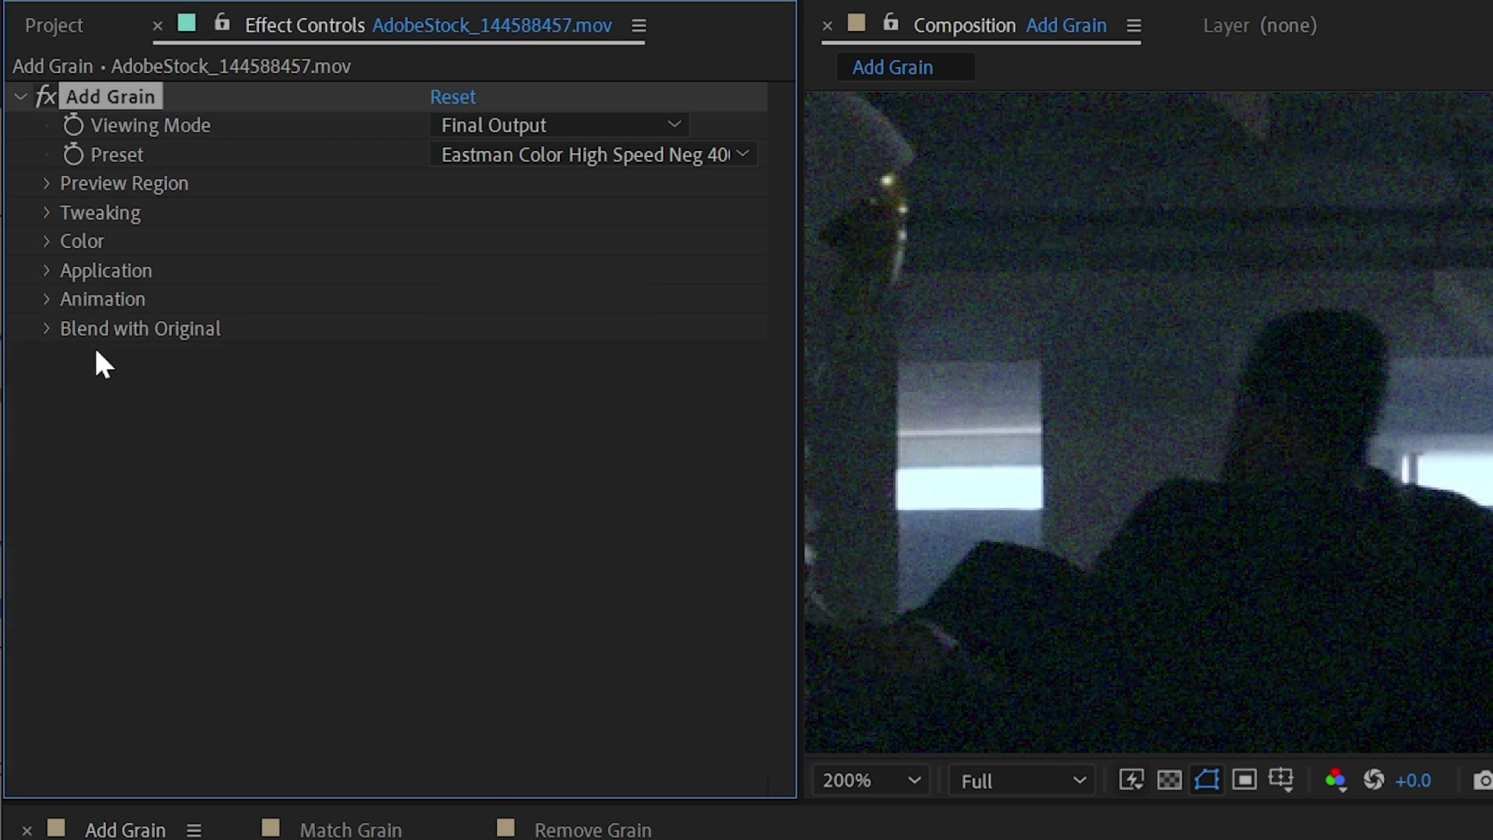
# - Preview the grain's animation, set Animation Speed to 0 and play the footage again
pyautogui.click(47, 298)
pyautogui.press('space')
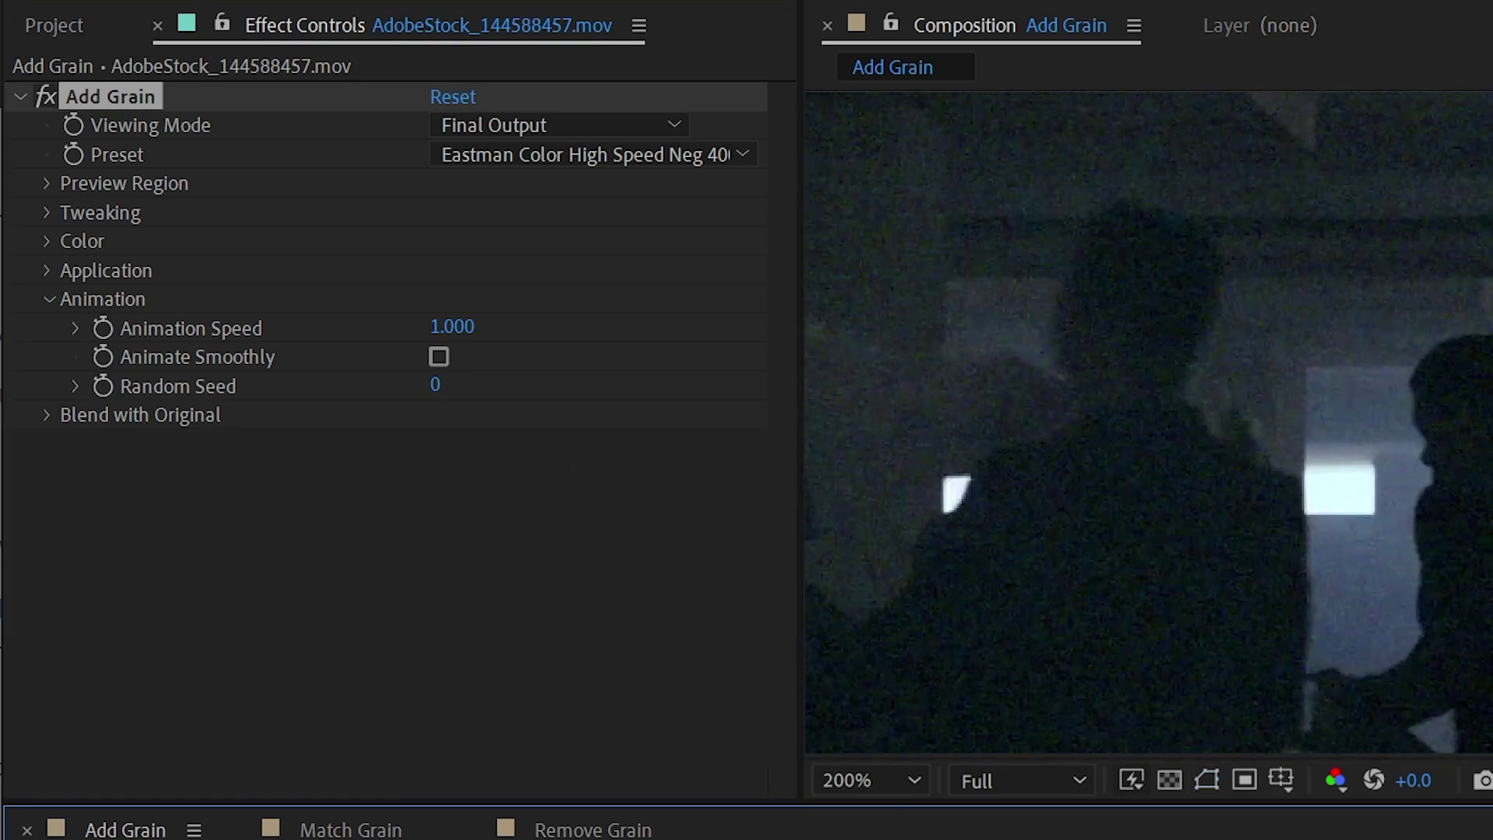
pyautogui.click(459, 327)
pyautogui.write('0')
pyautogui.press('Return')
pyautogui.press('space')
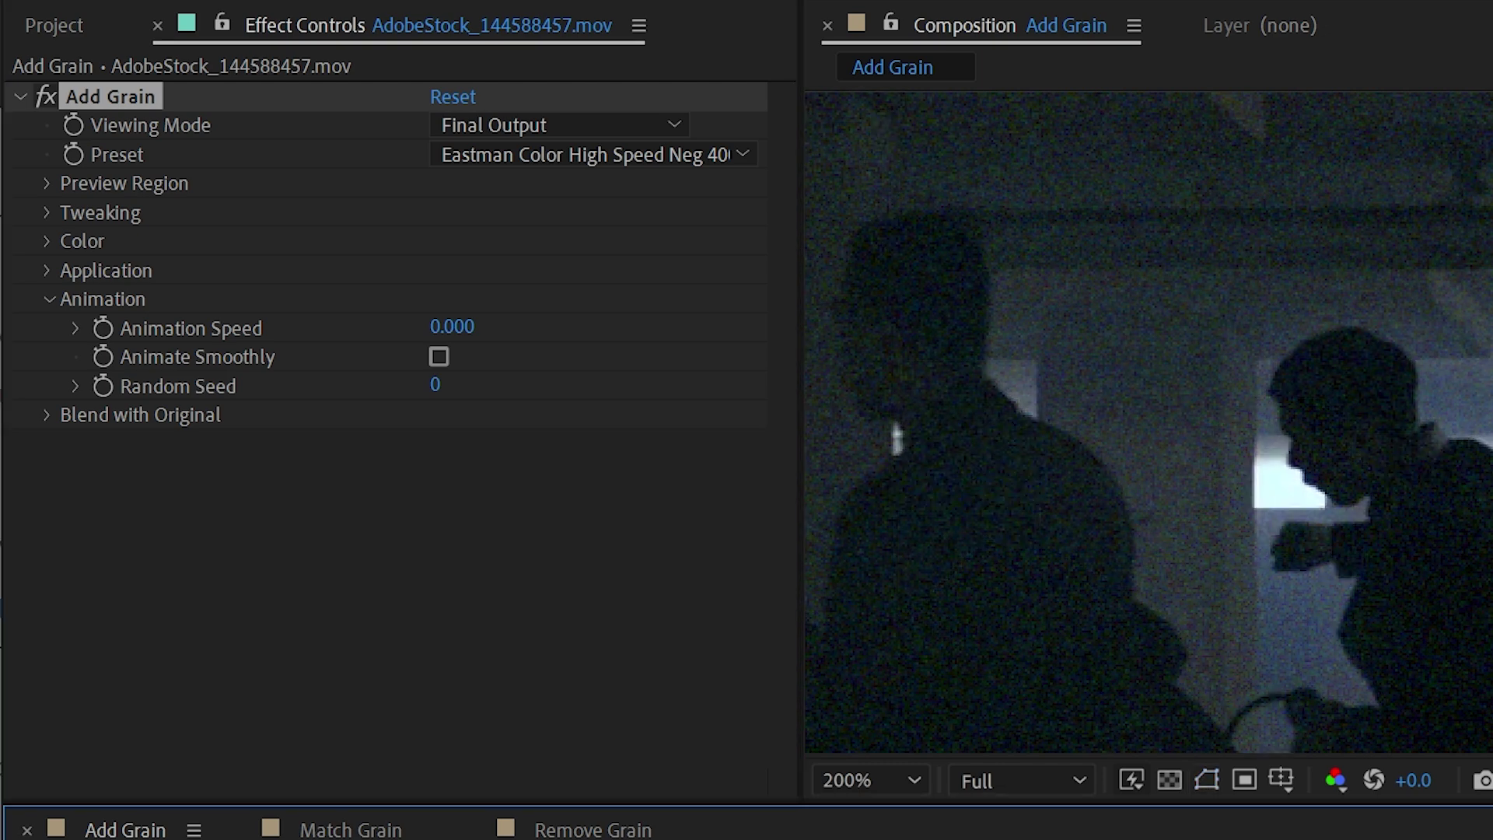
# - Try an Animation Speed of 0.5, set it to 1 and preview the moving grain
pyautogui.click(452, 327)
pyautogui.write('0.5')
pyautogui.press('Return')
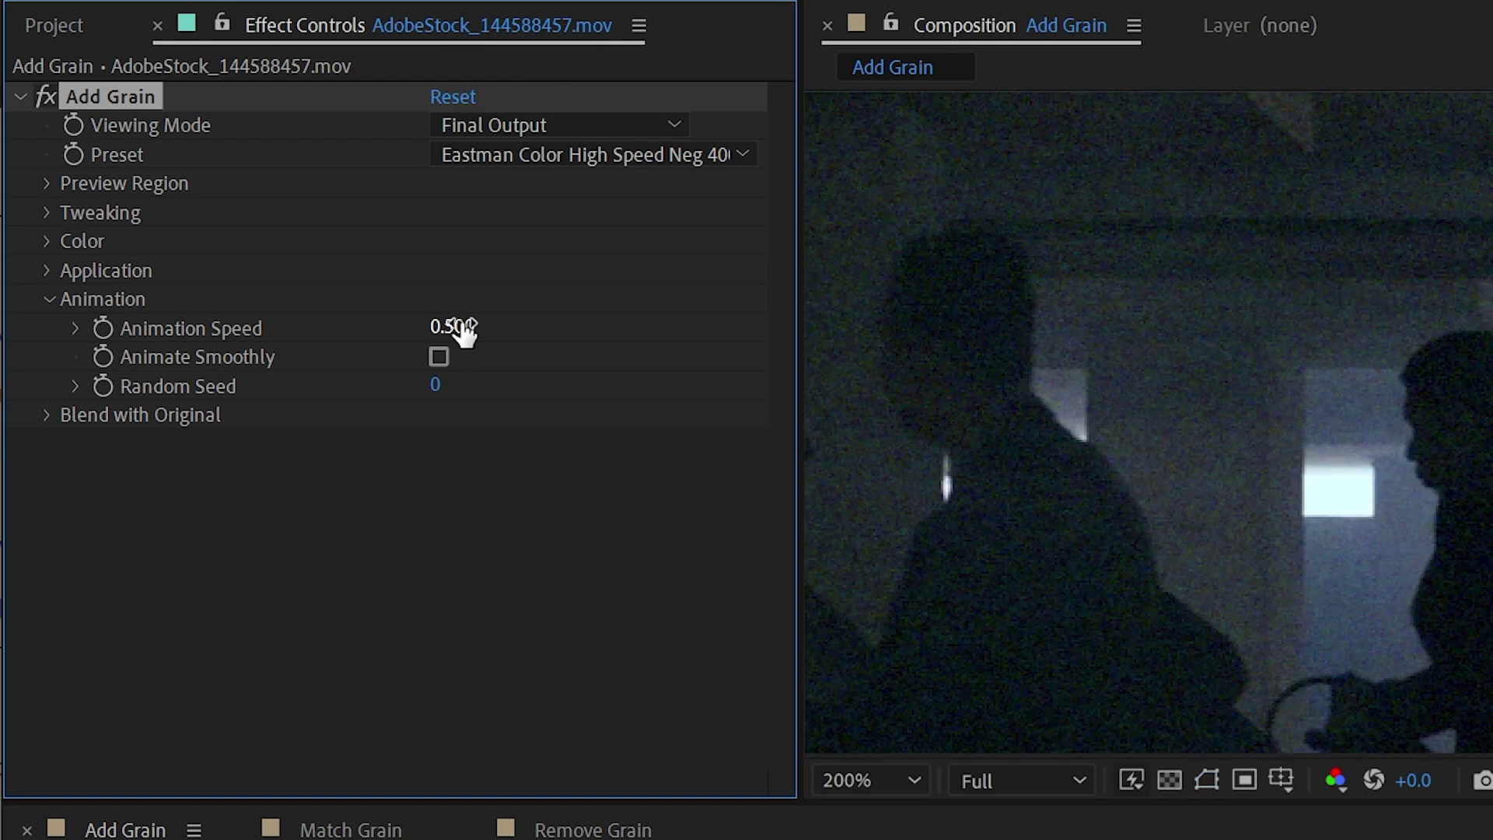
pyautogui.click(447, 326)
pyautogui.write('1')
pyautogui.press('Return')
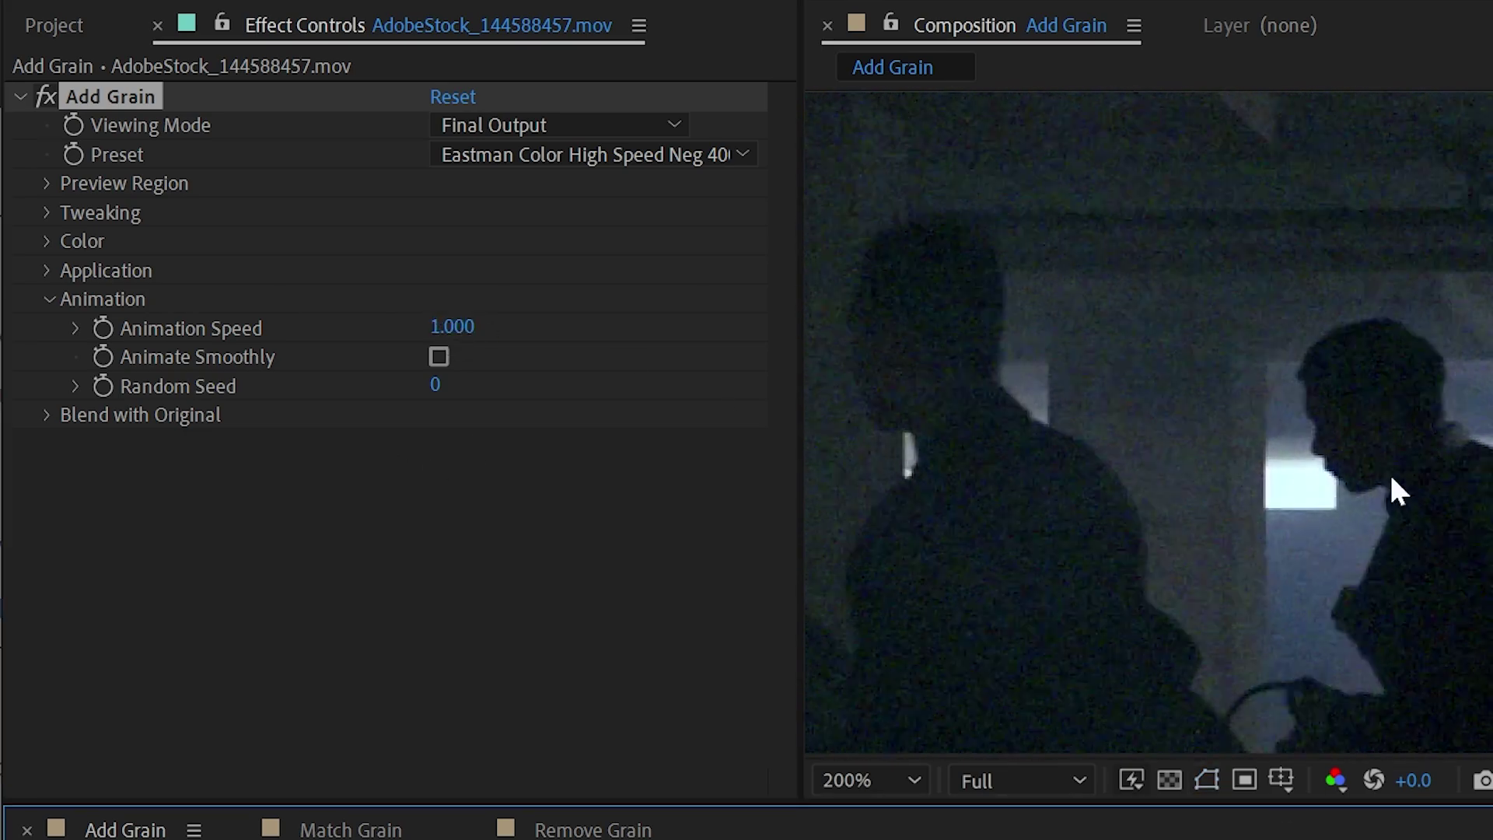
pyautogui.press('space')
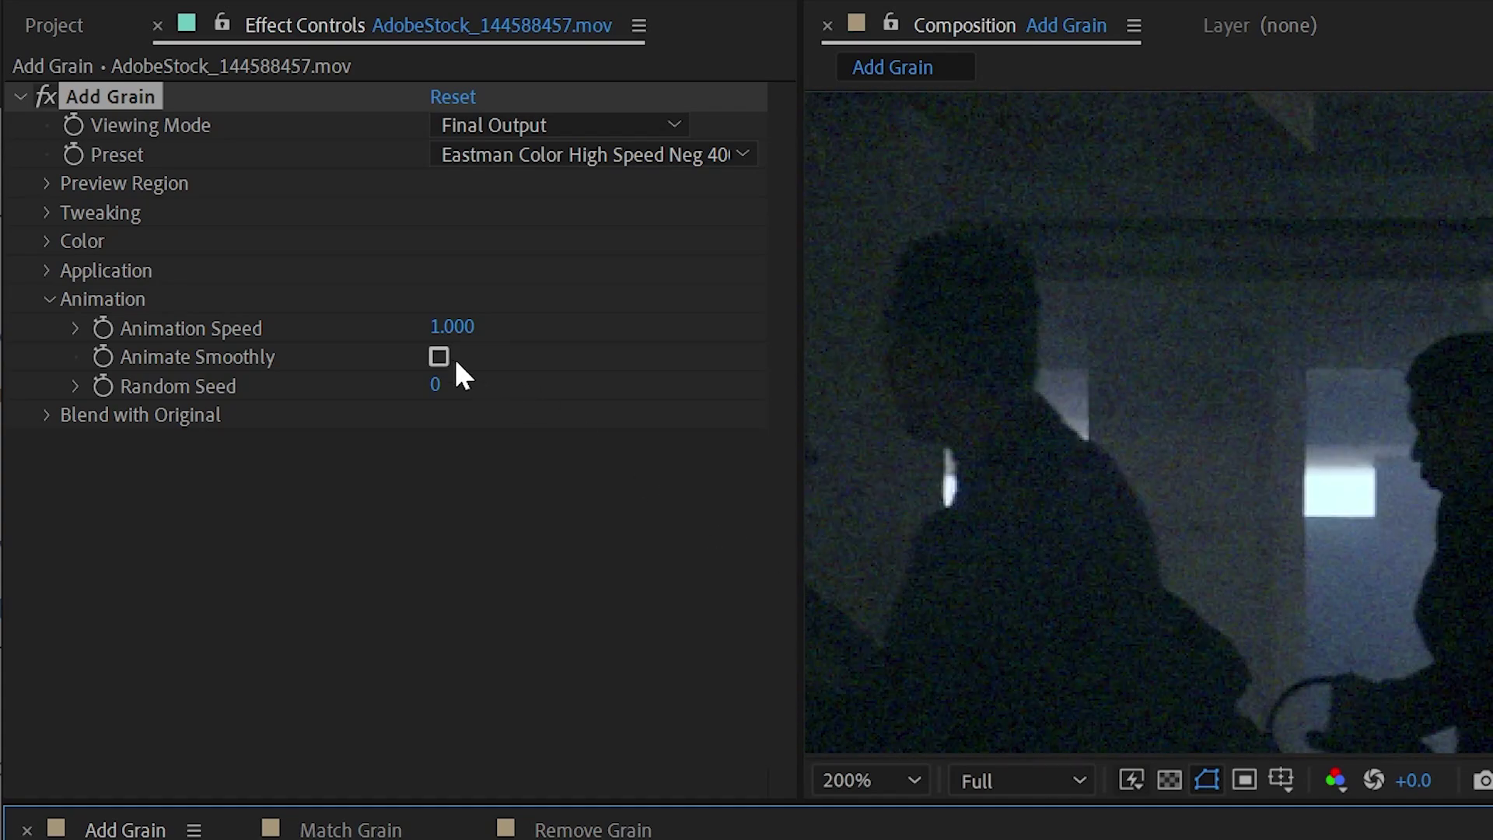
# - Enable Animate Smoothly, preview the footage and set the grain's Random Seed to 21
pyautogui.click(440, 357)
pyautogui.press('space')
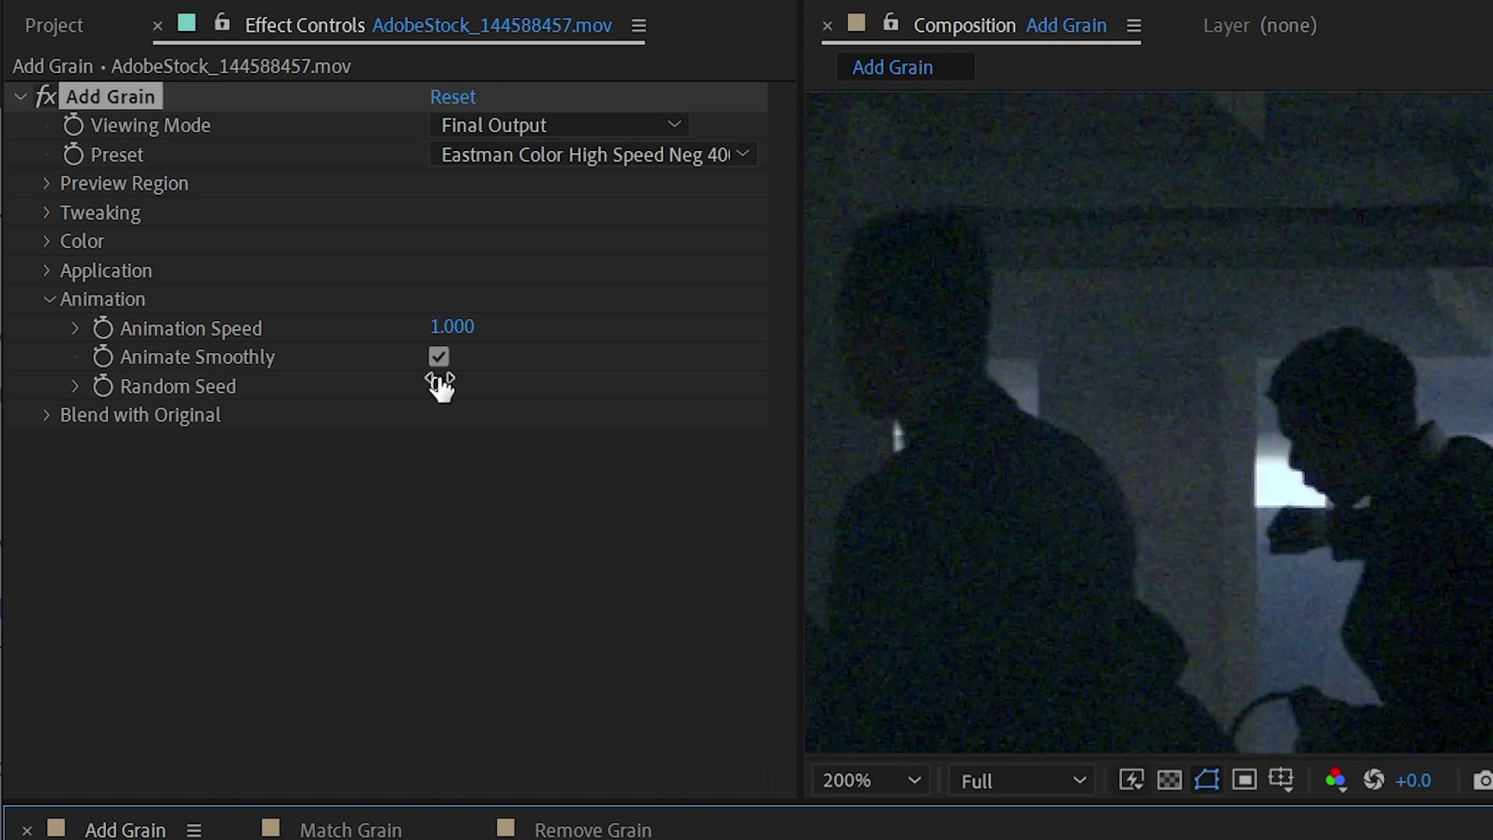
pyautogui.moveTo(437, 384); pyautogui.dragTo(477, 381)
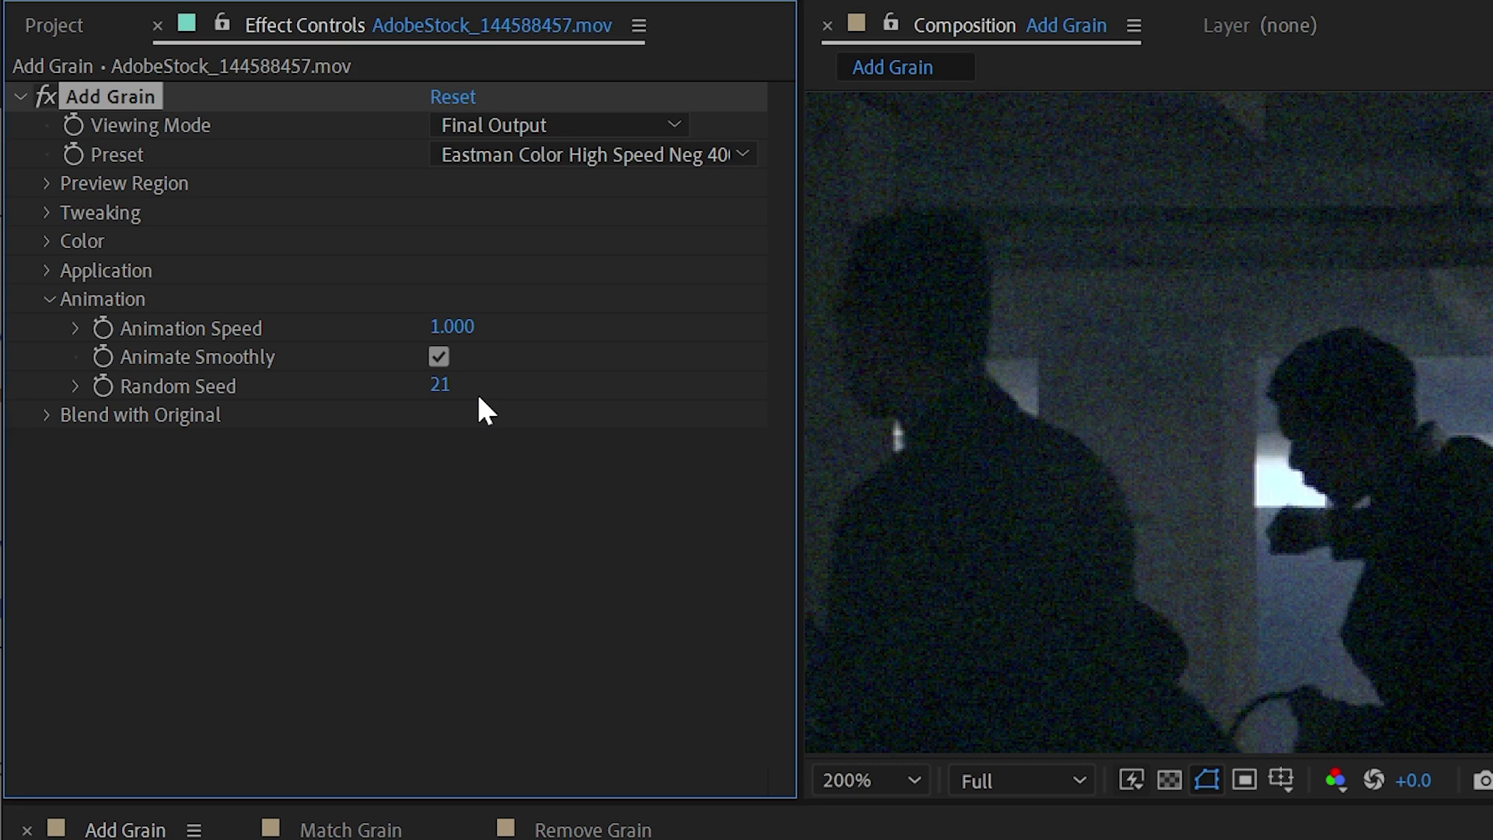
pyautogui.click(46, 299)
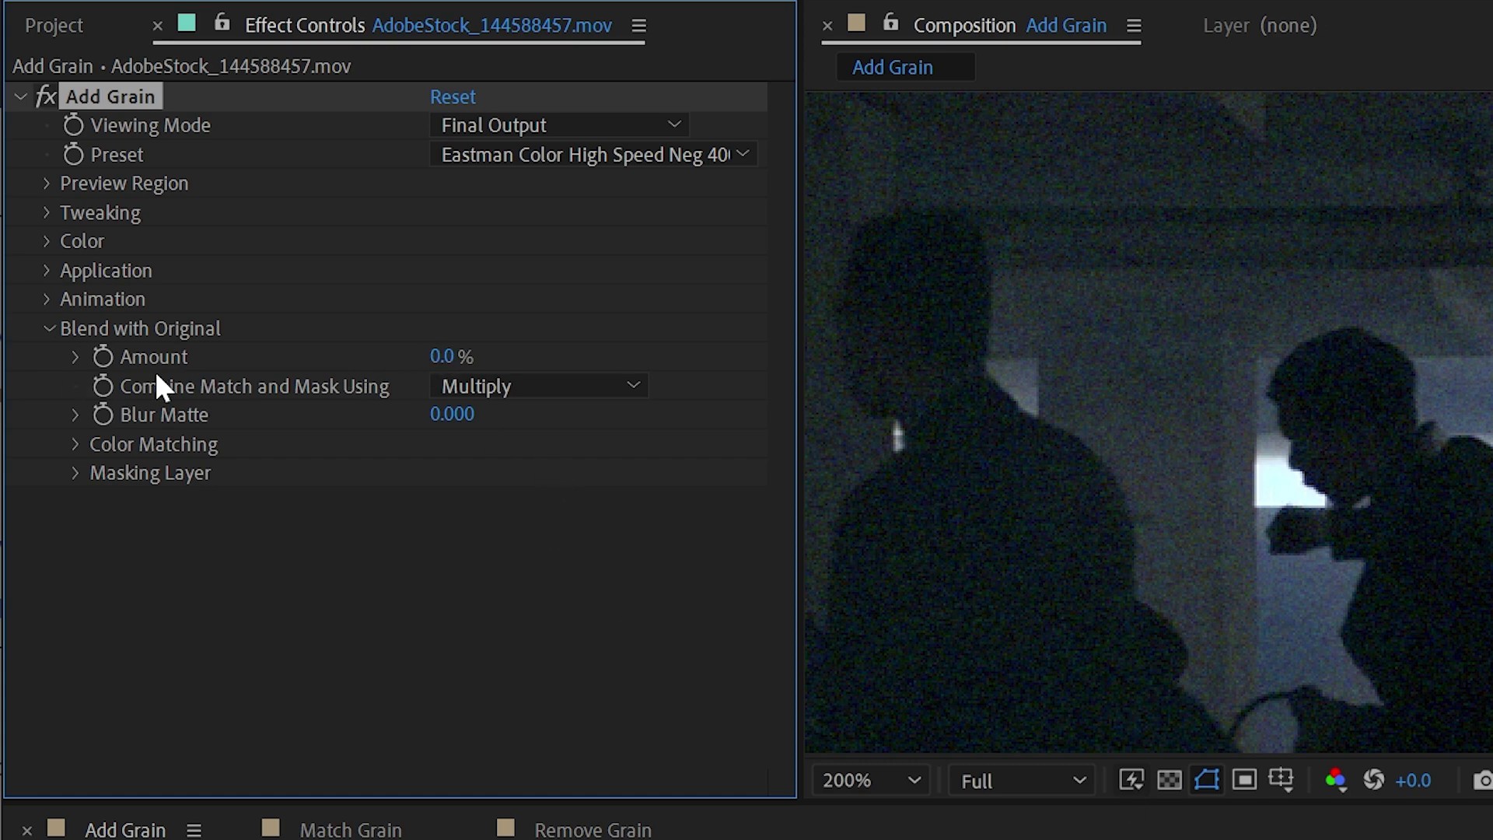
# - Try raising the Blend with Original Amount and undo the change
pyautogui.moveTo(450, 357); pyautogui.dragTo(1370, 393)
pyautogui.hotkey('ctrl', 'z')
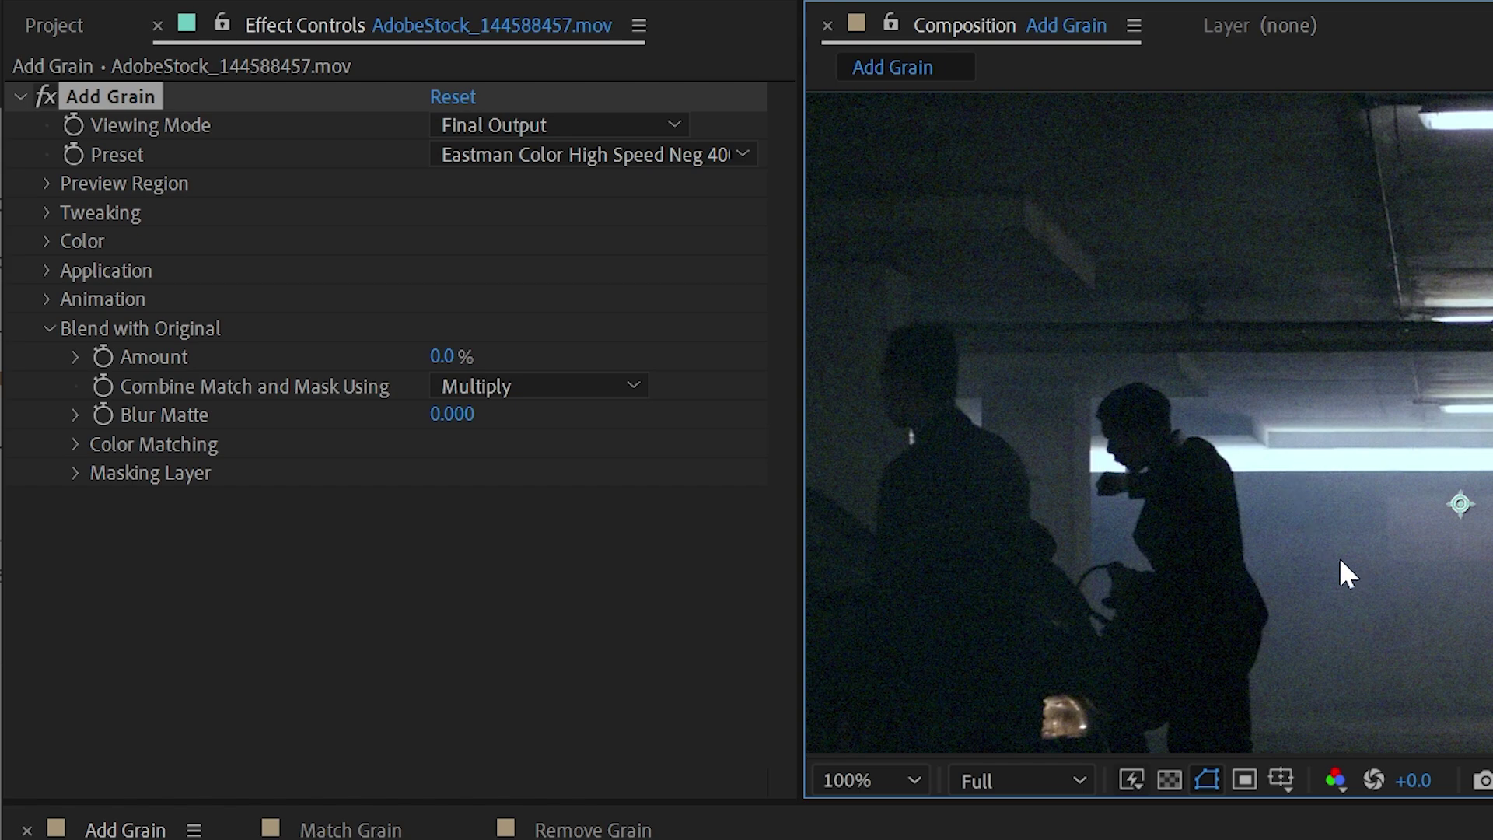
pyautogui.moveTo(1337, 573); pyautogui.dragTo(1210, 523)
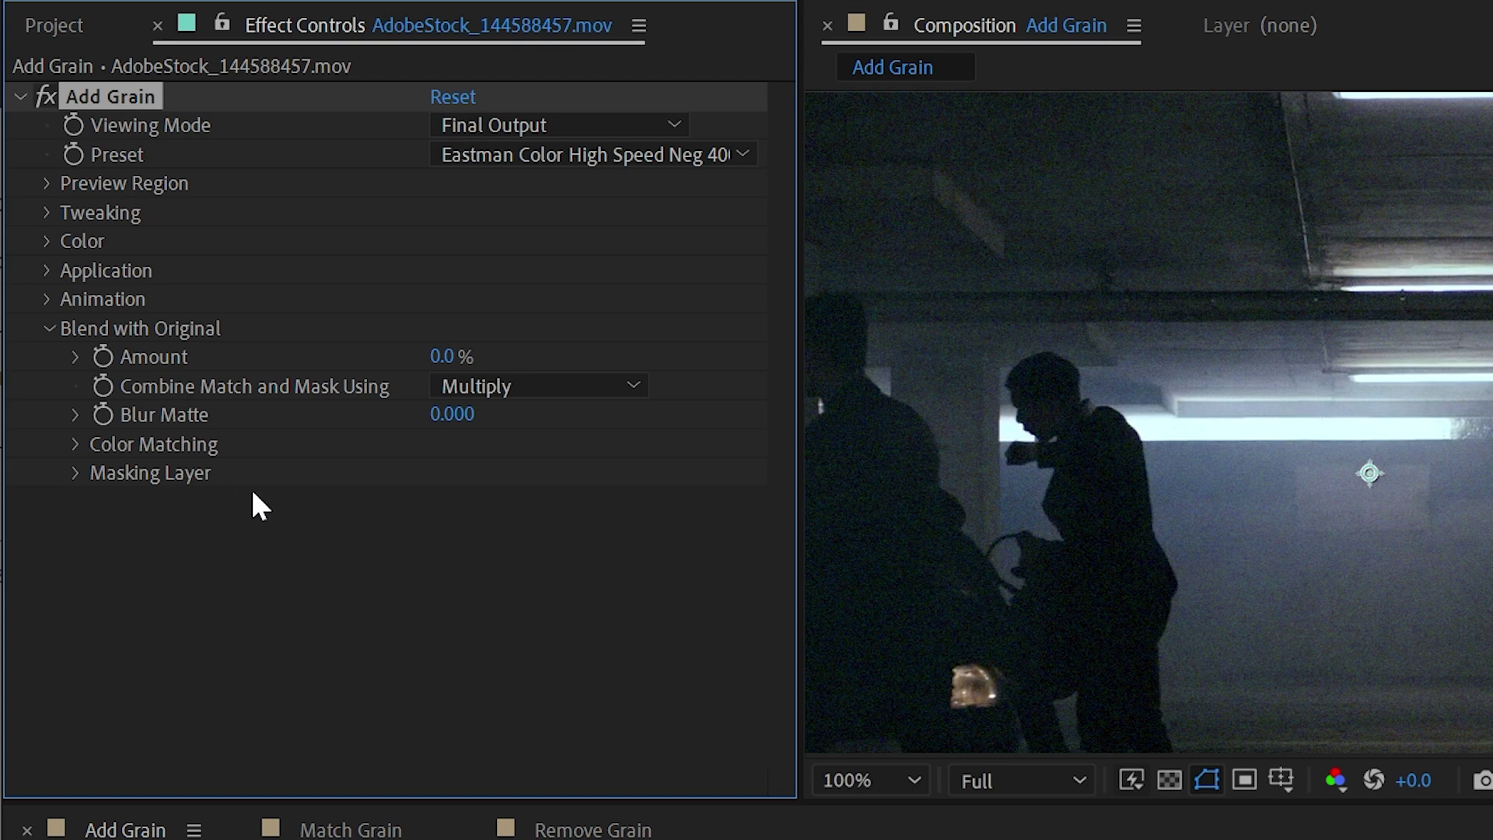
# - Sample the blue-grey wall behind the figure as the Matching Color in the Color Matching settings
pyautogui.click(76, 444)
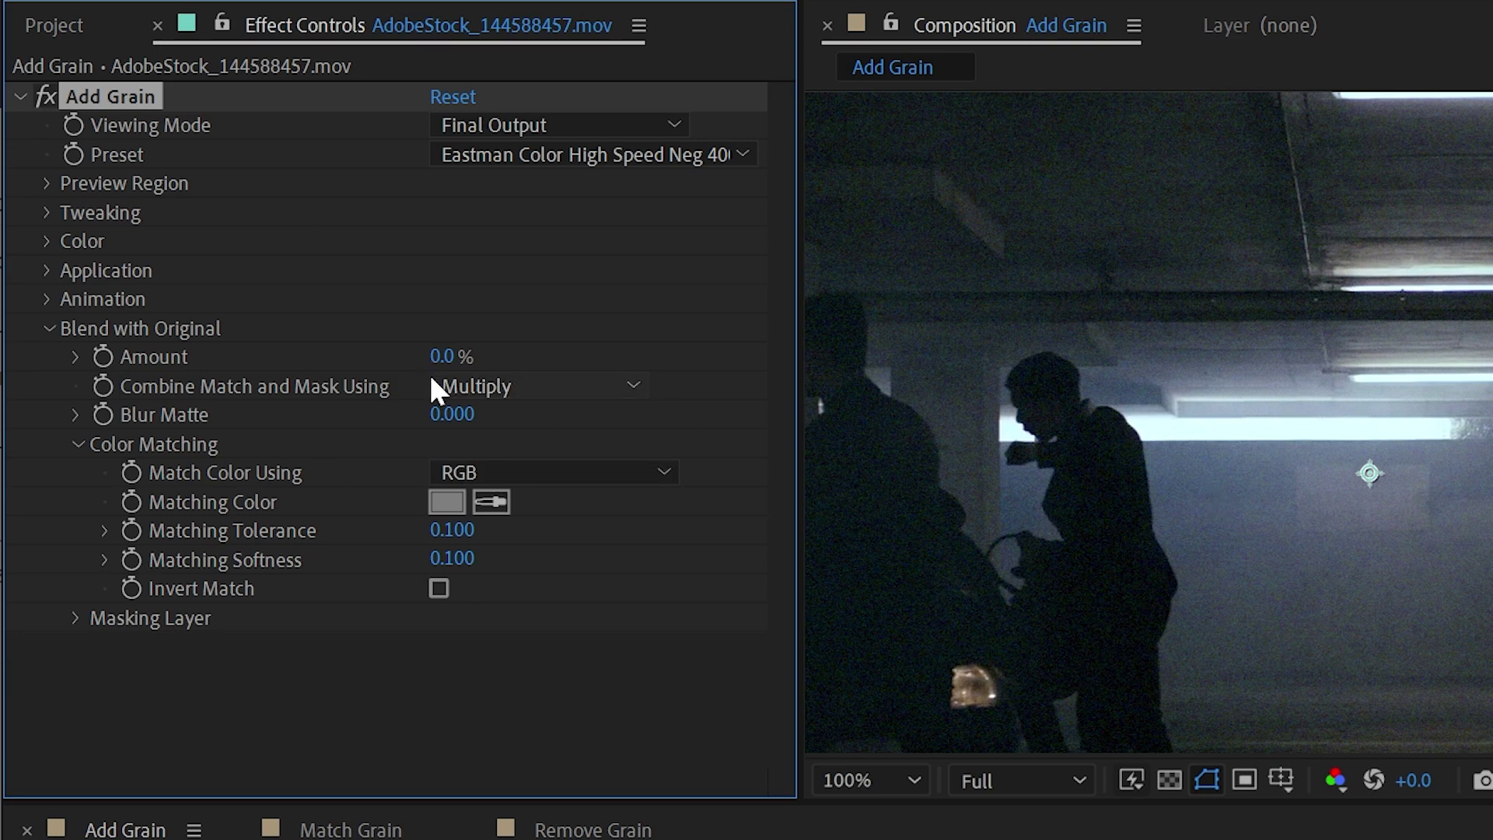
pyautogui.click(491, 501)
pyautogui.scroll(1, 1120, 523)
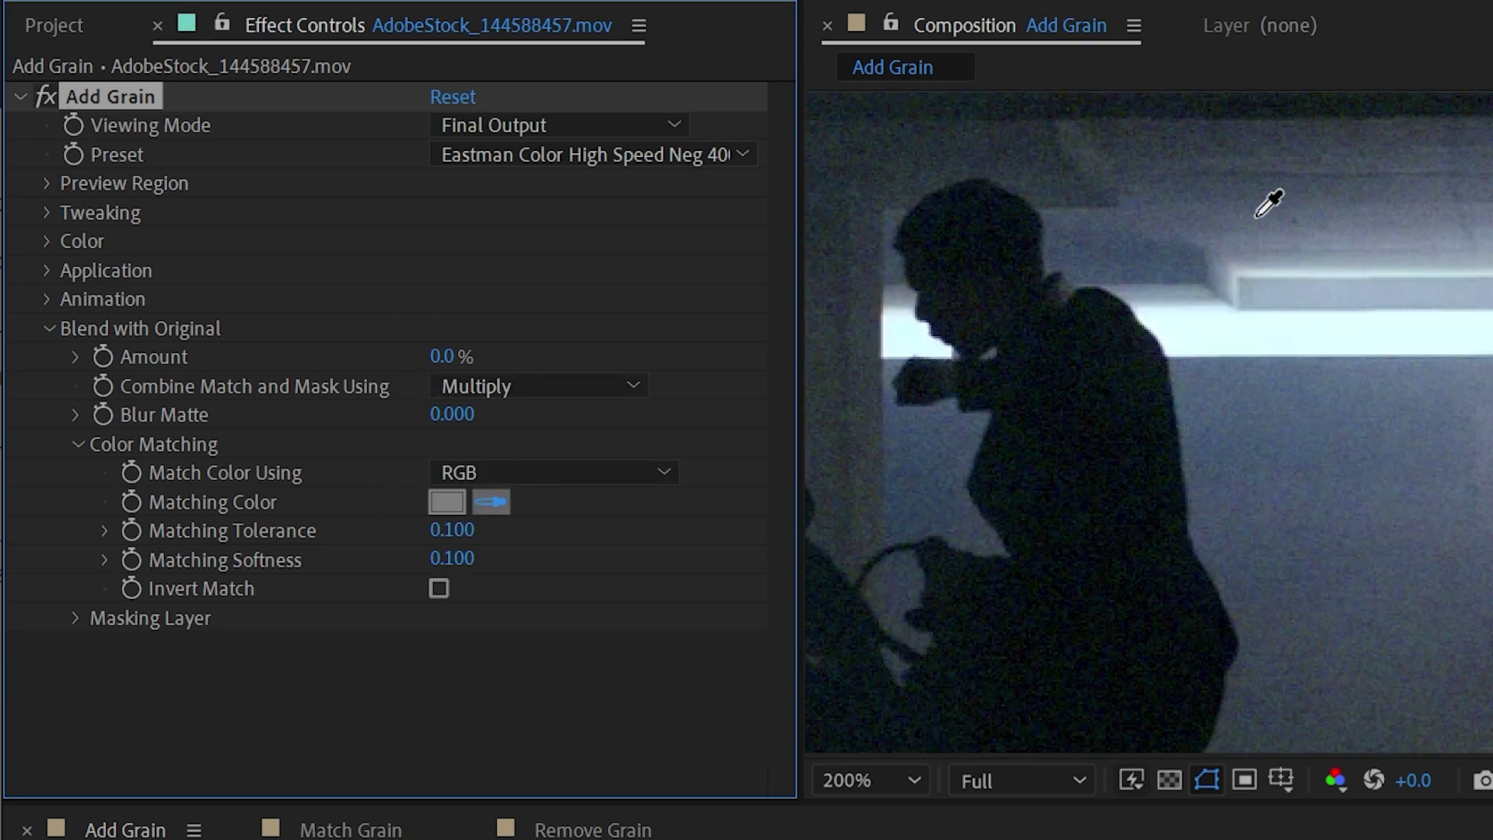
pyautogui.click(1300, 419)
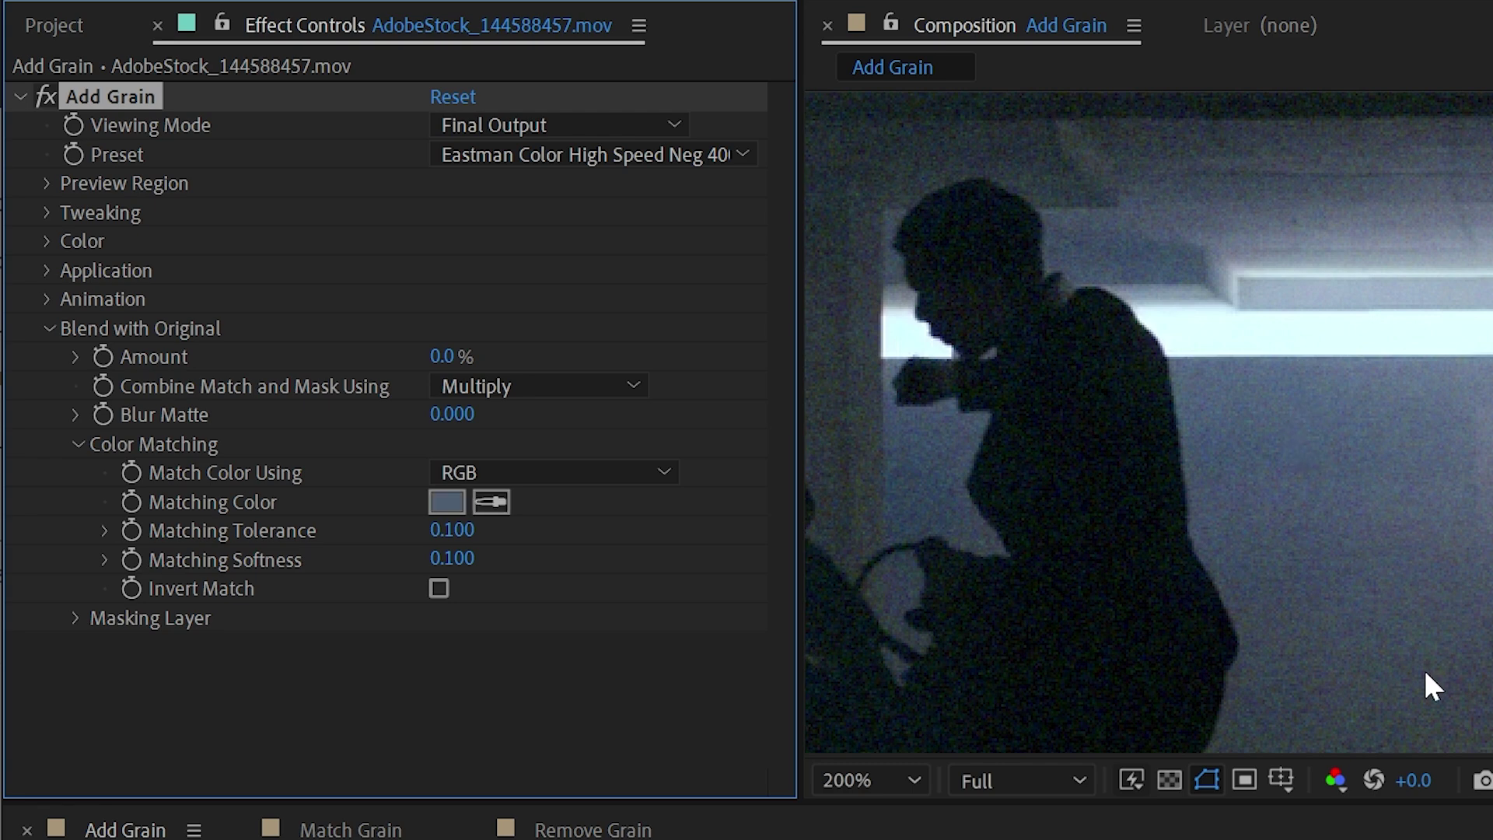
# - Inspect the color match across the frame in the Blending Matte viewing mode and return to Final Output
pyautogui.click(549, 129)
pyautogui.click(533, 197)
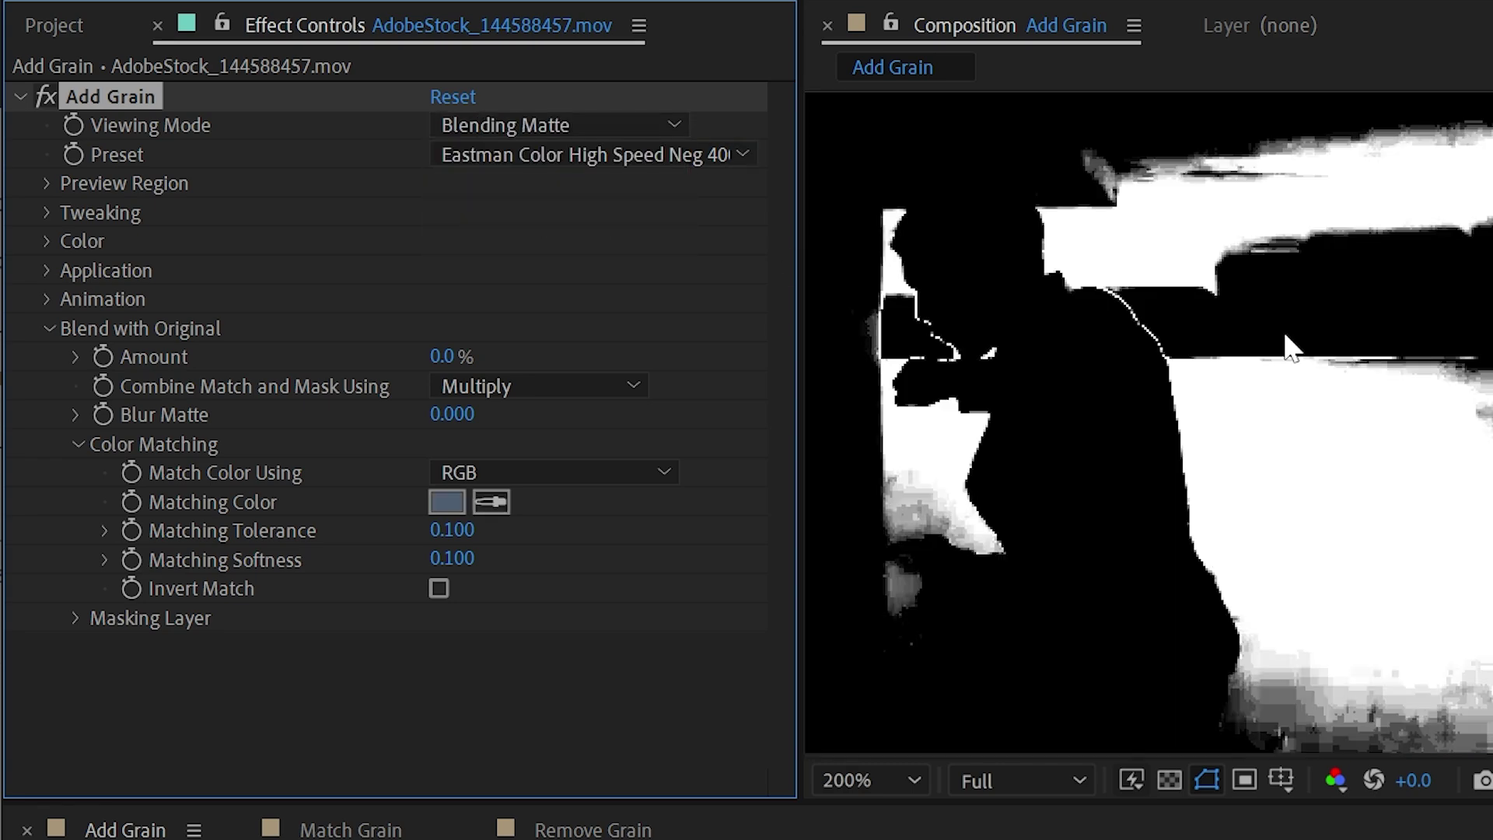
pyautogui.scroll(-1, 1447, 605)
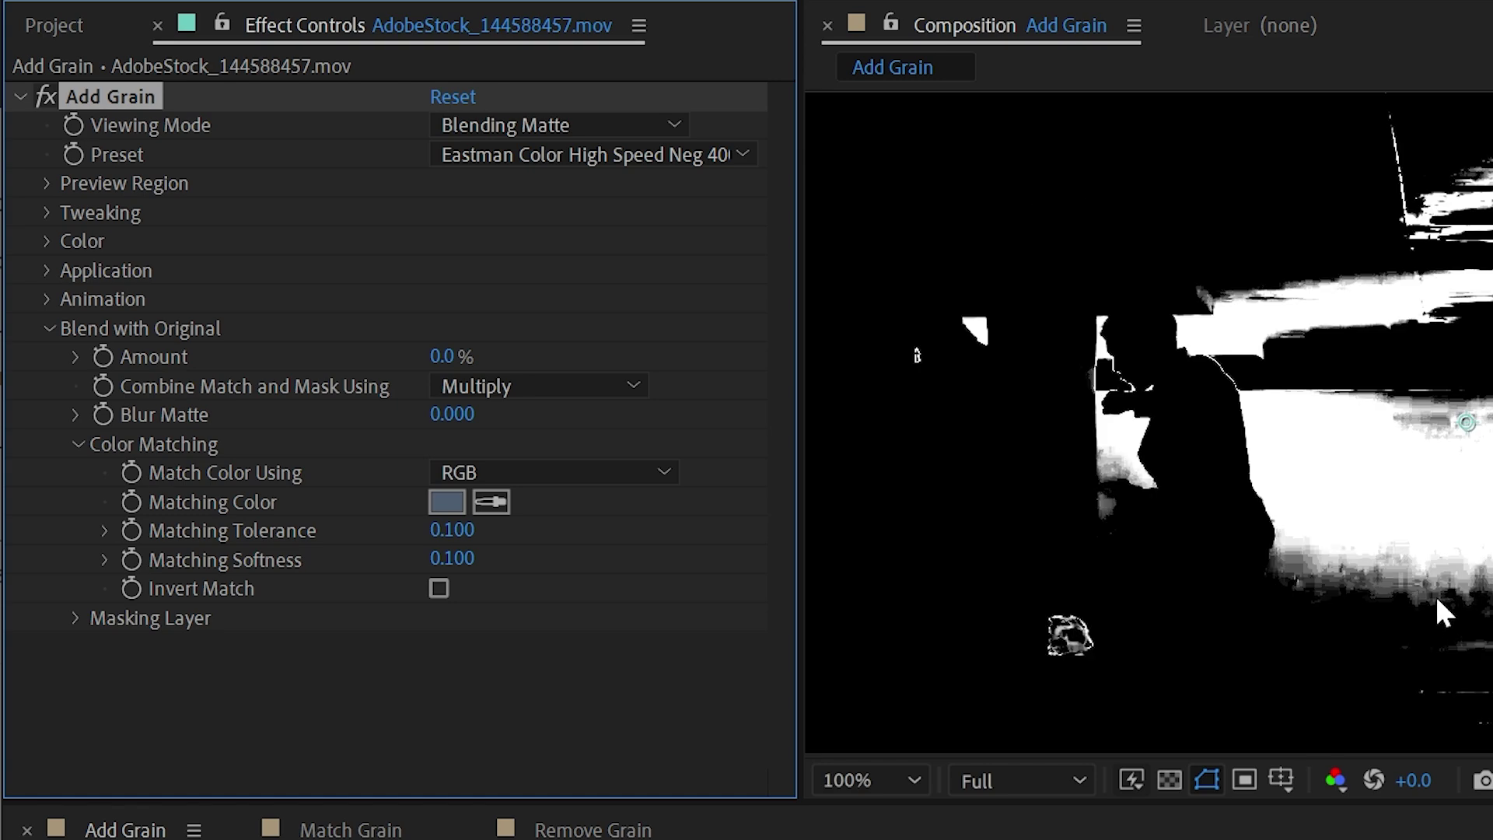
pyautogui.moveTo(1466, 373); pyautogui.dragTo(1187, 425)
pyautogui.moveTo(1249, 359); pyautogui.dragTo(1324, 322)
pyautogui.click(505, 126)
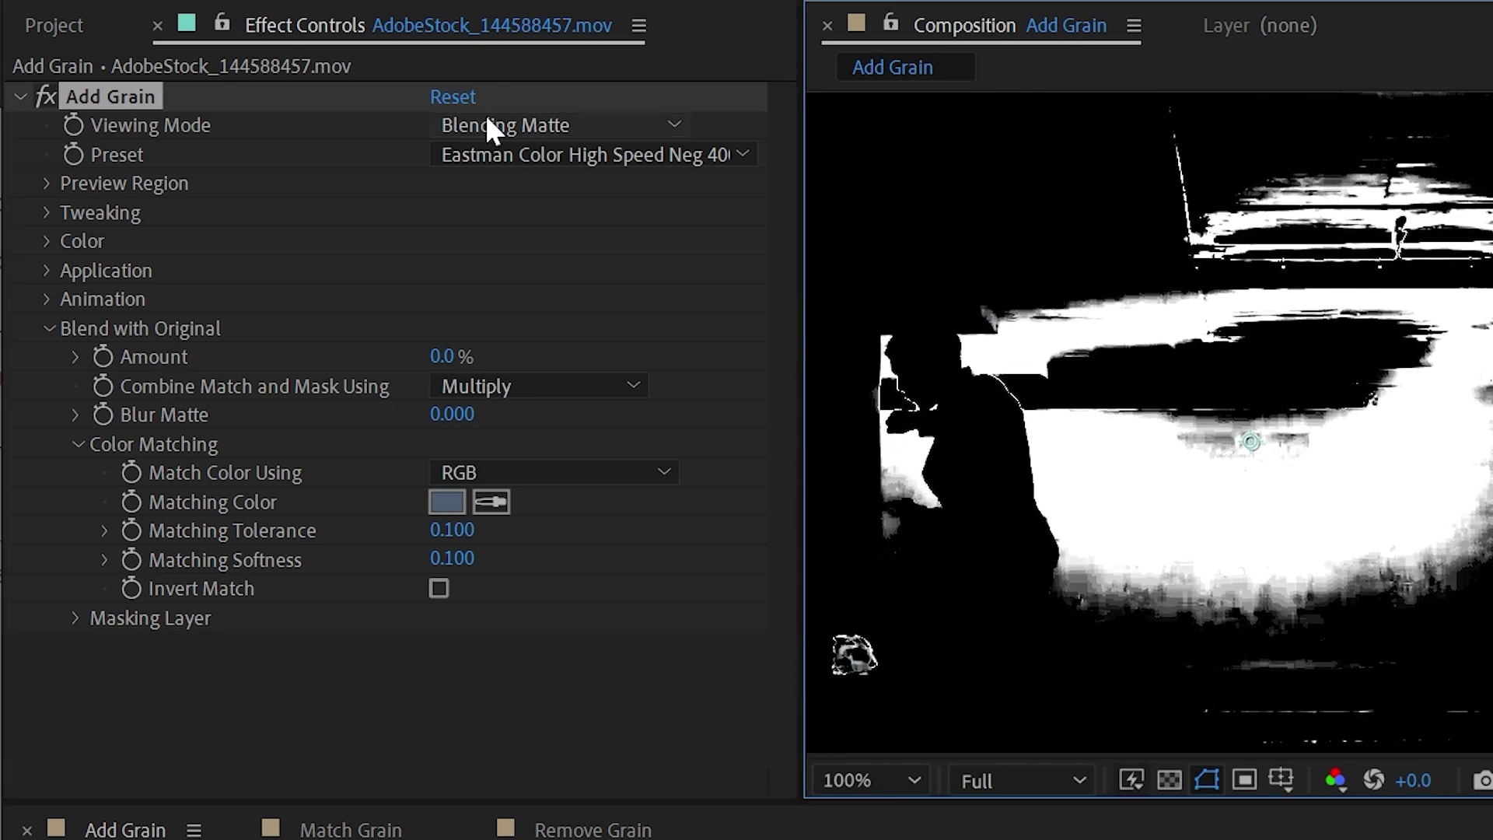
pyautogui.click(505, 231)
# - Set the Blend with Original Amount to 100% and preview the grain on the wall
pyautogui.scroll(2, 1195, 431)
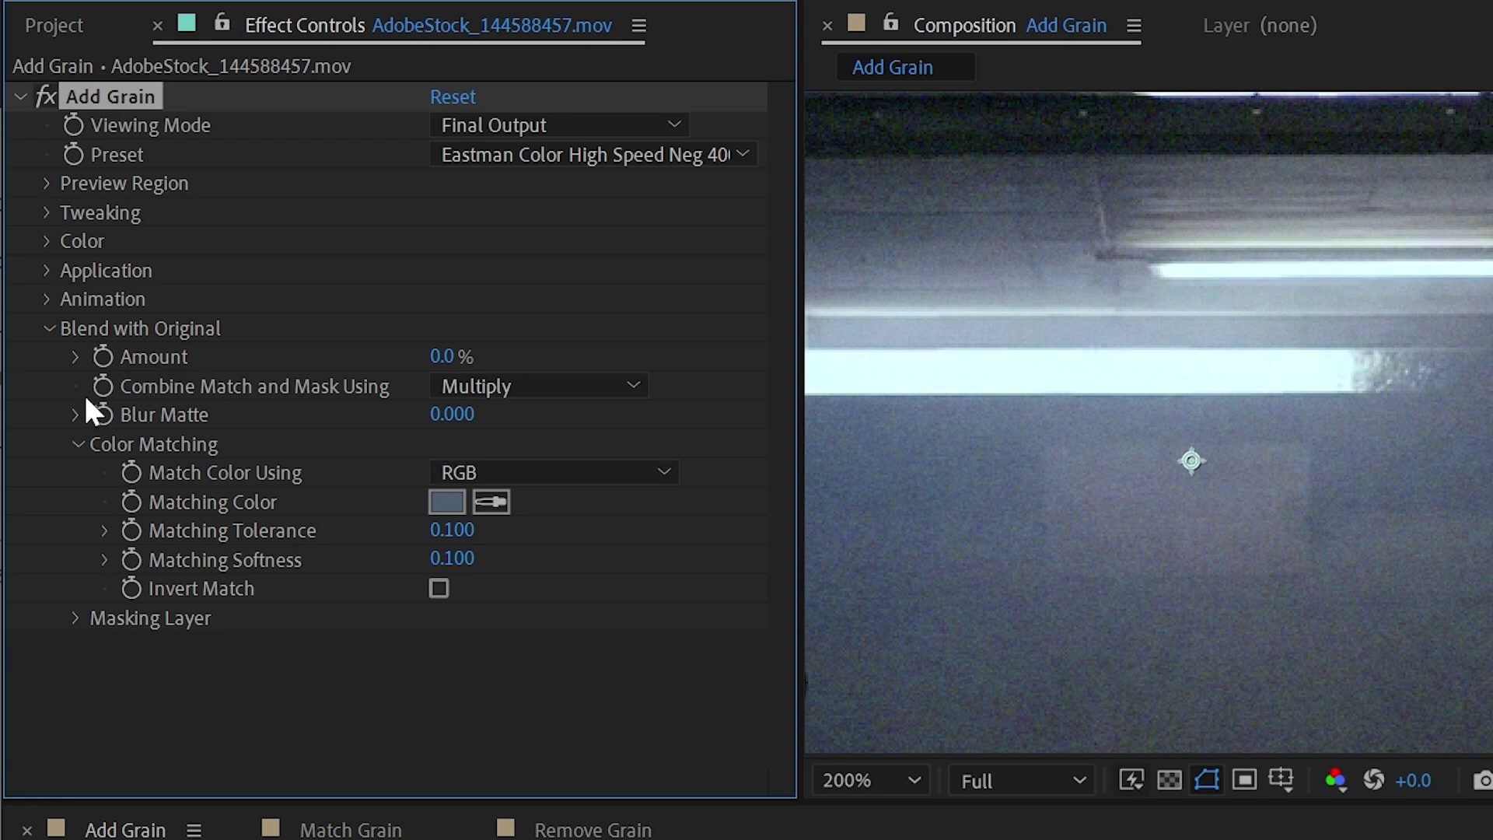
pyautogui.moveTo(441, 356); pyautogui.dragTo(1052, 354)
pyautogui.press('space')
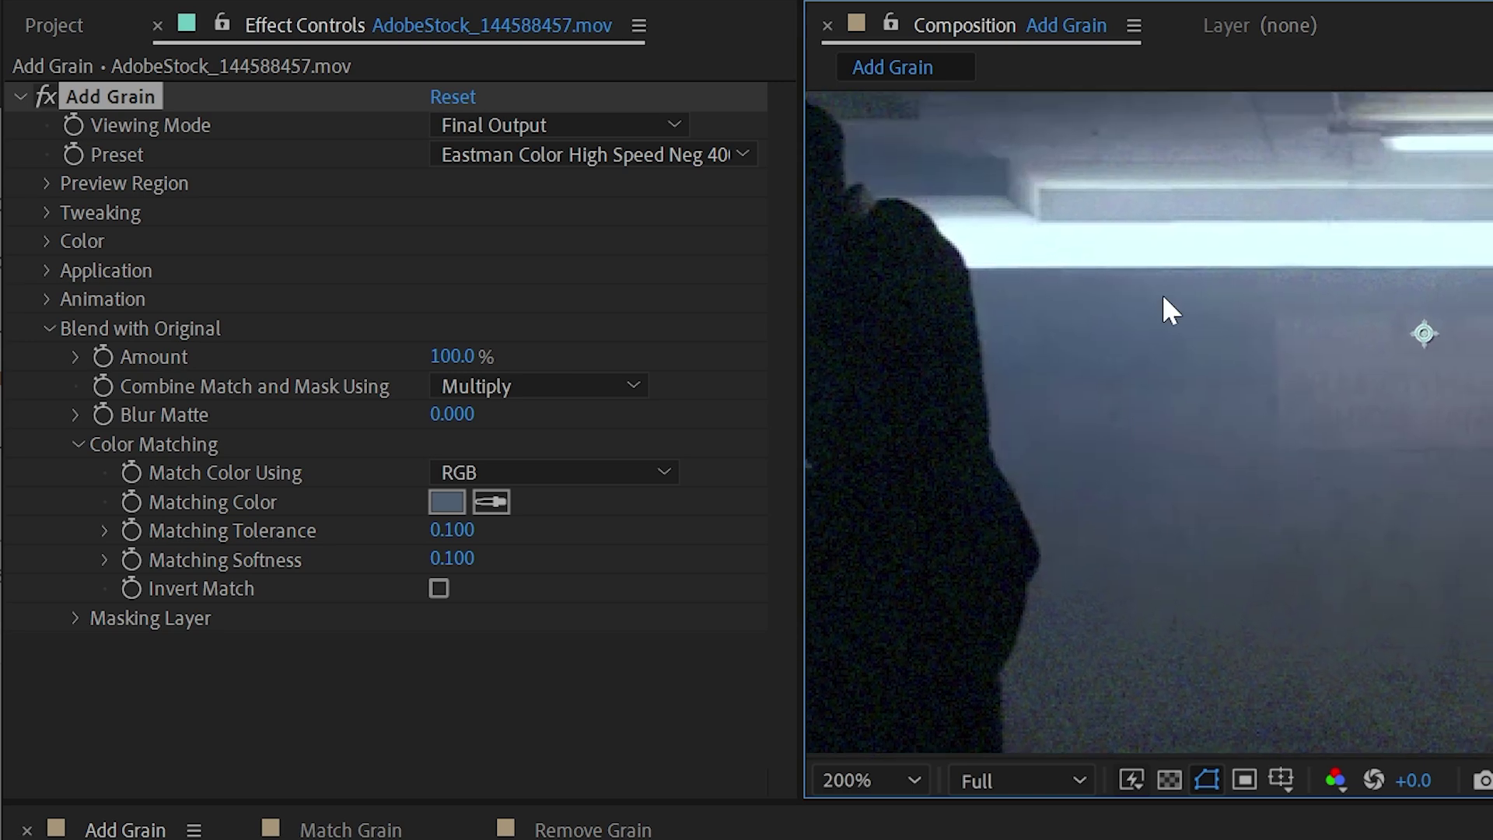
pyautogui.click(609, 465)
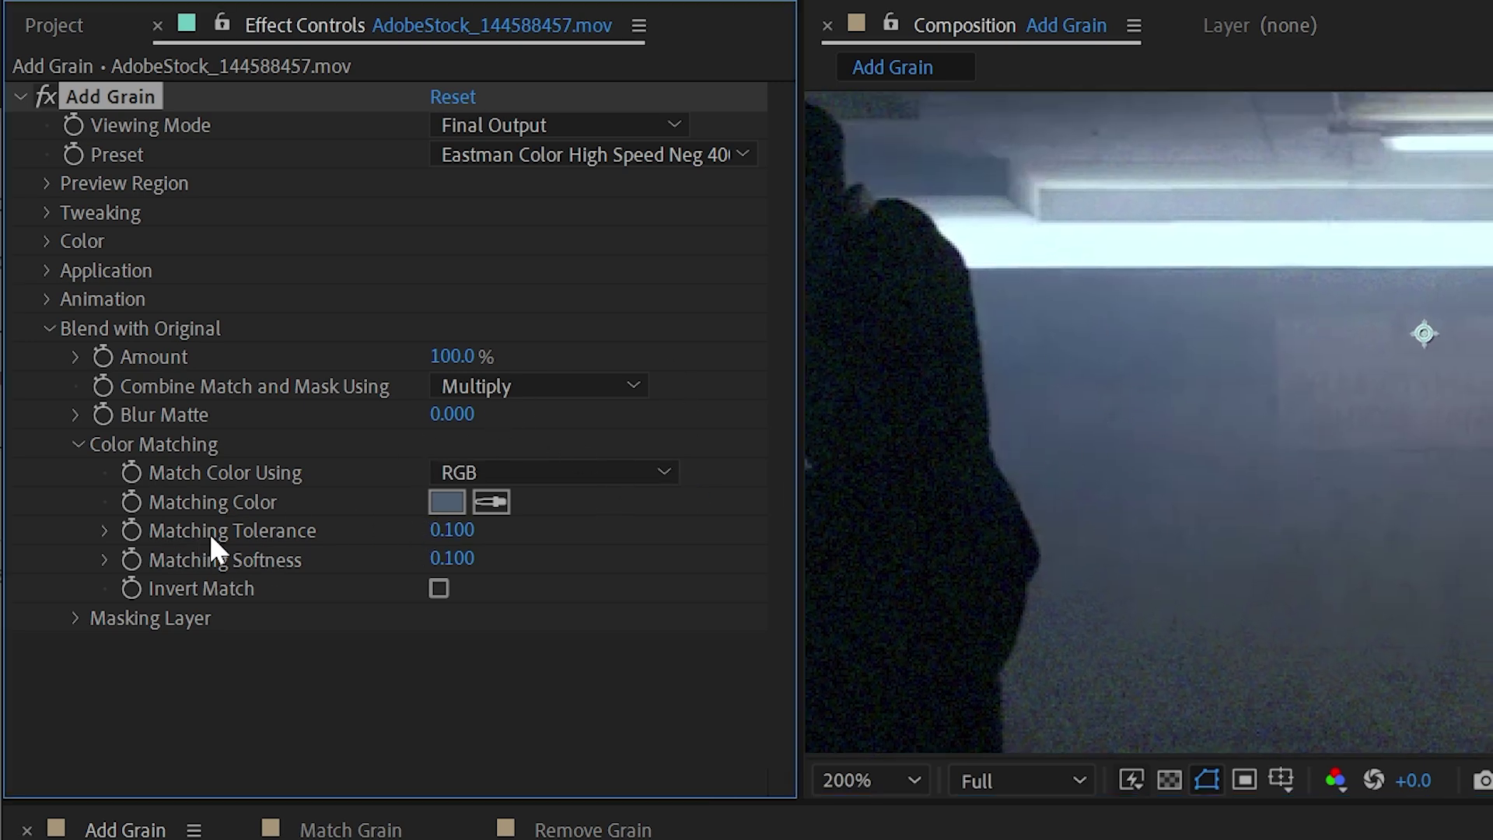
# - Show the Blending Matte and set Matching Tolerance to 0.010 and Matching Softness to 0.120
pyautogui.click(547, 124)
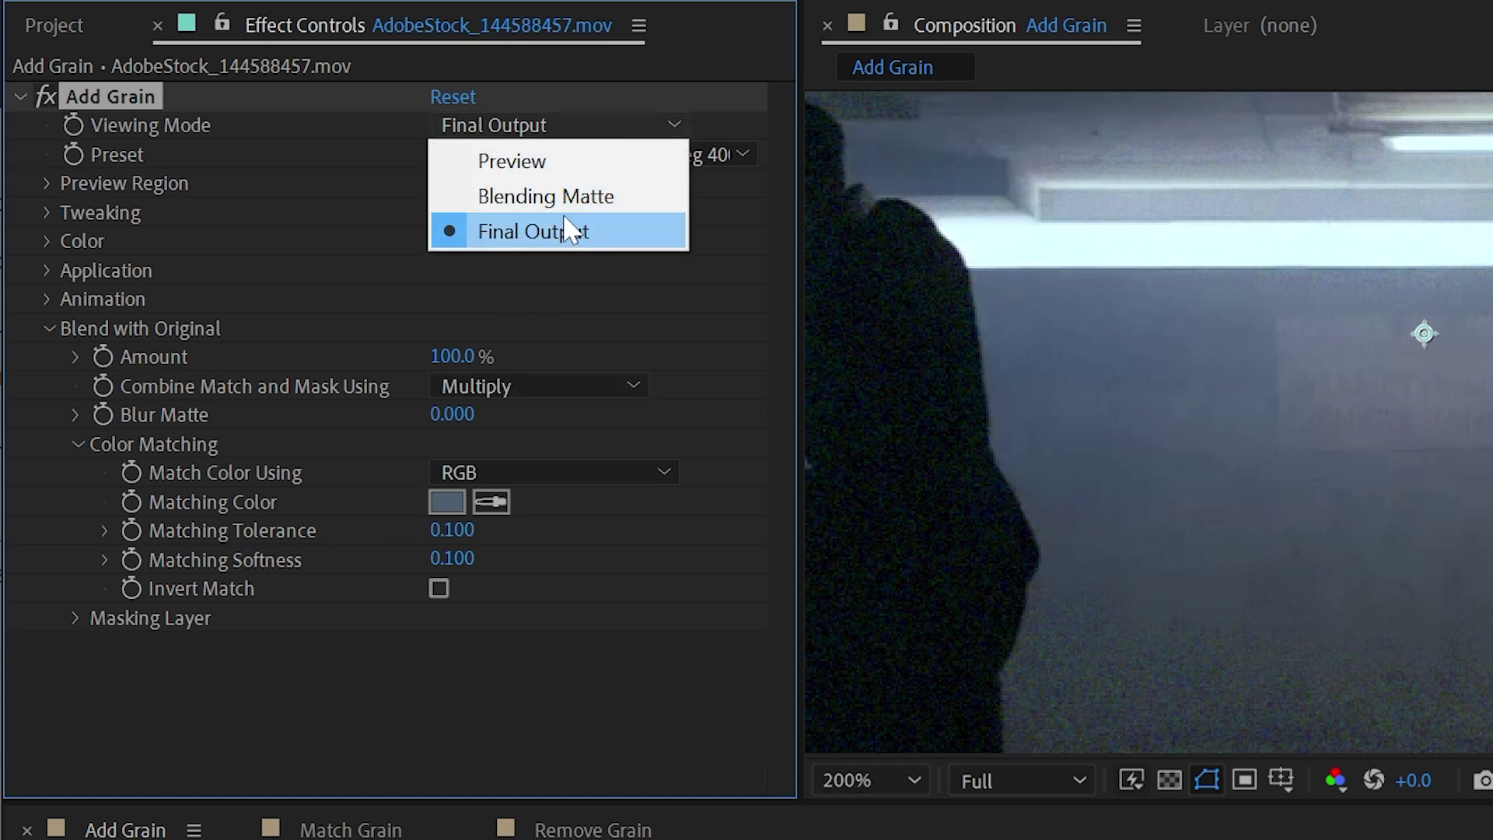
pyautogui.click(544, 196)
pyautogui.moveTo(449, 529); pyautogui.dragTo(430, 532)
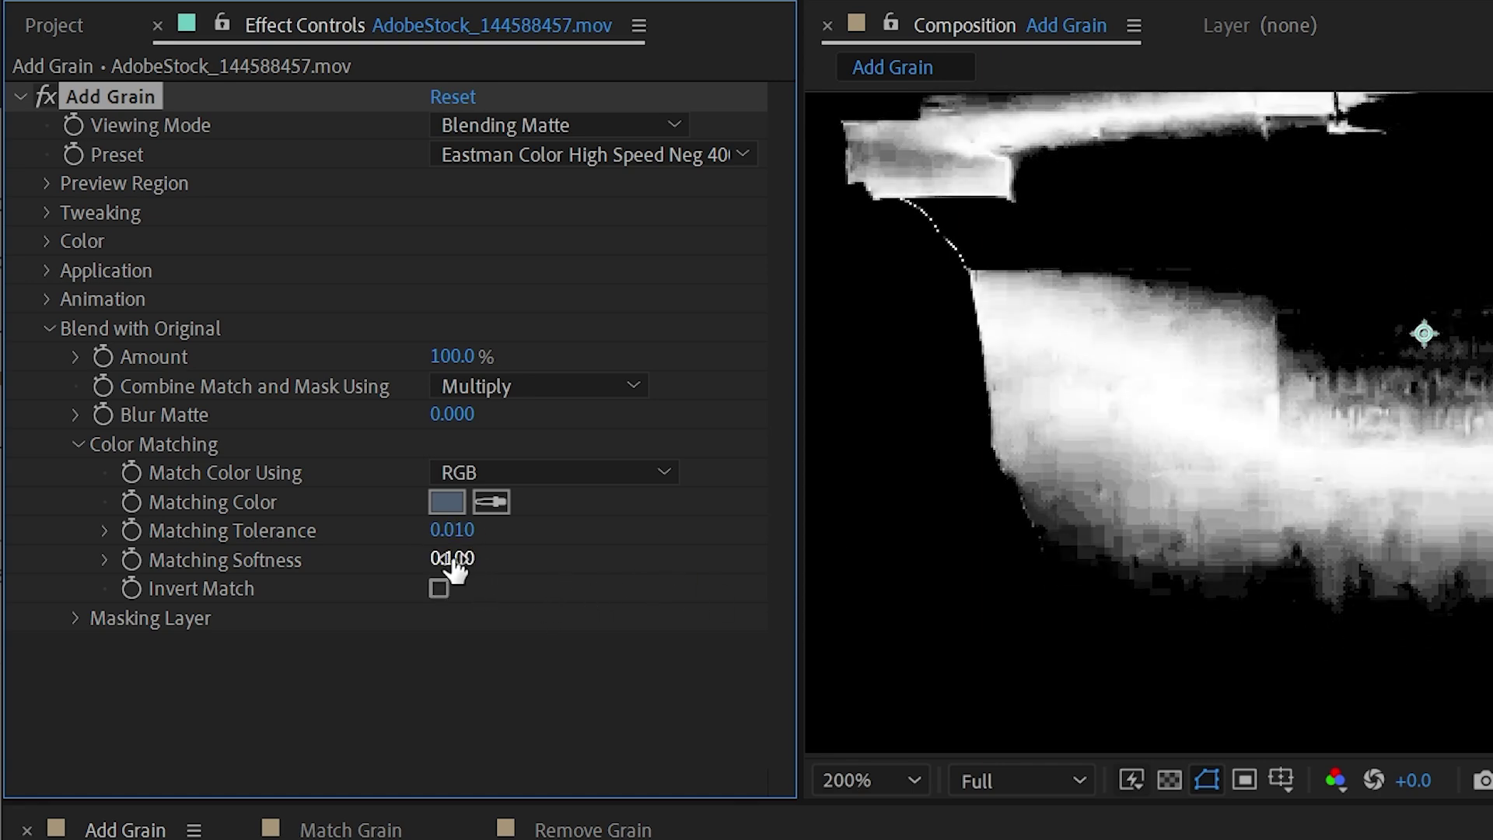
pyautogui.moveTo(449, 558)
pyautogui.mouseDown()
pyautogui.moveTo(483, 556)
pyautogui.moveTo(445, 556)
pyautogui.mouseUp()
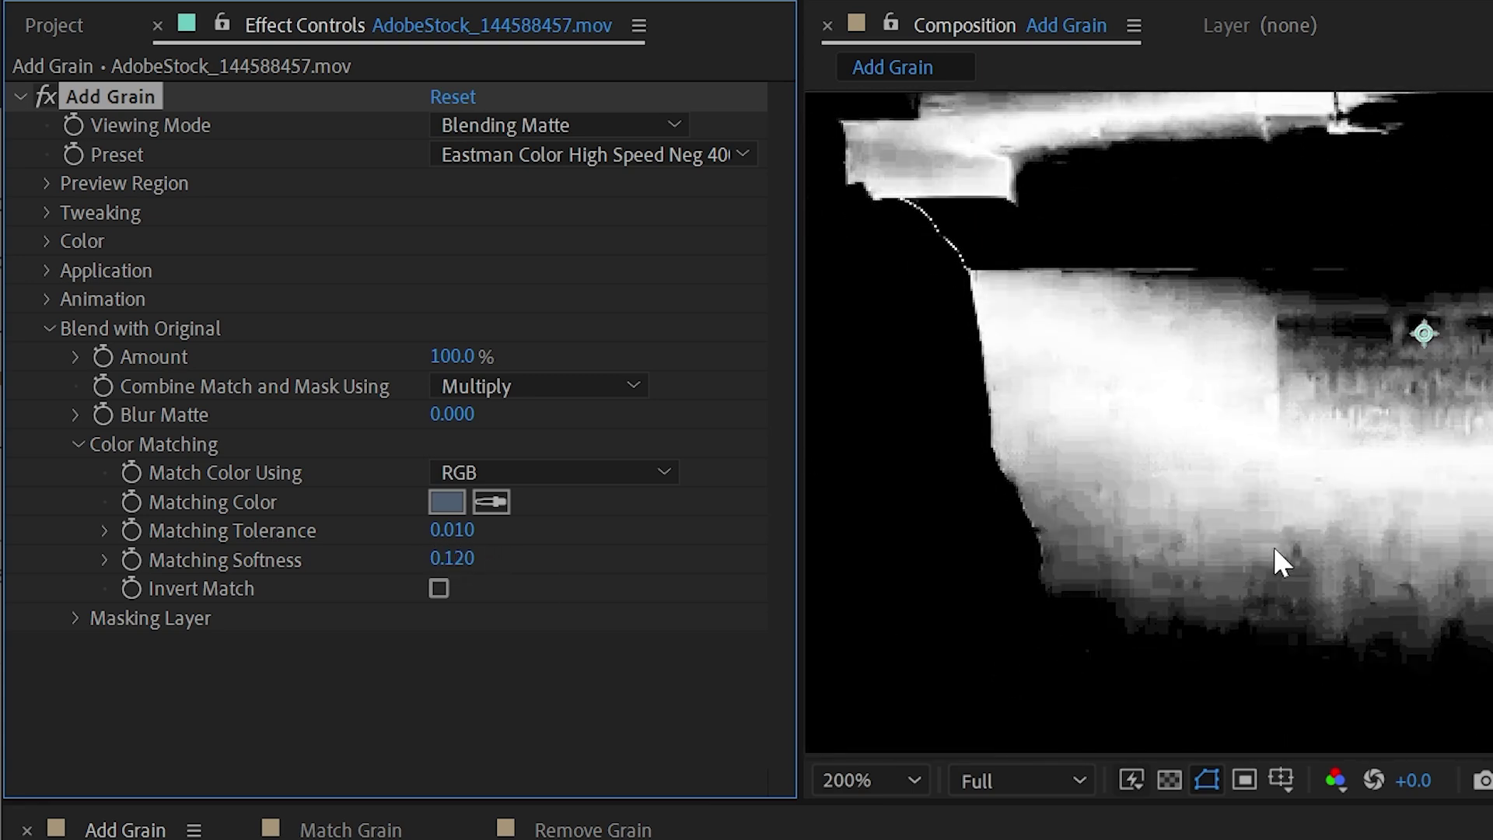
# - Enable Invert Match and preview the inverted grain blend in Final Output mode
pyautogui.click(439, 589)
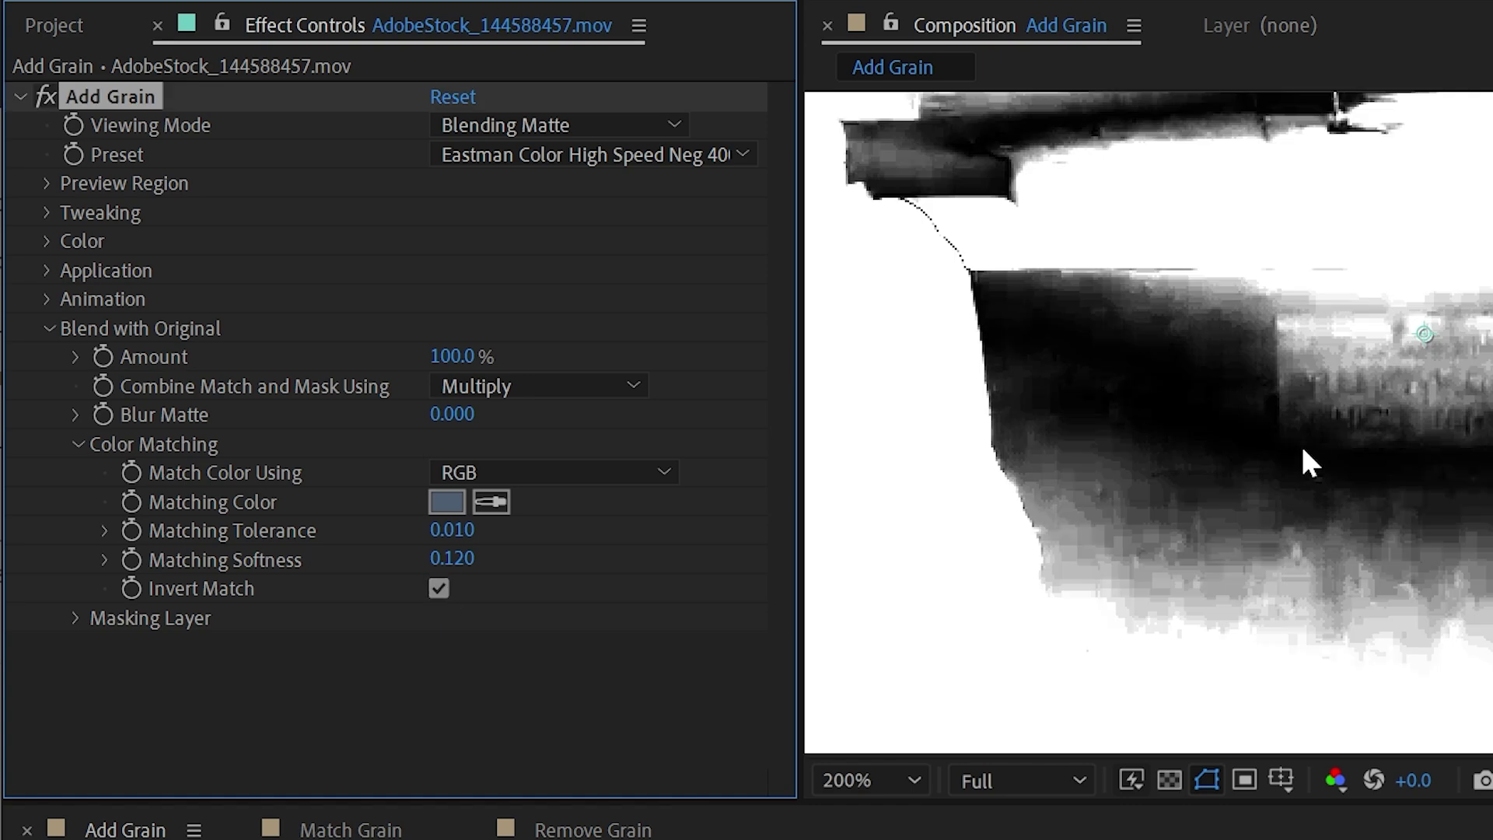
pyautogui.click(548, 126)
pyautogui.click(572, 231)
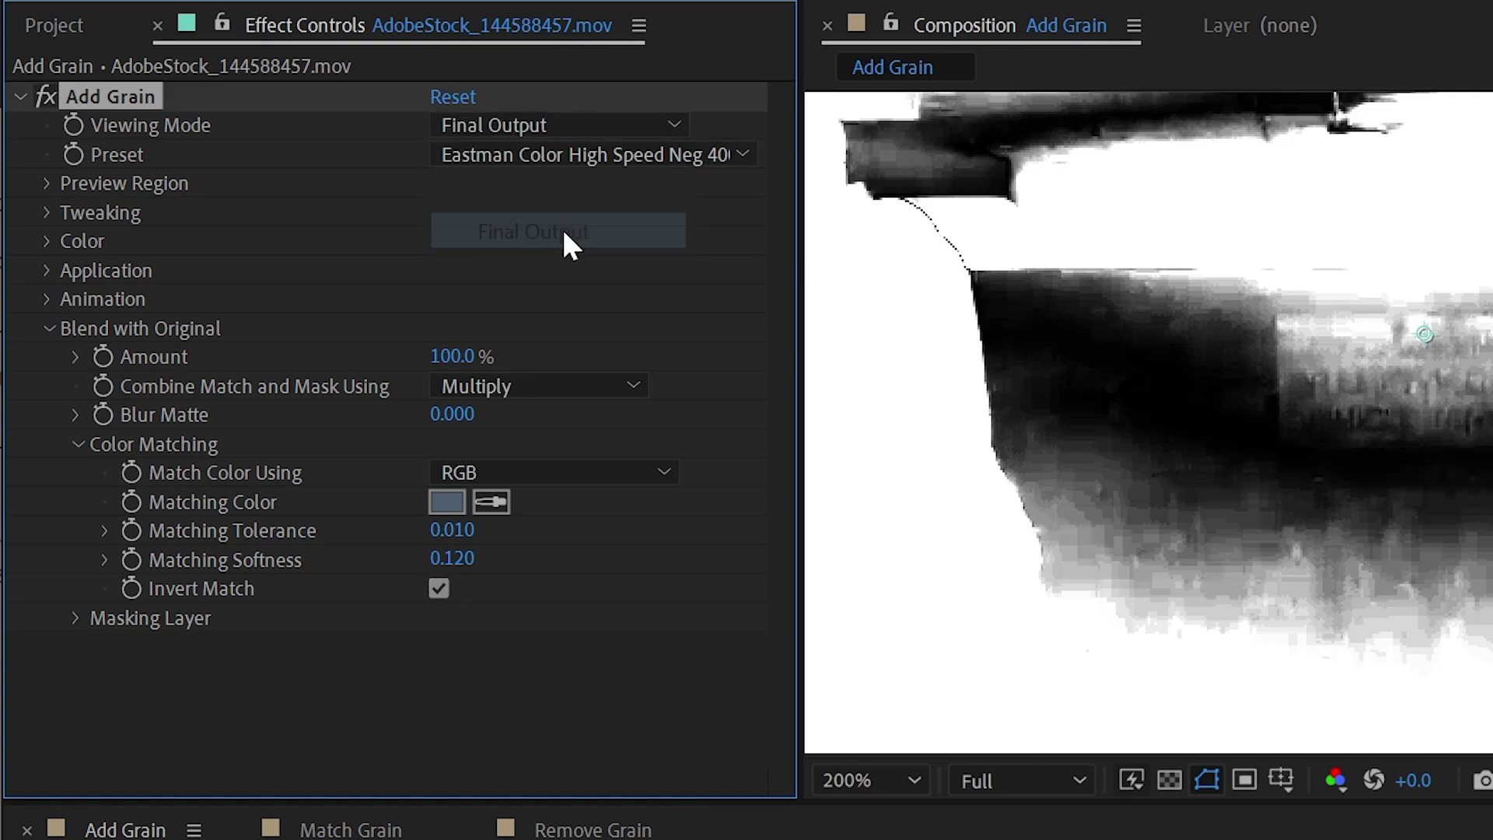
pyautogui.press('space')
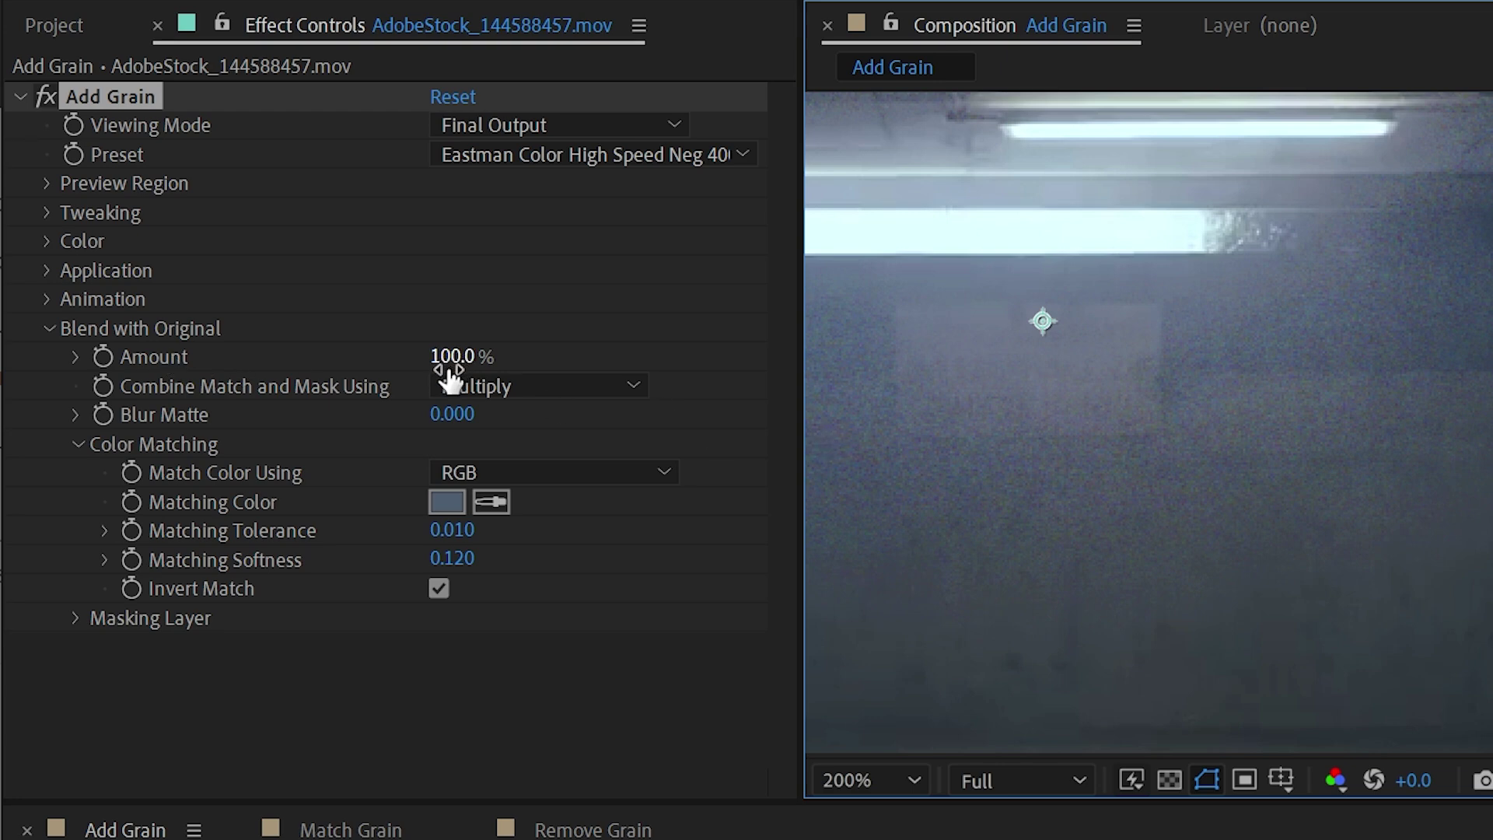
# - Lower the Blend with Original Amount to 26% and turn off Invert Match
pyautogui.moveTo(438, 354); pyautogui.dragTo(347, 357)
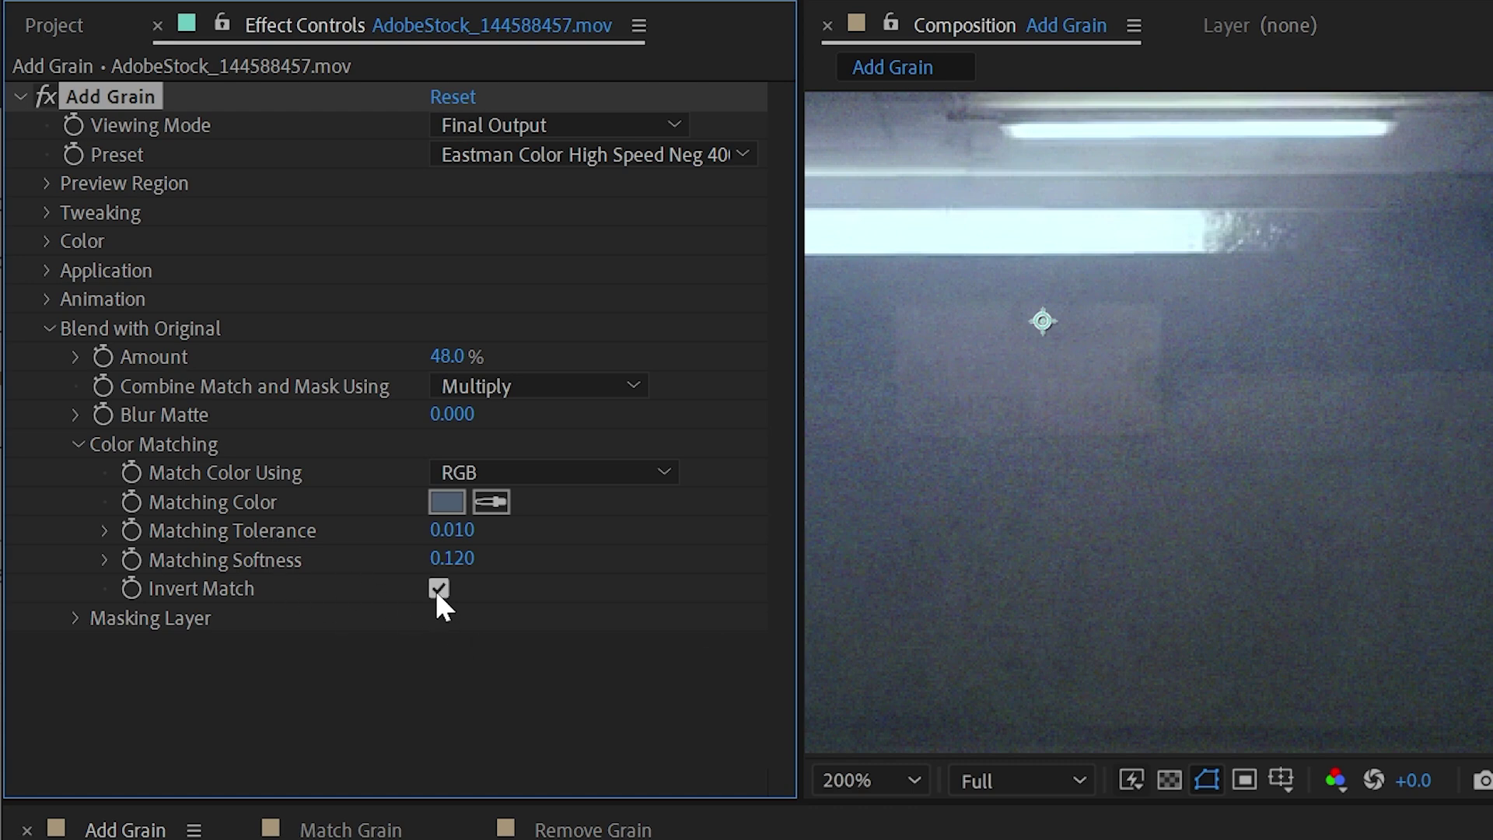
pyautogui.moveTo(451, 356); pyautogui.dragTo(374, 373)
pyautogui.moveTo(517, 374); pyautogui.dragTo(497, 420)
pyautogui.hotkey('ctrl', 'z')
# - Set Blur Matte to 6.2 while viewing the Blending Matte and return to Final Output
pyautogui.click(528, 125)
pyautogui.click(522, 197)
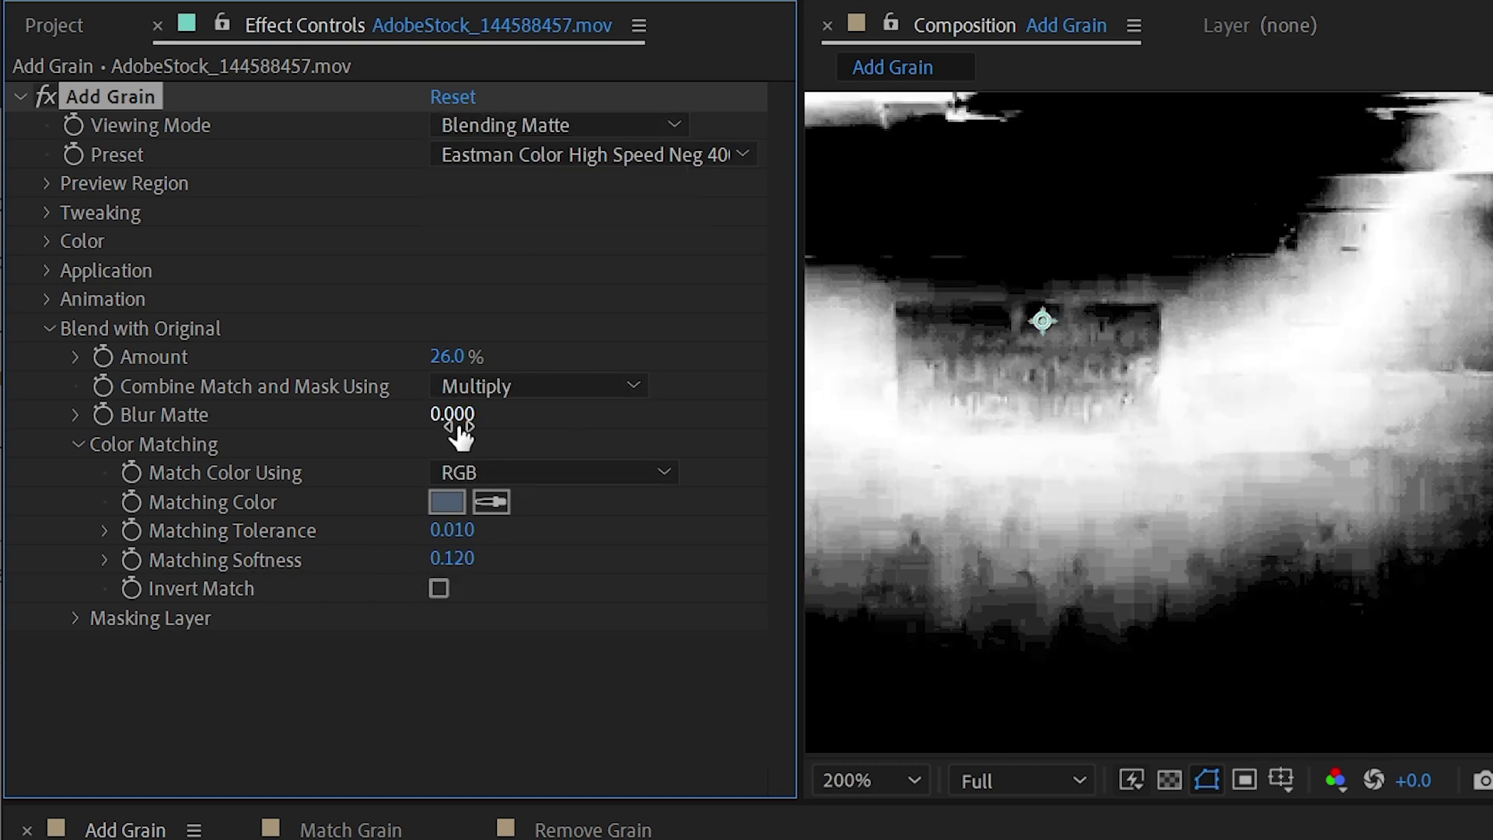
pyautogui.moveTo(460, 427); pyautogui.dragTo(547, 406)
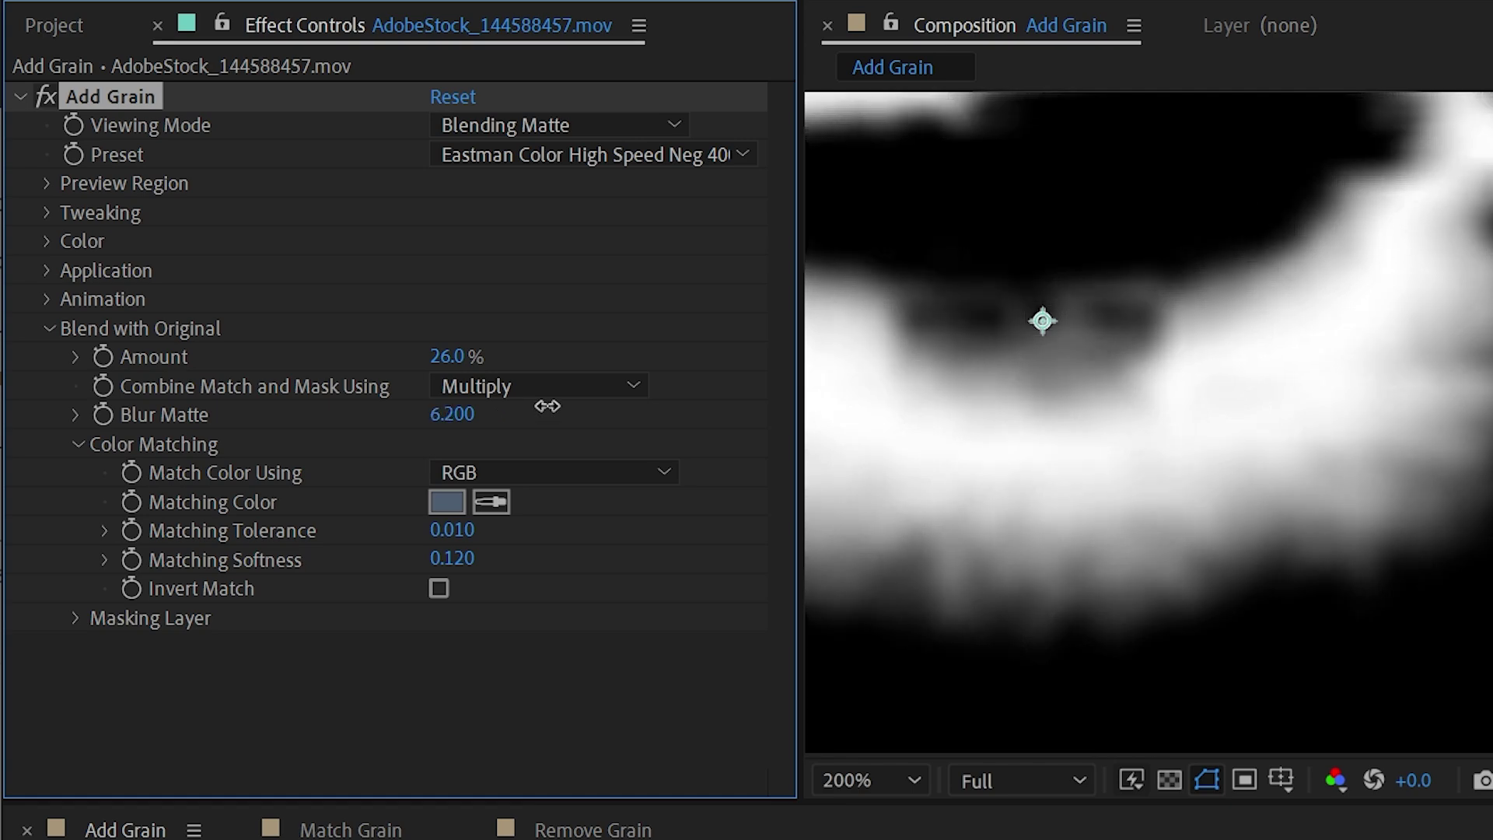
pyautogui.click(627, 123)
pyautogui.click(590, 248)
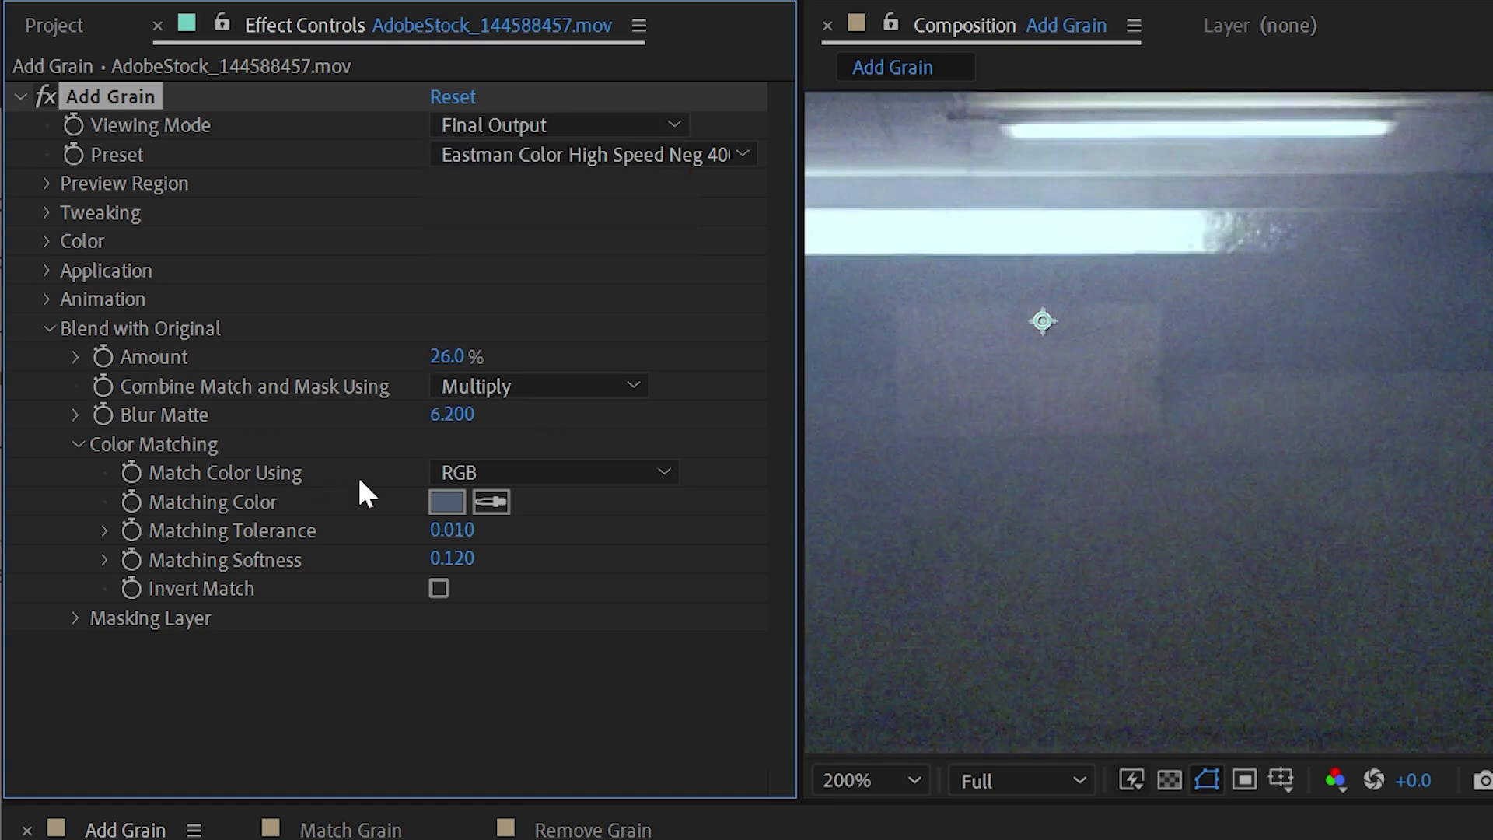
# - Set Match Color Using to Off and expand the Masking Layer settings in place of Color Matching
pyautogui.click(447, 472)
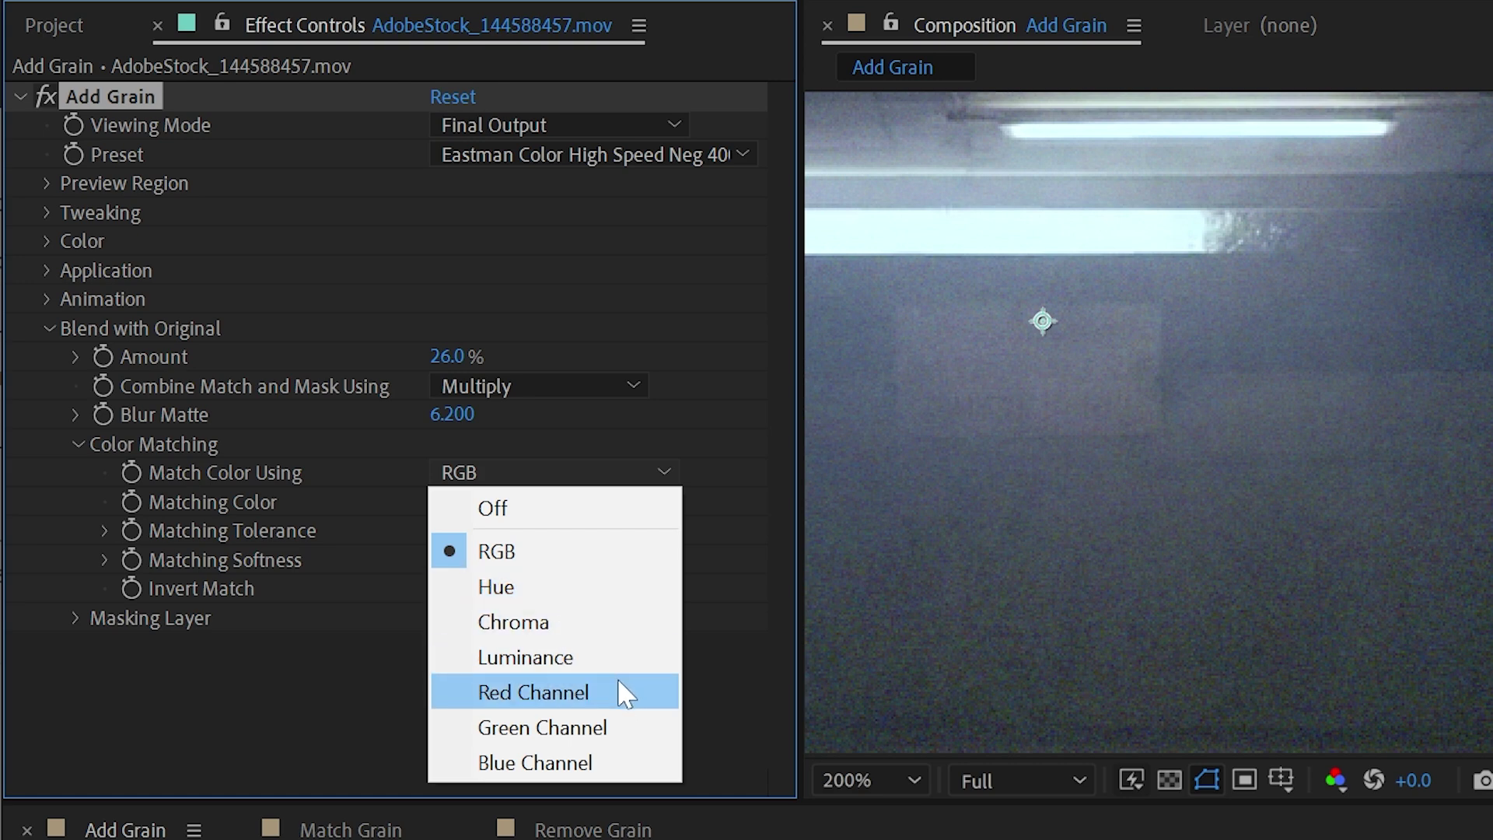
pyautogui.click(653, 319)
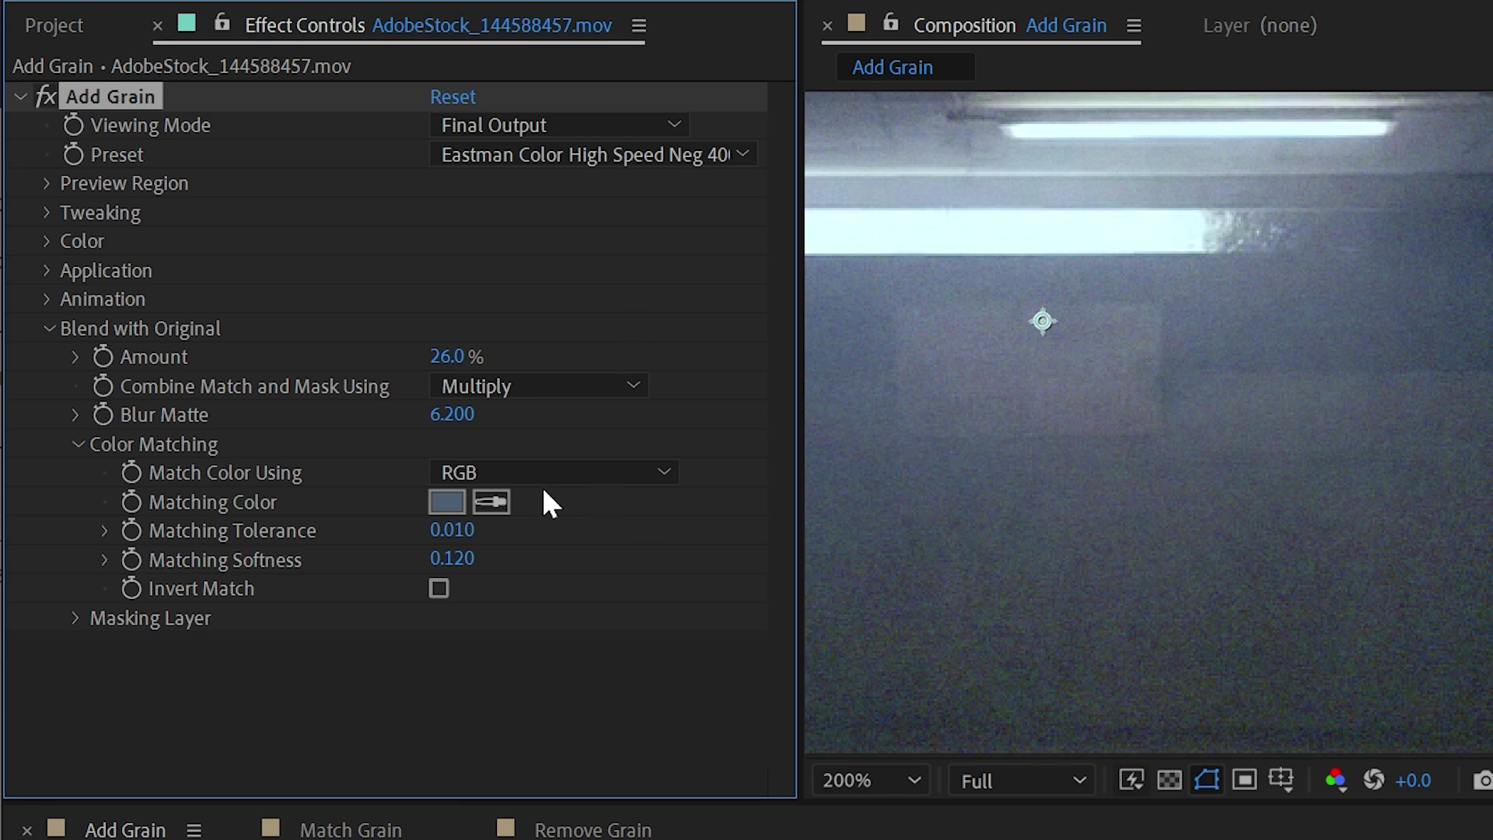
pyautogui.click(471, 472)
pyautogui.click(599, 509)
pyautogui.click(78, 445)
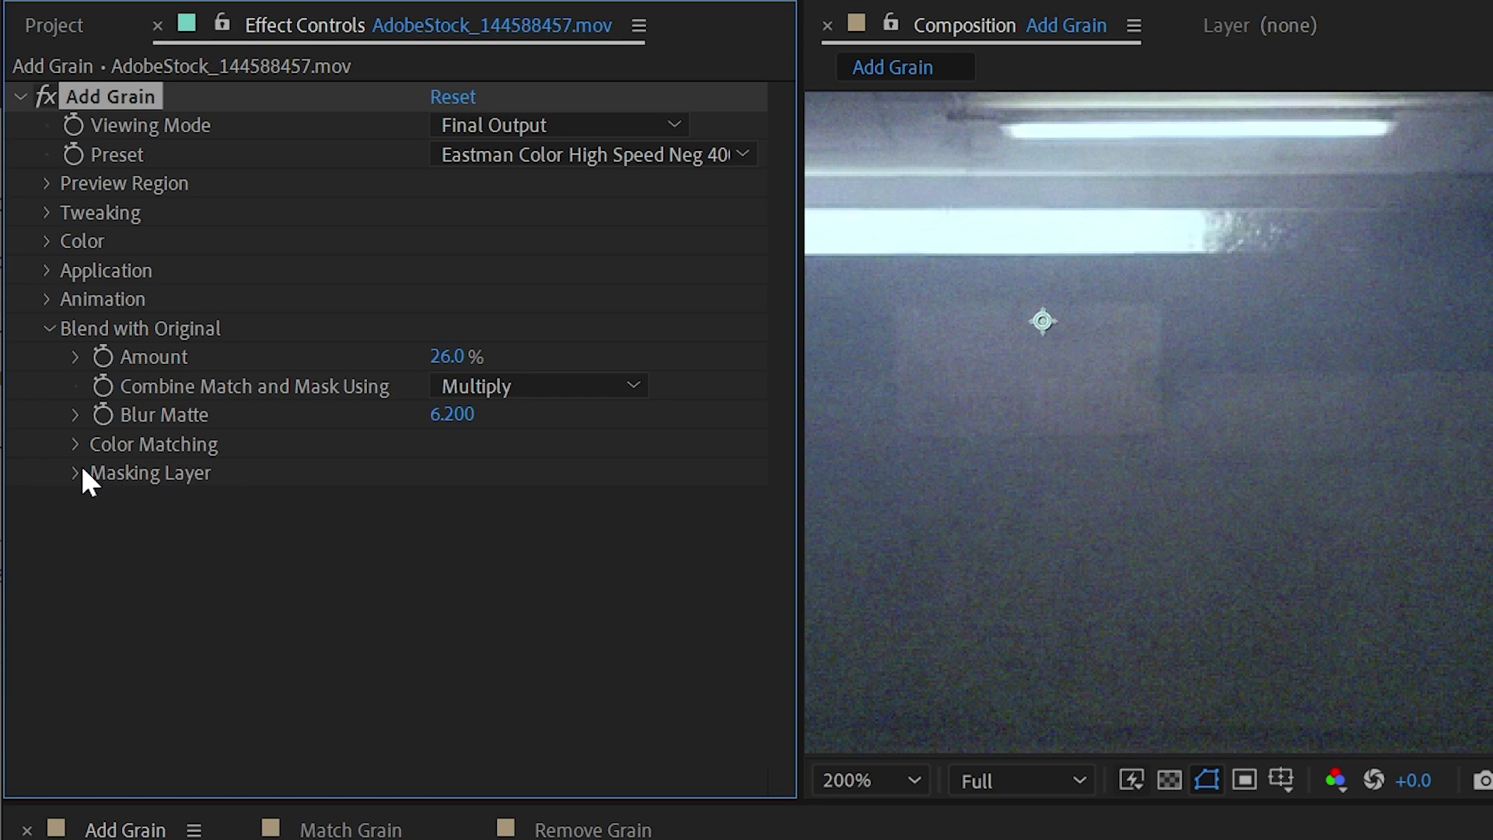
pyautogui.click(74, 473)
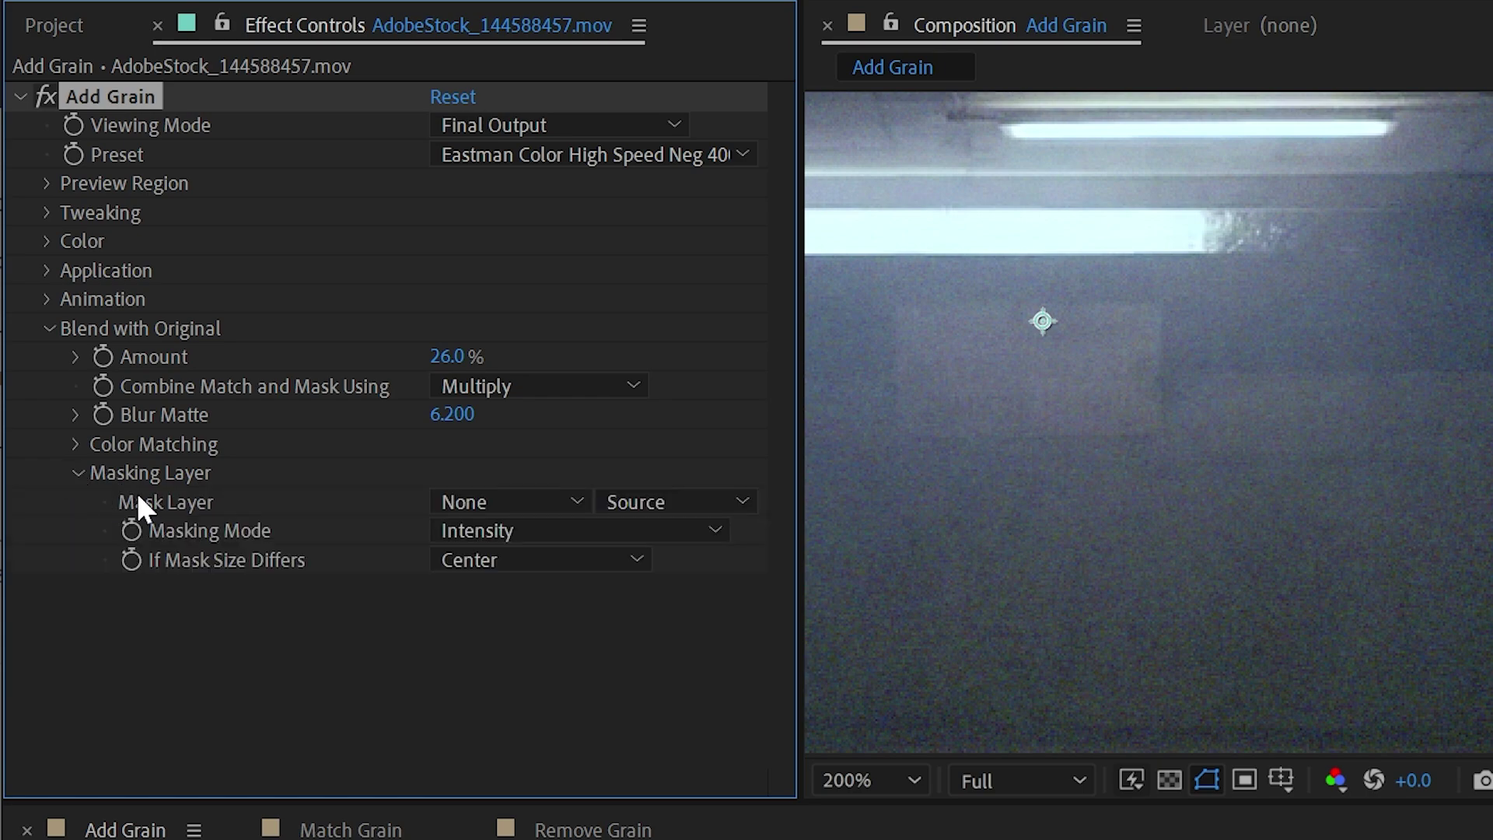
# - Place JakeInMotion_Face.ai above the footage in the Add Grain composition and hide that layer
pyautogui.hotkey('shift', '/')
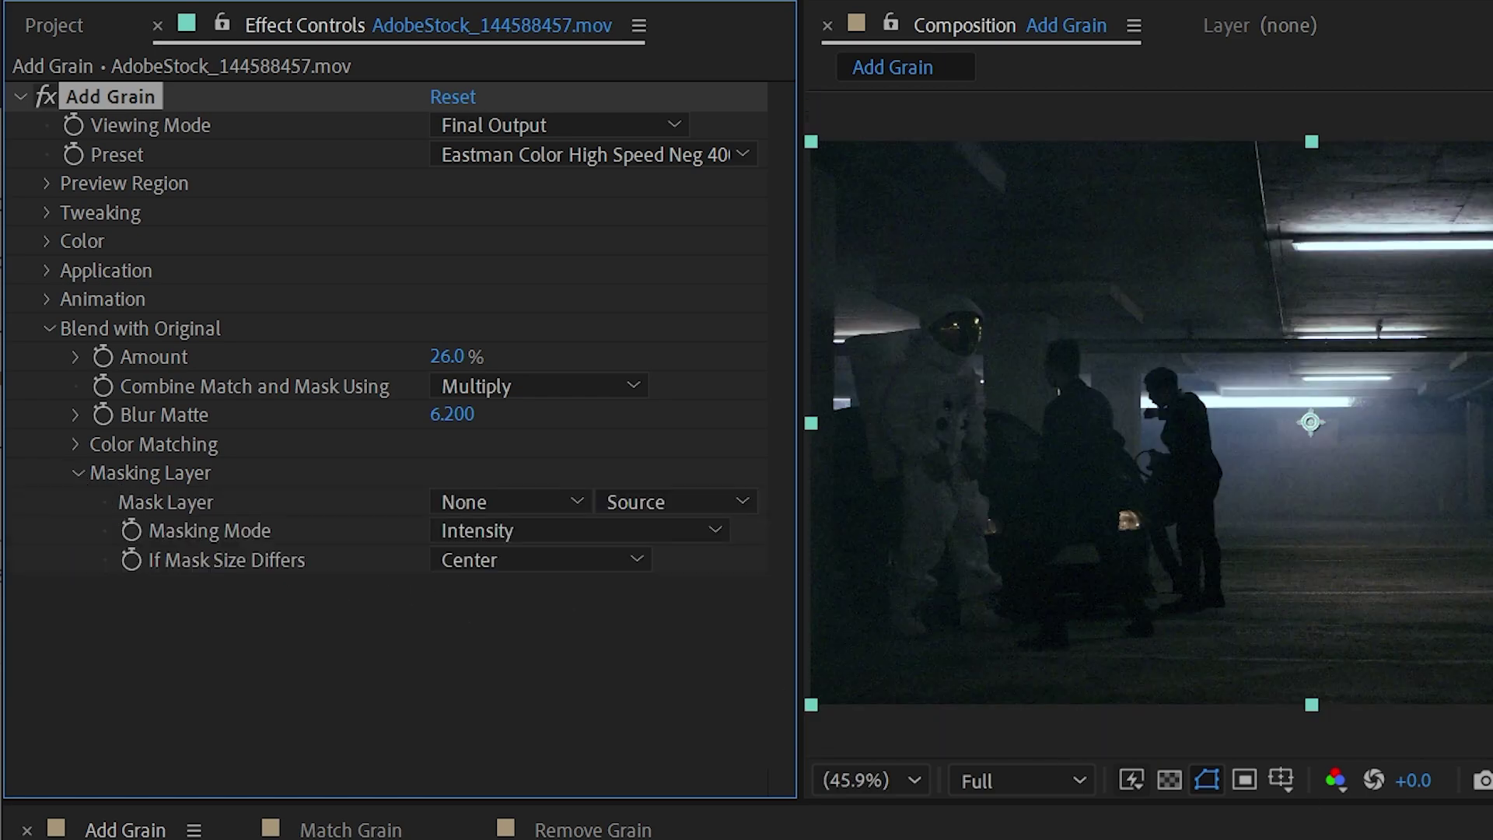
pyautogui.press('F2')
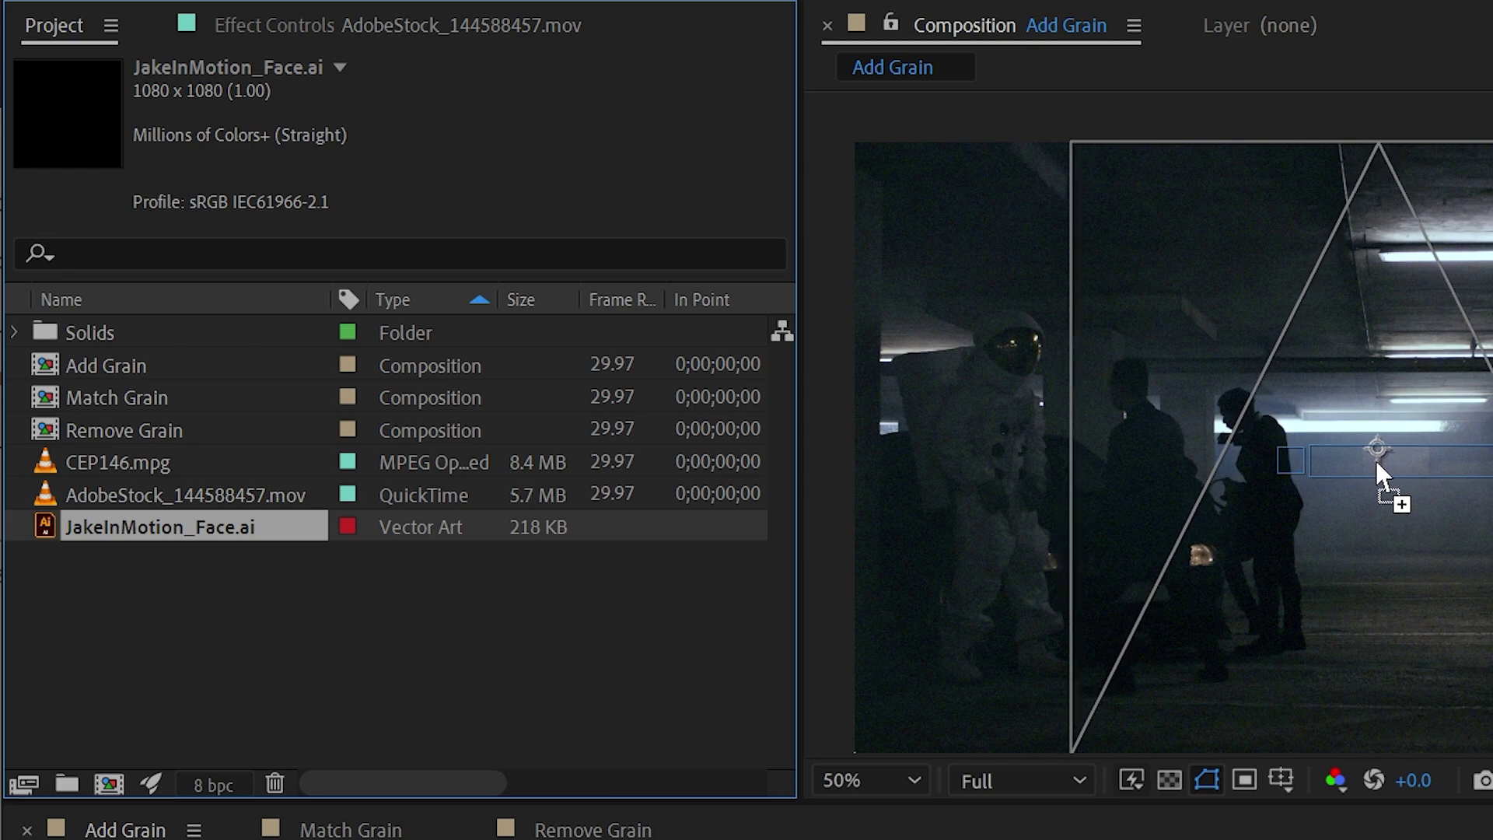
pyautogui.moveTo(1375, 461); pyautogui.dragTo(1371, 461)
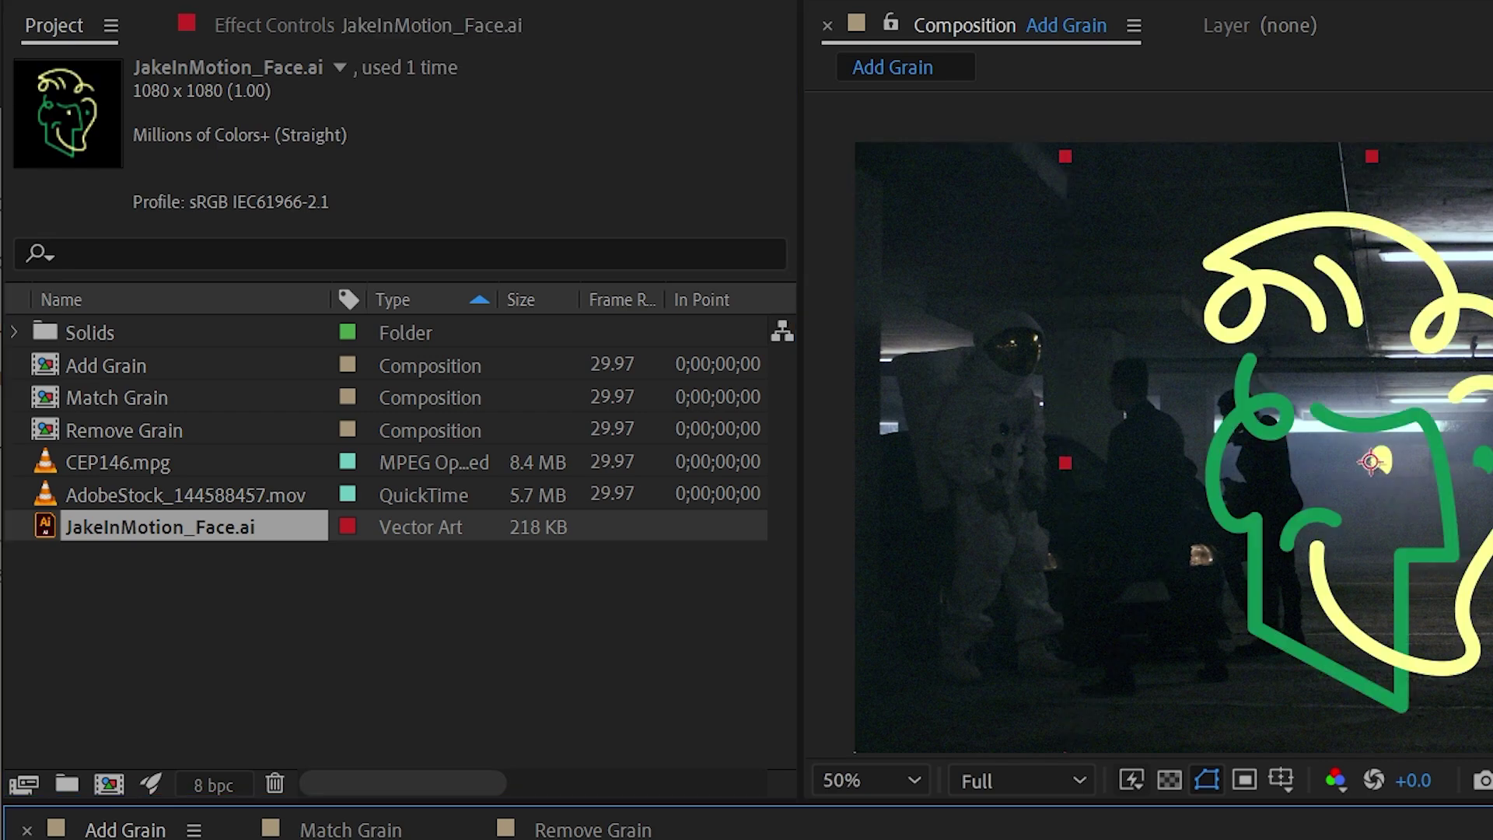
pyautogui.press('Delete')
pyautogui.click(1211, 408)
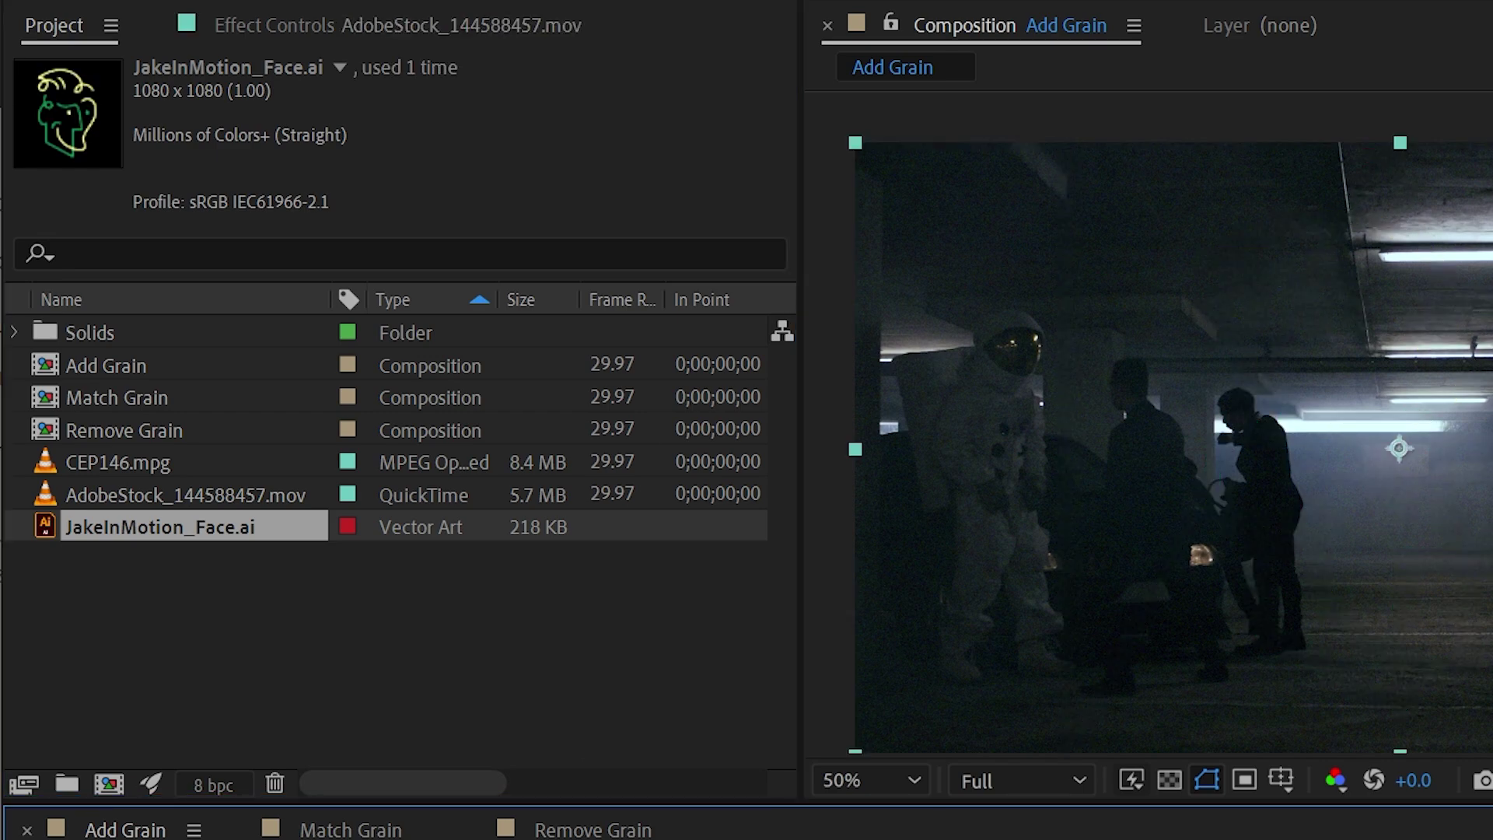
# - Set the footage's Mask Layer to JakeInMotion_Face.ai and switch the Viewing Mode to Blending Matte
pyautogui.click(311, 25)
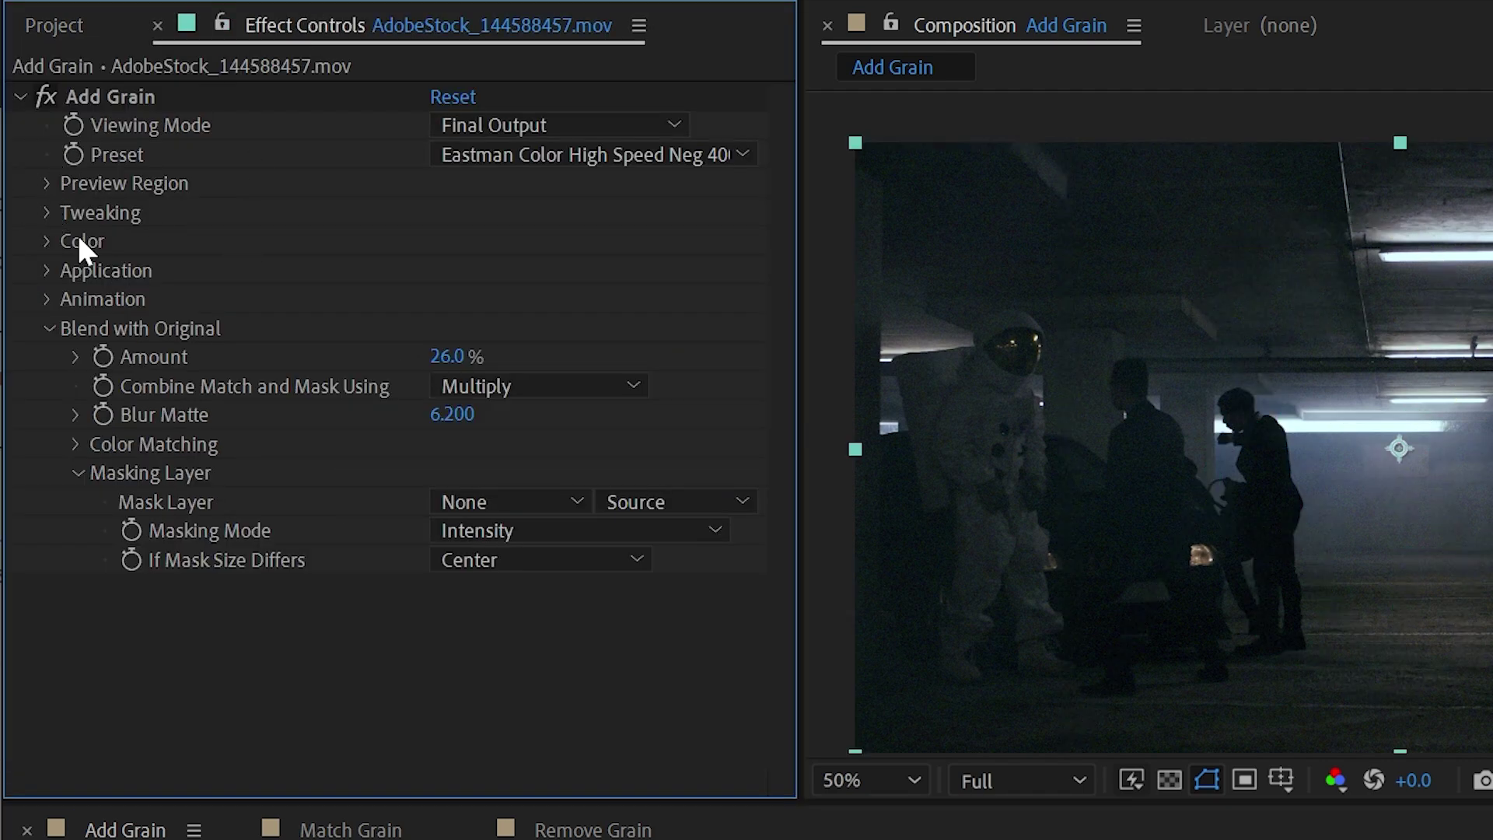
pyautogui.click(485, 501)
pyautogui.click(558, 580)
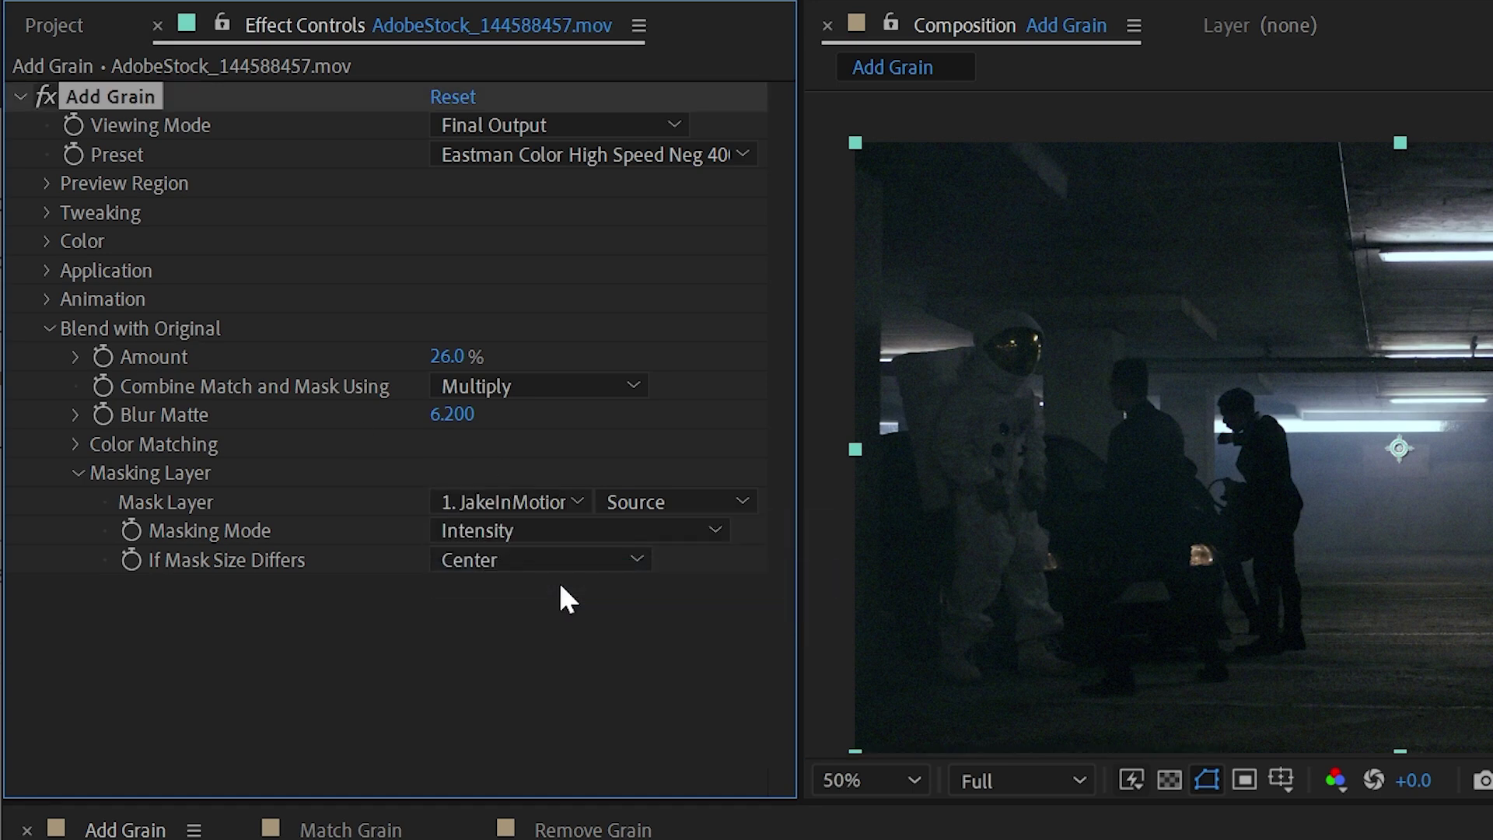
pyautogui.click(545, 125)
pyautogui.click(504, 194)
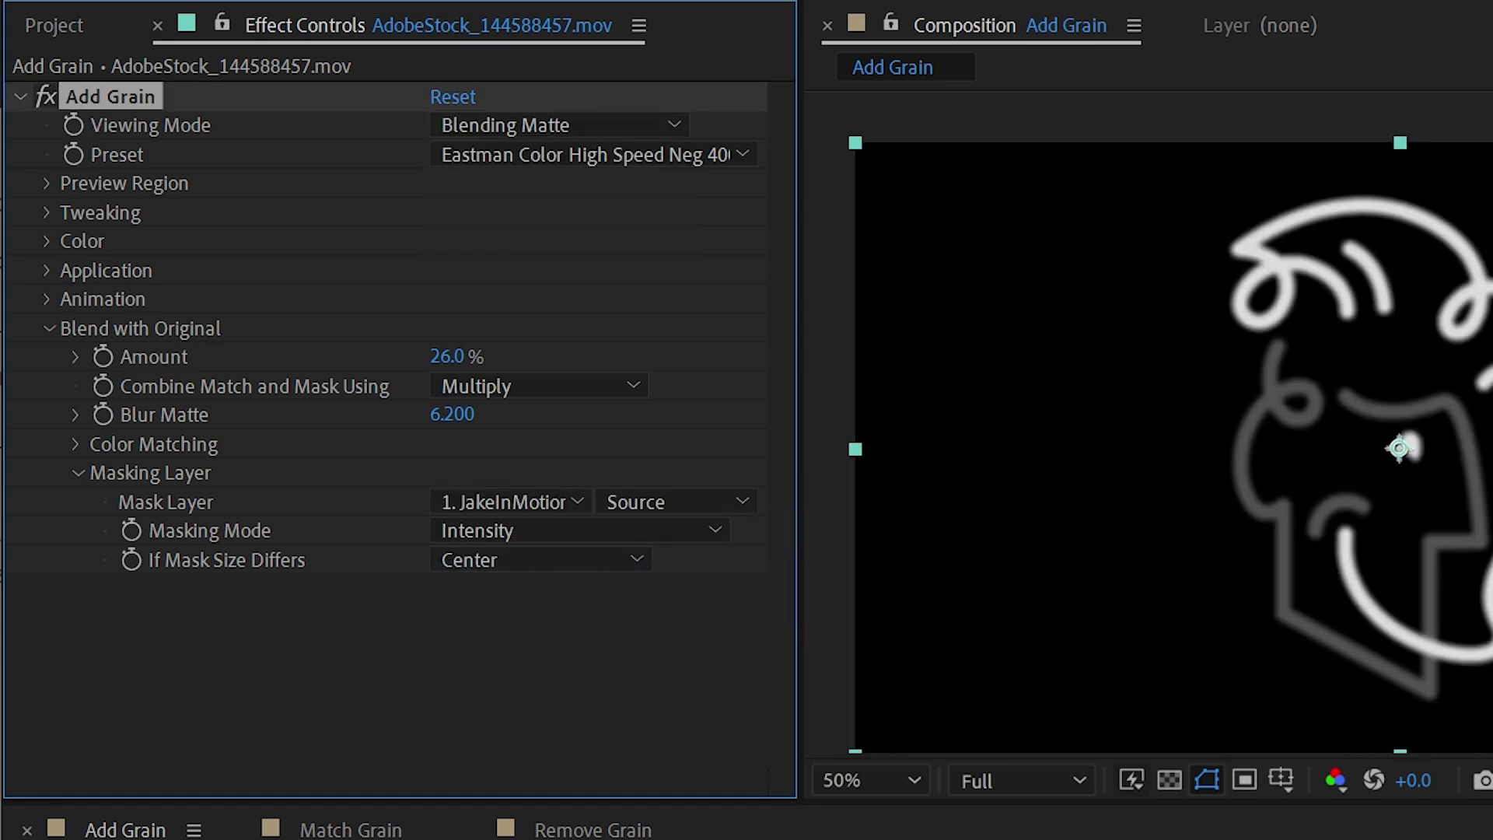
# - Show the JakeInMotion_Face.ai layer, scale it down and move it to the upper right of the frame
pyautogui.hotkey('ctrl', 'Up')
pyautogui.moveTo(1322, 428); pyautogui.dragTo(1070, 419)
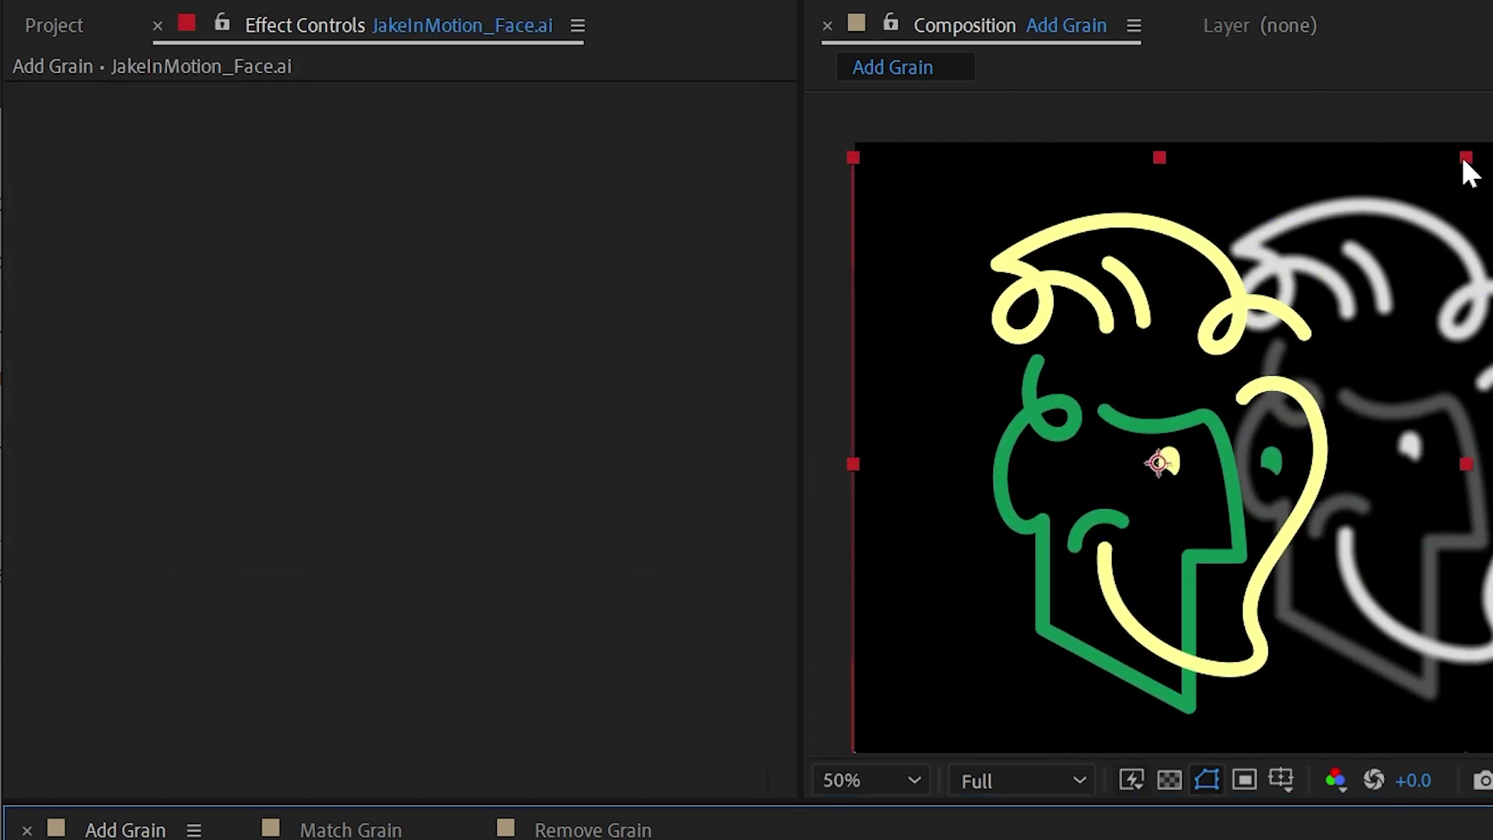
pyautogui.moveTo(1462, 158); pyautogui.dragTo(1350, 273)
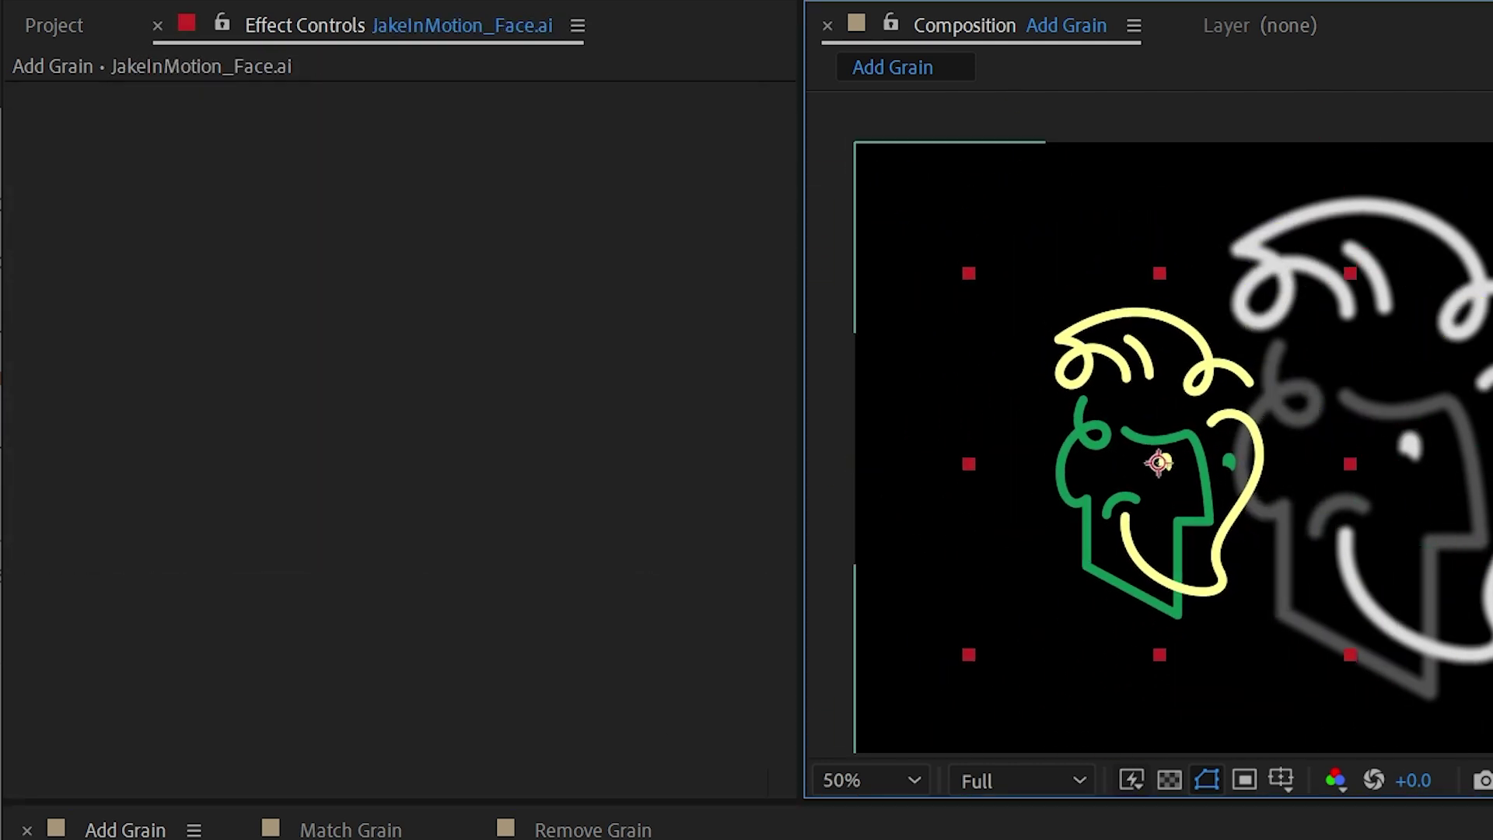
pyautogui.moveTo(1195, 453); pyautogui.dragTo(1492, 324)
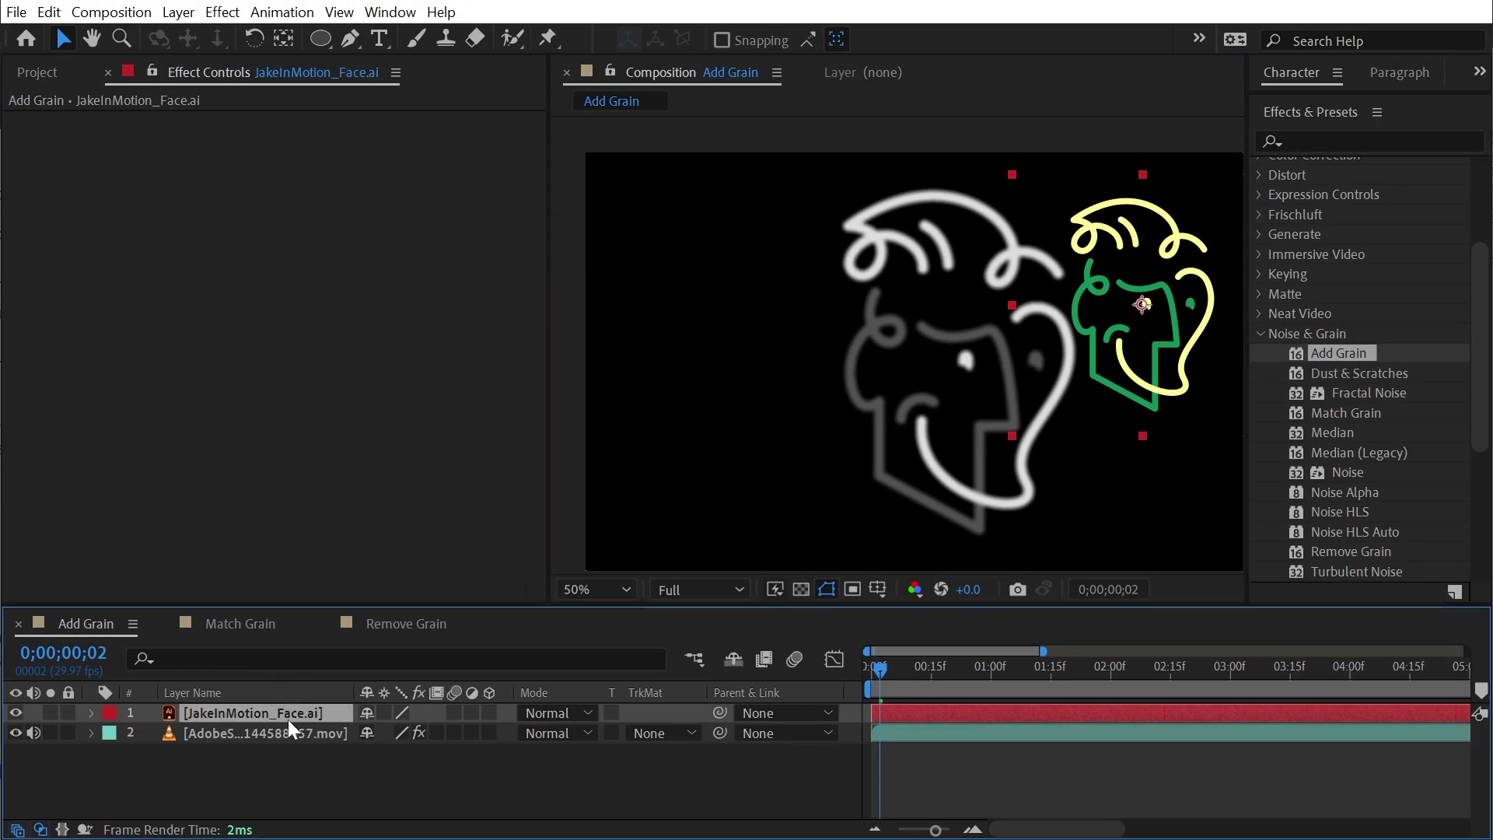
# - Pre-compose the JakeInMotion_Face.ai layer as Logo, moving all attributes into the new composition, and hide the Logo layer
pyautogui.hotkey('ctrl', 'shift', 'c')
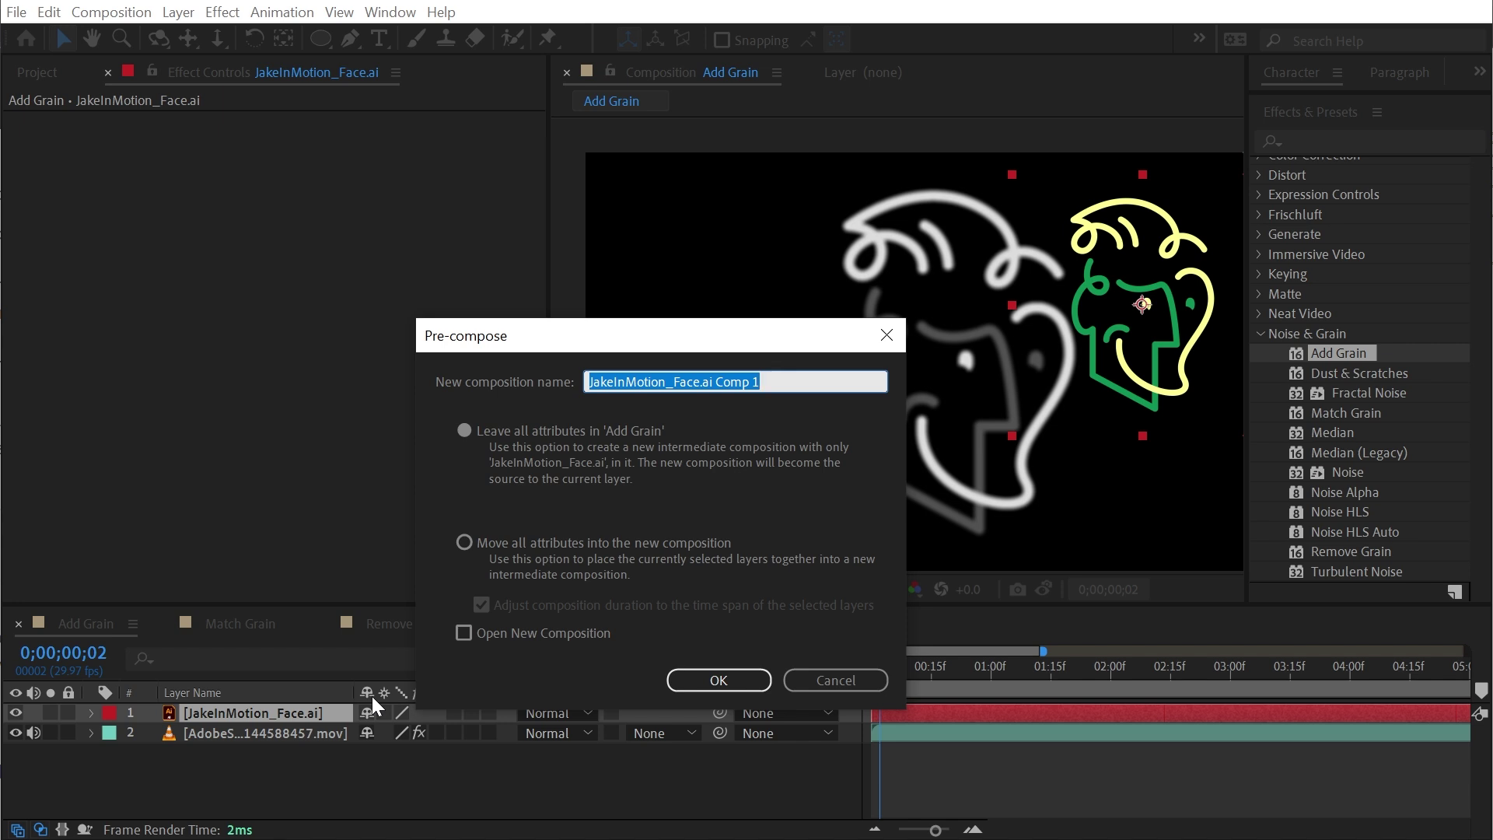
pyautogui.write('Logo')
pyautogui.click(464, 544)
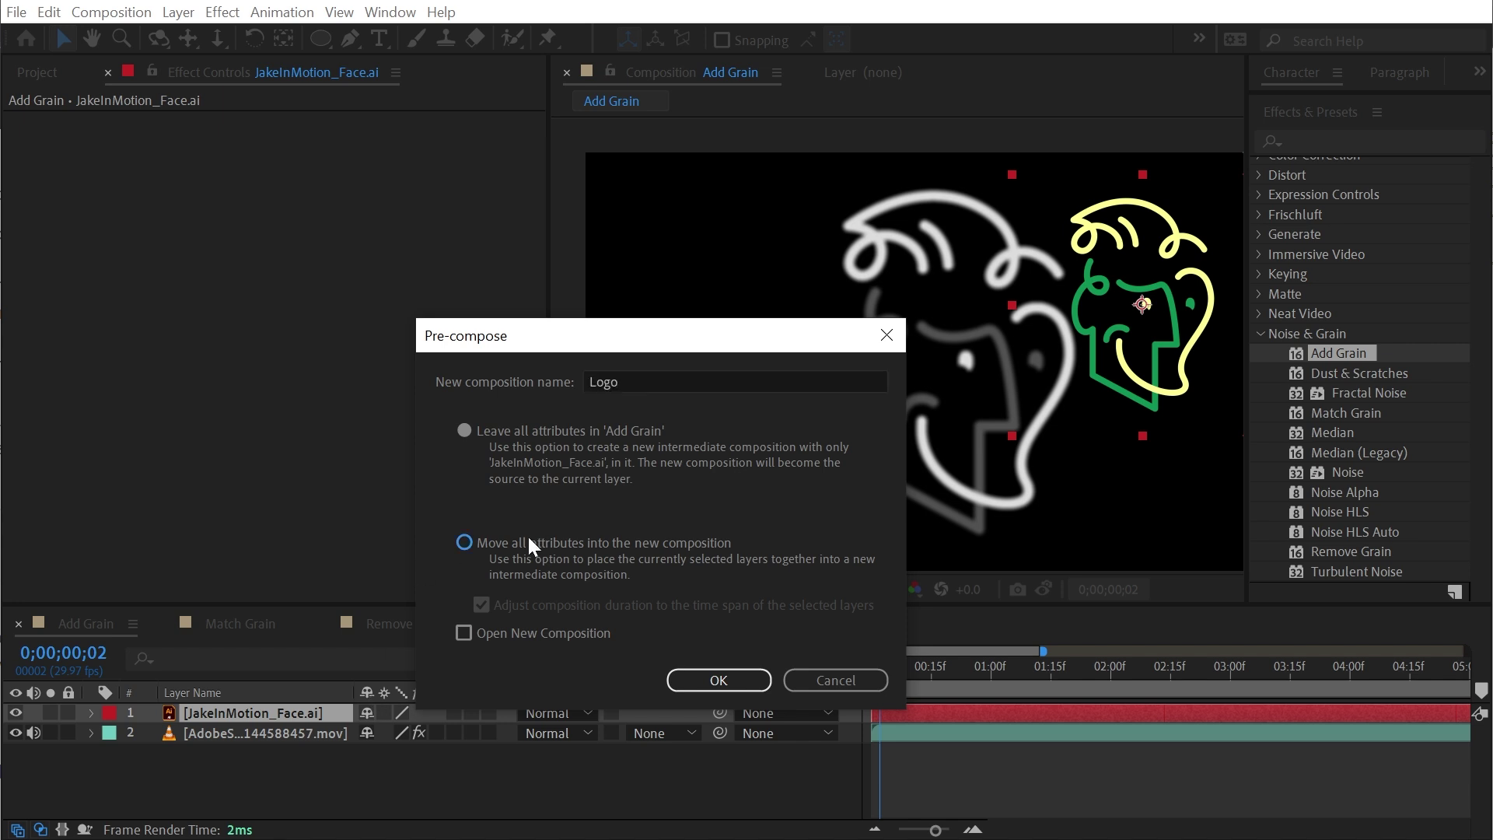
pyautogui.click(718, 681)
pyautogui.click(15, 712)
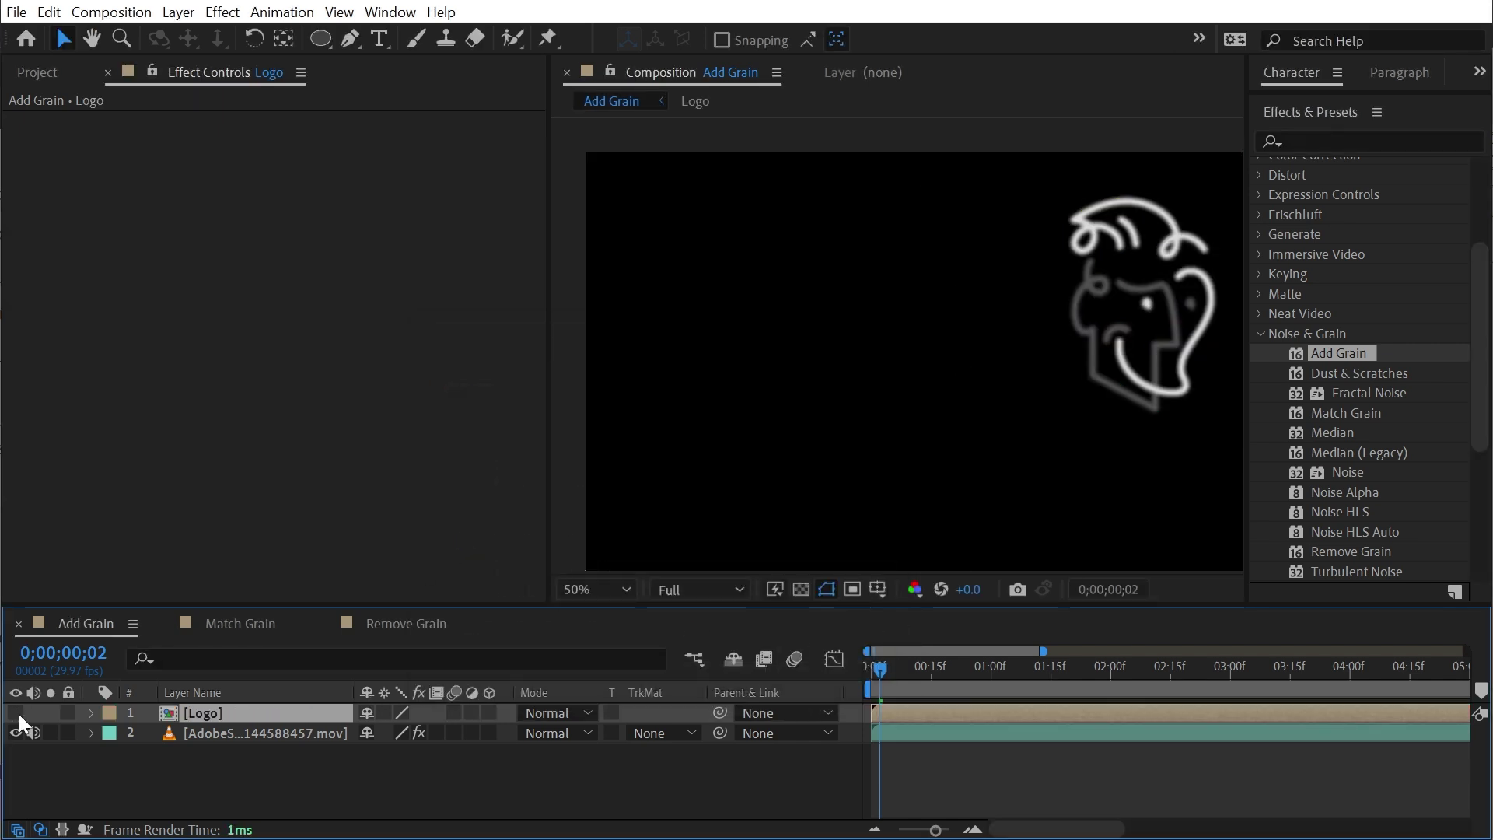
# - Set the footage's Add Grain Viewing Mode to Final Output and inspect the logo area up close
pyautogui.click(233, 734)
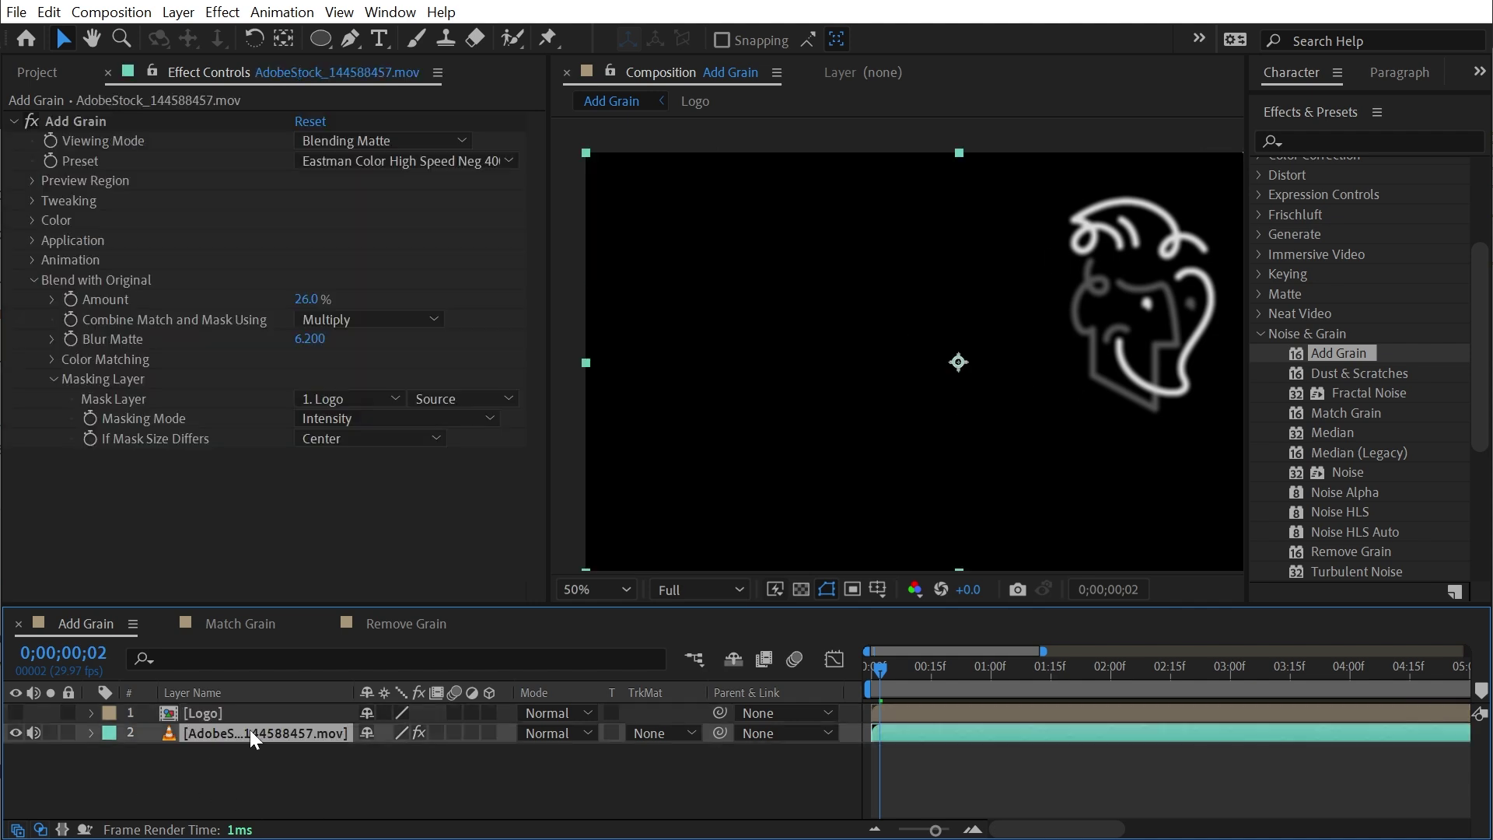
pyautogui.click(385, 140)
pyautogui.click(384, 200)
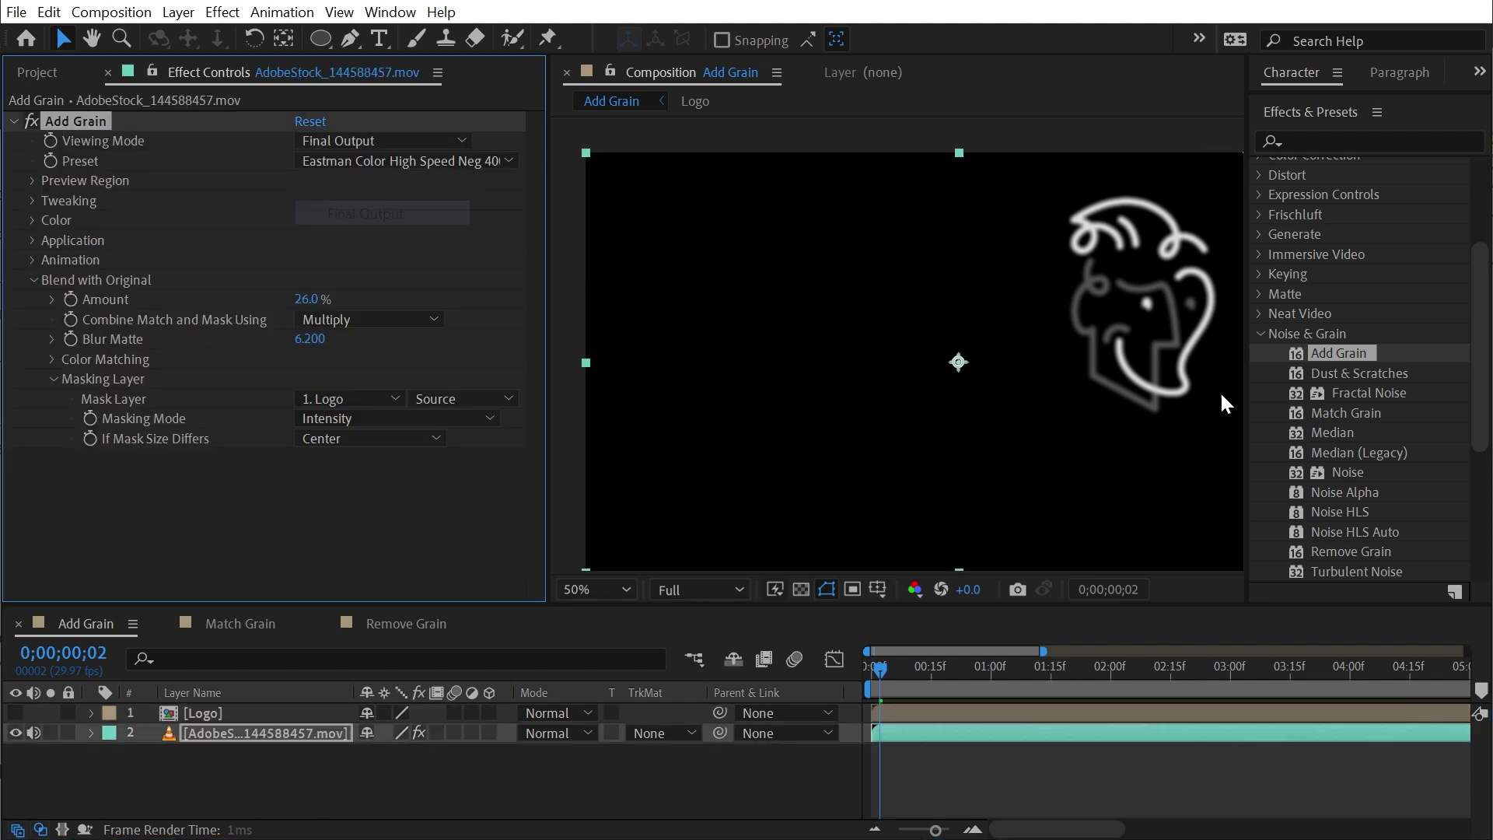
pyautogui.scroll(2, 1064, 325)
pyautogui.scroll(2, 1063, 325)
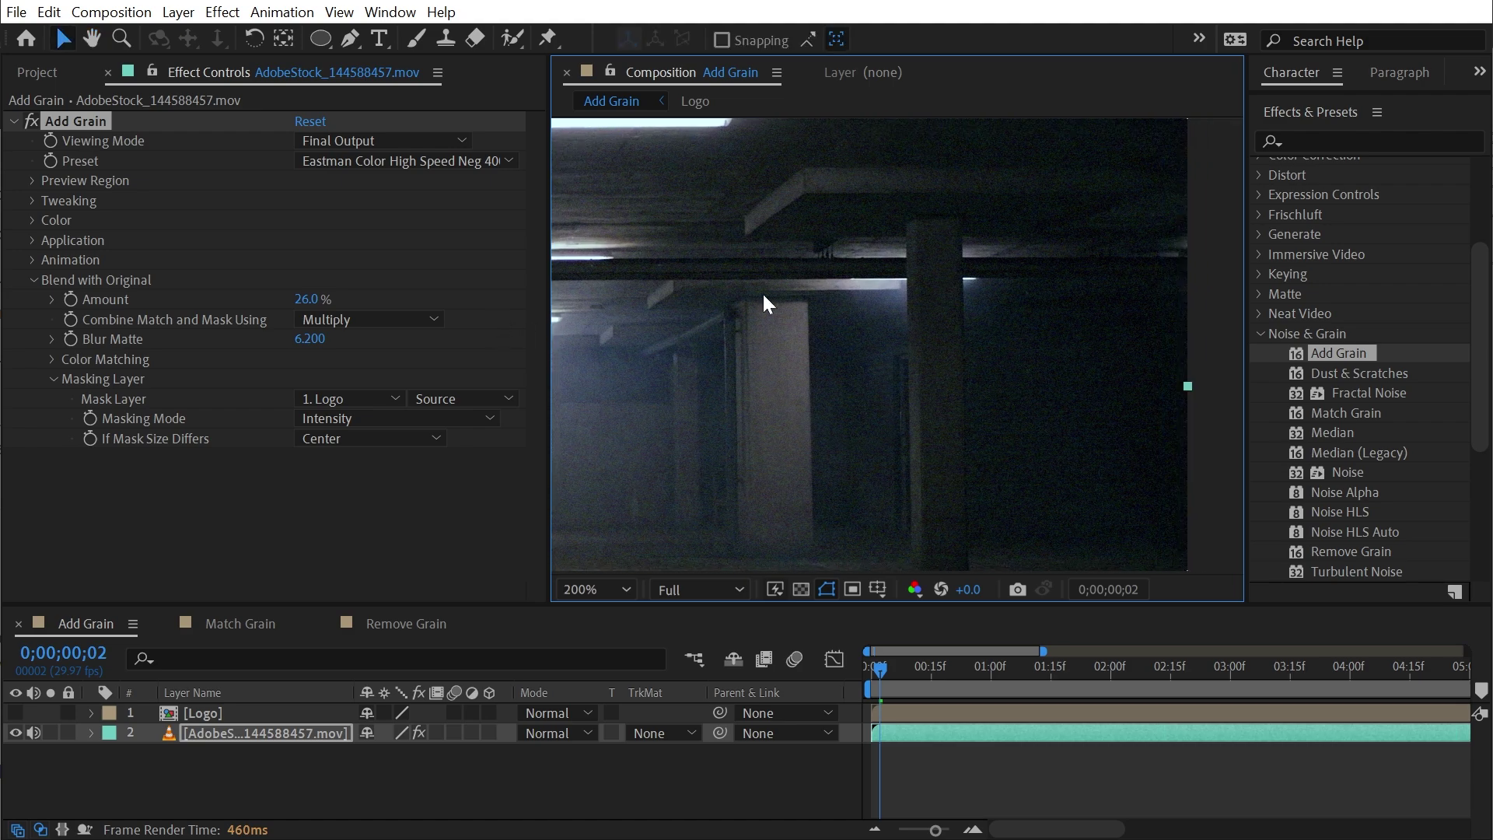
# - Briefly show the Logo layer to check its position and raise the Blend with Original Amount to 100%
pyautogui.click(16, 713)
pyautogui.click(15, 713)
pyautogui.moveTo(791, 363); pyautogui.dragTo(967, 334)
pyautogui.moveTo(304, 301); pyautogui.dragTo(438, 309)
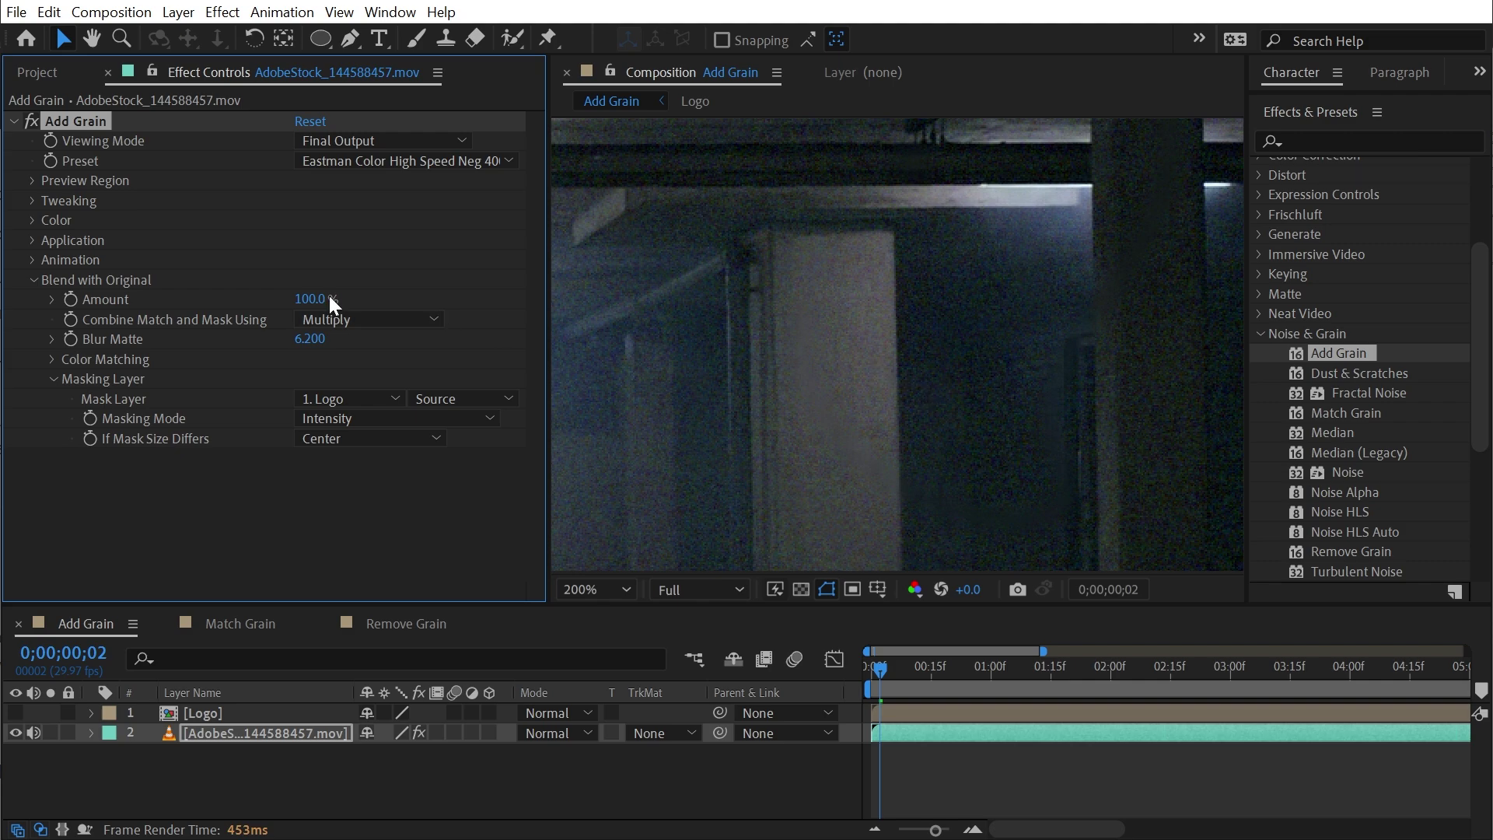
# - Increase the grain Intensity under Tweaking strongly so the logo mask stands out against the grain
pyautogui.click(31, 201)
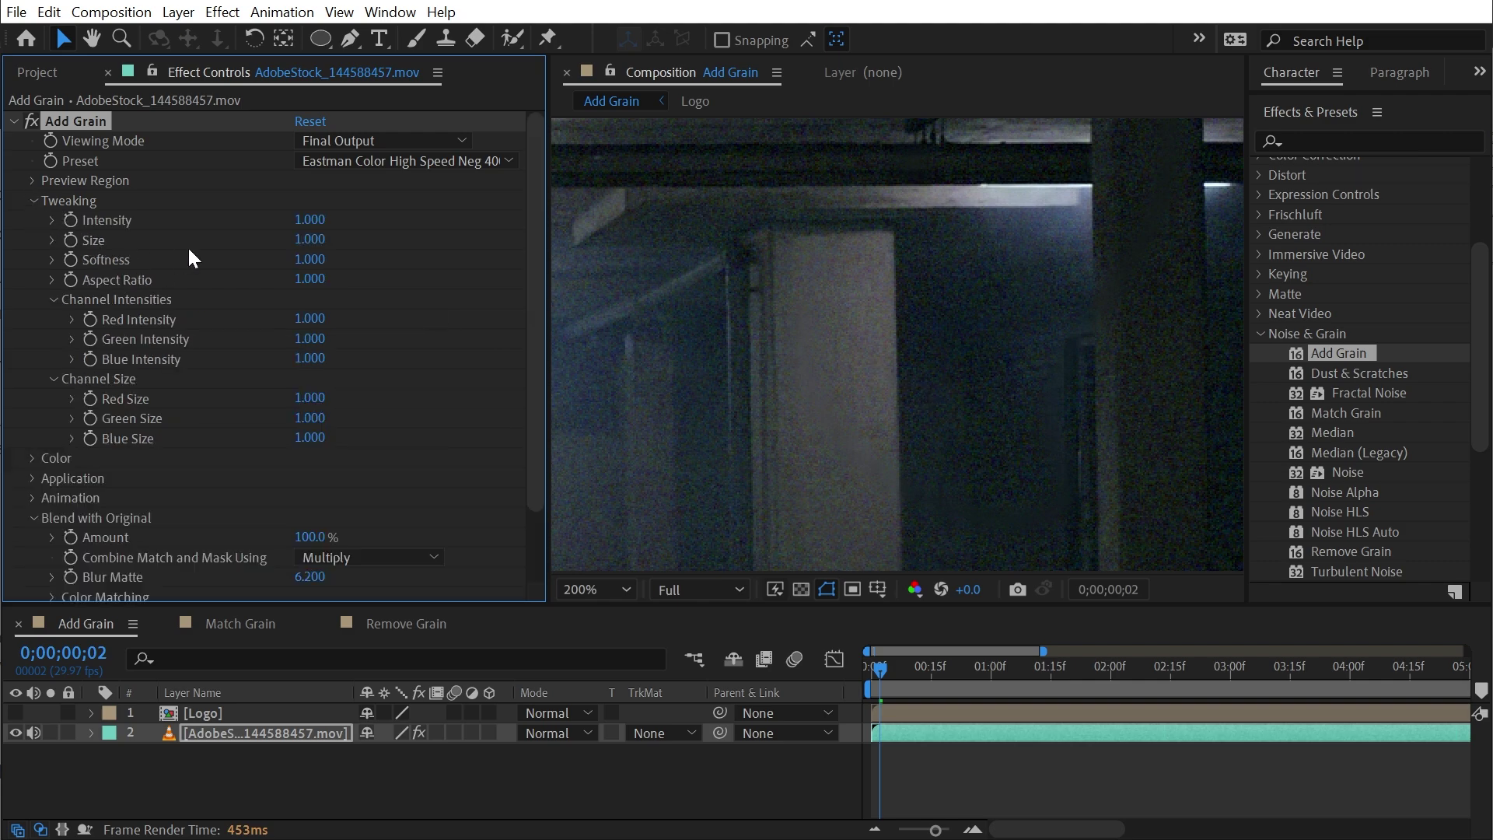
pyautogui.moveTo(306, 220); pyautogui.dragTo(455, 237)
pyautogui.moveTo(297, 219); pyautogui.dragTo(256, 219)
pyautogui.scroll(-1, 996, 490)
pyautogui.moveTo(843, 301); pyautogui.dragTo(865, 395)
pyautogui.click(33, 200)
pyautogui.click(33, 201)
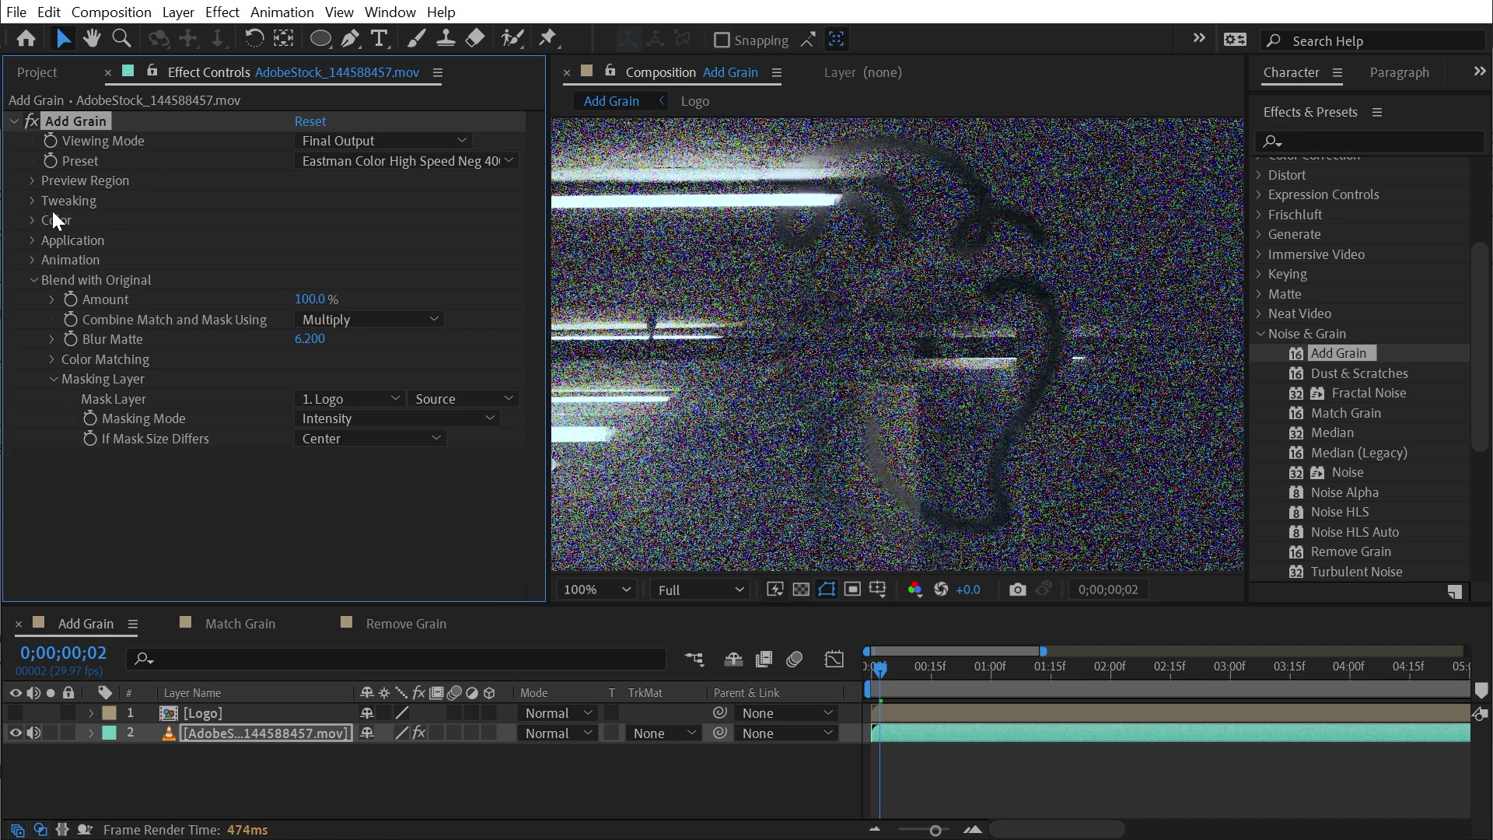
# - Preview the Alpha Masking Mode and return it to Intensity for comparison
pyautogui.click(348, 325)
pyautogui.click(358, 418)
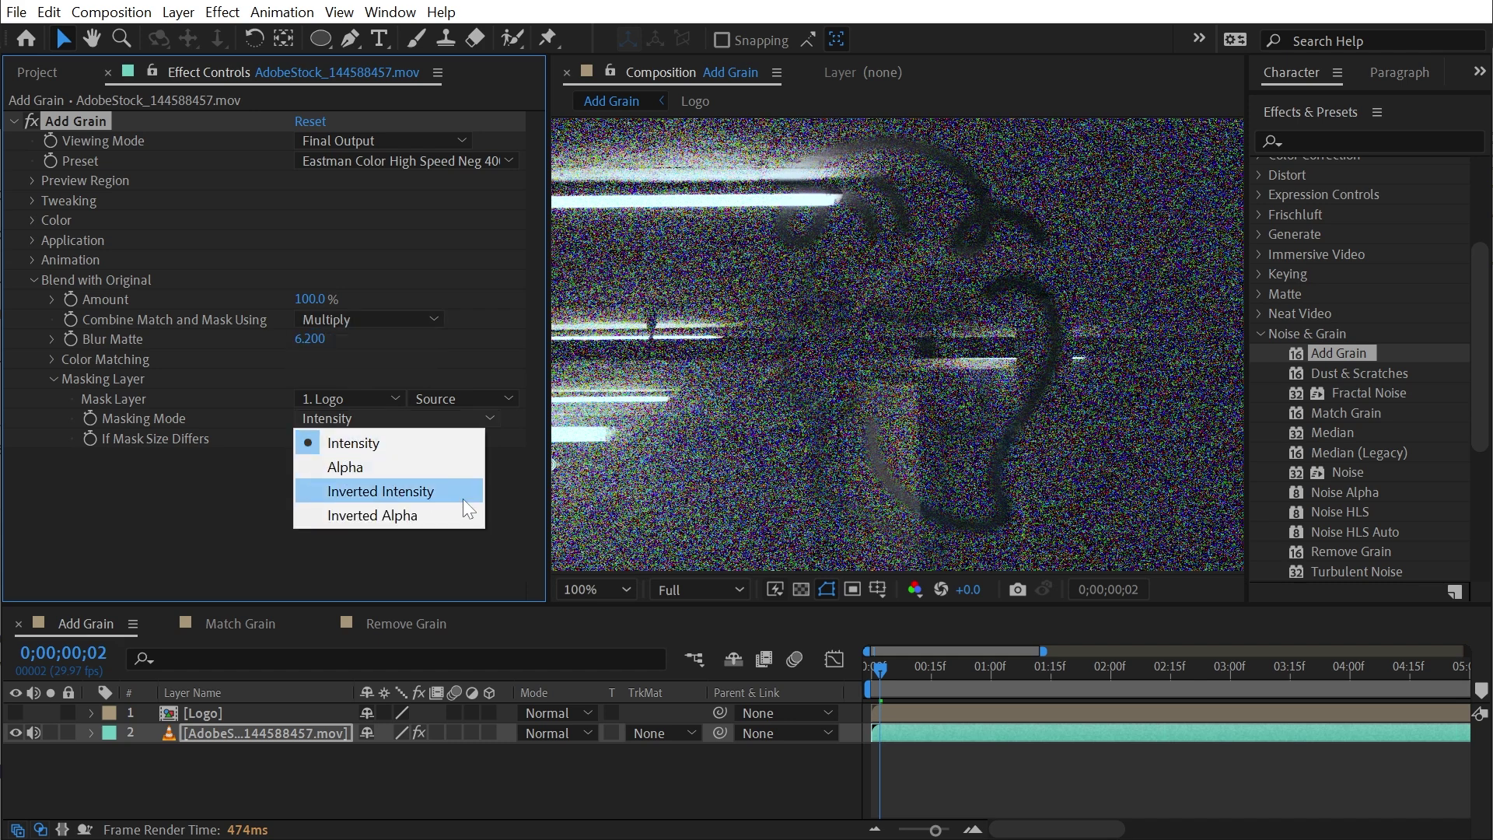
pyautogui.click(401, 467)
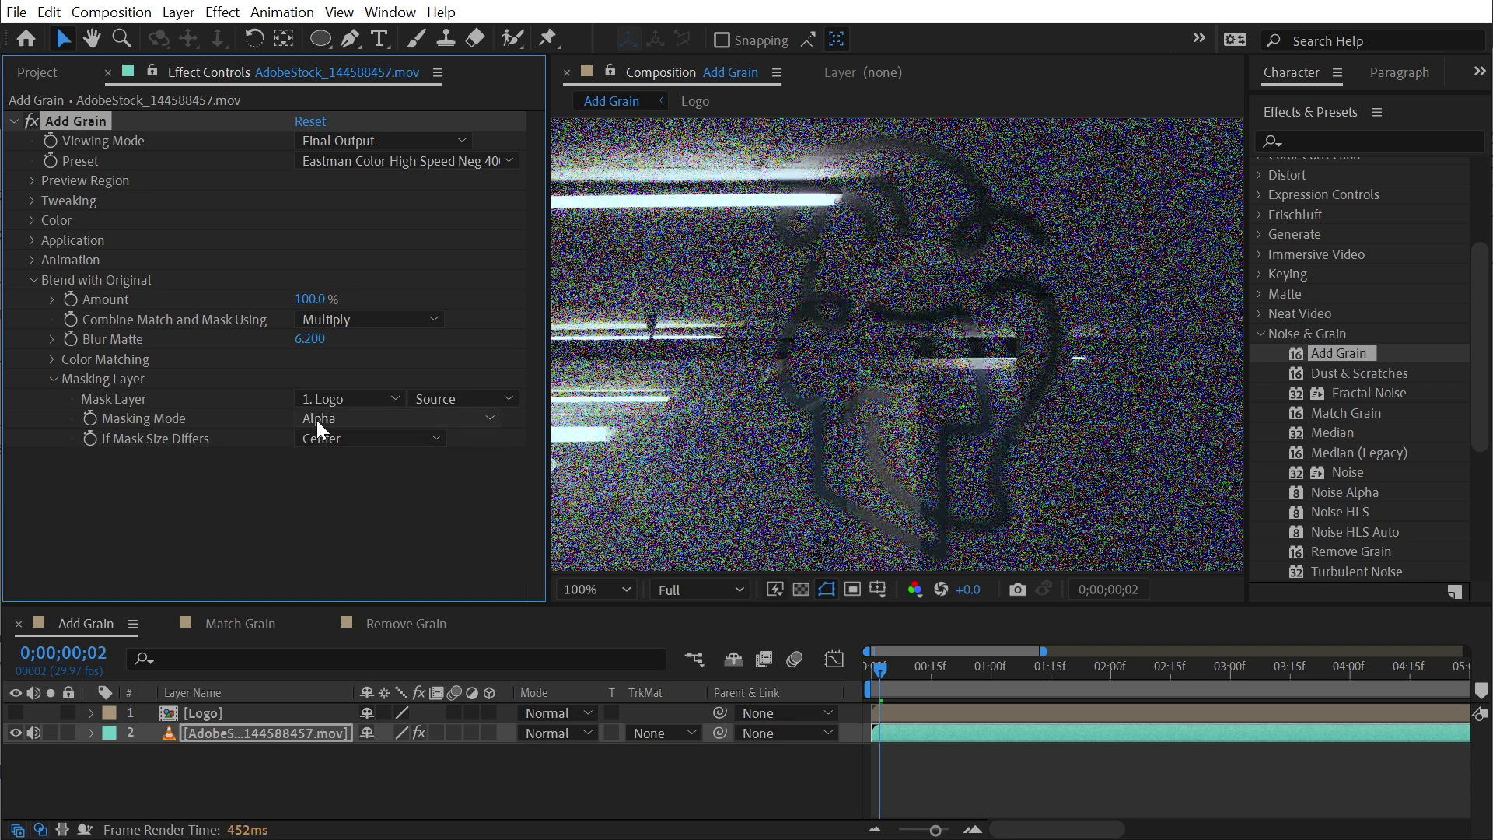
pyautogui.click(350, 420)
pyautogui.click(343, 433)
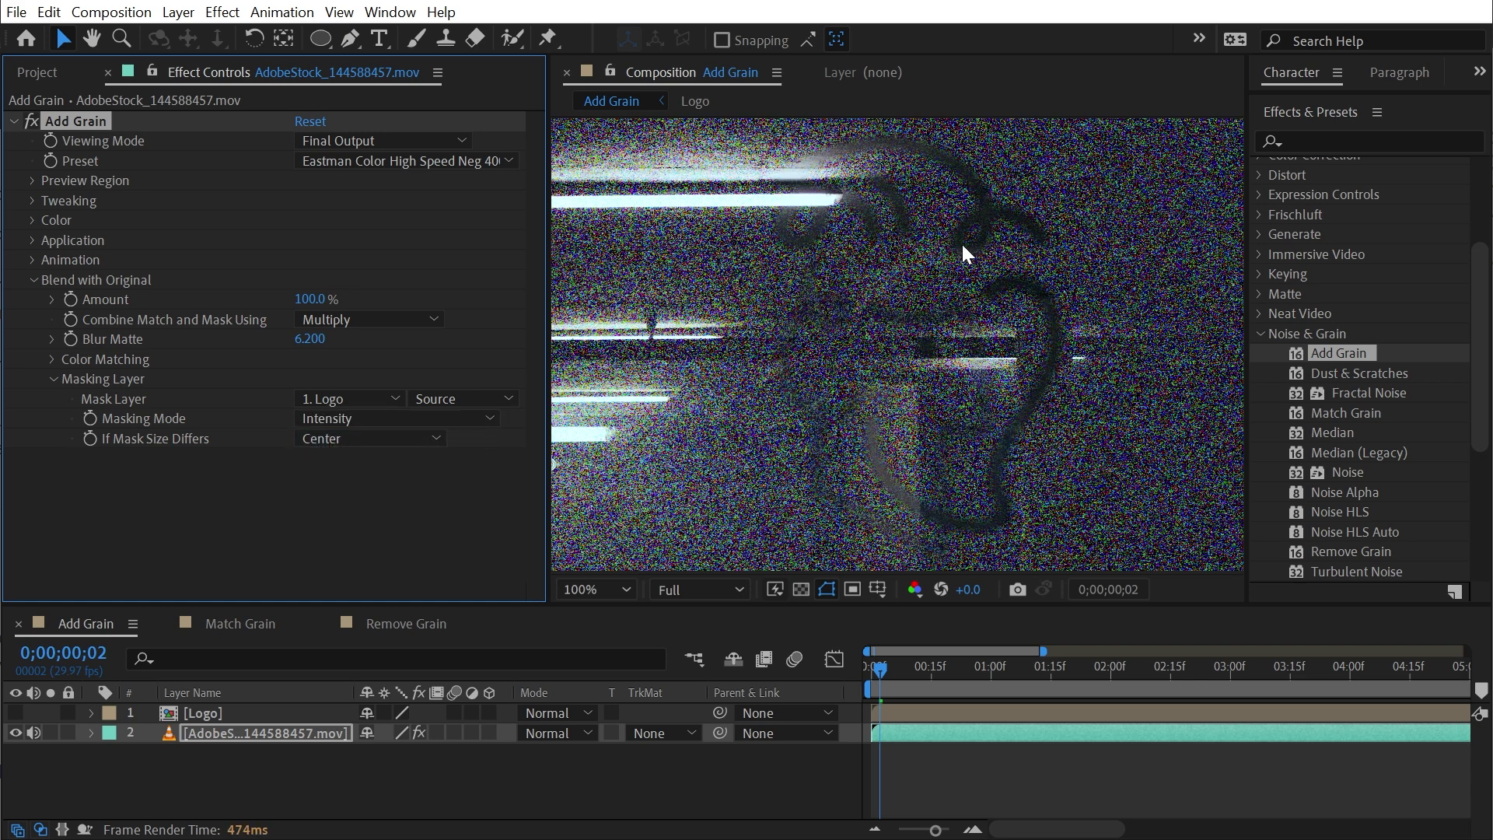
# - Set the Masking Mode to Alpha and If Mask Size Differs to Stretch to Fit
pyautogui.click(350, 418)
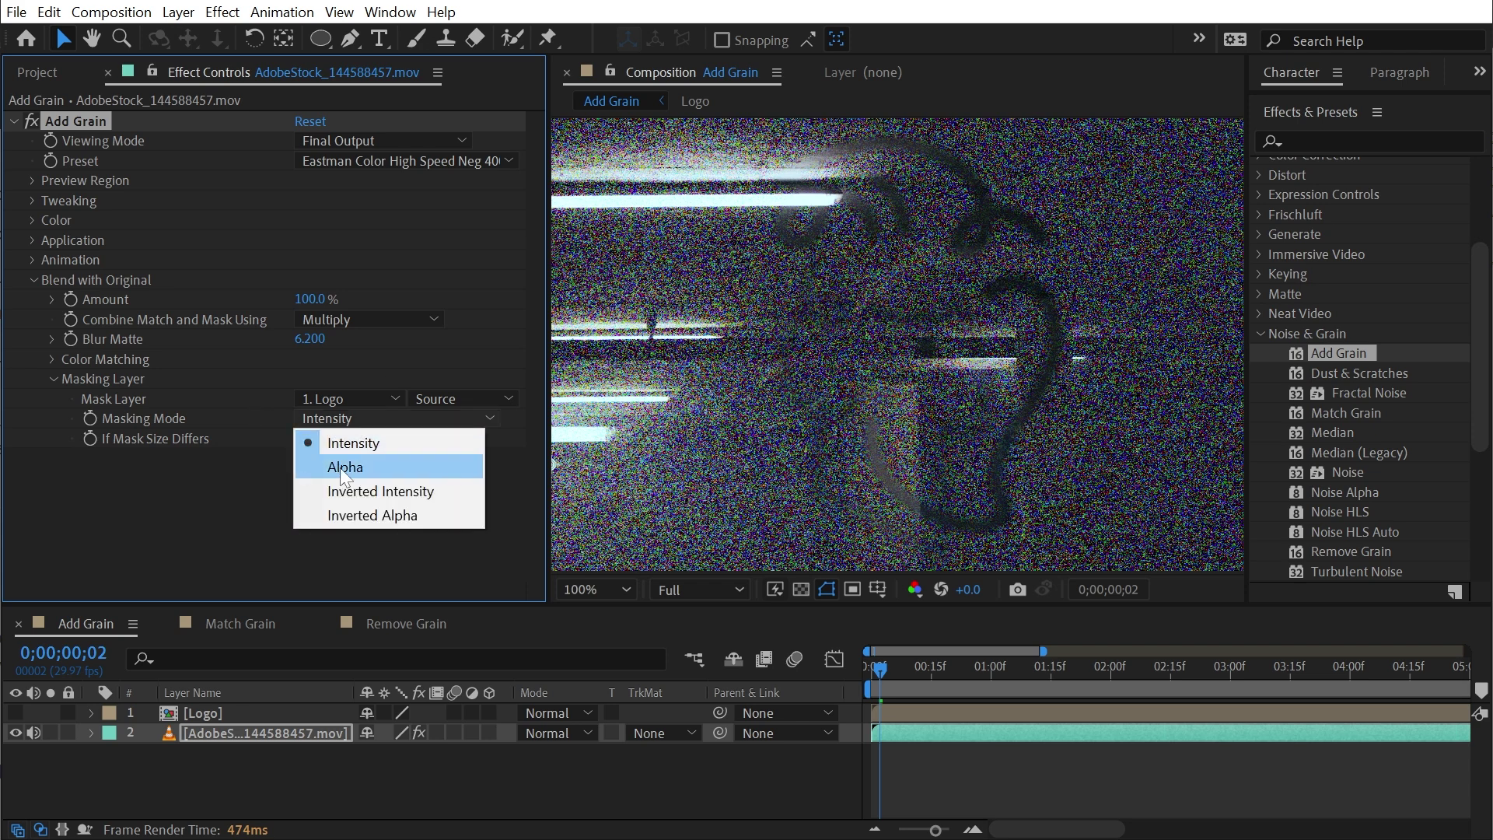
pyautogui.click(405, 467)
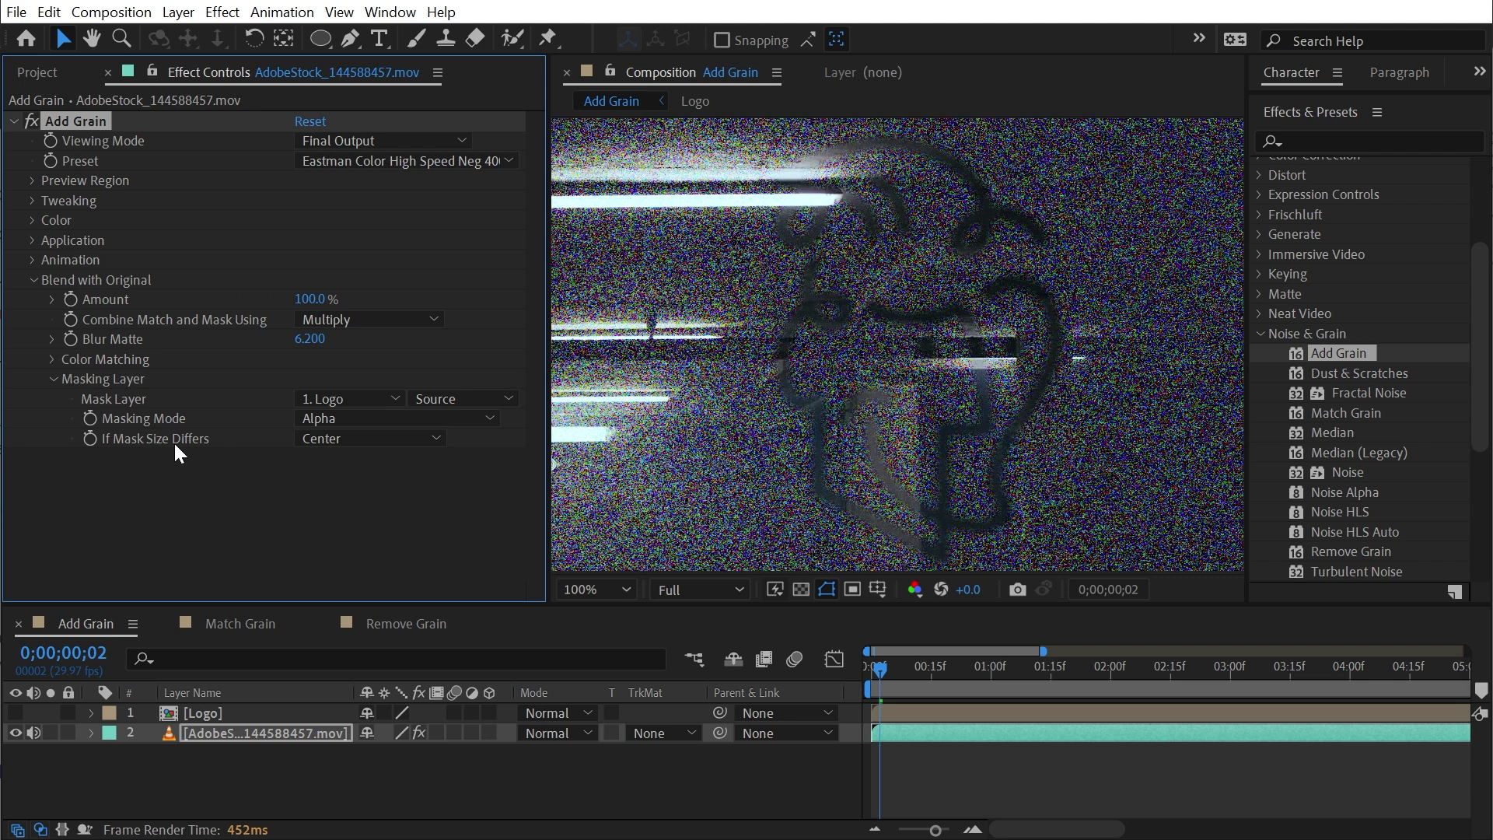
pyautogui.click(333, 441)
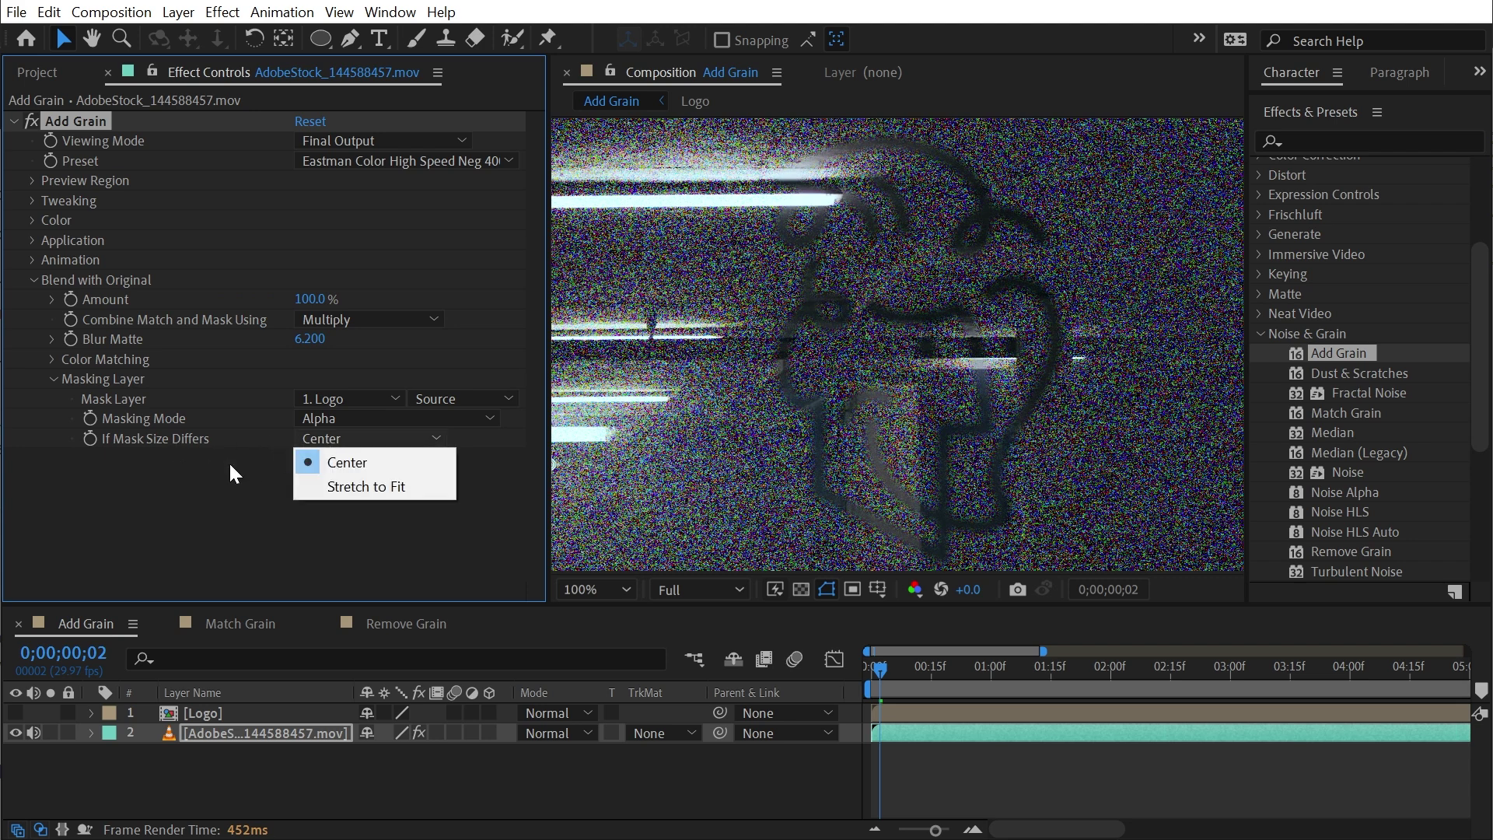
pyautogui.click(369, 484)
# - Undo the grain, masking and viewing changes back to before the logo was pre-composed
pyautogui.hotkey('ctrl', 'z')
pyautogui.hotkey('ctrl', 'z')
pyautogui.hotkey('ctrl', 'z')
pyautogui.hotkey('ctrl', 'z')
pyautogui.hotkey('ctrl', 'z')
pyautogui.hotkey('ctrl', 'z')
pyautogui.hotkey('ctrl', 'z')
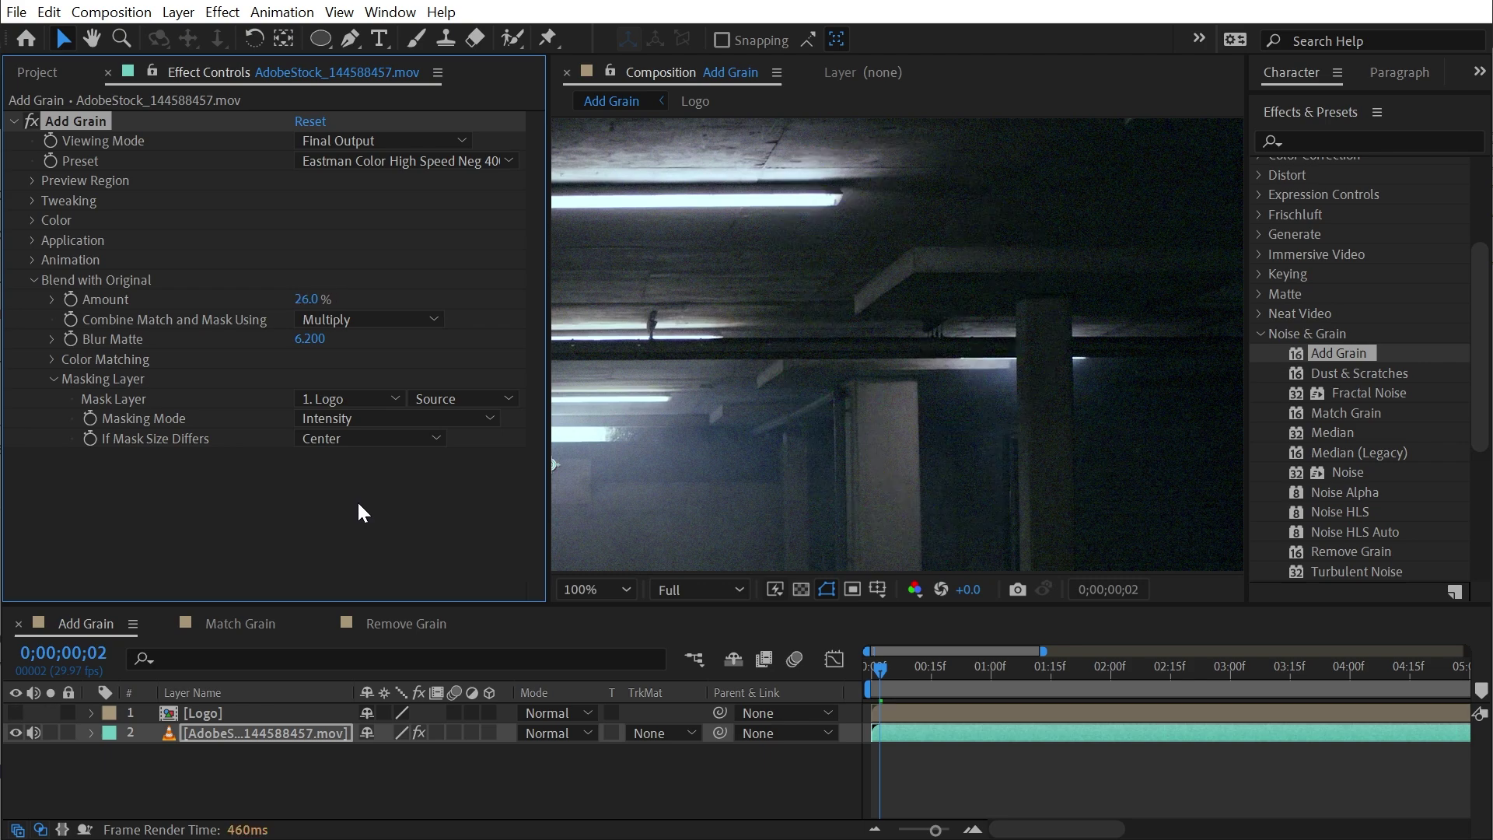
pyautogui.hotkey('ctrl', 'shift', 'z')
pyautogui.hotkey('ctrl', 'shift', 'z')
pyautogui.hotkey('ctrl', 'shift', 'z')
pyautogui.hotkey('ctrl', 'shift', 'z')
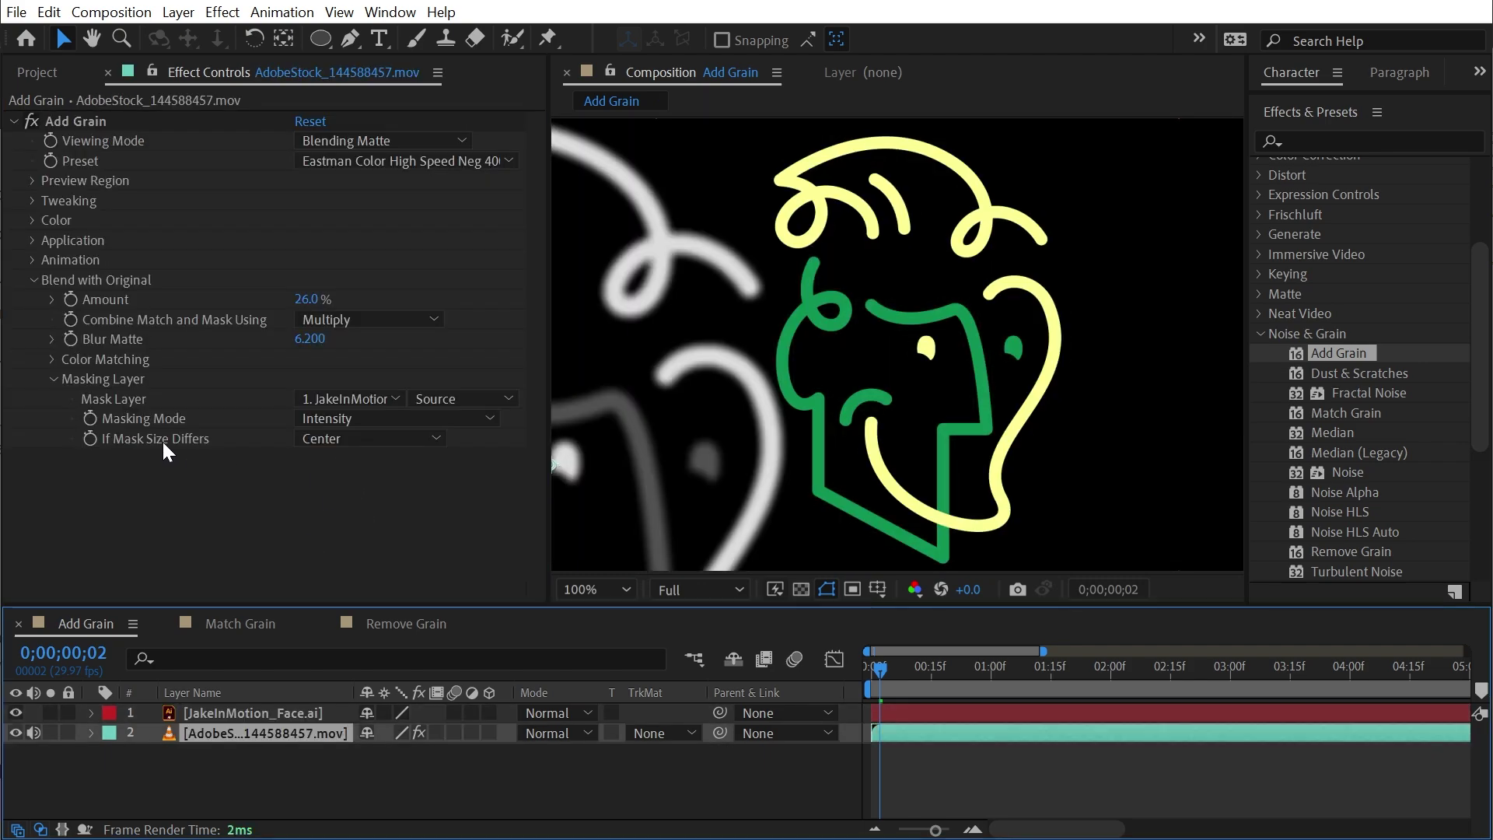
# - Set If Mask Size Differs to Stretch to Fit and examine the stretched blending matte
pyautogui.click(369, 439)
pyautogui.click(385, 484)
pyautogui.scroll(-1, 781, 465)
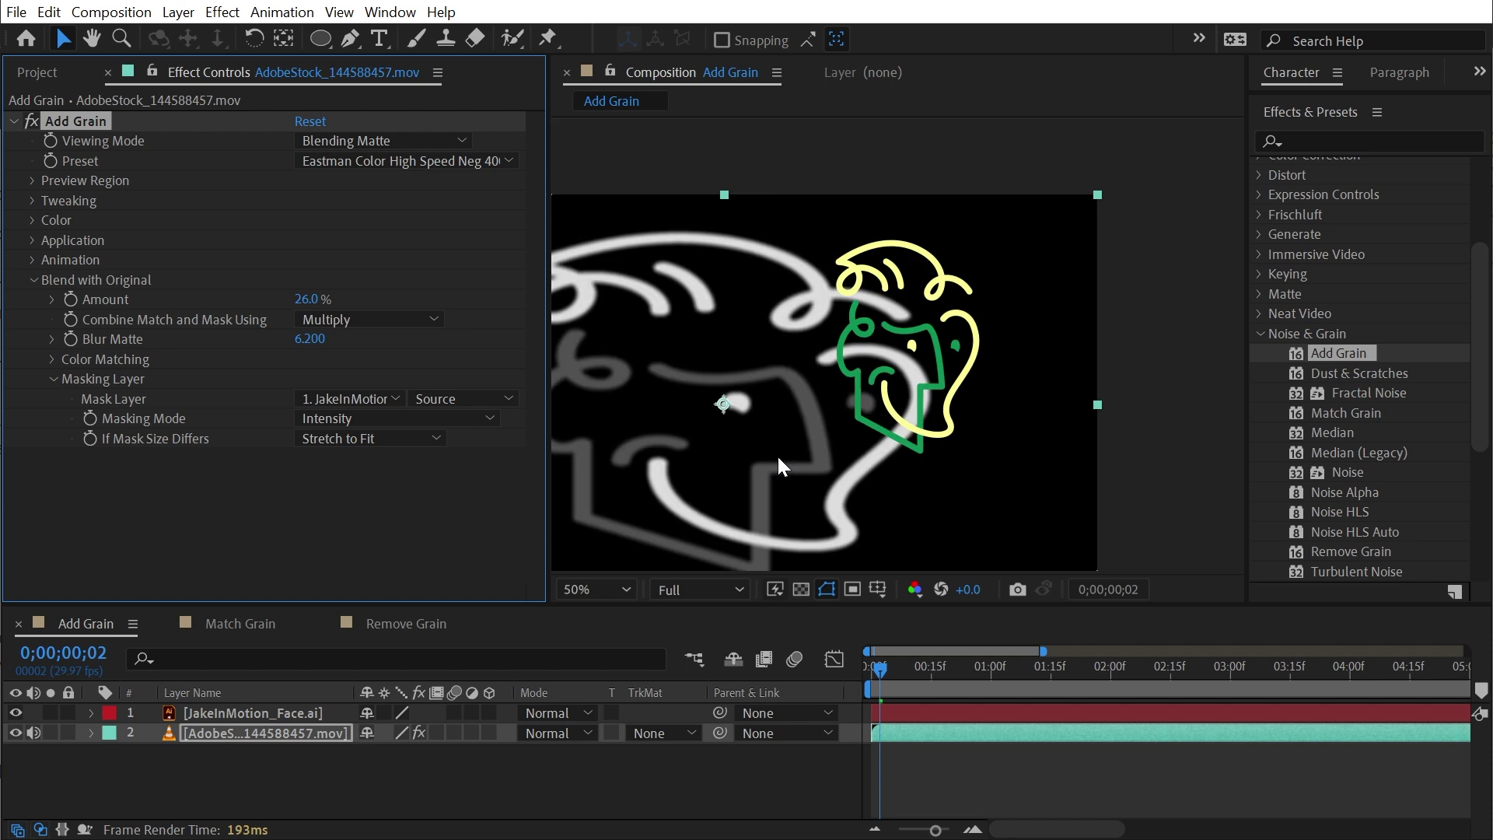
pyautogui.press('h')
pyautogui.moveTo(814, 385); pyautogui.dragTo(1065, 298)
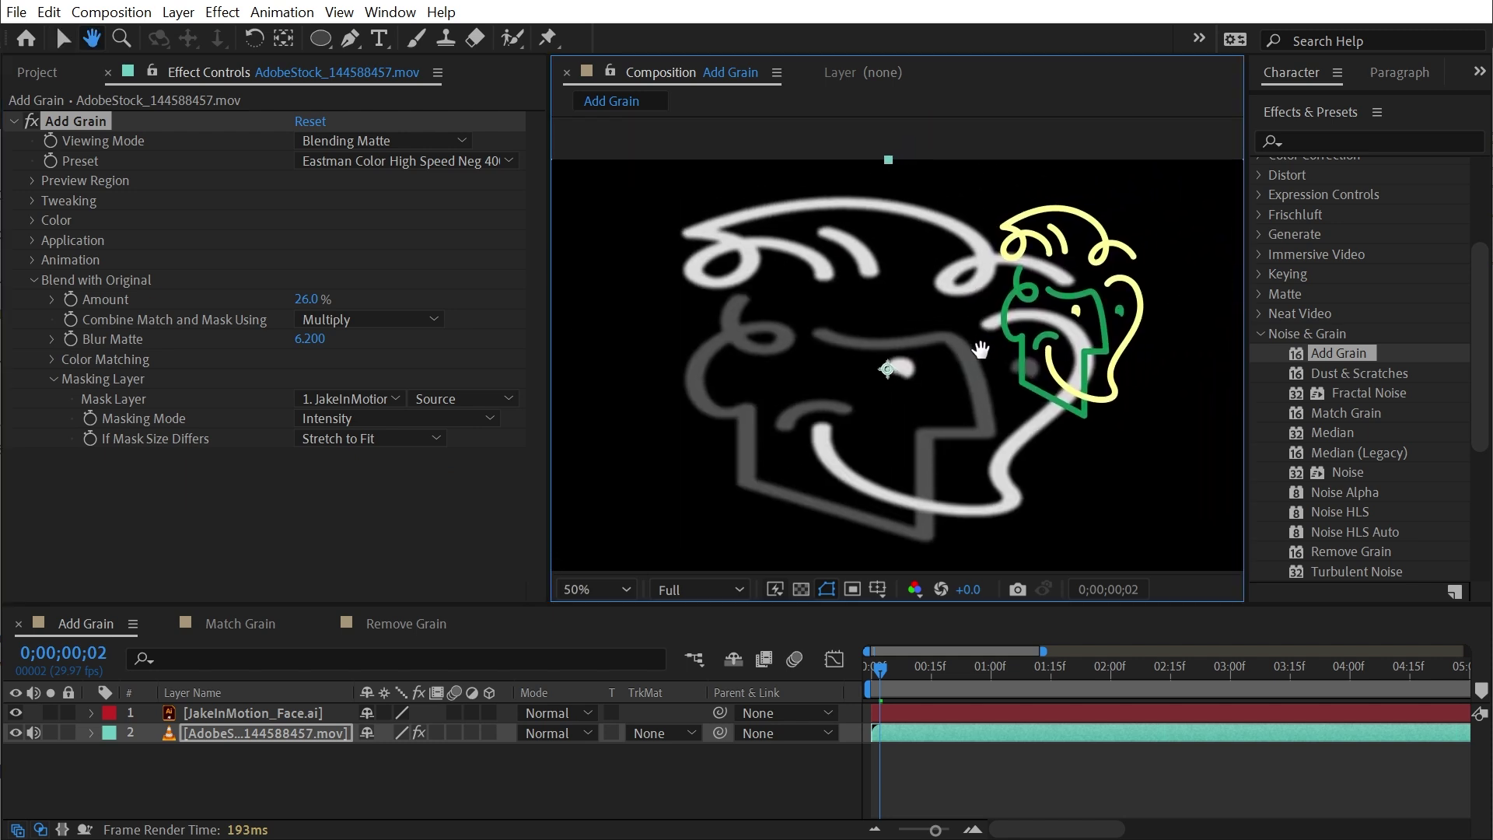
pyautogui.press('v')
pyautogui.press(',')
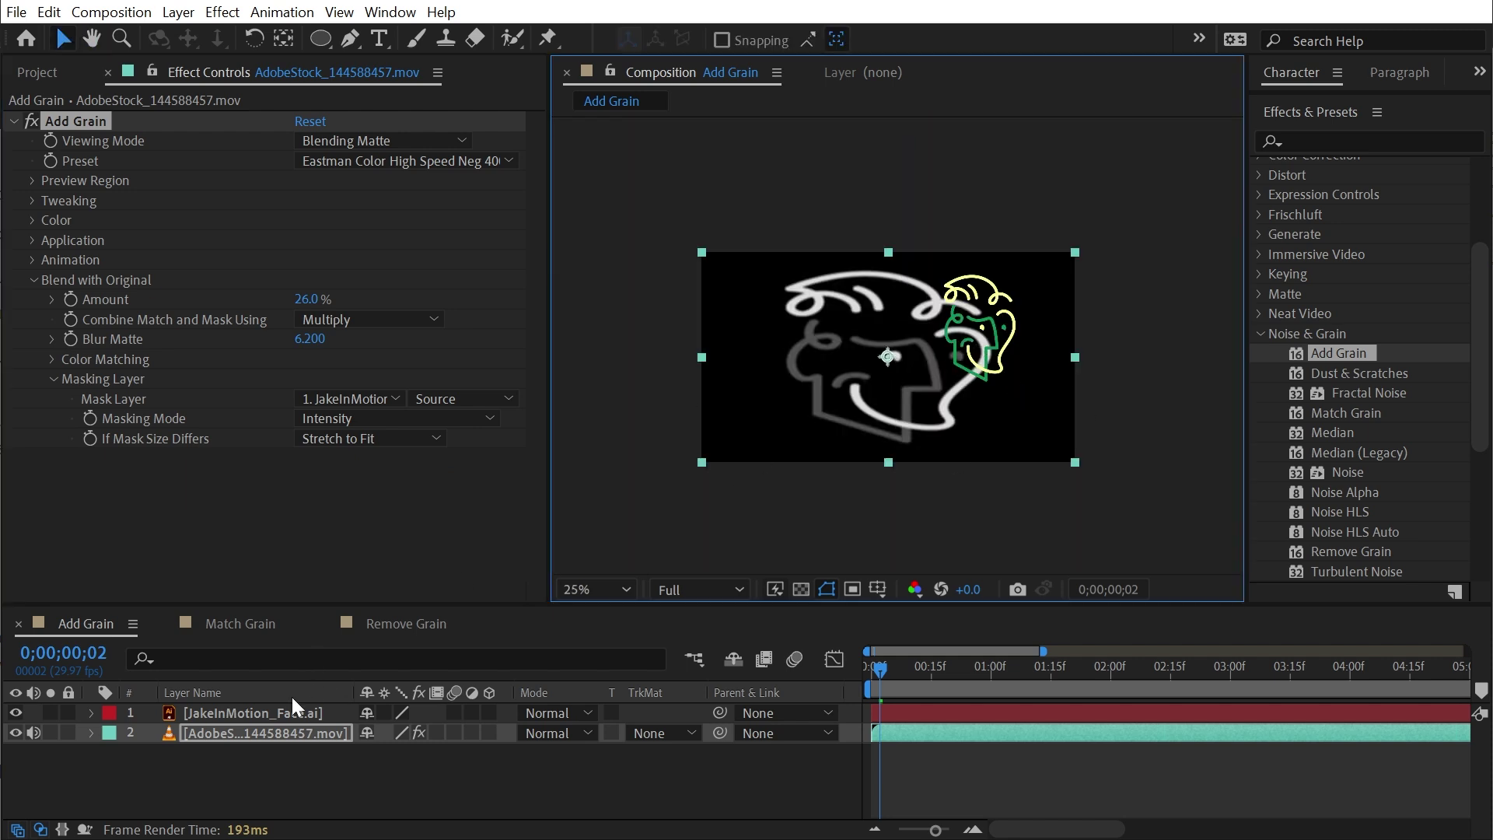
pyautogui.click(272, 737)
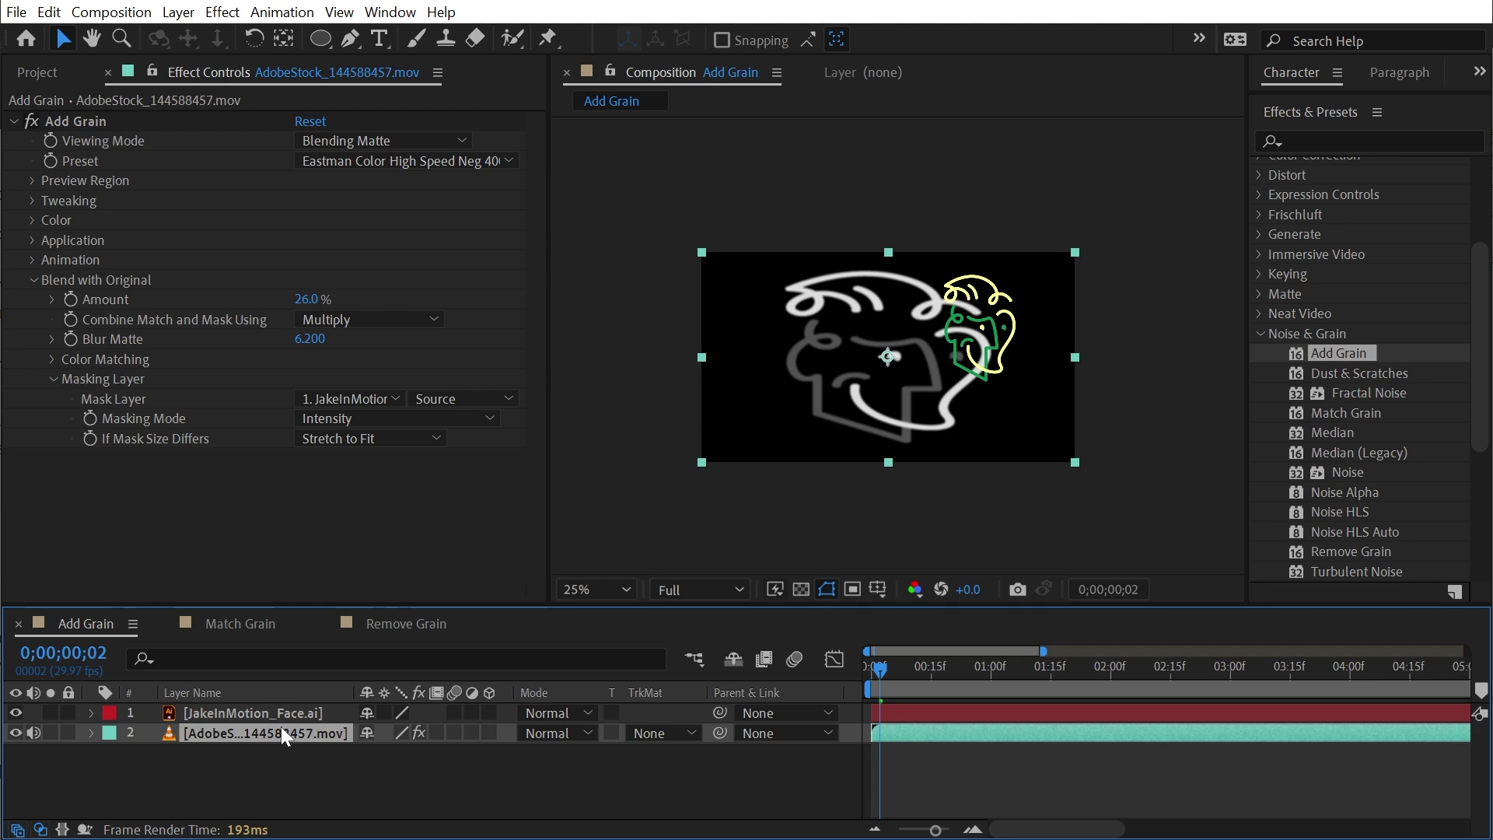
pyautogui.press('.')
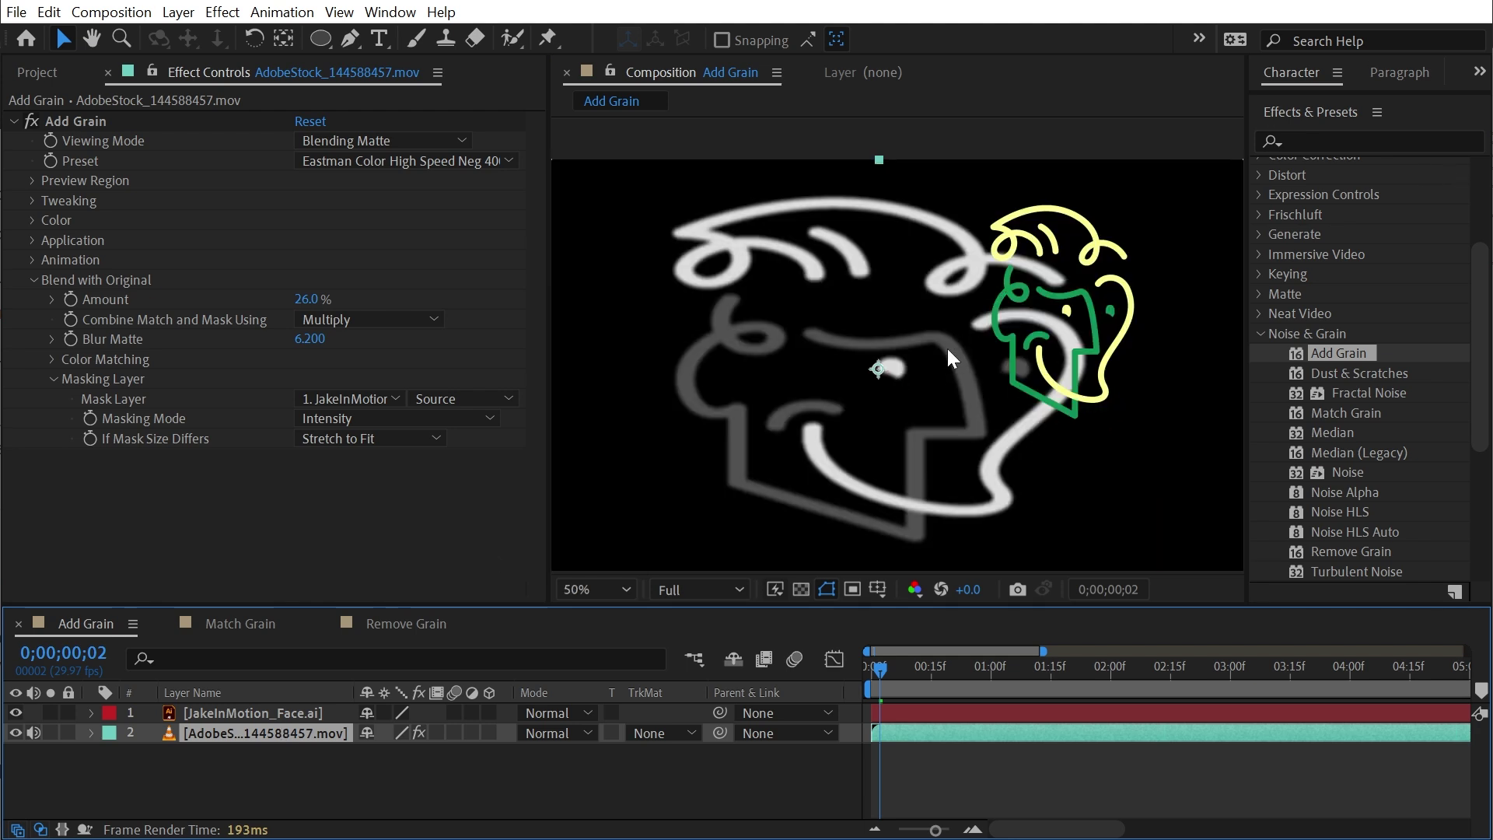
# - Switch the Viewing Mode back to Preview and reset all Add Grain settings
pyautogui.click(370, 140)
pyautogui.click(351, 165)
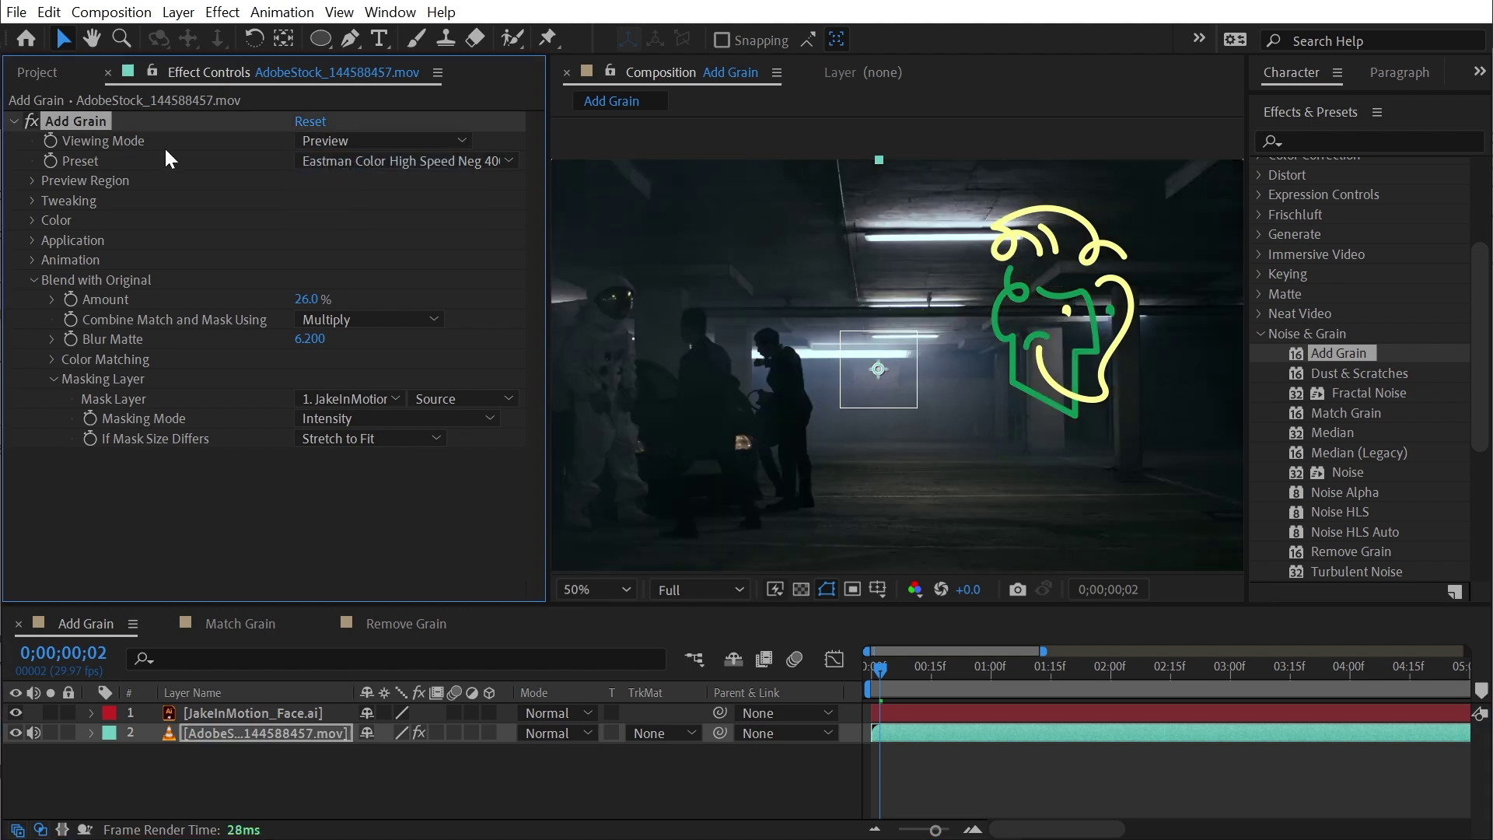
pyautogui.click(309, 122)
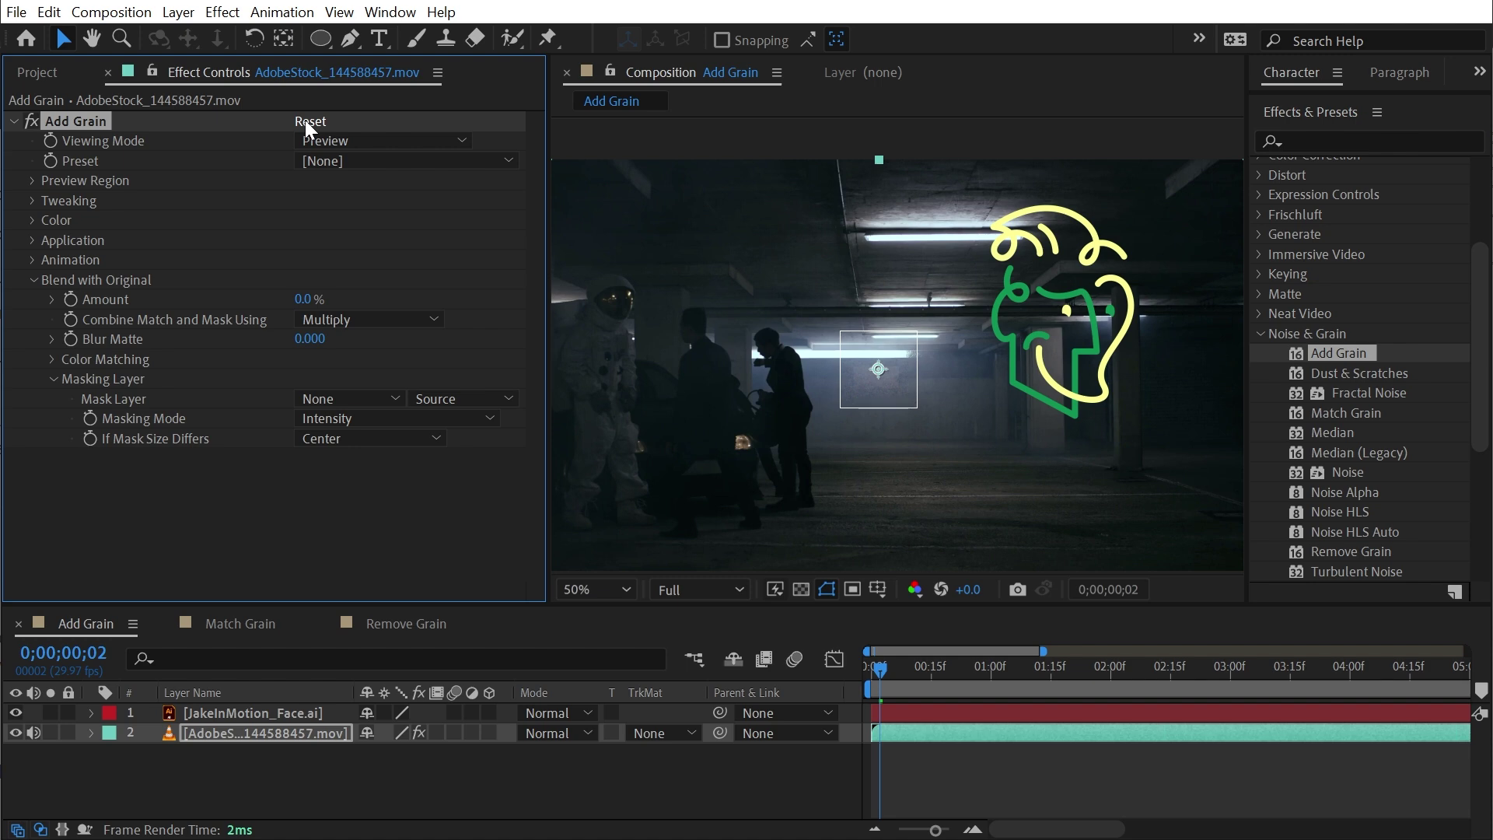
# - Choose the Kodak SFX 200T grain preset and set the Viewing Mode to Final Output
pyautogui.click(335, 173)
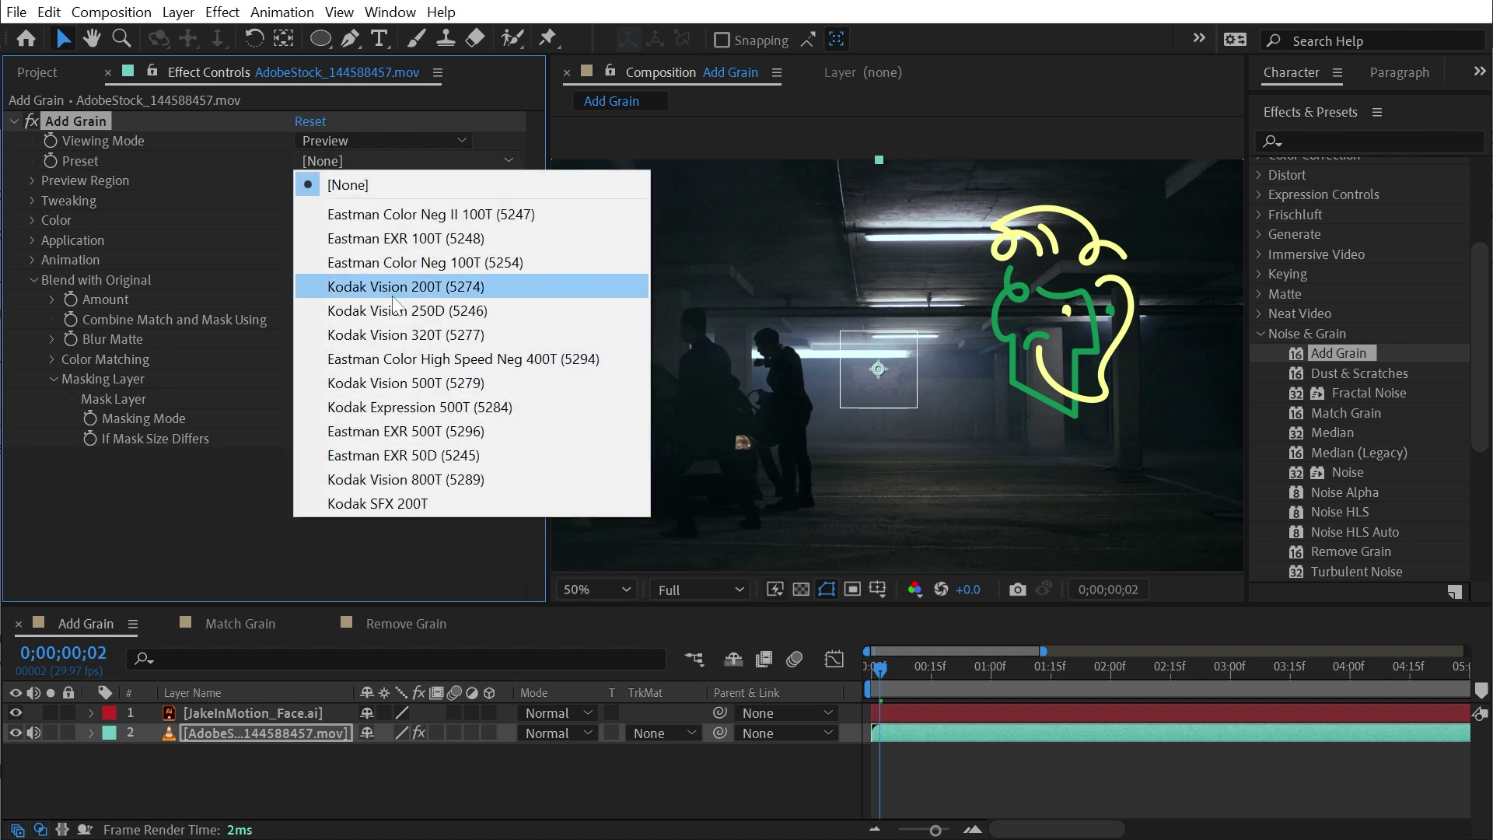
pyautogui.click(386, 504)
pyautogui.click(350, 140)
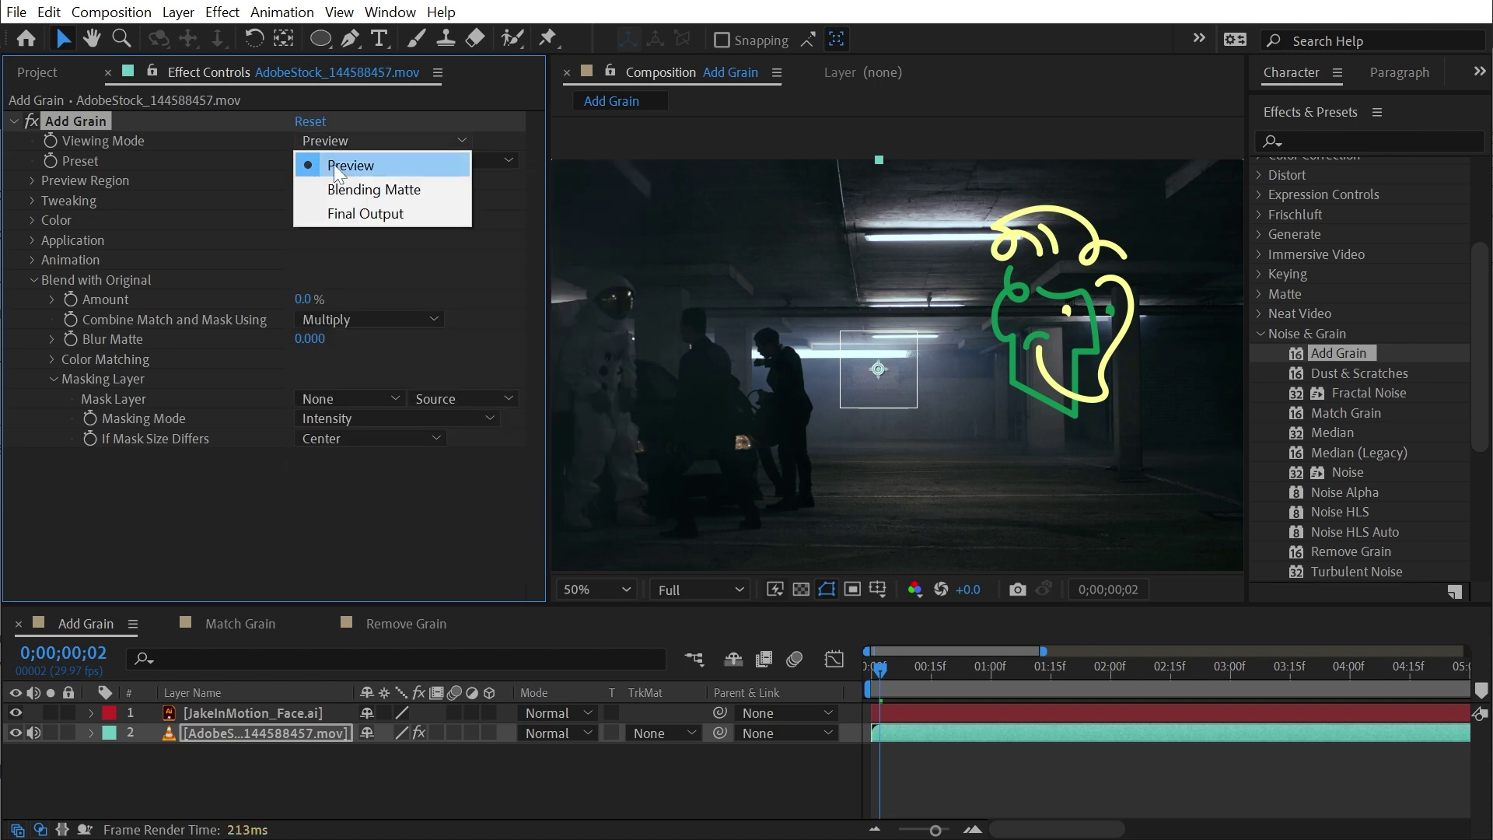
pyautogui.click(362, 210)
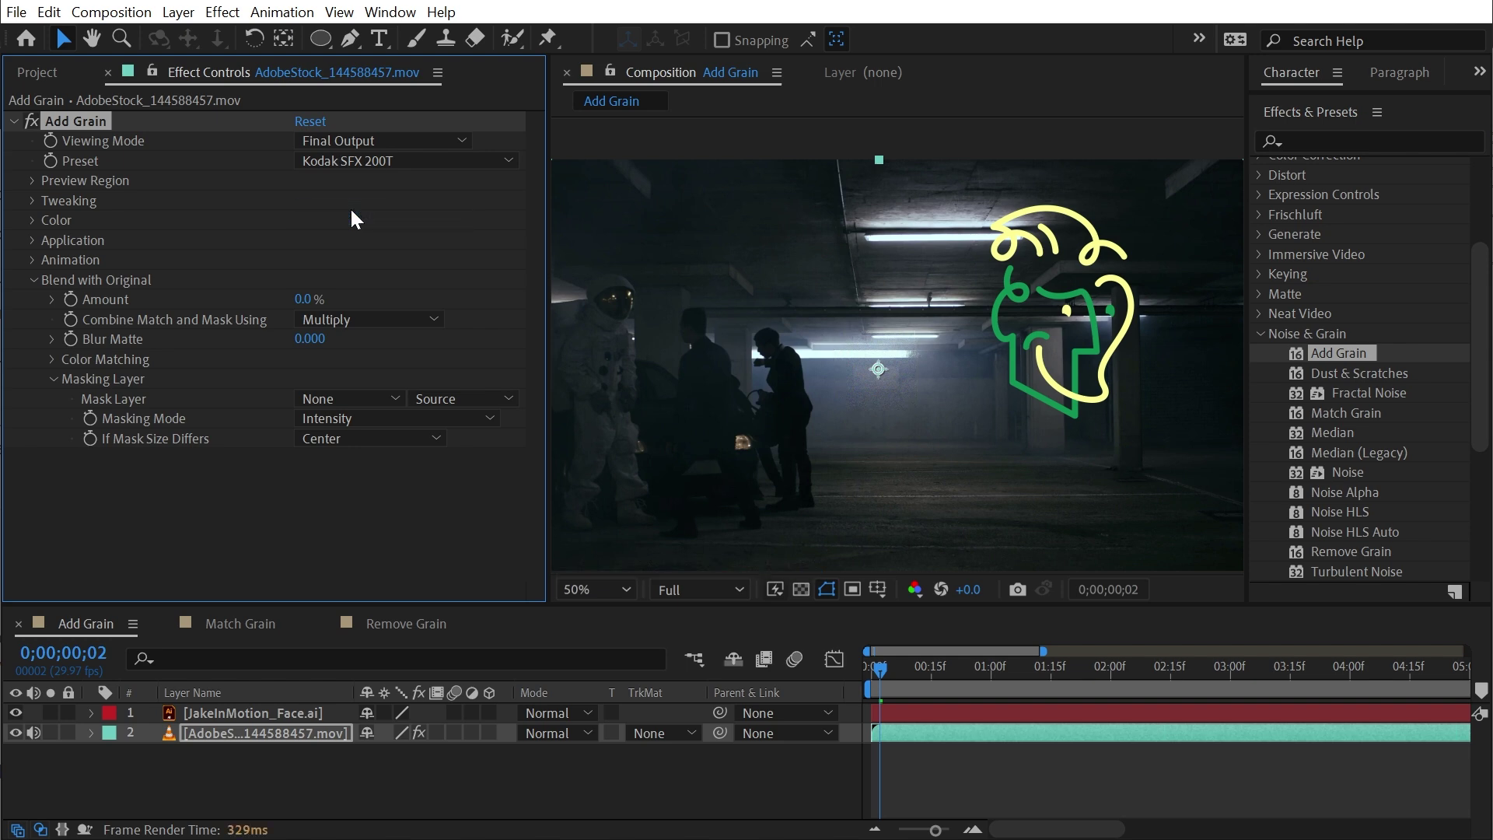
# - Open the Match Grain composition and play the old film clip from its start
pyautogui.click(240, 623)
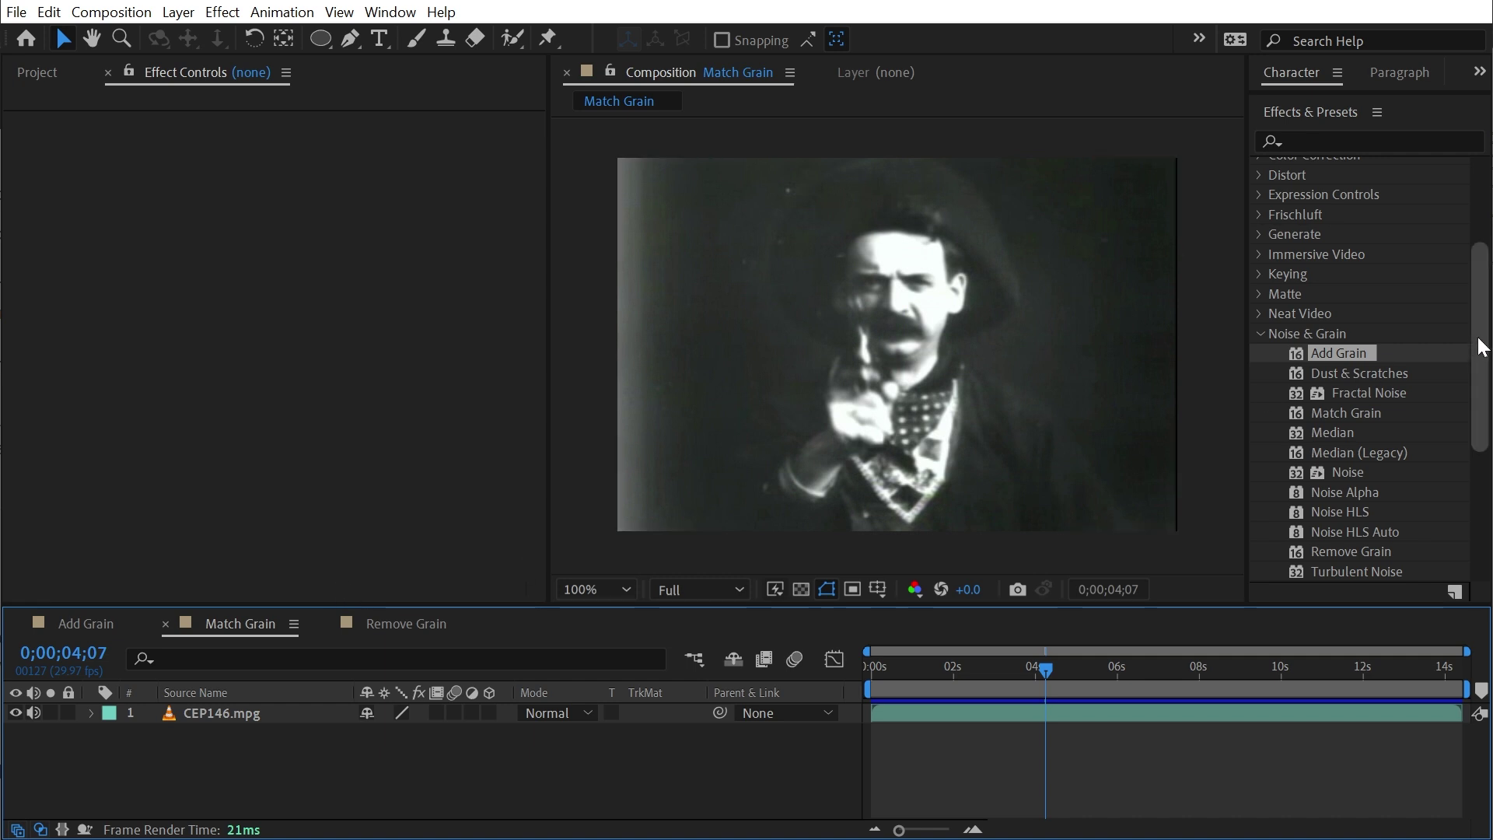
pyautogui.moveTo(1044, 668); pyautogui.dragTo(868, 660)
pyautogui.press('space')
pyautogui.press('space')
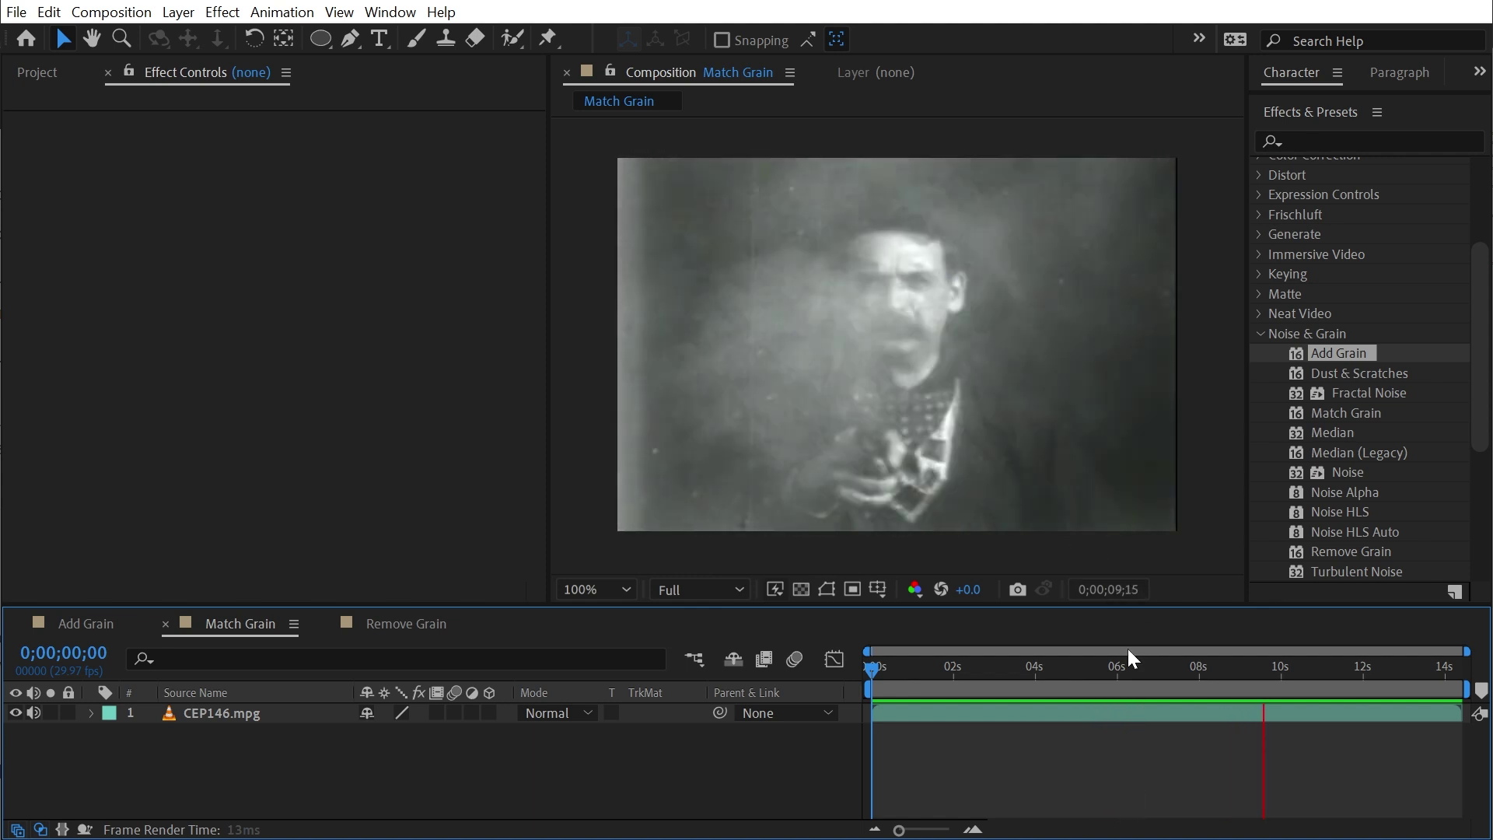
# - At 0;00;02;21, add the two-line title Wild West in the dark area beside the man's hat, centered with 76 px leading
pyautogui.moveTo(1206, 672); pyautogui.dragTo(983, 665)
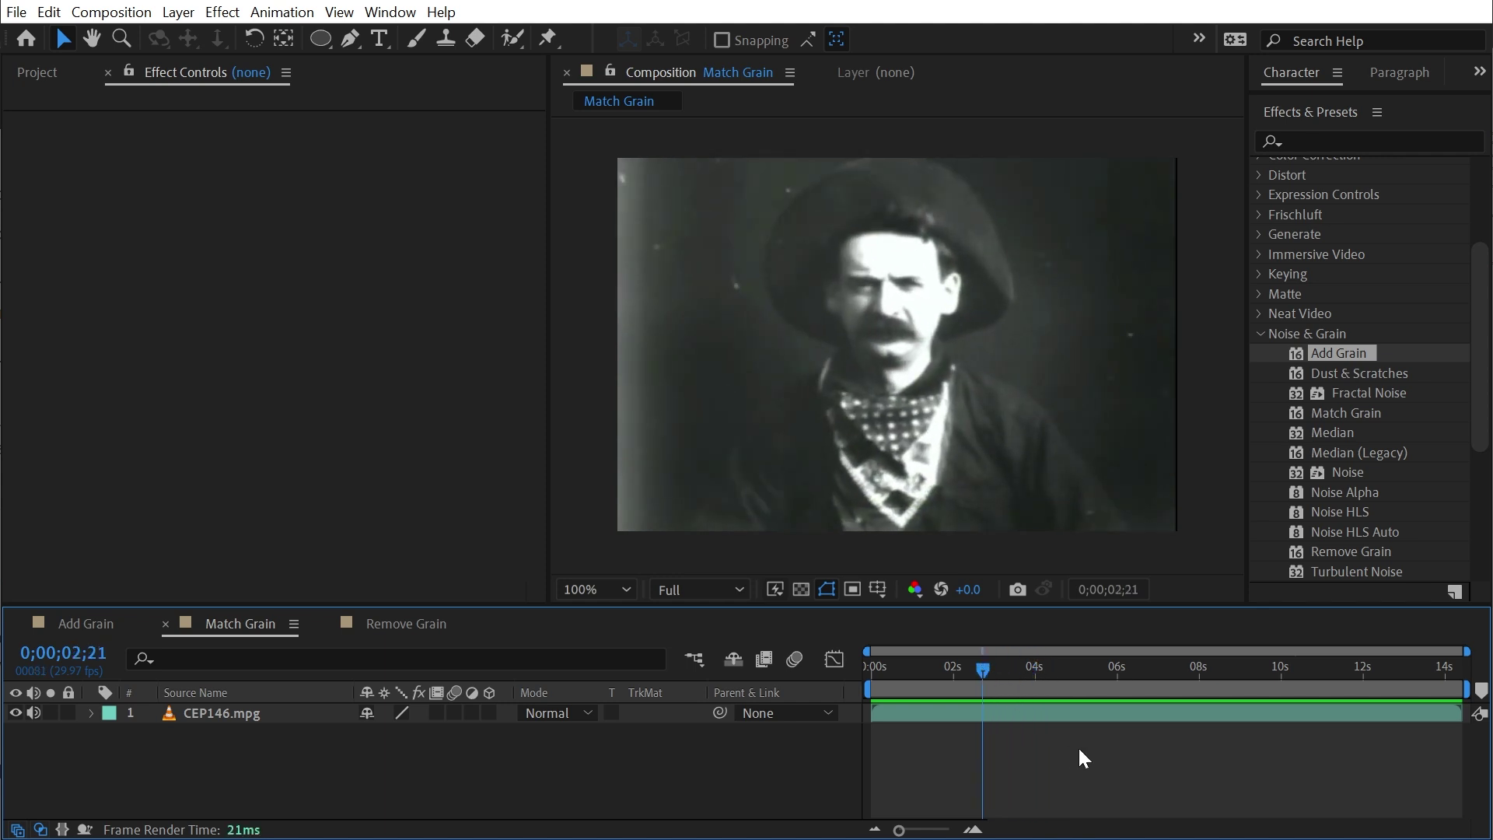
pyautogui.click(771, 360)
pyautogui.write('Wild')
pyautogui.press('Return')
pyautogui.write('W')
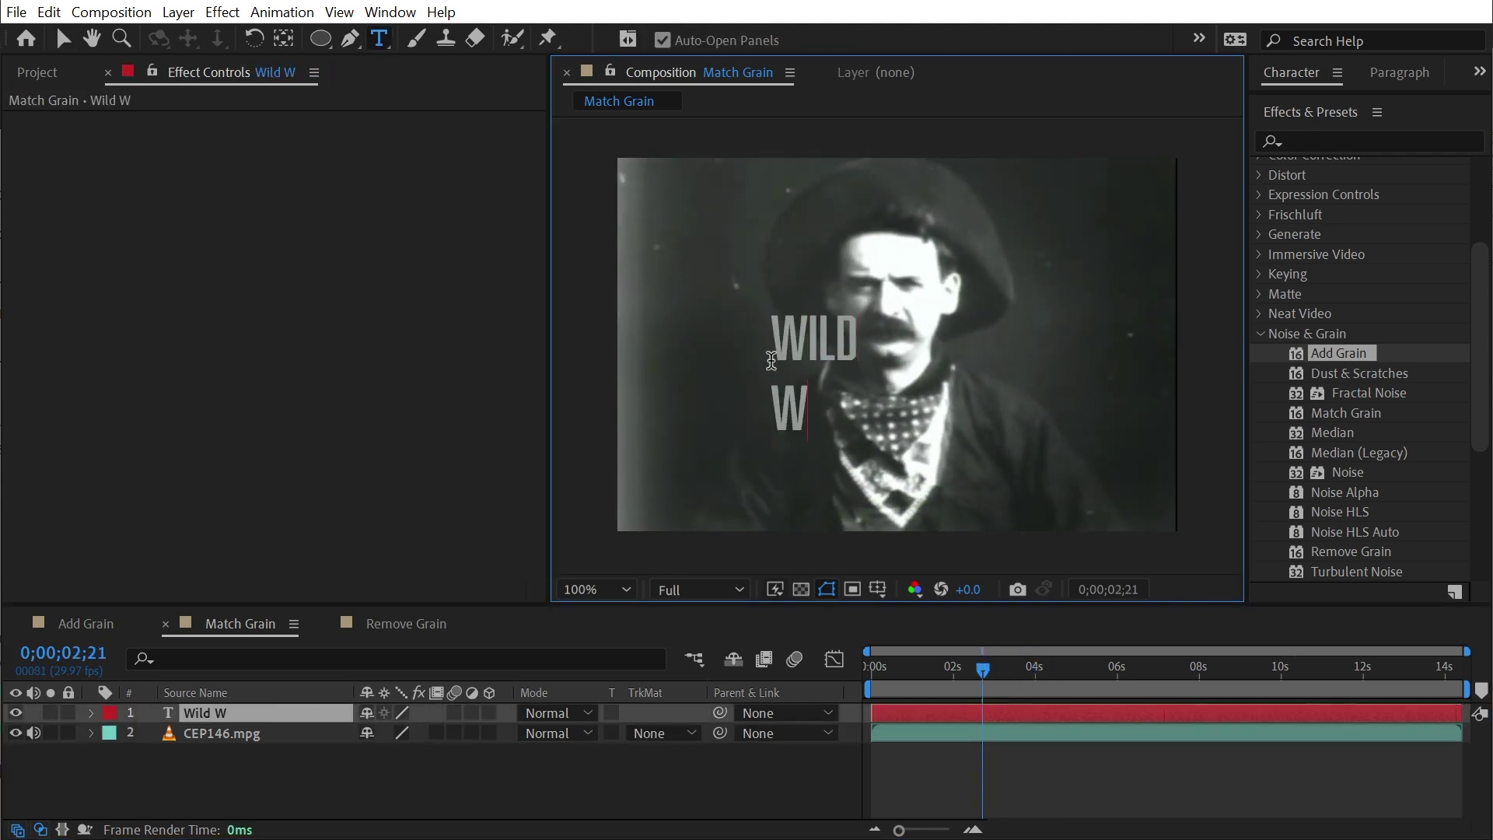
pyautogui.write('es')
pyautogui.press('Escape')
pyautogui.press('v')
pyautogui.moveTo(816, 354); pyautogui.dragTo(1085, 253)
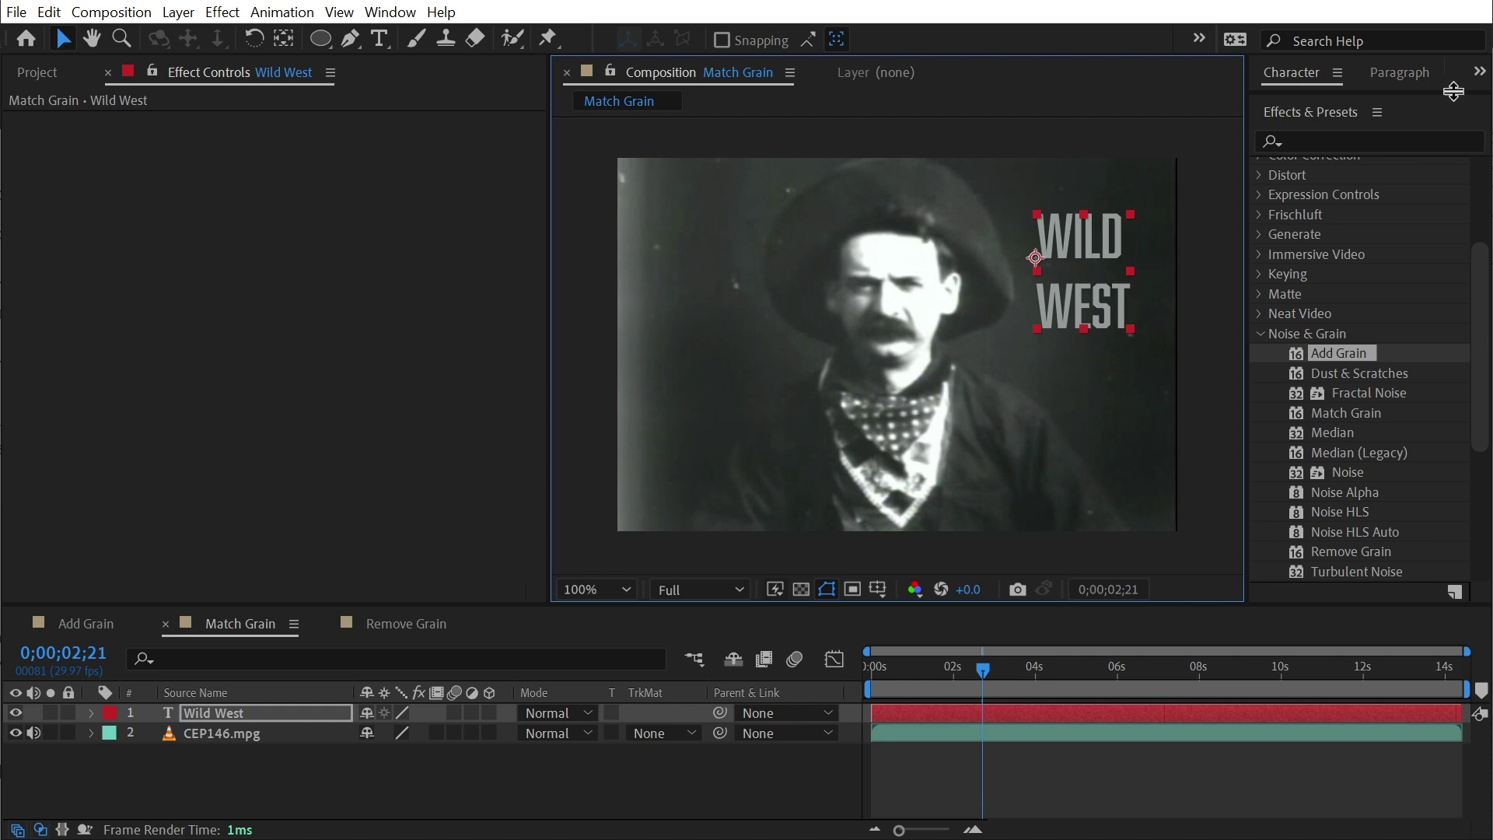
pyautogui.click(1431, 78)
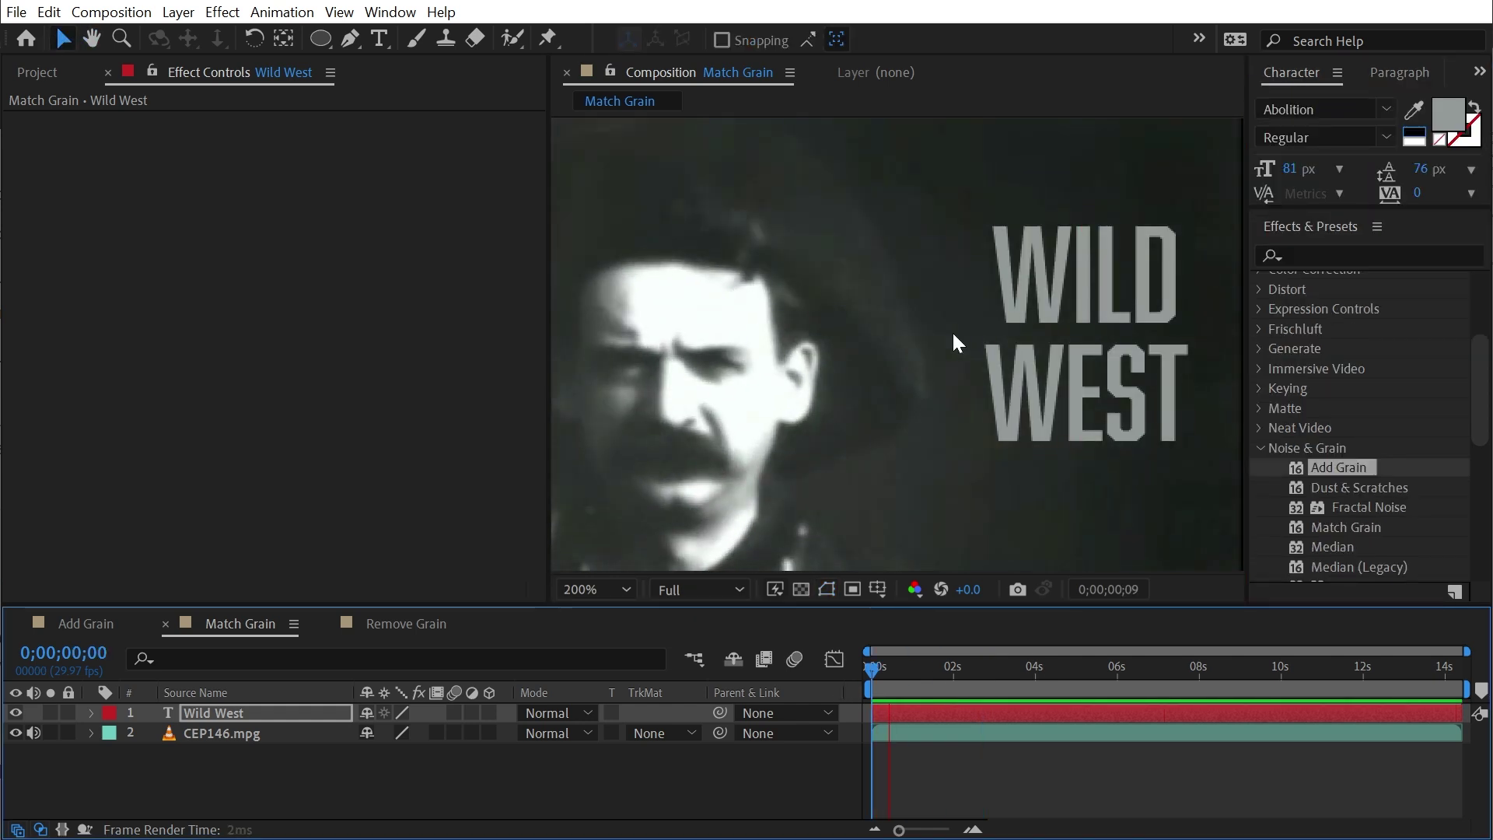
# - Play the composition from the start to compare the title with the grain in the footage
pyautogui.moveTo(1070, 669); pyautogui.dragTo(865, 672)
pyautogui.press('space')
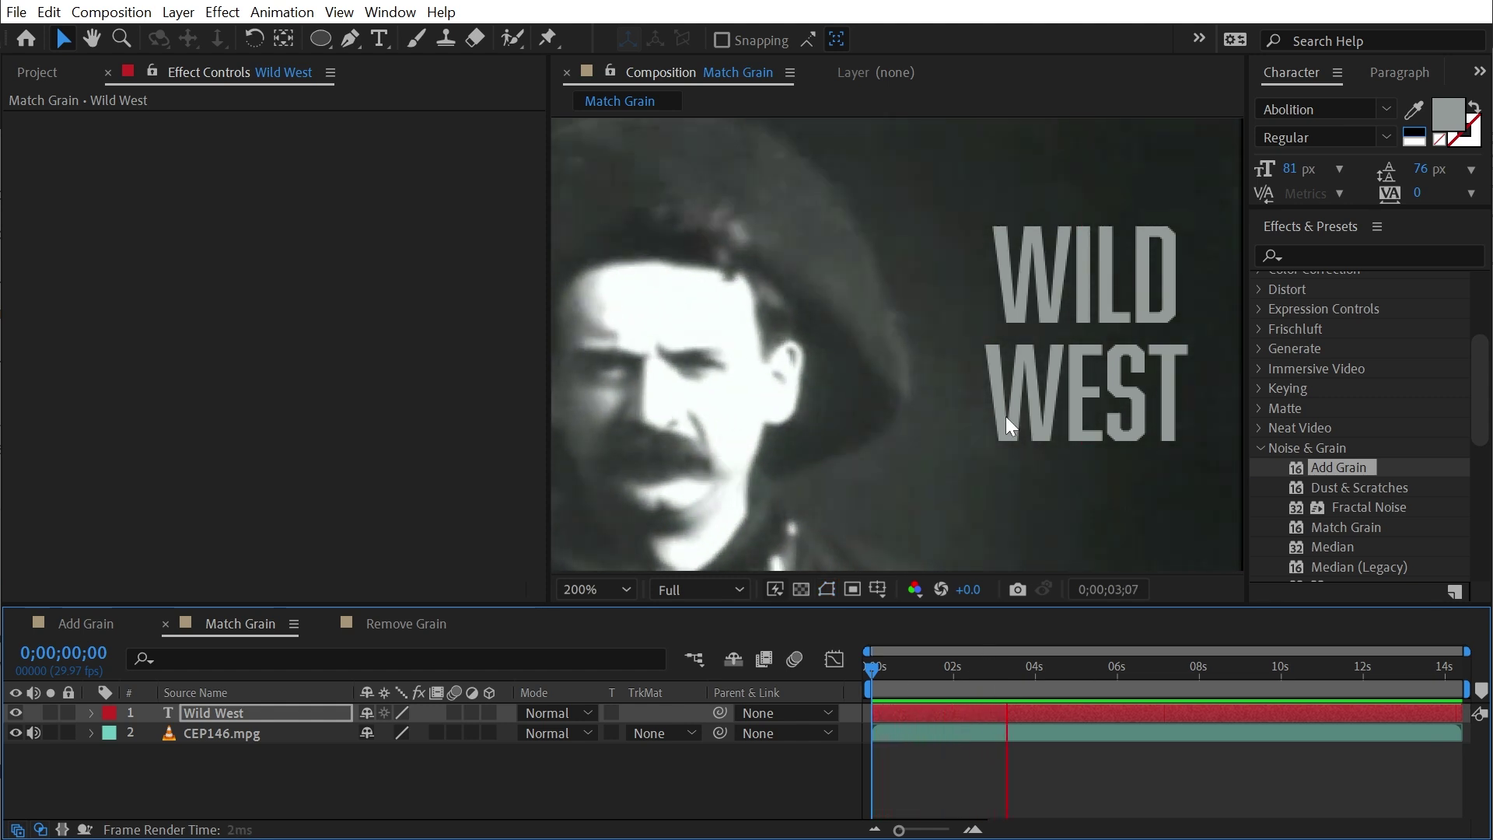
pyautogui.press('space')
# - Apply the Match Grain effect to the Wild West text and set its Viewing Mode to Final Output
pyautogui.scroll(-3, 1355, 432)
pyautogui.moveTo(1349, 424); pyautogui.dragTo(1095, 358)
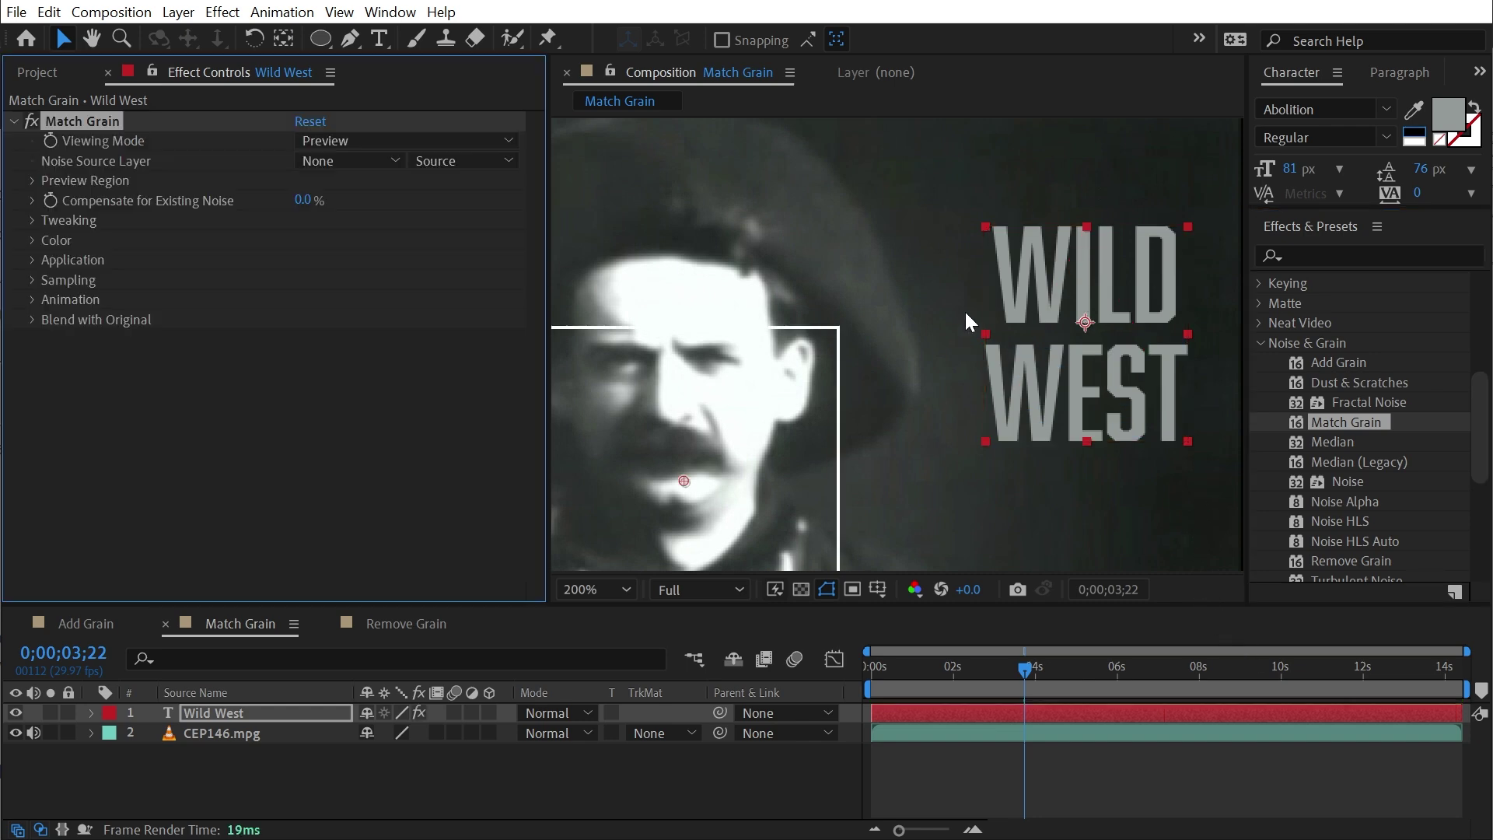
pyautogui.scroll(-2, 964, 309)
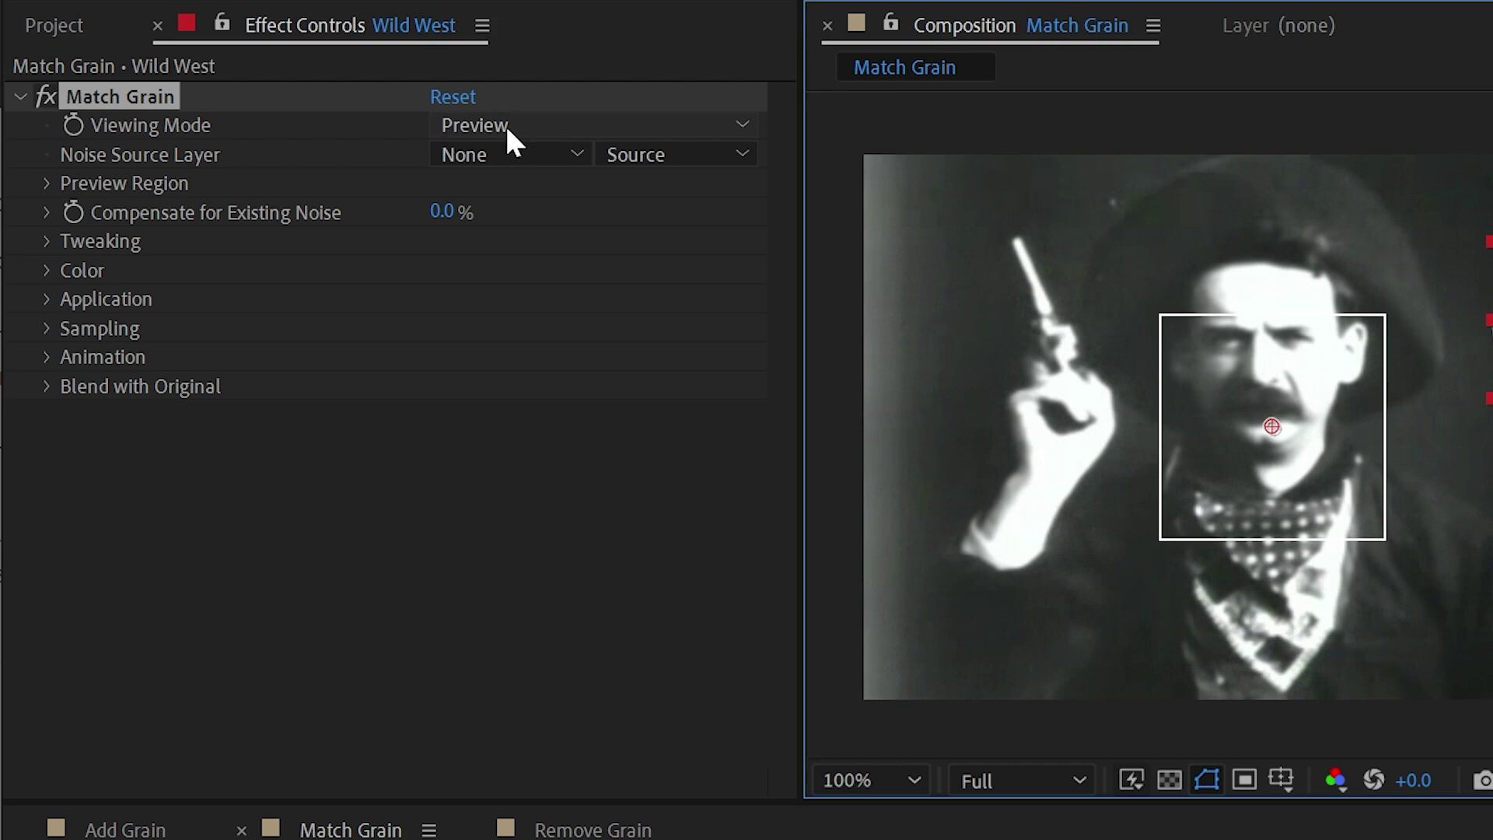
pyautogui.click(507, 131)
pyautogui.click(584, 301)
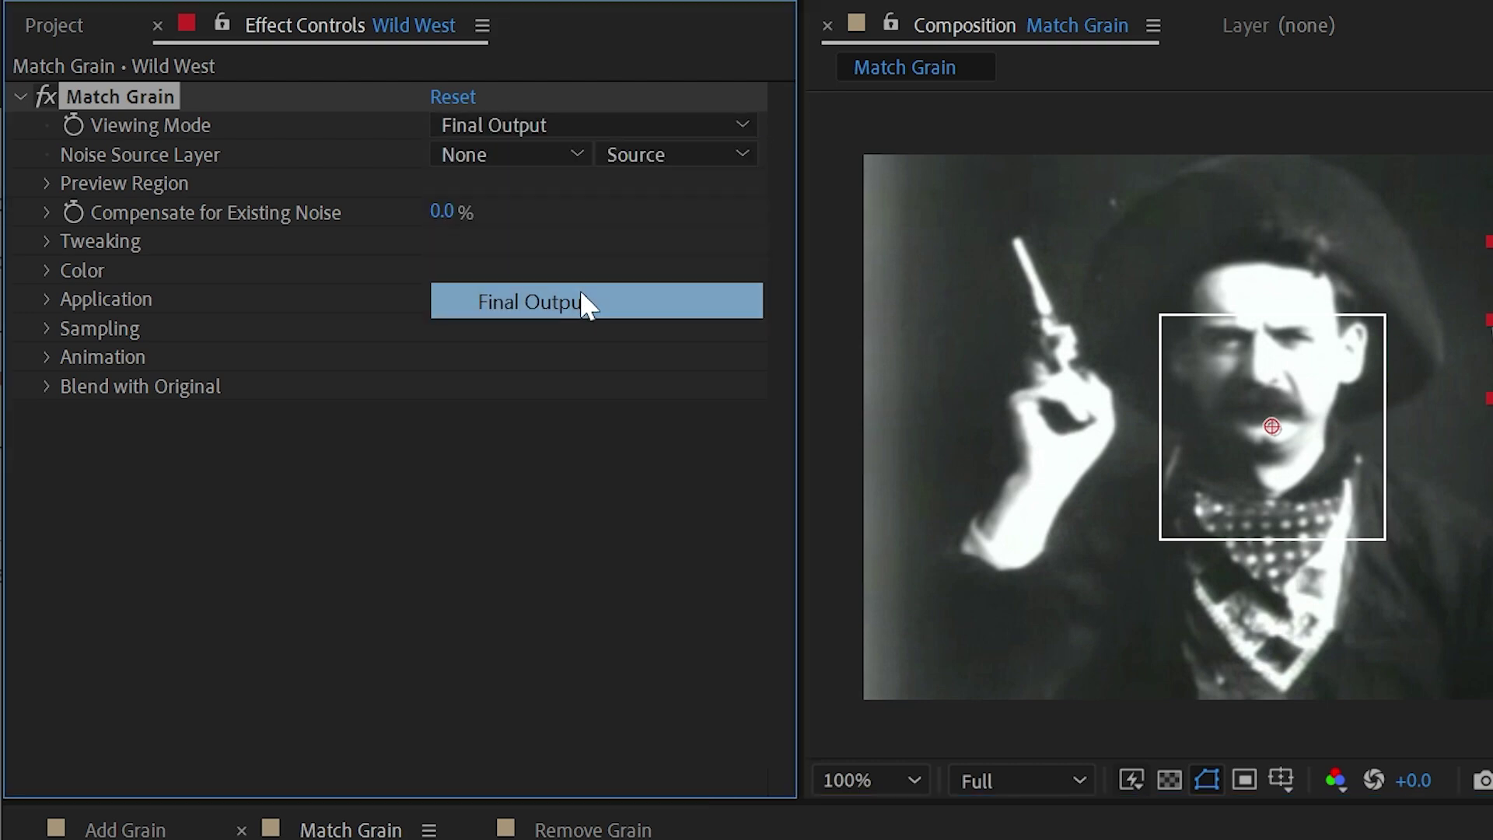
# - Inspect the default grain on the title and set the Noise Source Layer to CEP146.mpg
pyautogui.scroll(1, 1444, 336)
pyautogui.moveTo(1444, 336); pyautogui.dragTo(1240, 404)
pyautogui.scroll(1, 1307, 416)
pyautogui.scroll(-1, 1404, 392)
pyautogui.scroll(1, 1404, 392)
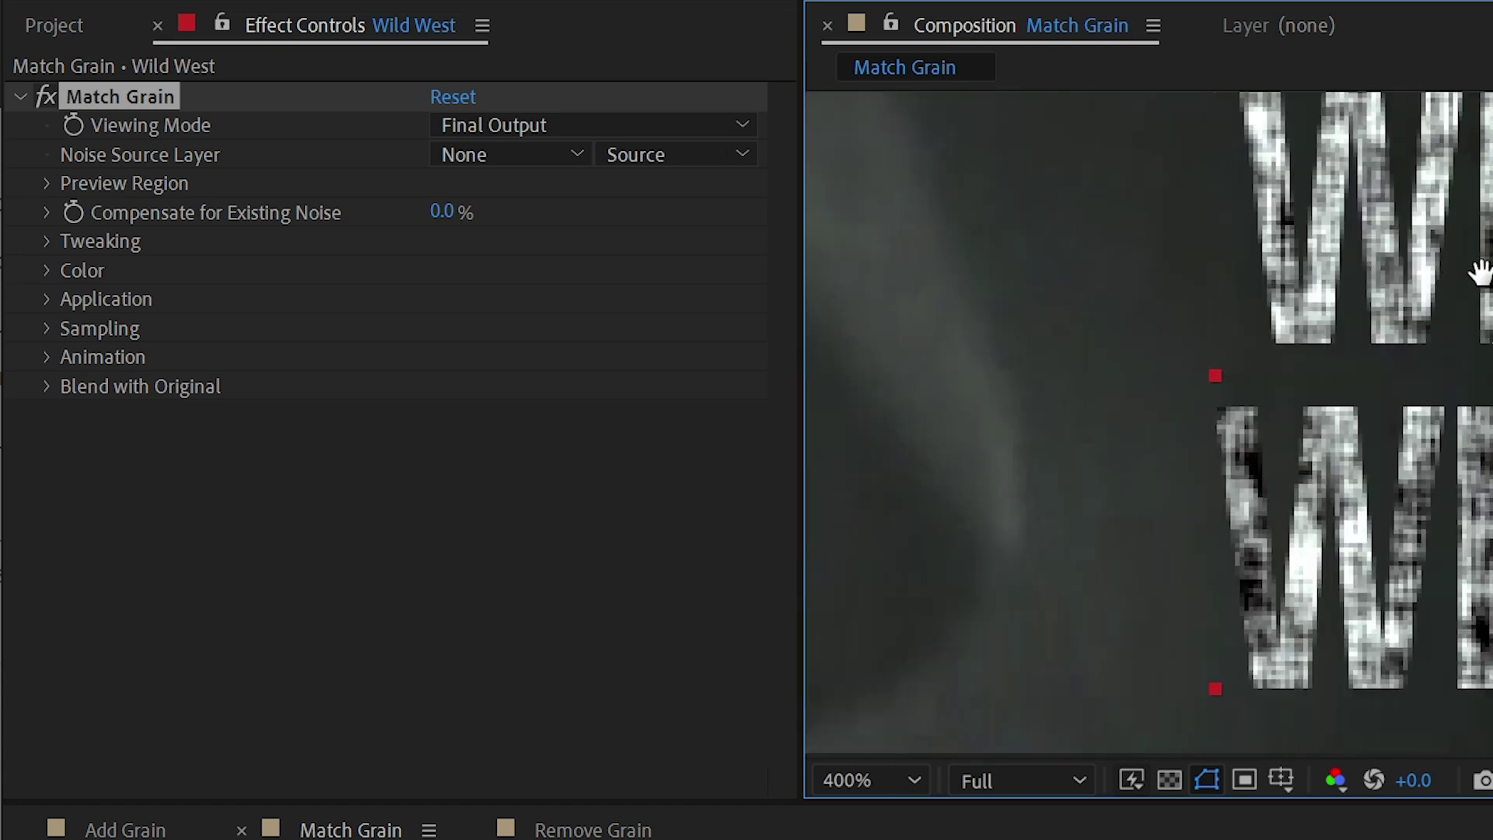
pyautogui.scroll(-1, 1366, 357)
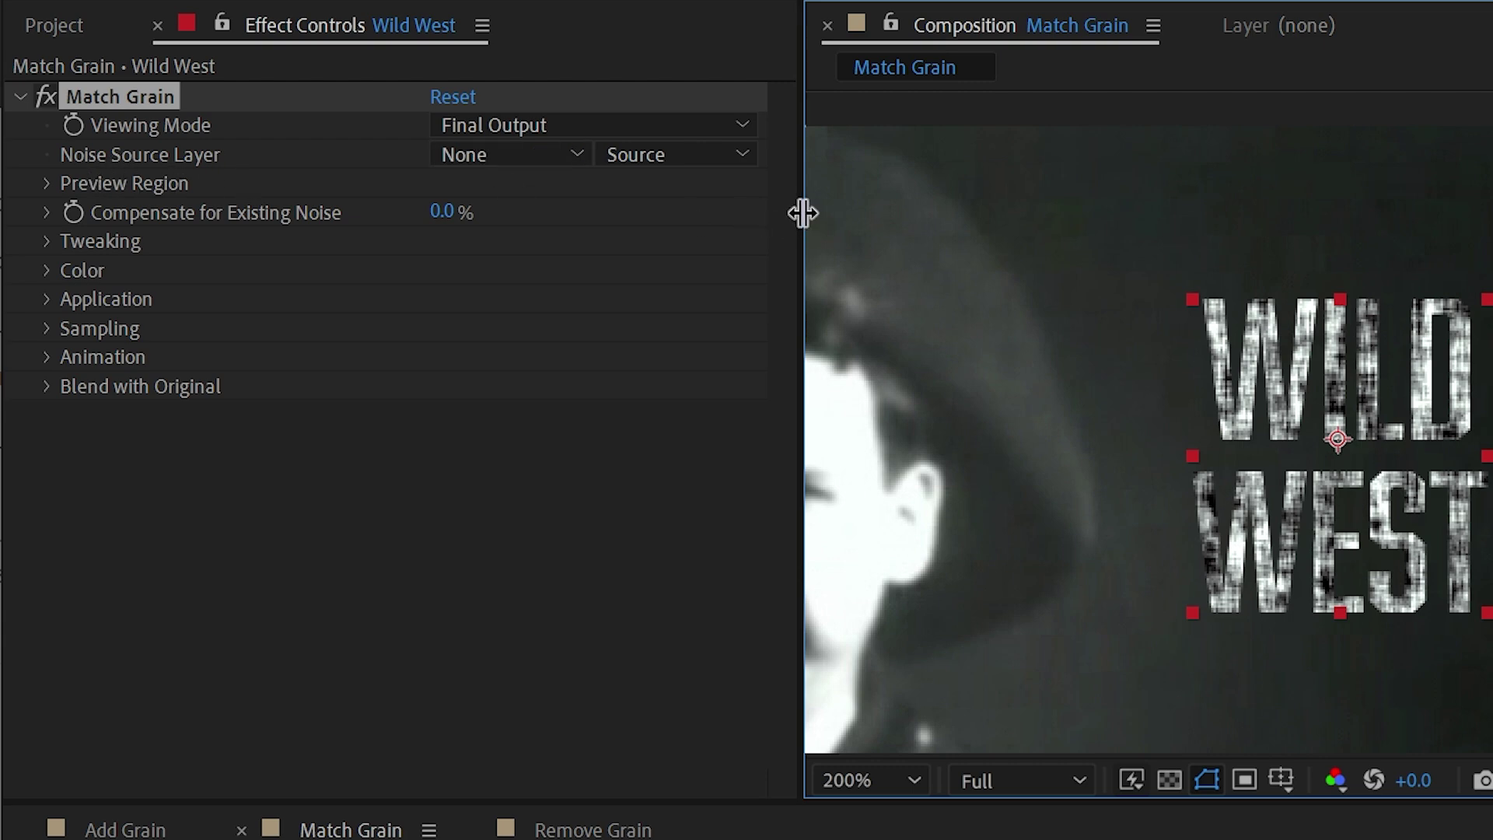
pyautogui.moveTo(803, 212); pyautogui.dragTo(517, 207)
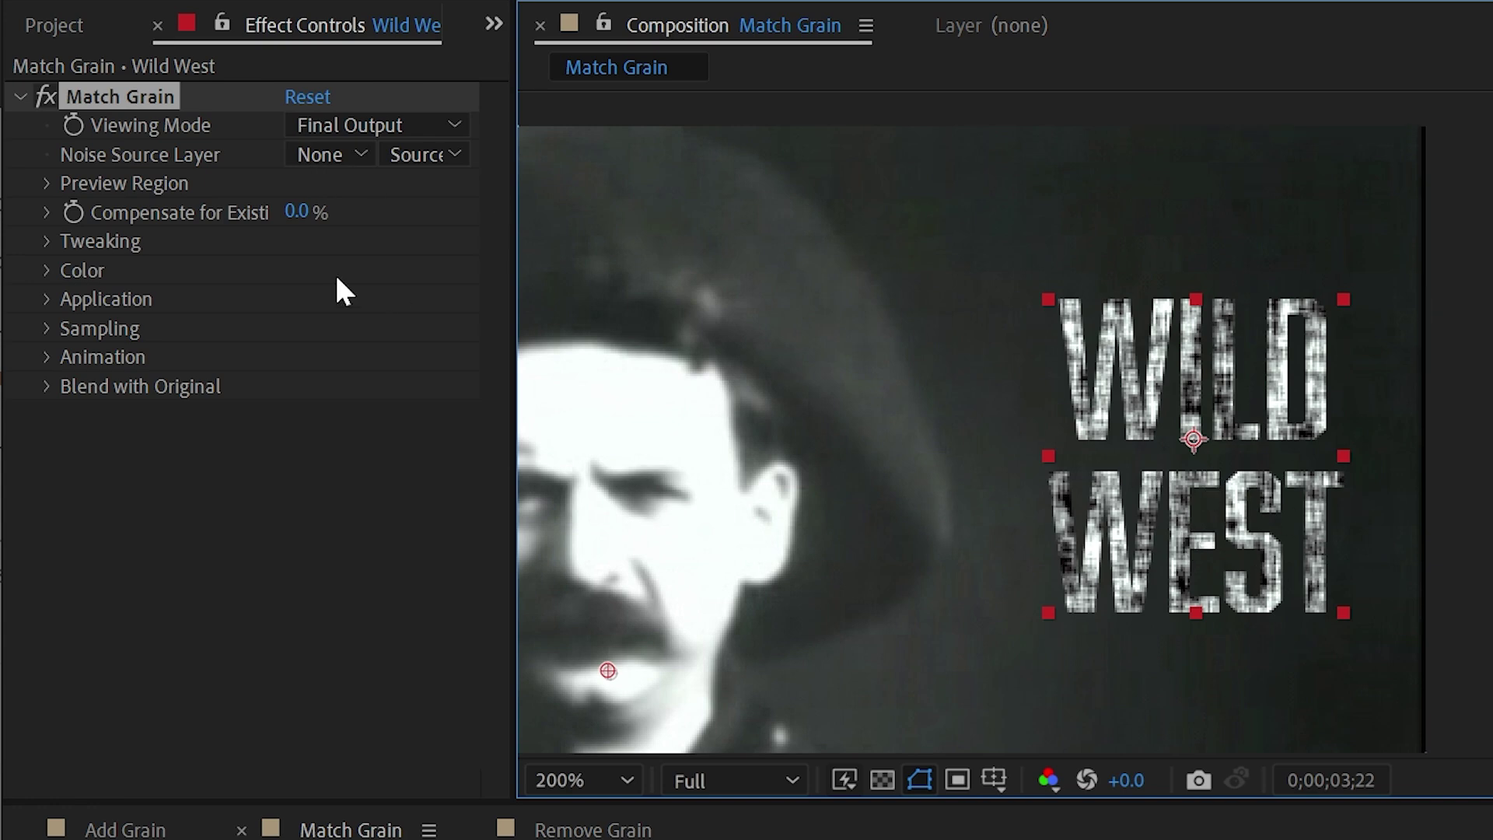
pyautogui.click(325, 162)
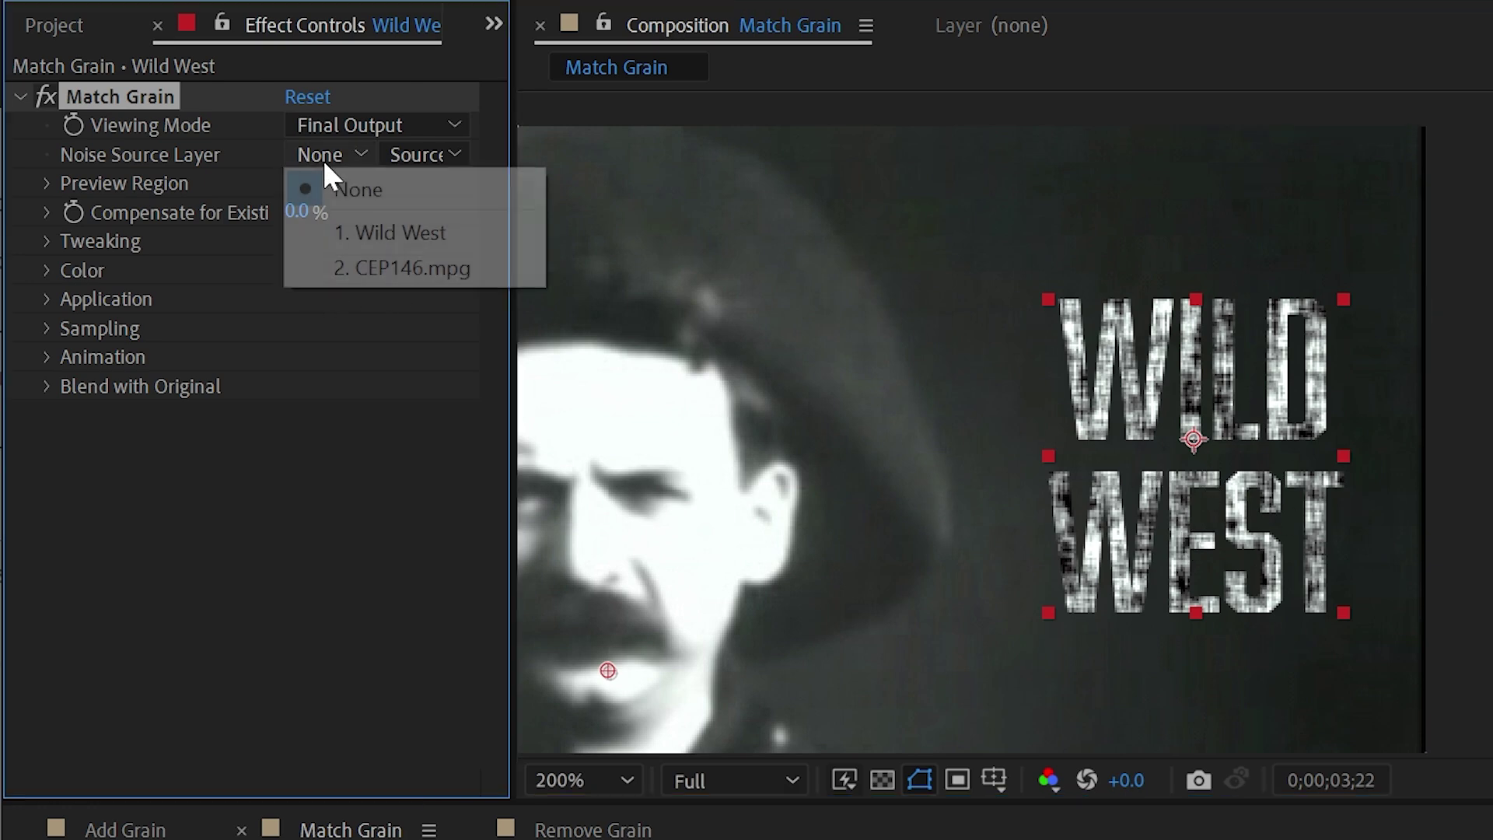
pyautogui.click(406, 269)
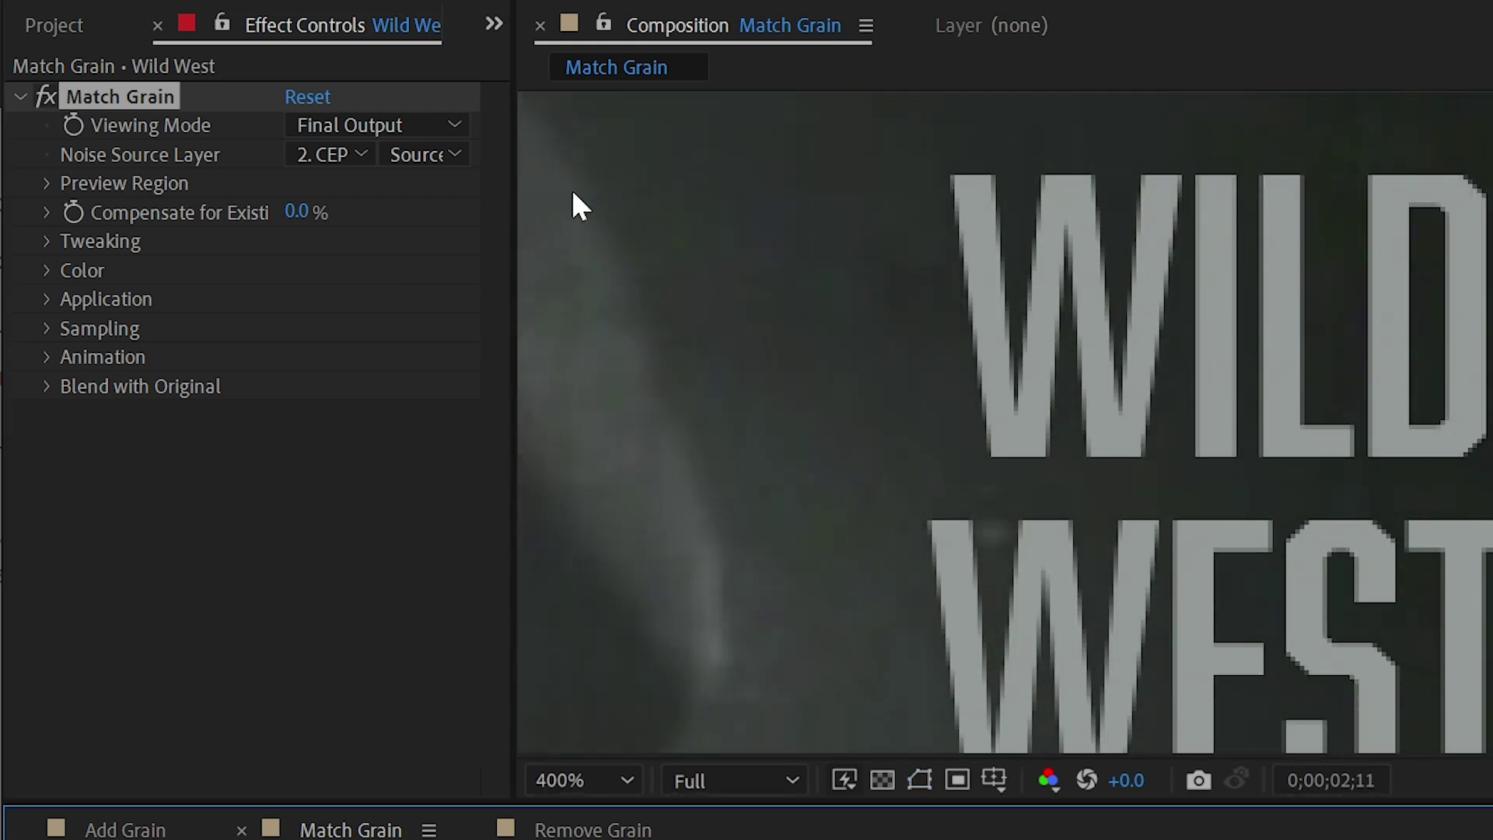
# - Try Compensate for Existing Noise at 10% and play the result on the title
pyautogui.click(511, 228)
pyautogui.moveTo(511, 228); pyautogui.dragTo(692, 228)
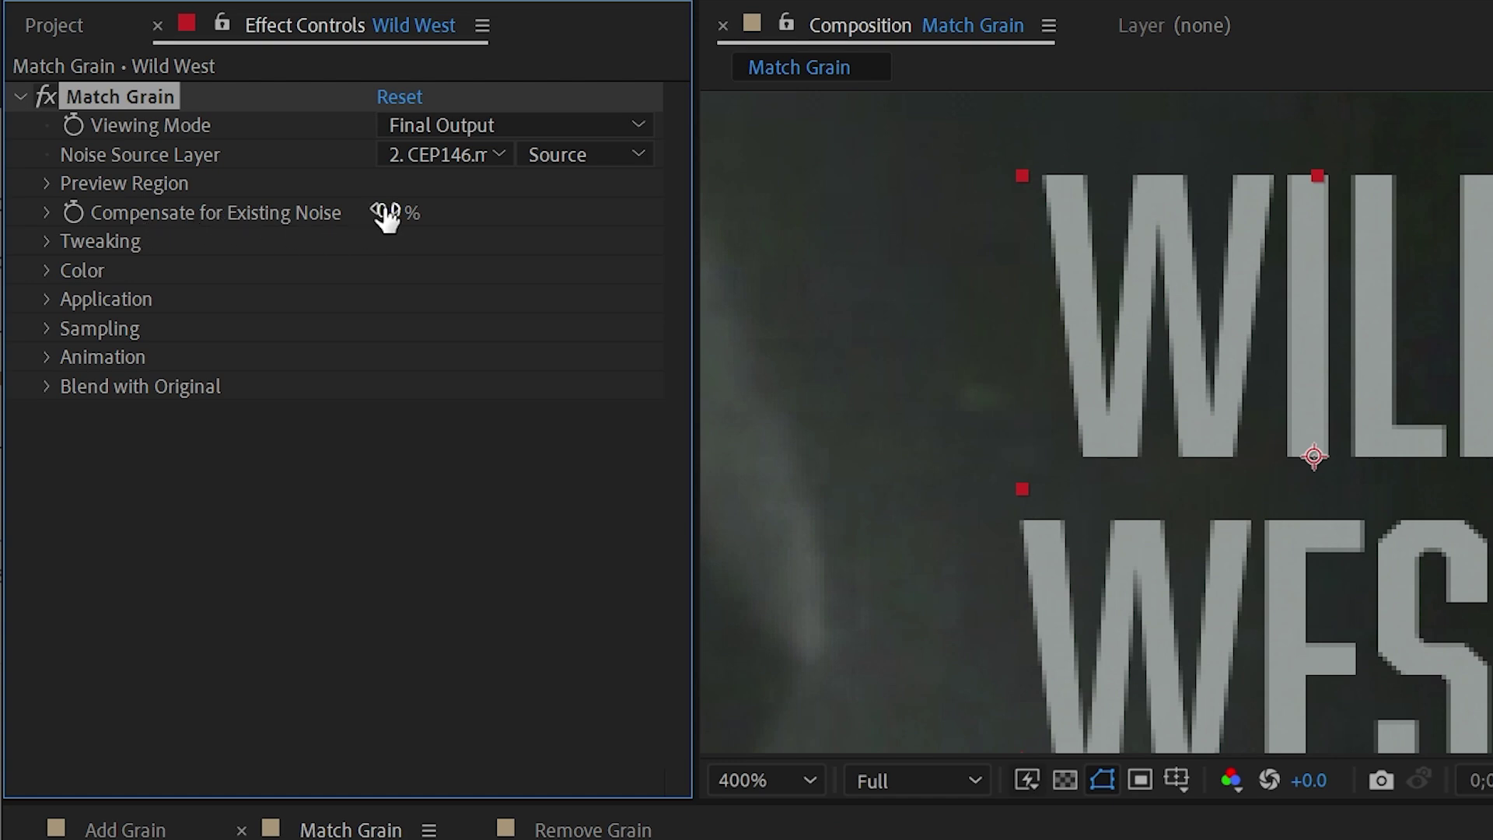
pyautogui.moveTo(387, 210); pyautogui.dragTo(397, 205)
pyautogui.press('space')
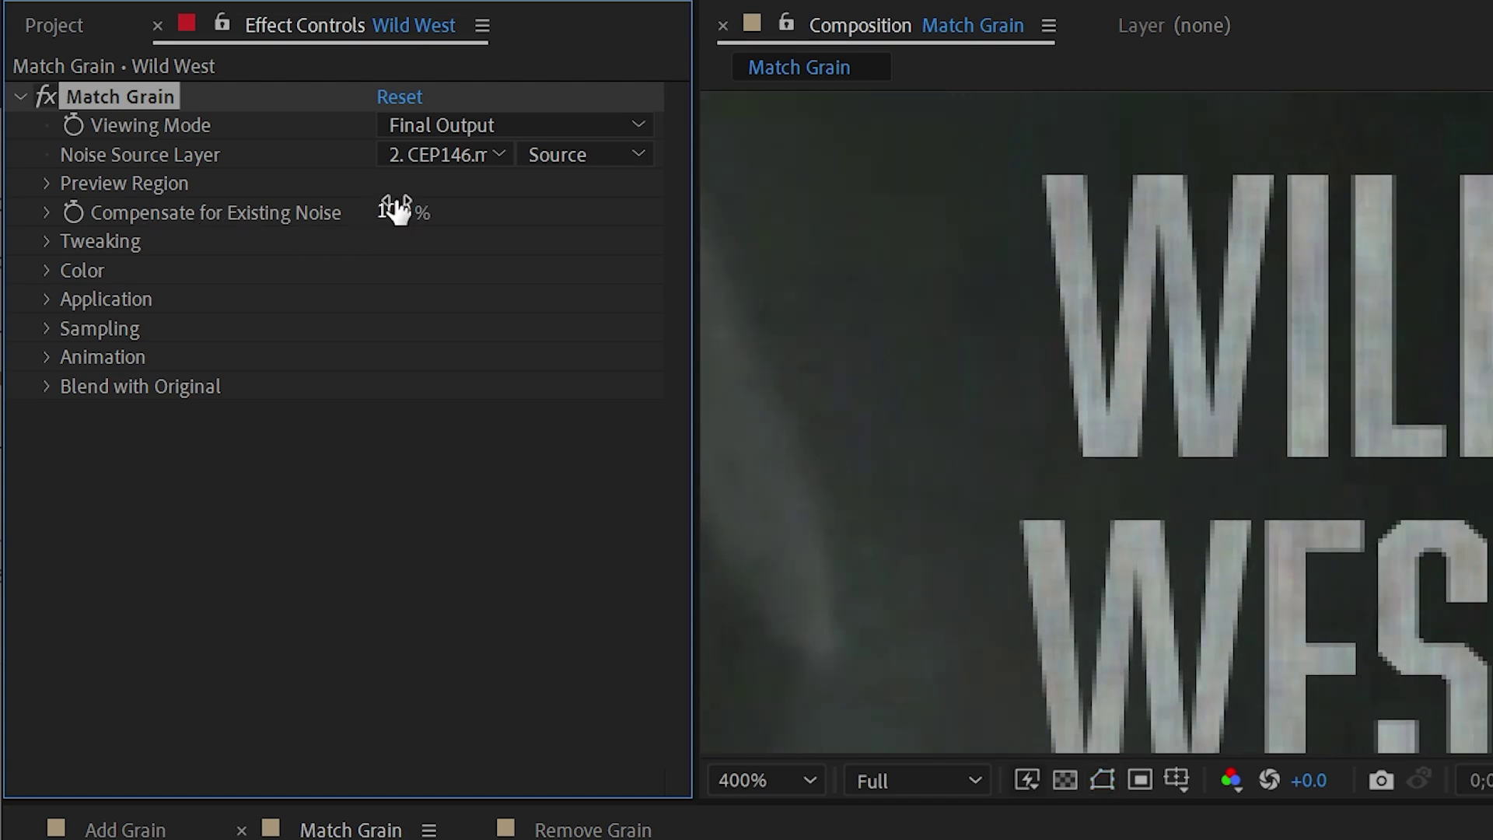
# - Lower Compensate for Existing Noise to 4%
pyautogui.click(395, 213)
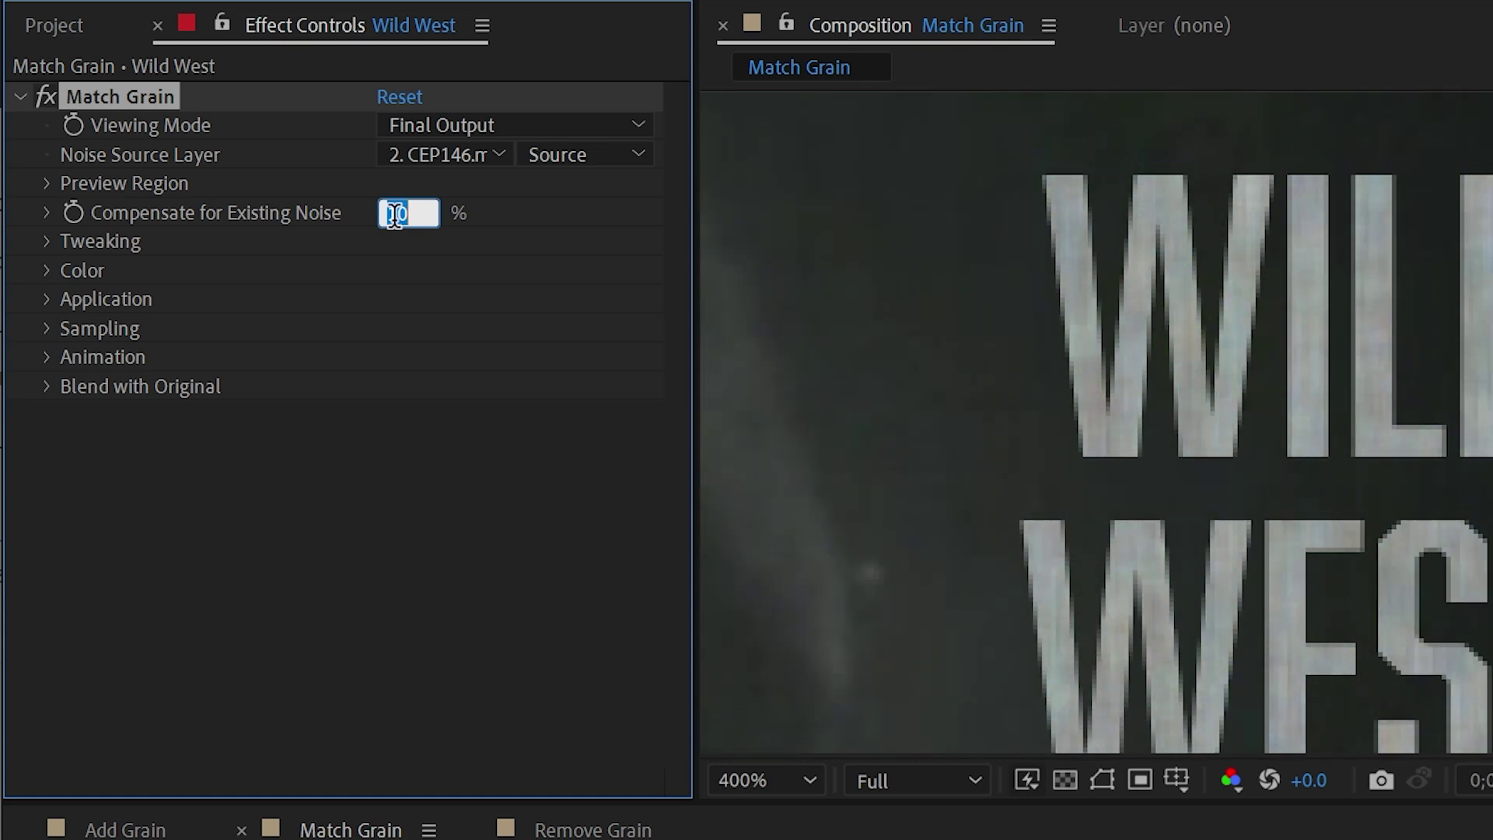
pyautogui.write('20')
pyautogui.press('Return')
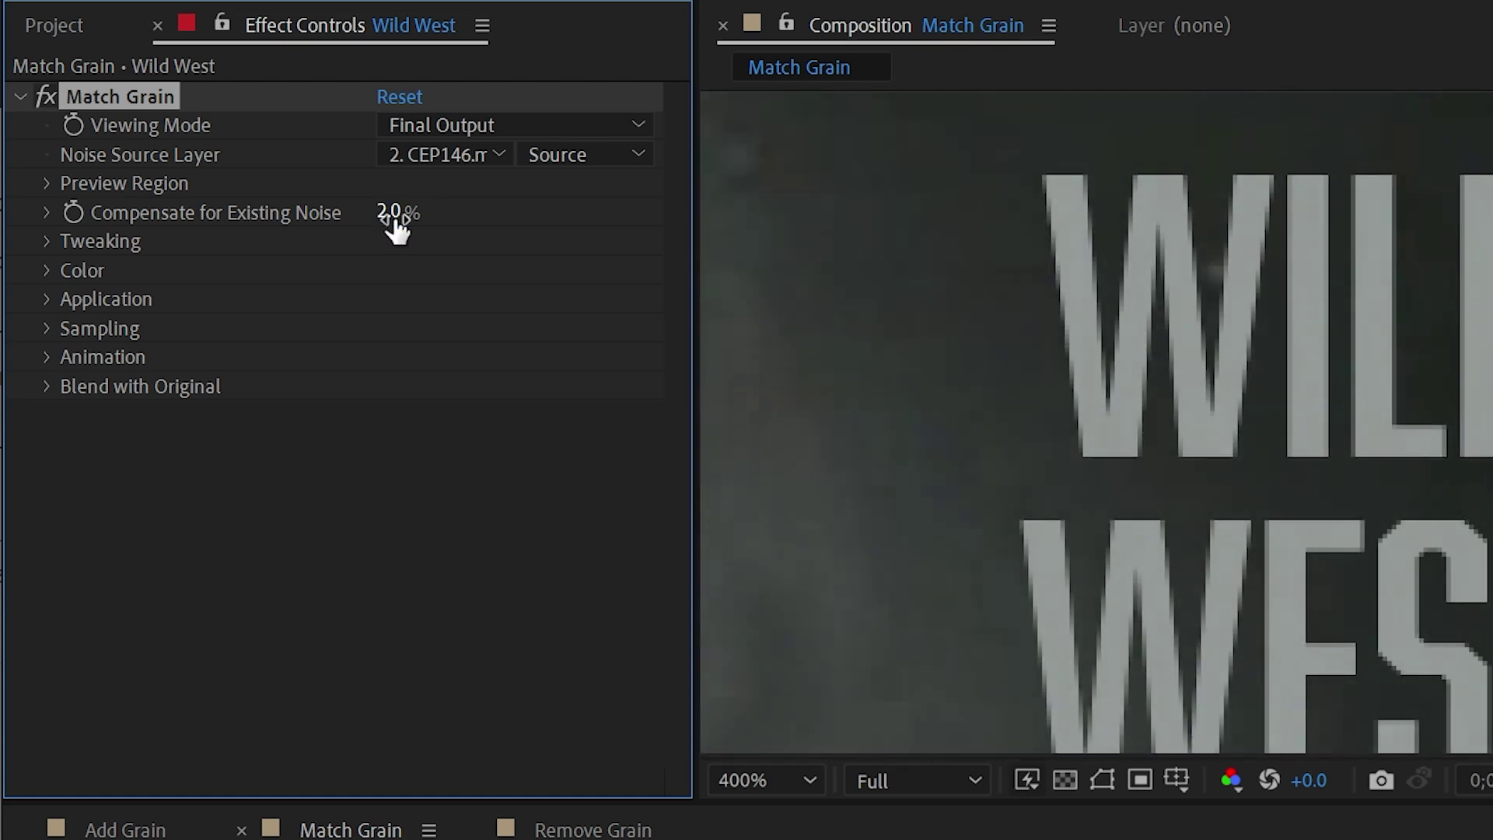
pyautogui.click(394, 215)
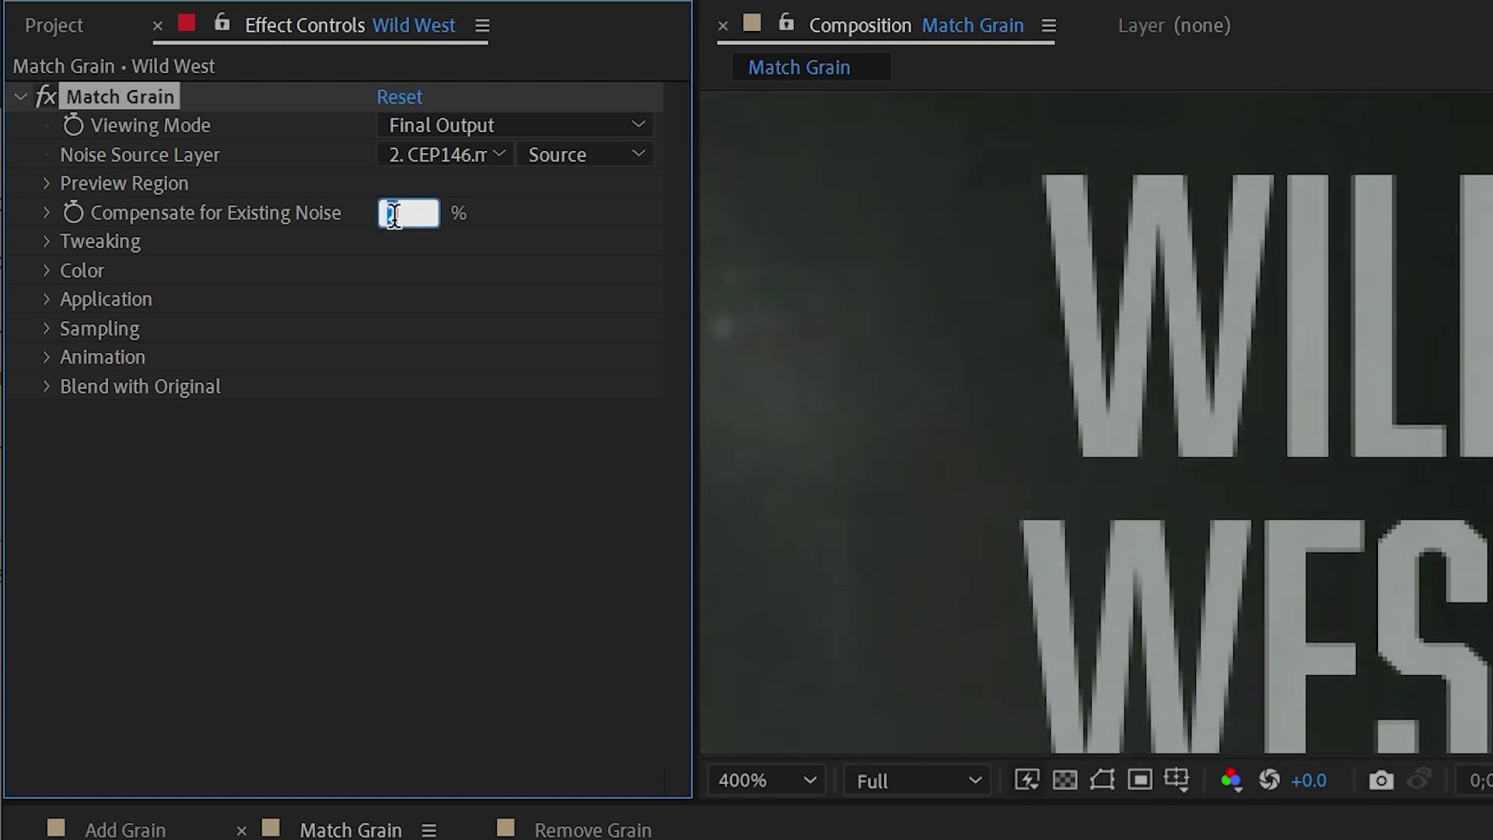
pyautogui.press('Return')
pyautogui.click(394, 214)
pyautogui.write('40')
pyautogui.press('Return')
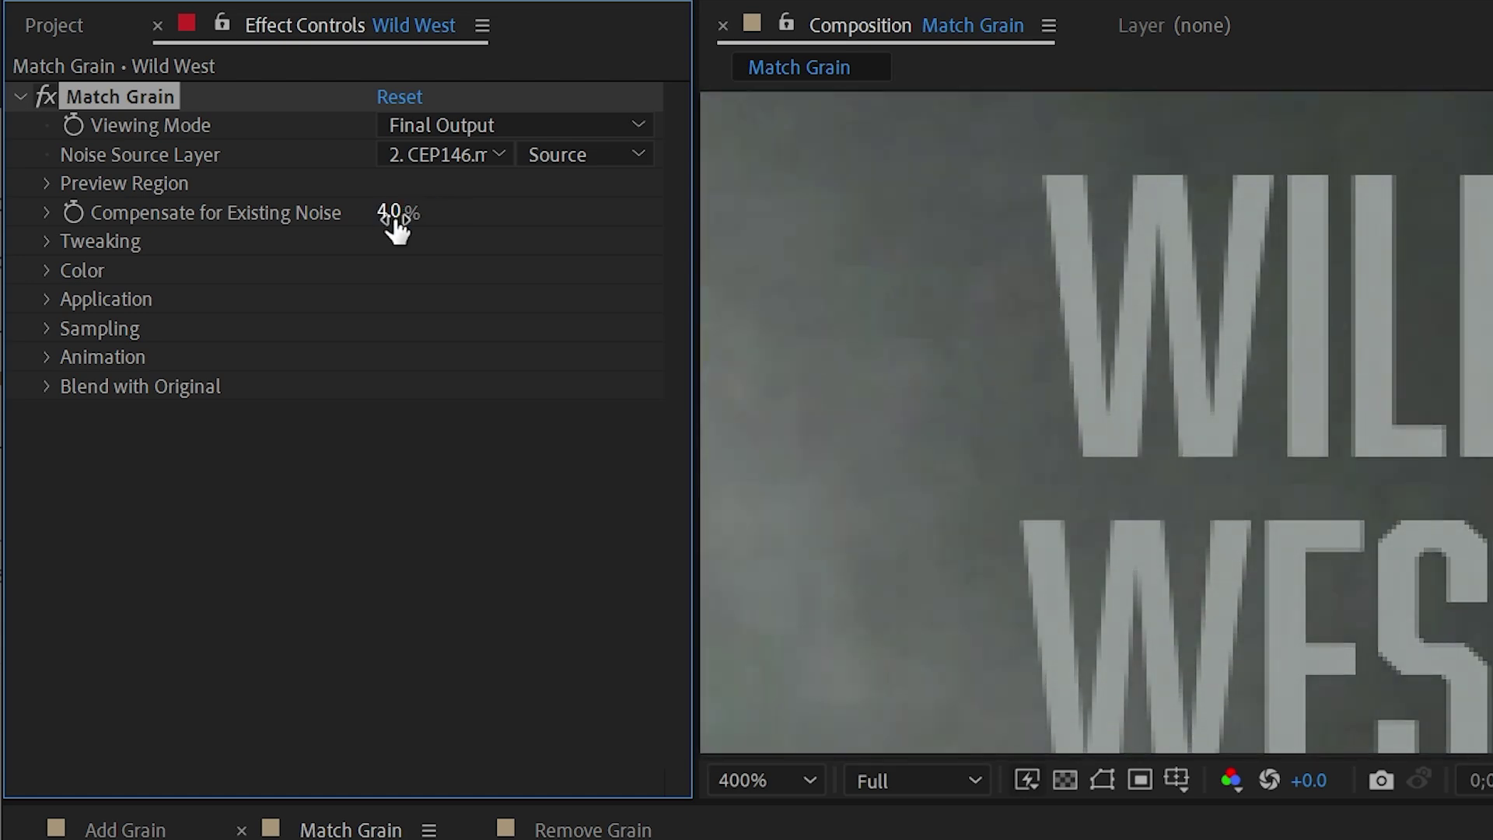
# - Play the title over the footage to compare their grain, and review the Preview Region settings
pyautogui.scroll(-2, 1448, 482)
pyautogui.press('space')
pyautogui.press('space')
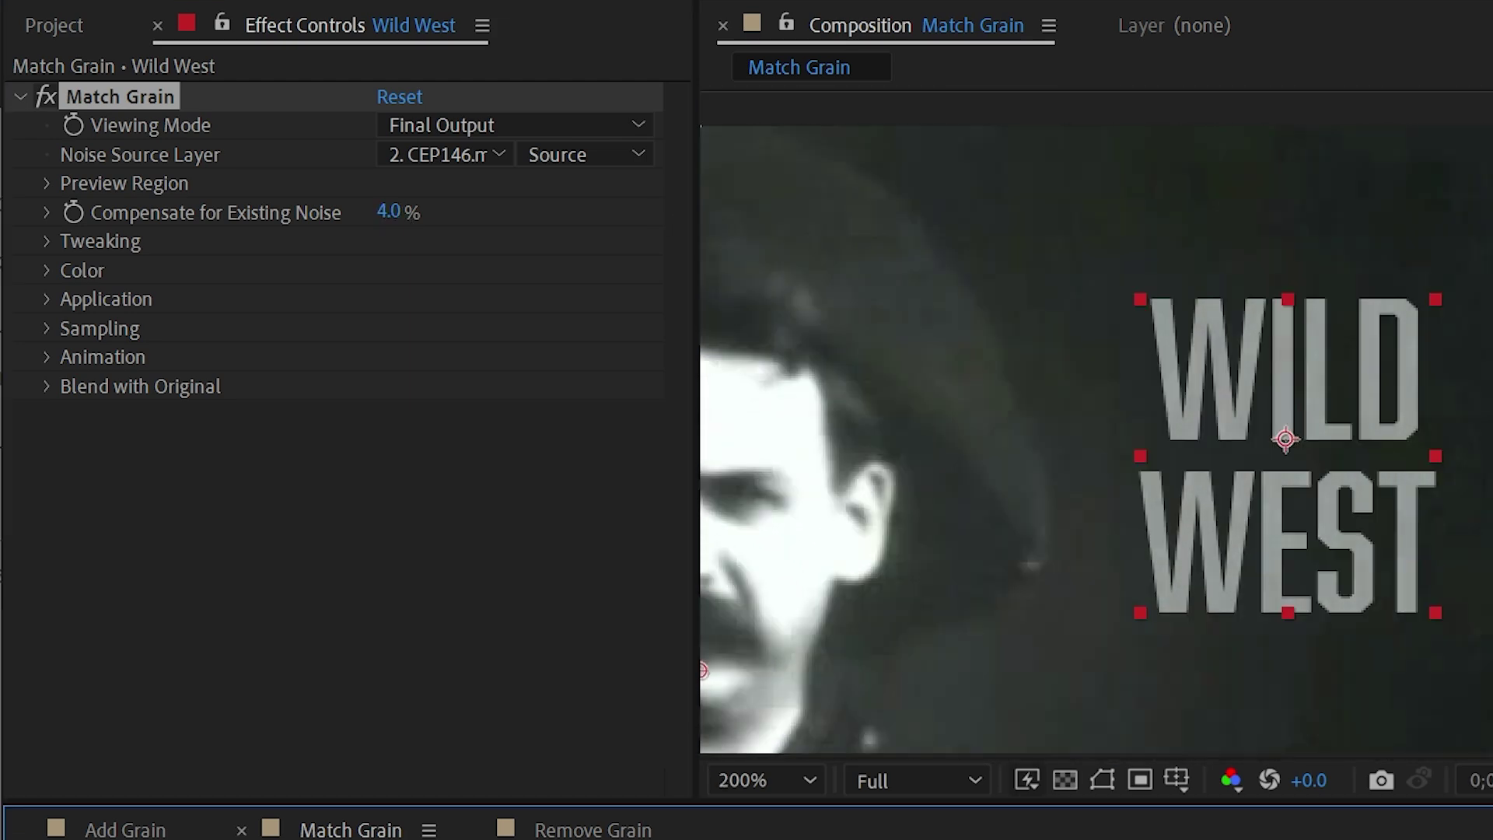
pyautogui.scroll(2, 1276, 540)
pyautogui.scroll(-1, 943, 433)
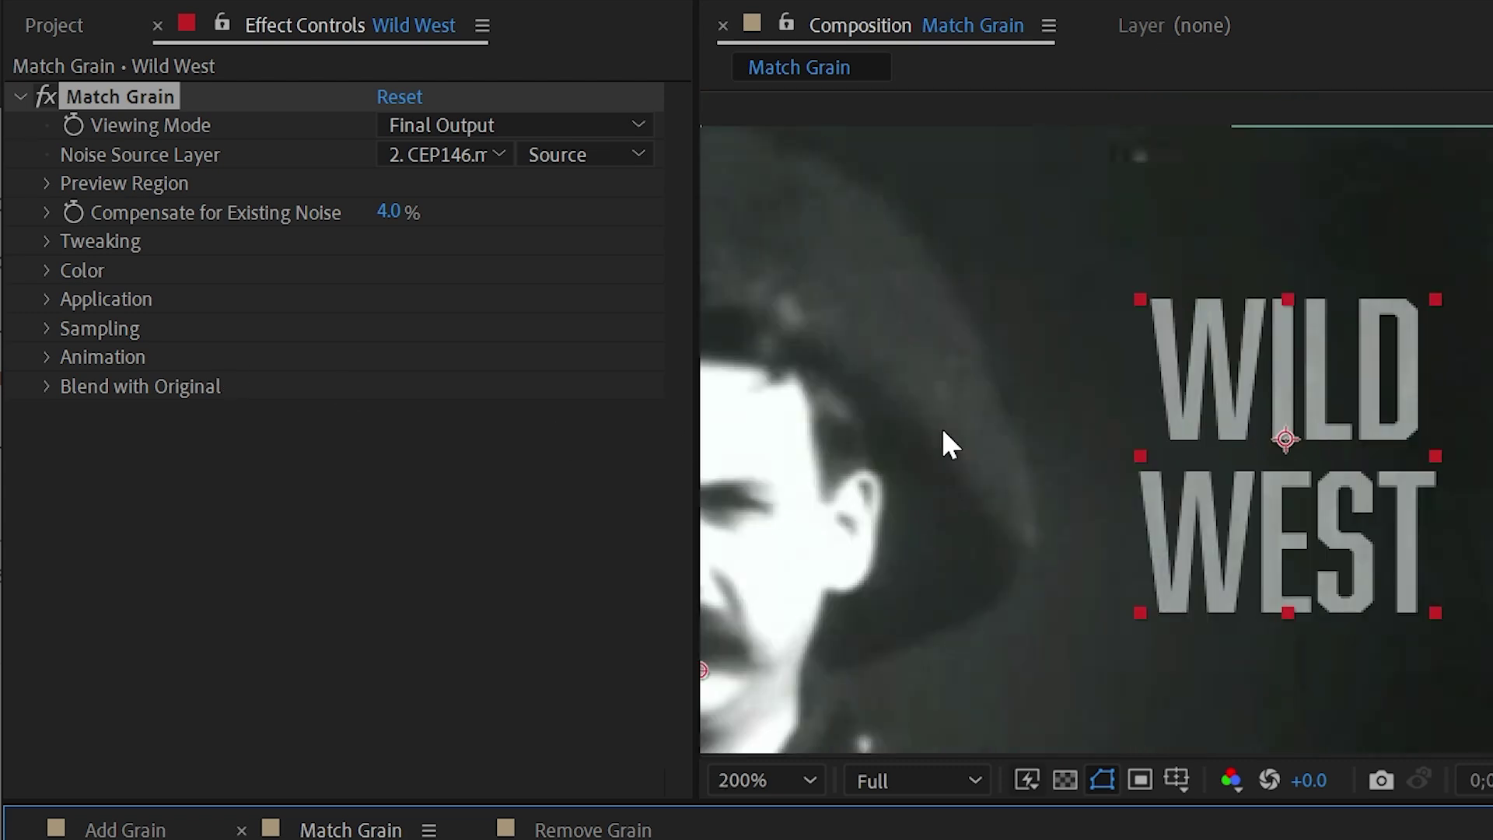
pyautogui.moveTo(1044, 475); pyautogui.dragTo(1272, 413)
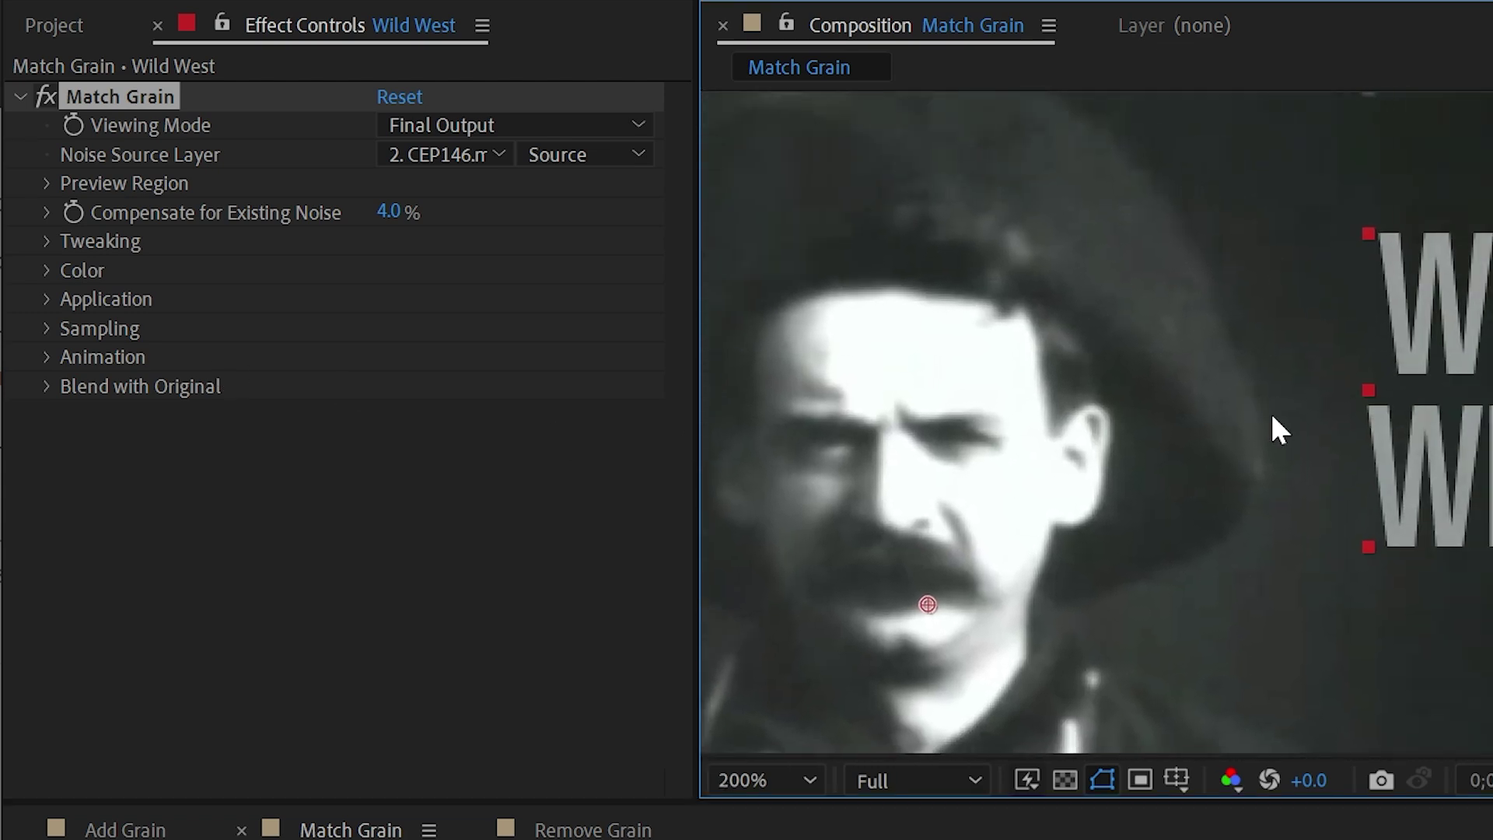
pyautogui.click(61, 184)
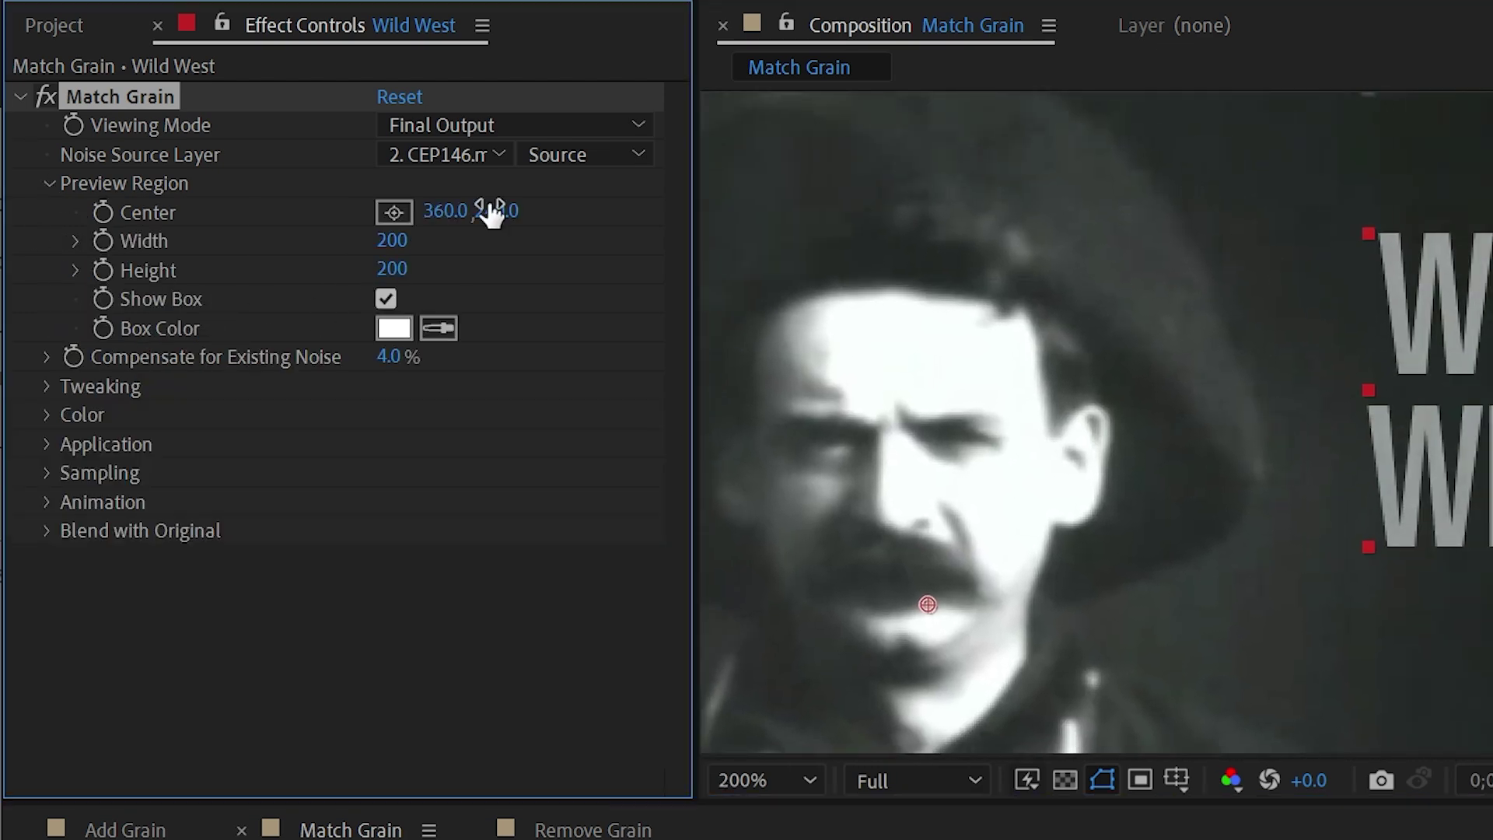
pyautogui.click(51, 186)
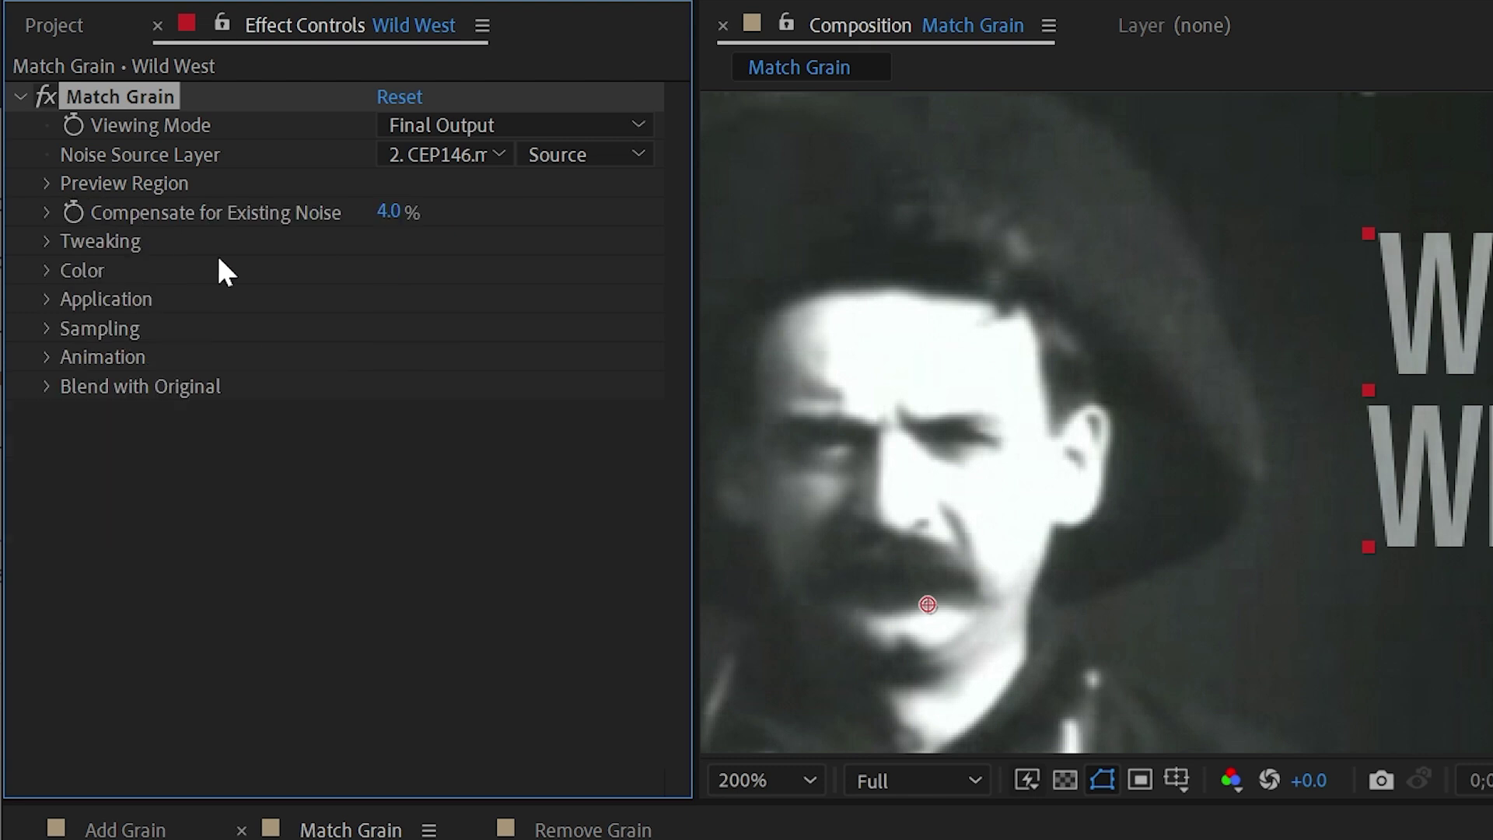
# - Raise the Intensity of the matched grain and set Compensate for Existing Noise to 9%
pyautogui.click(45, 241)
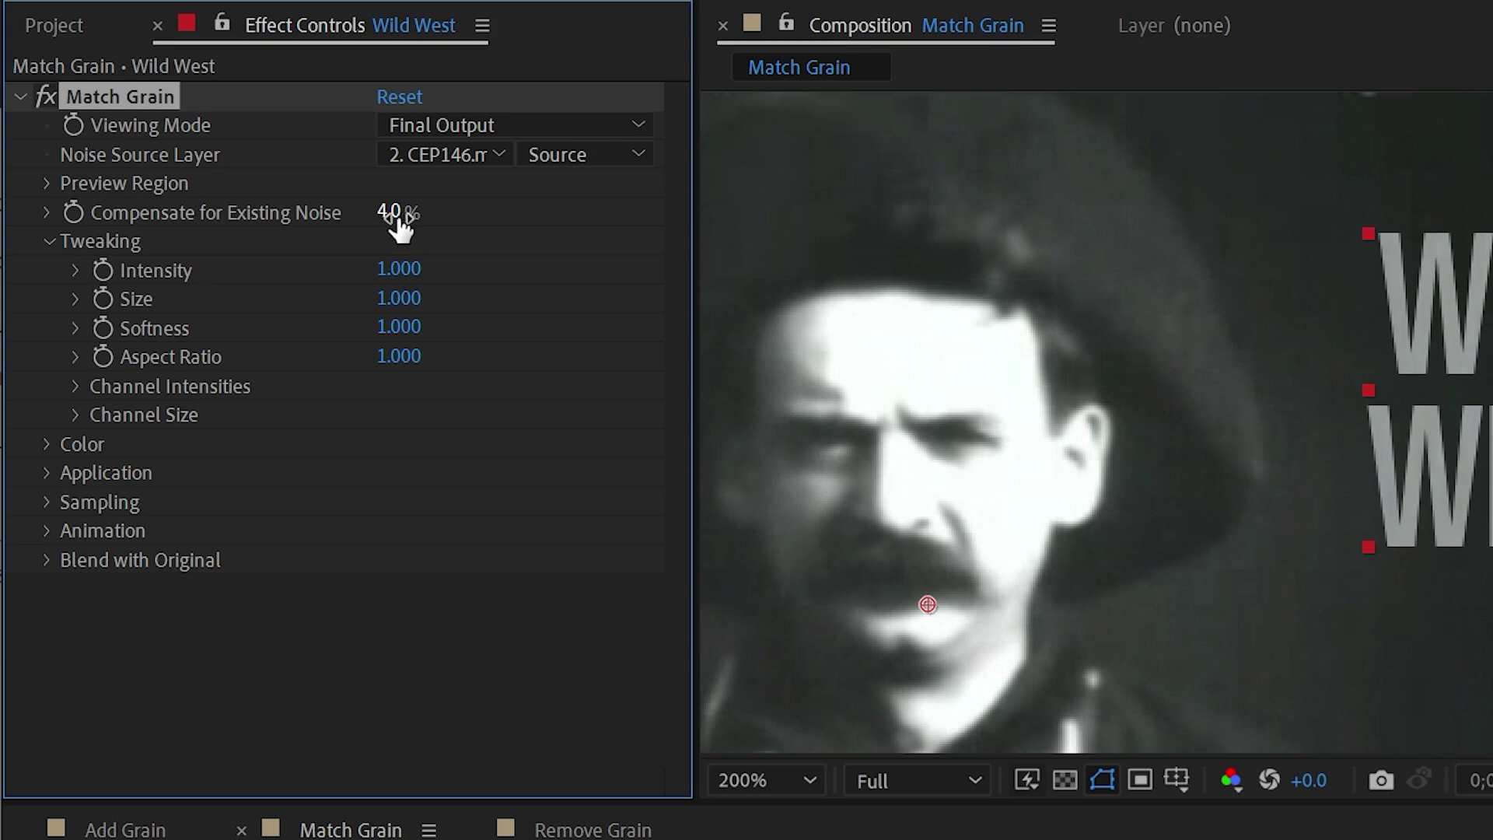
pyautogui.moveTo(395, 223); pyautogui.dragTo(361, 216)
pyautogui.moveTo(395, 274); pyautogui.dragTo(444, 276)
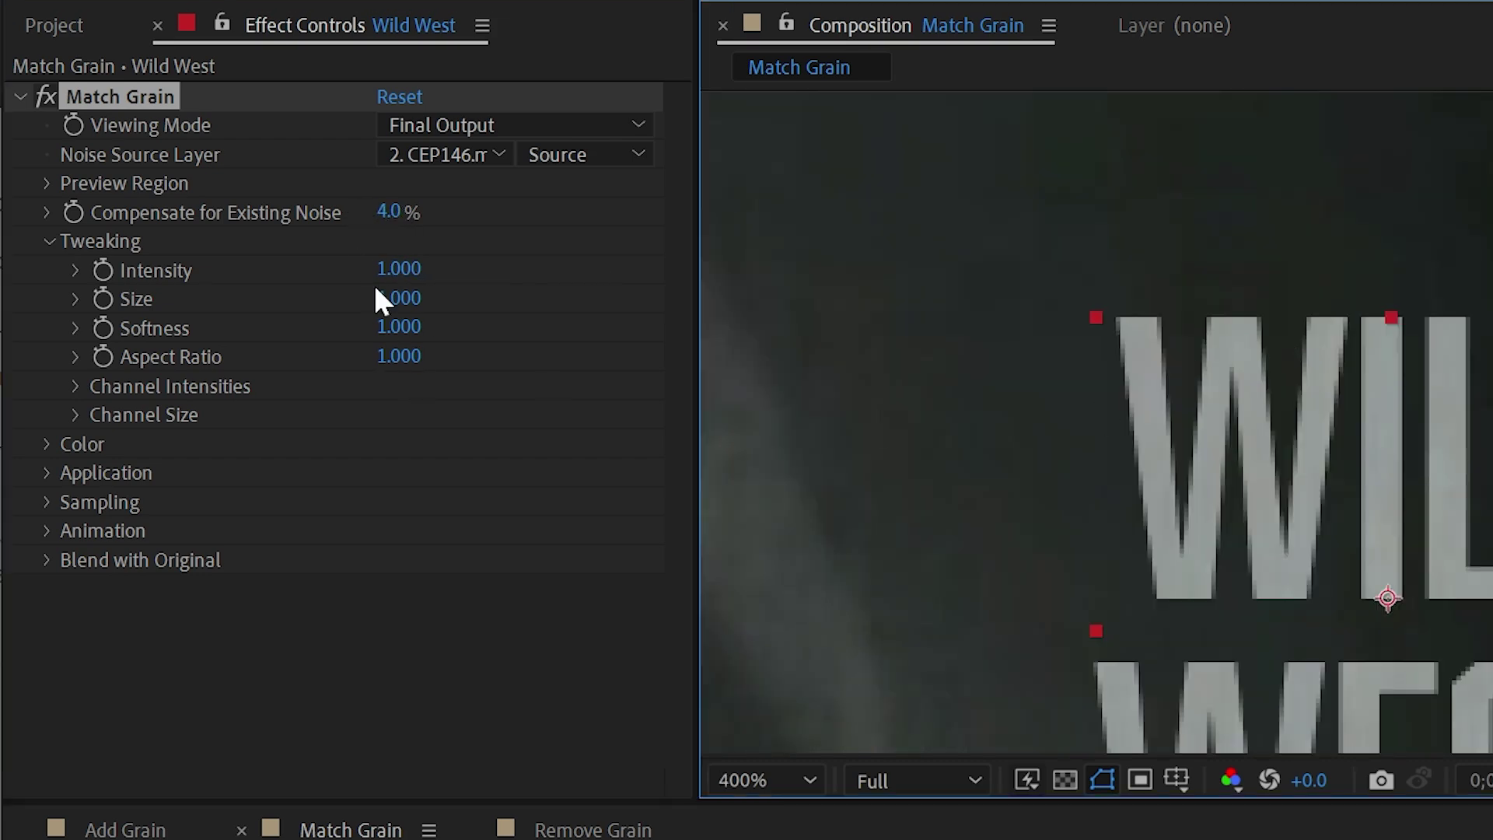
pyautogui.moveTo(392, 270); pyautogui.dragTo(823, 246)
pyautogui.moveTo(389, 213); pyautogui.dragTo(467, 214)
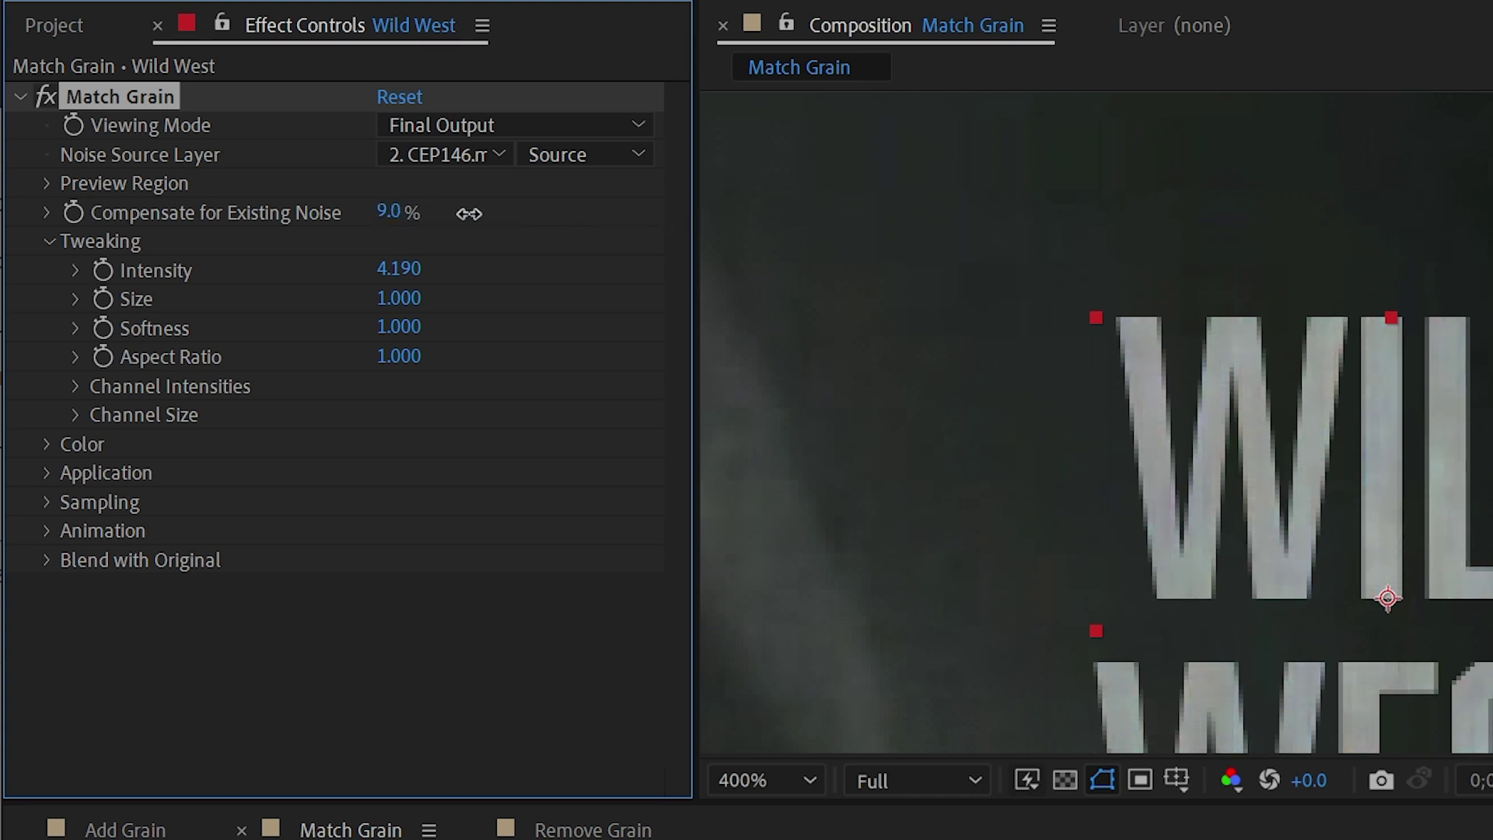
pyautogui.moveTo(393, 269); pyautogui.dragTo(454, 290)
pyautogui.click(48, 242)
# - Review the Color and Application settings of Match Grain
pyautogui.click(49, 270)
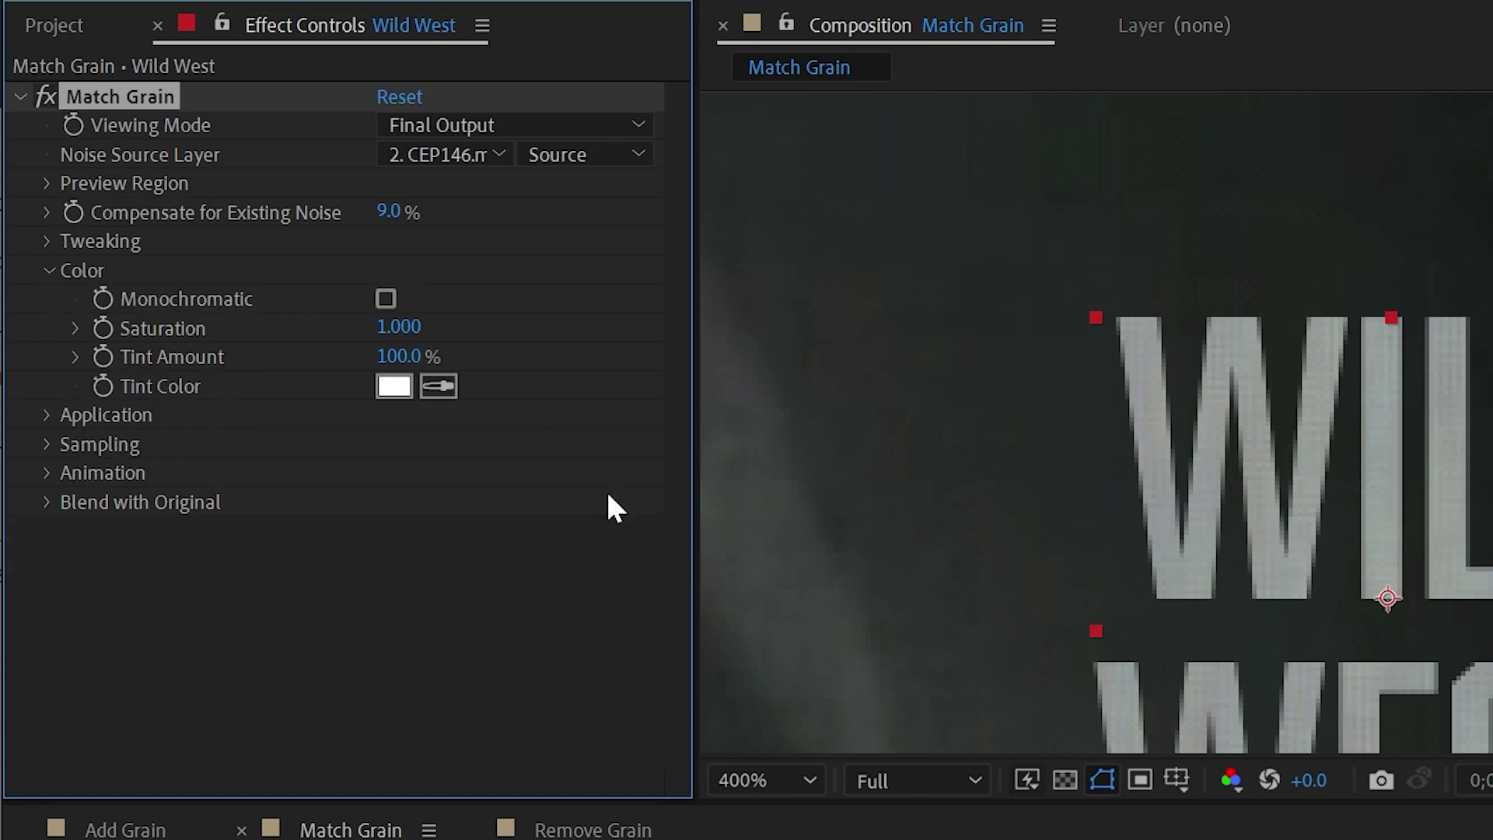
pyautogui.click(47, 271)
pyautogui.click(48, 299)
pyautogui.click(46, 299)
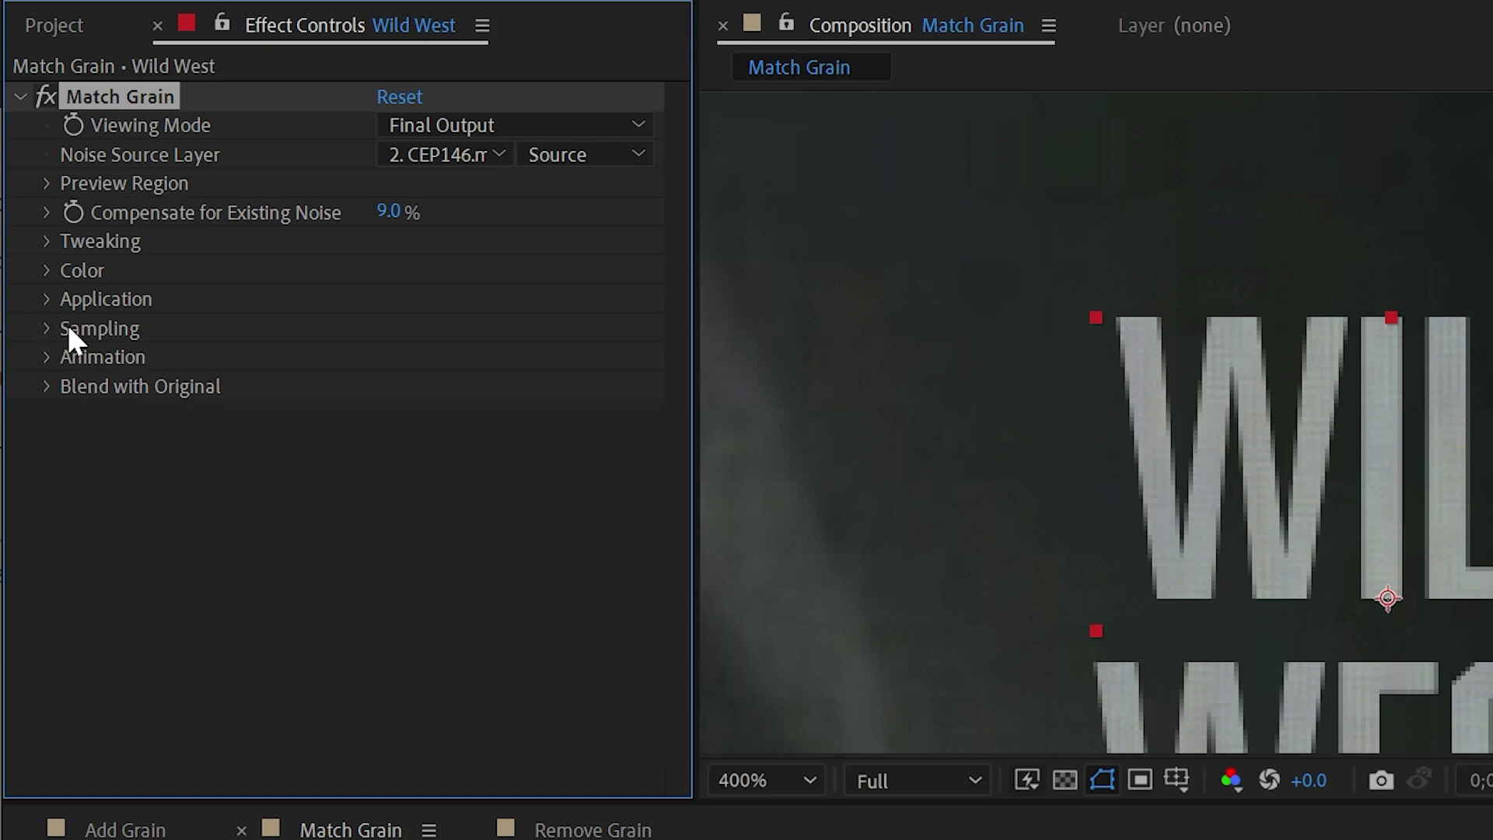
# - Open the Match Grain Sampling settings and play the footage behind the title
pyautogui.click(46, 329)
pyautogui.scroll(-1, 1239, 531)
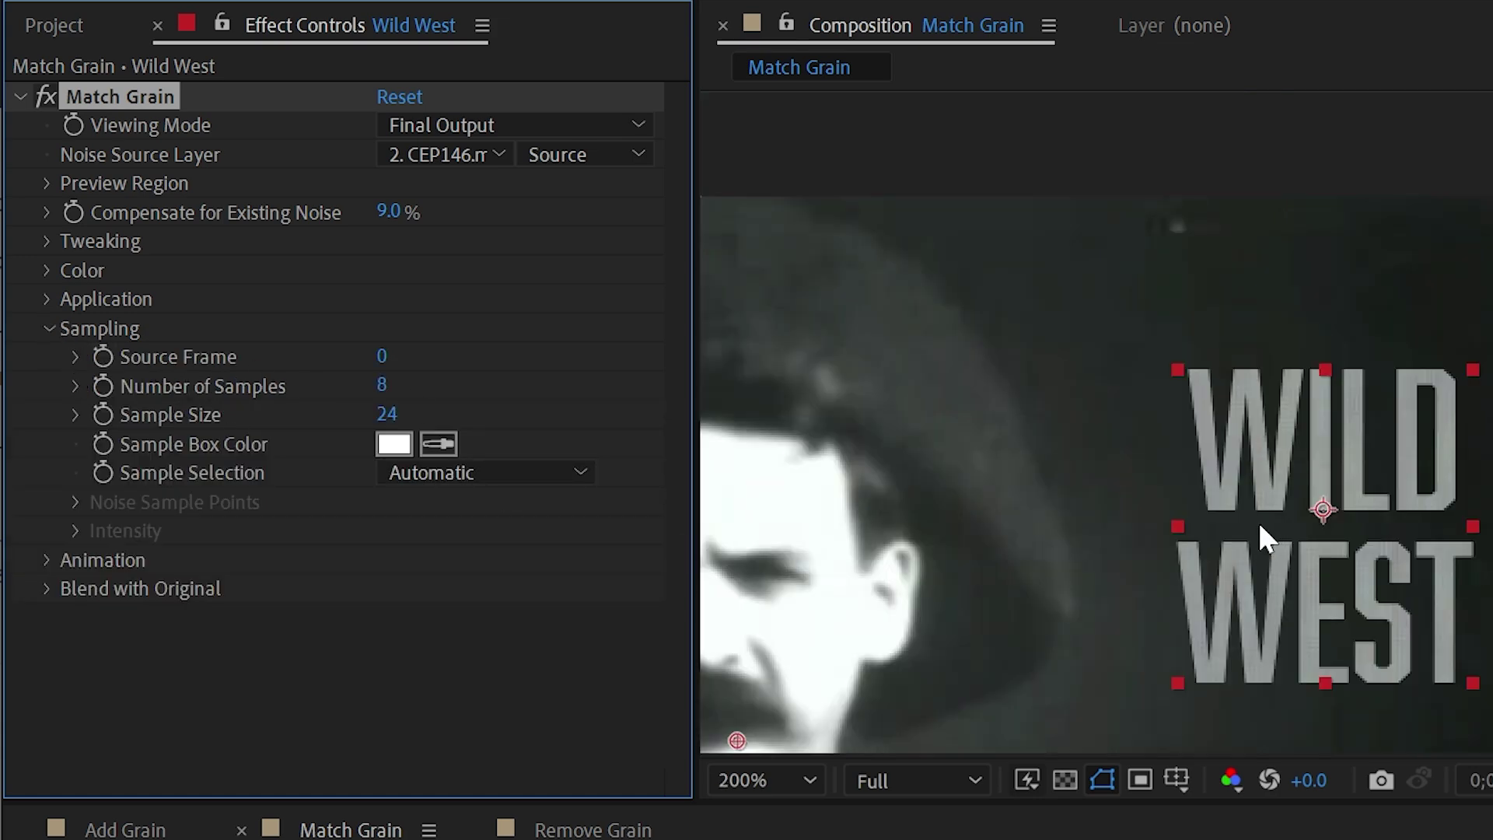
pyautogui.moveTo(1091, 565); pyautogui.dragTo(1427, 412)
pyautogui.scroll(-1, 1373, 426)
pyautogui.moveTo(1226, 500); pyautogui.dragTo(1268, 421)
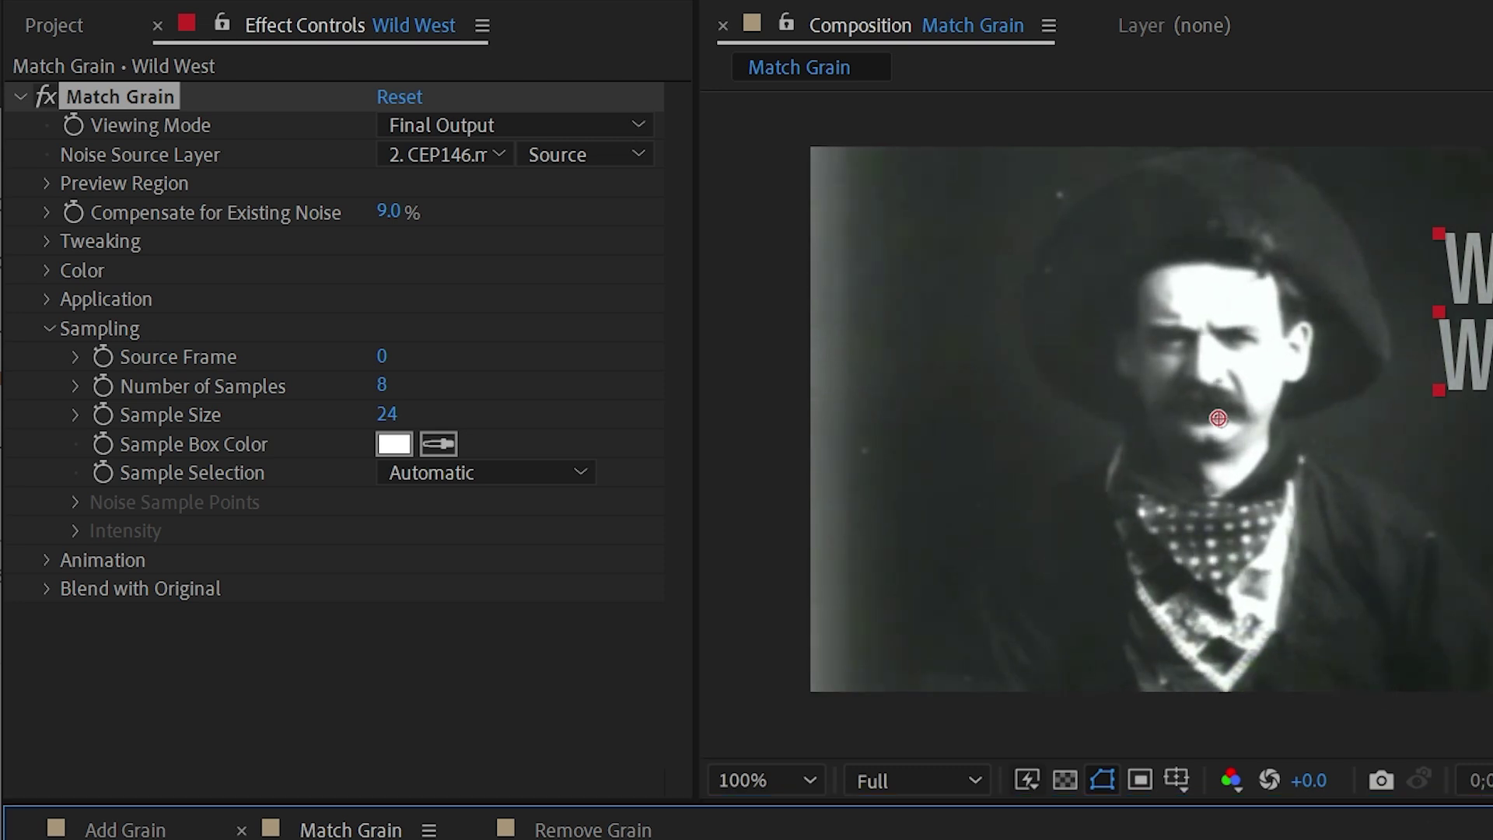
pyautogui.press('space')
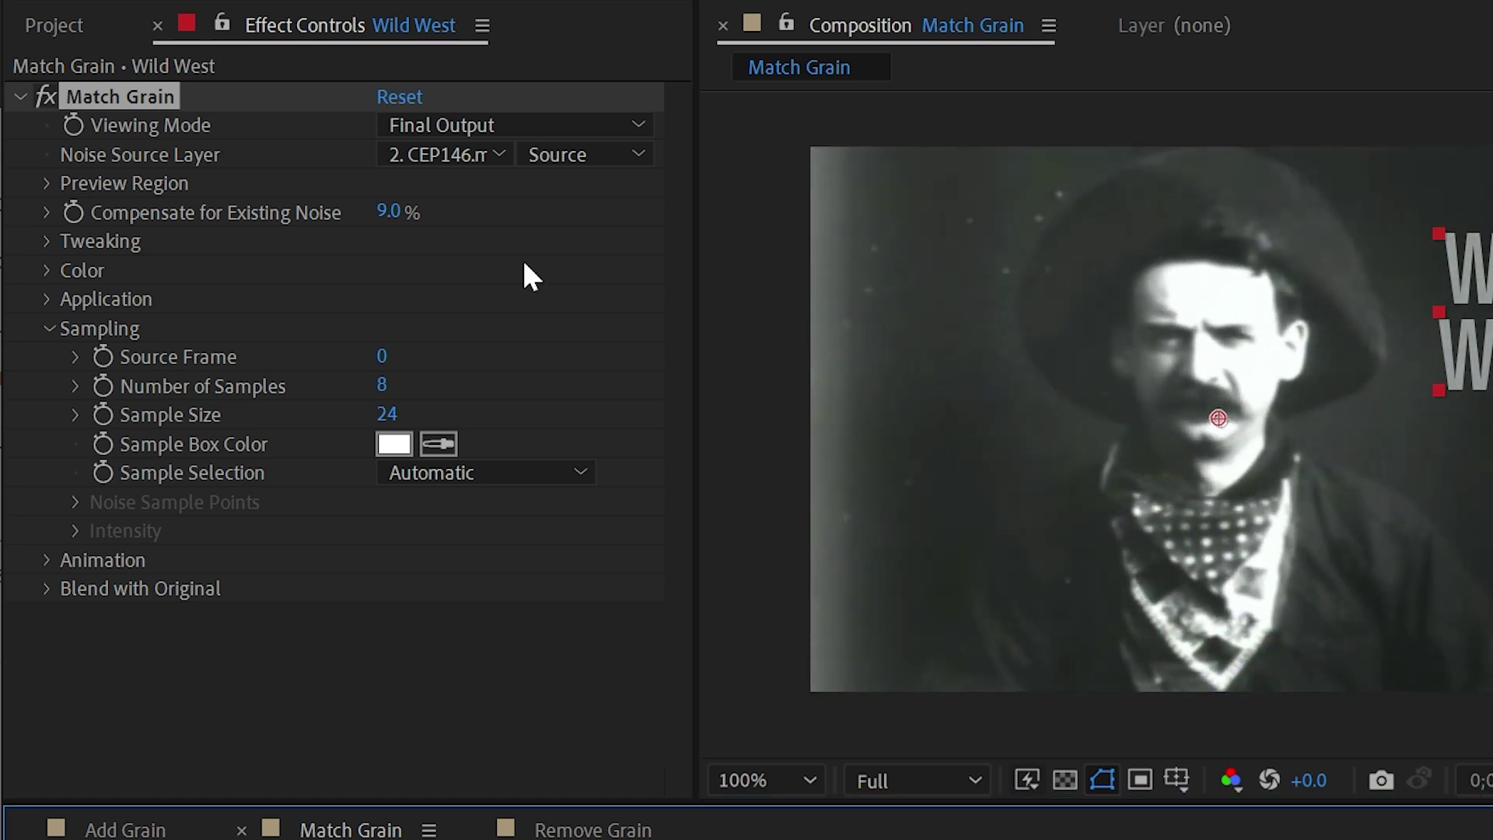
# - Show the Noise Samples in Match Grain, and set the Source Frame to 20 and the Sample Size to 35
pyautogui.click(516, 127)
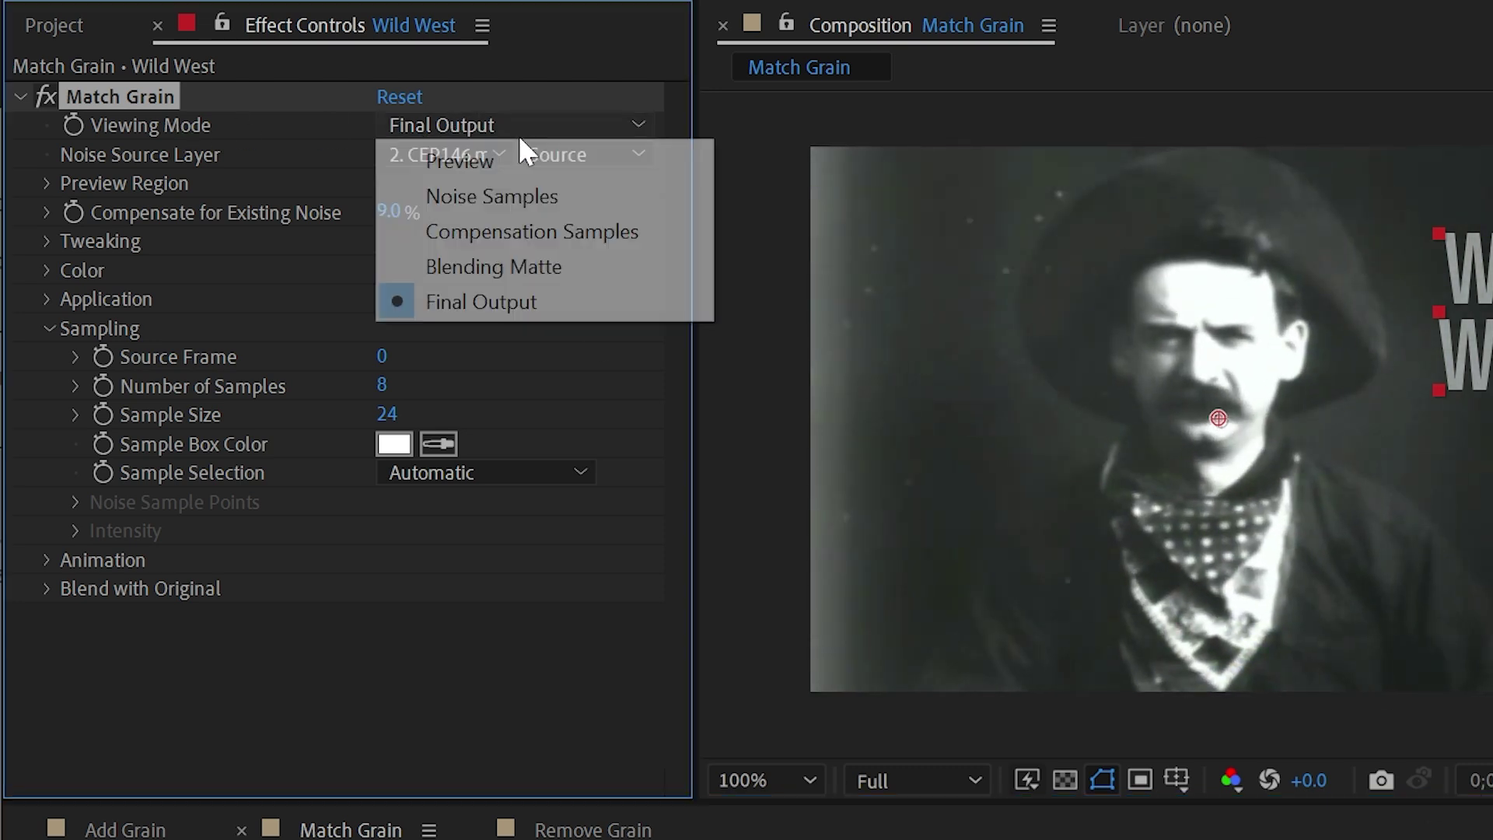
pyautogui.click(514, 195)
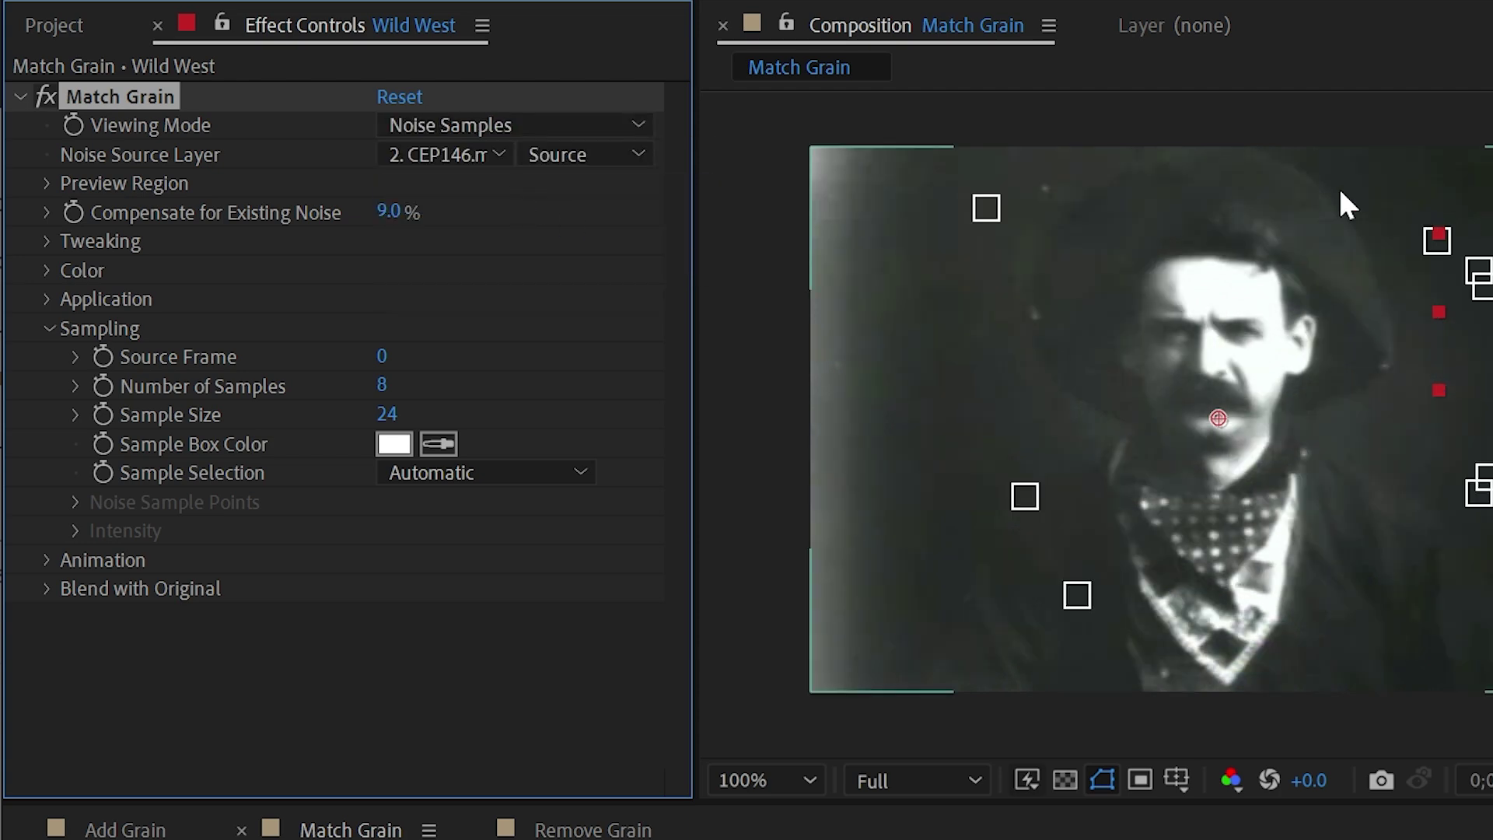
pyautogui.click(1377, 836)
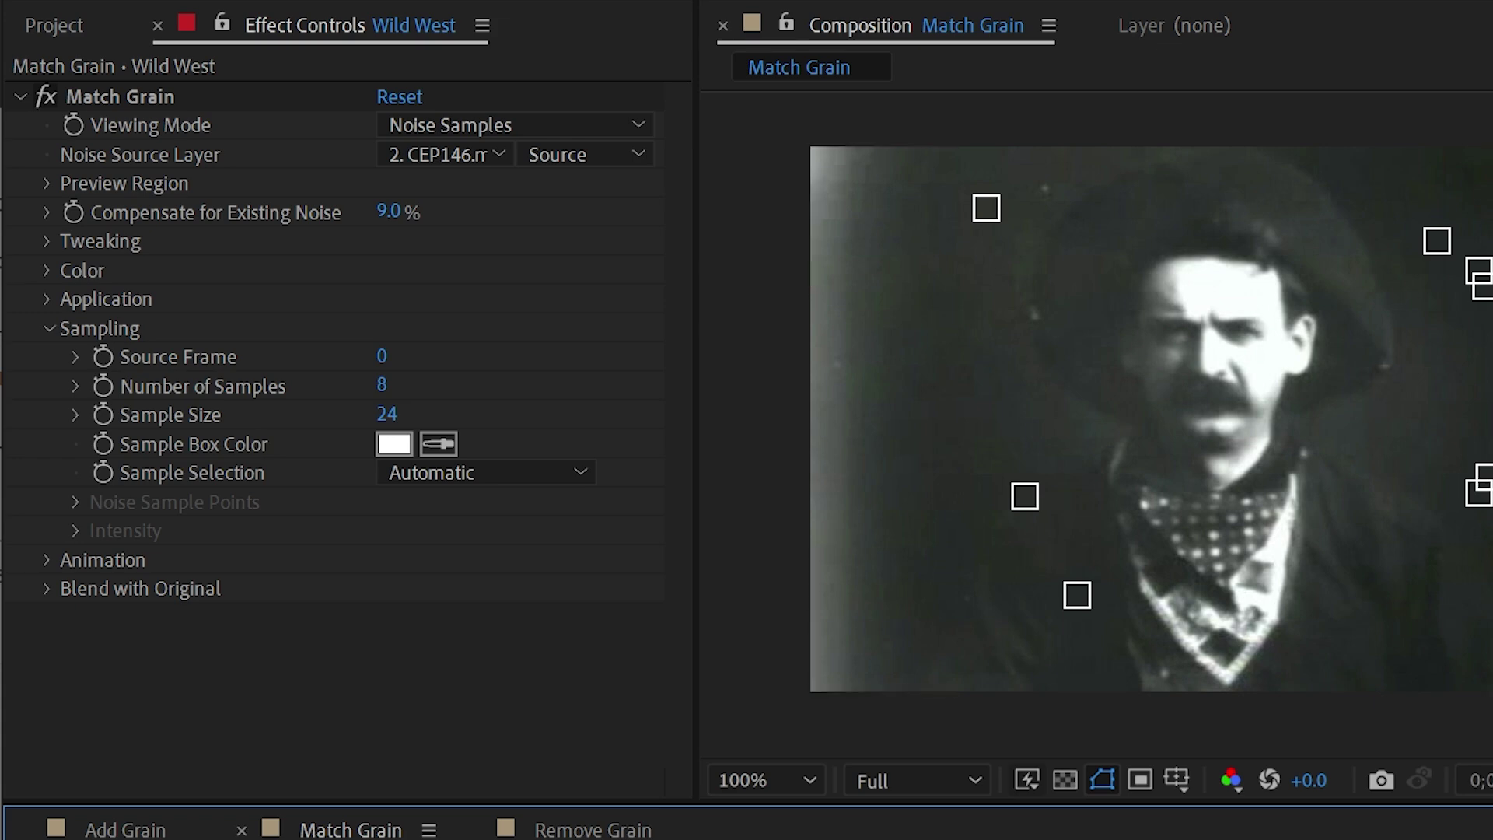
pyautogui.moveTo(382, 355)
pyautogui.mouseDown()
pyautogui.moveTo(427, 353)
pyautogui.moveTo(405, 355)
pyautogui.mouseUp()
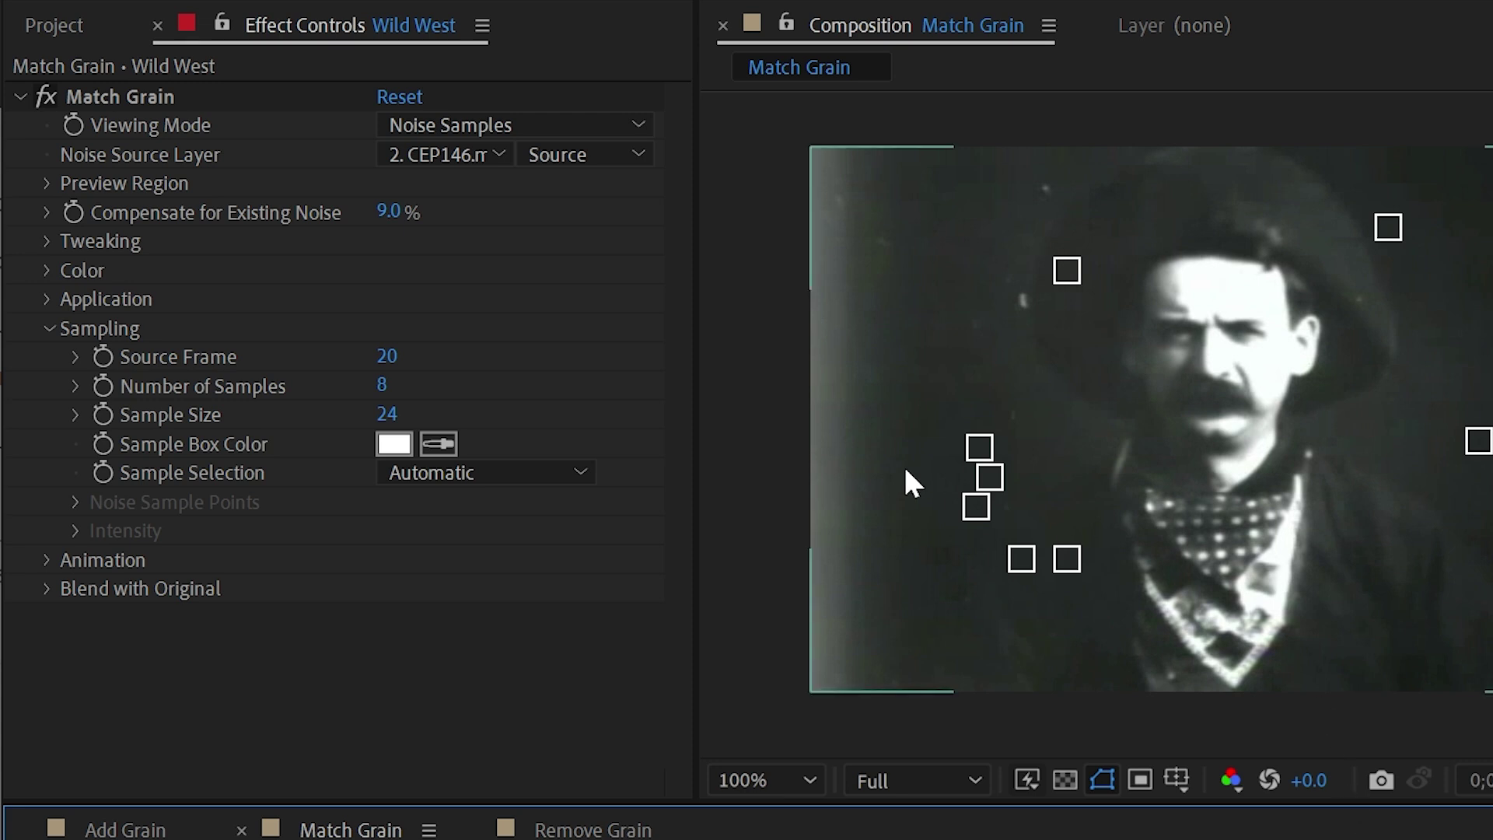
pyautogui.moveTo(387, 413)
pyautogui.mouseDown()
pyautogui.moveTo(444, 406)
pyautogui.moveTo(303, 405)
pyautogui.moveTo(386, 410)
pyautogui.moveTo(360, 395)
pyautogui.moveTo(379, 408)
pyautogui.mouseUp()
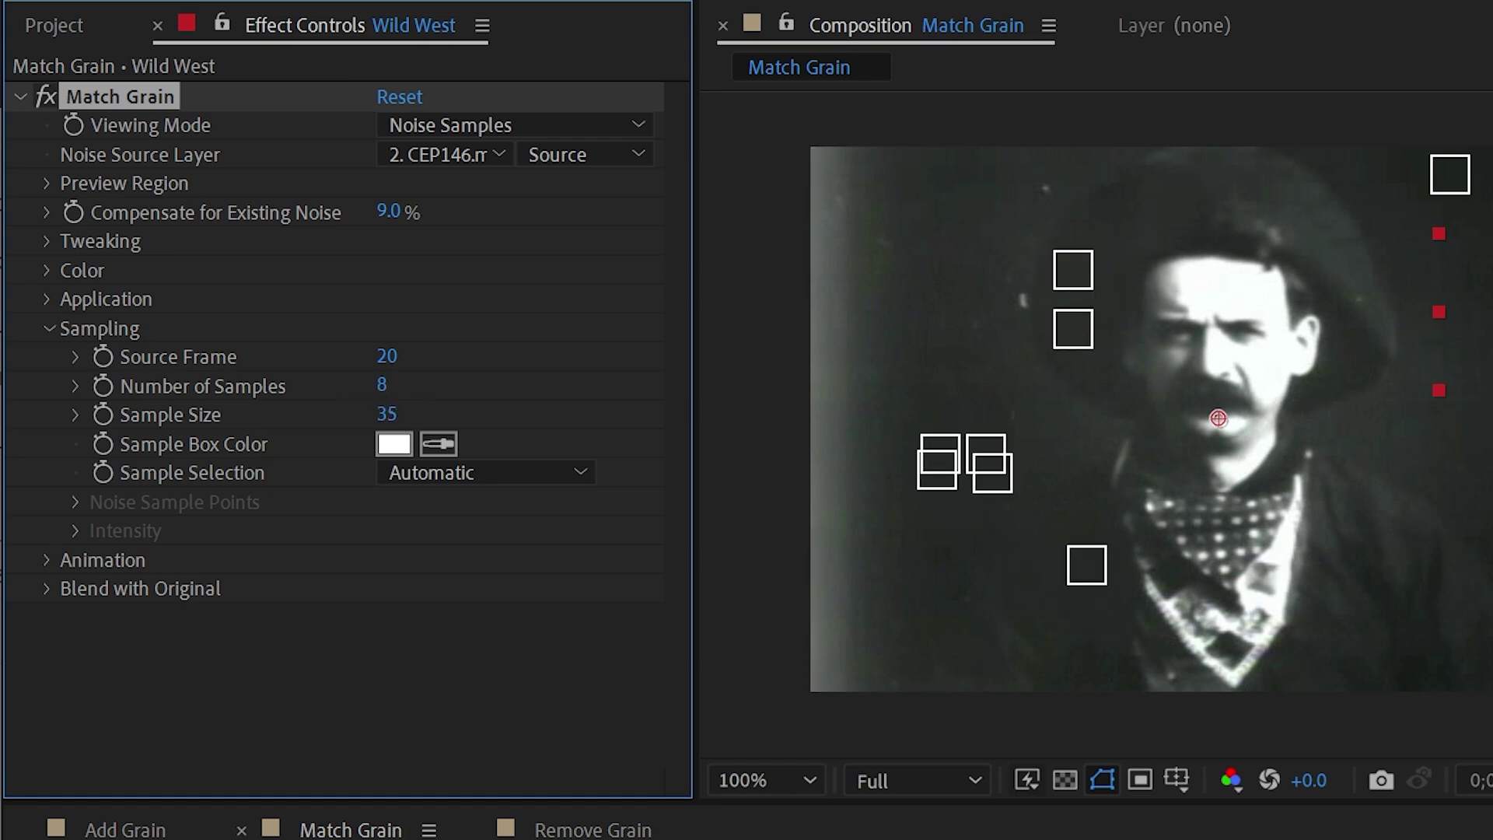
# - Switch Sample Selection to Manual and spread noise sample points 1 to 8 away from the frame's center
pyautogui.click(431, 476)
pyautogui.click(466, 537)
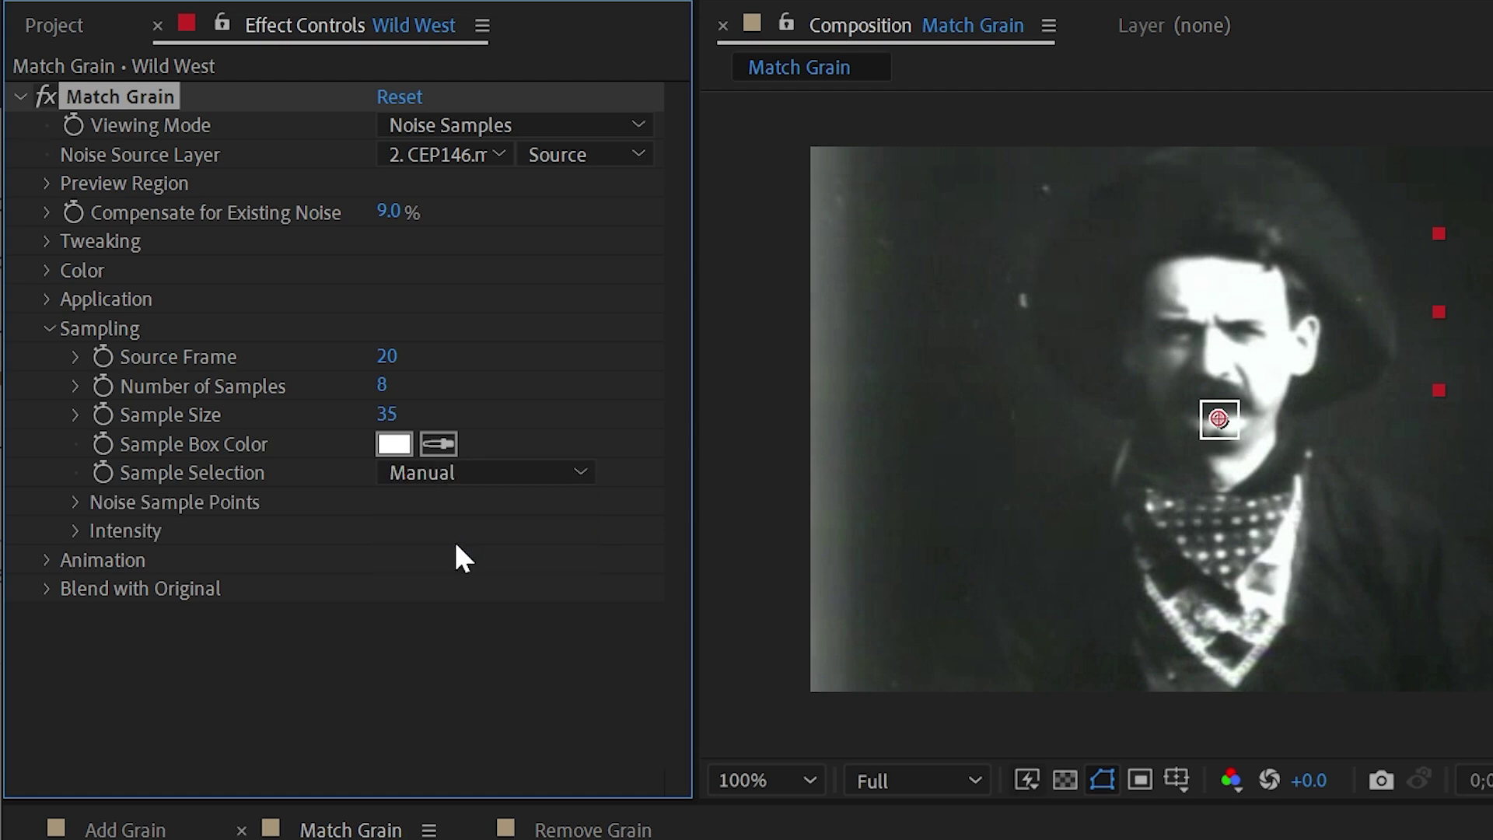
pyautogui.click(77, 502)
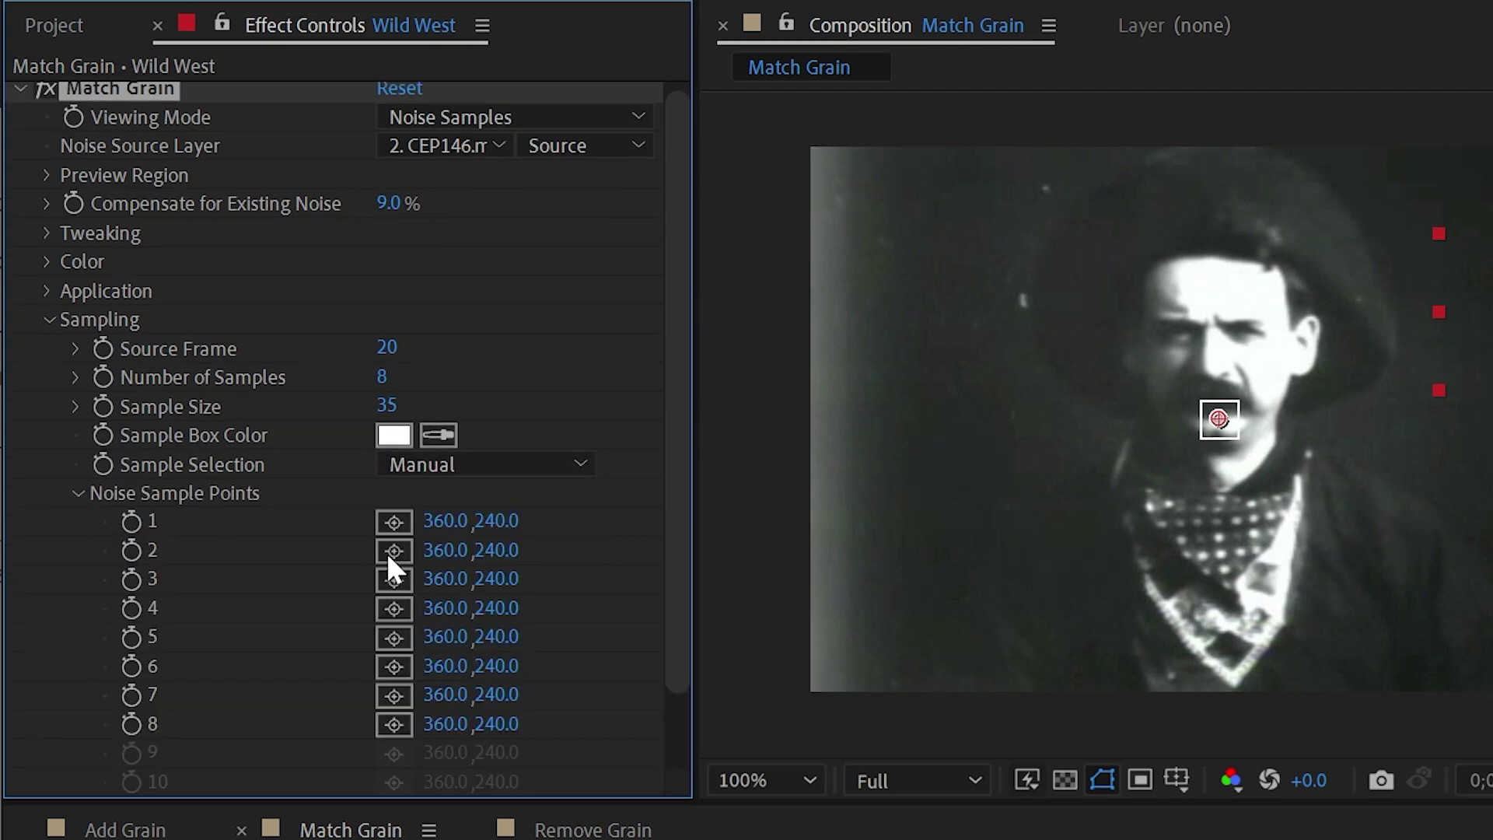
pyautogui.moveTo(445, 520); pyautogui.dragTo(303, 521)
pyautogui.moveTo(445, 550); pyautogui.dragTo(131, 555)
pyautogui.moveTo(456, 579); pyautogui.dragTo(241, 578)
pyautogui.moveTo(445, 608); pyautogui.dragTo(261, 606)
pyautogui.moveTo(494, 608); pyautogui.dragTo(367, 610)
pyautogui.moveTo(445, 636); pyautogui.dragTo(293, 633)
pyautogui.moveTo(492, 636); pyautogui.dragTo(633, 656)
pyautogui.moveTo(396, 664); pyautogui.dragTo(344, 665)
pyautogui.moveTo(492, 665); pyautogui.dragTo(576, 668)
pyautogui.moveTo(445, 695); pyautogui.dragTo(388, 694)
pyautogui.moveTo(495, 694); pyautogui.dragTo(543, 696)
pyautogui.moveTo(444, 722); pyautogui.dragTo(378, 723)
pyautogui.moveTo(504, 723); pyautogui.dragTo(550, 724)
# - Reposition the noise sample boxes over the plain dark background on both sides of the man
pyautogui.moveTo(1111, 507); pyautogui.dragTo(908, 417)
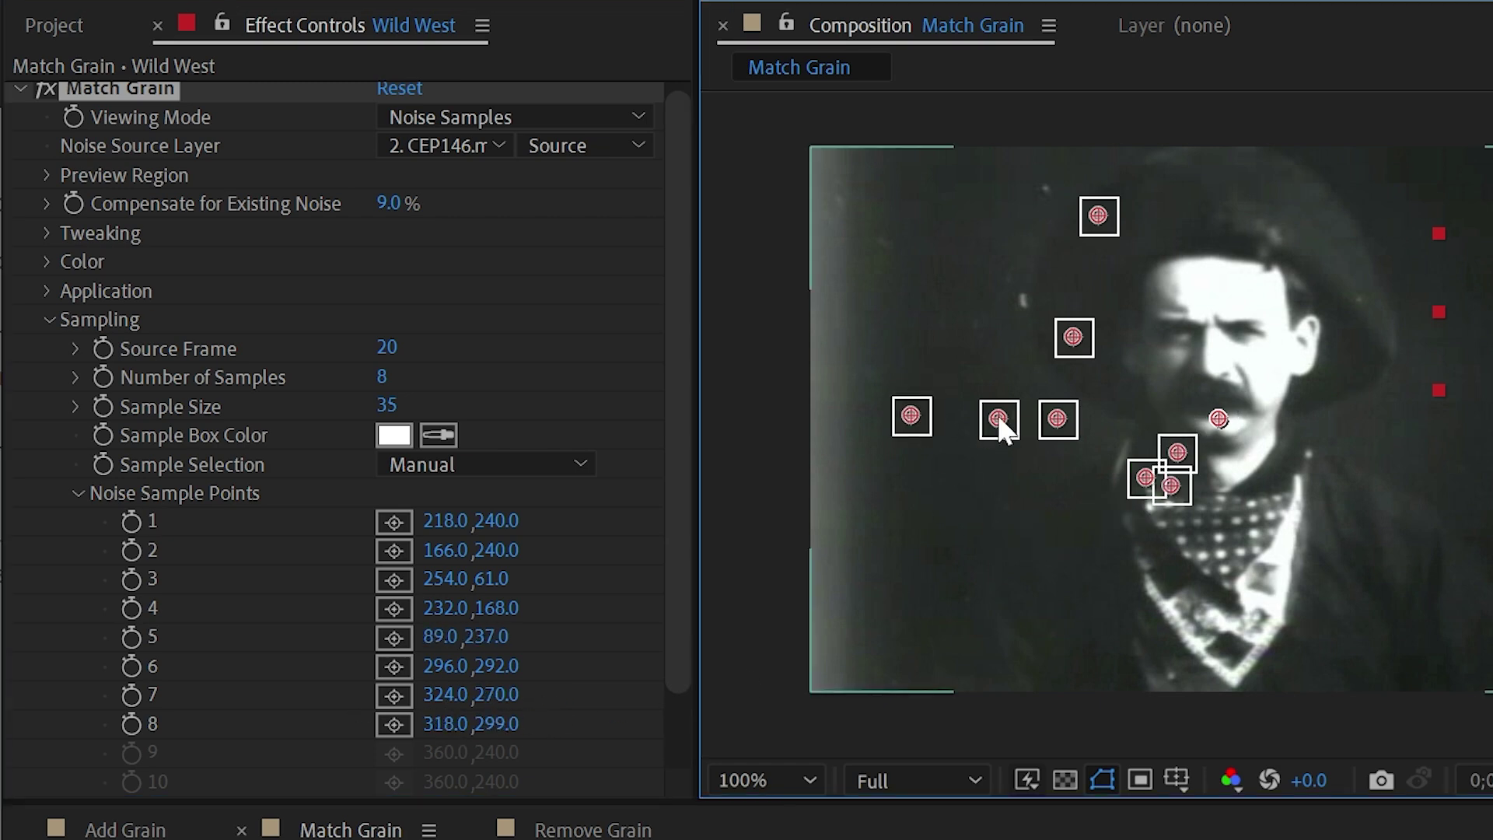
pyautogui.moveTo(1001, 424); pyautogui.dragTo(902, 311)
pyautogui.moveTo(1091, 225); pyautogui.dragTo(939, 207)
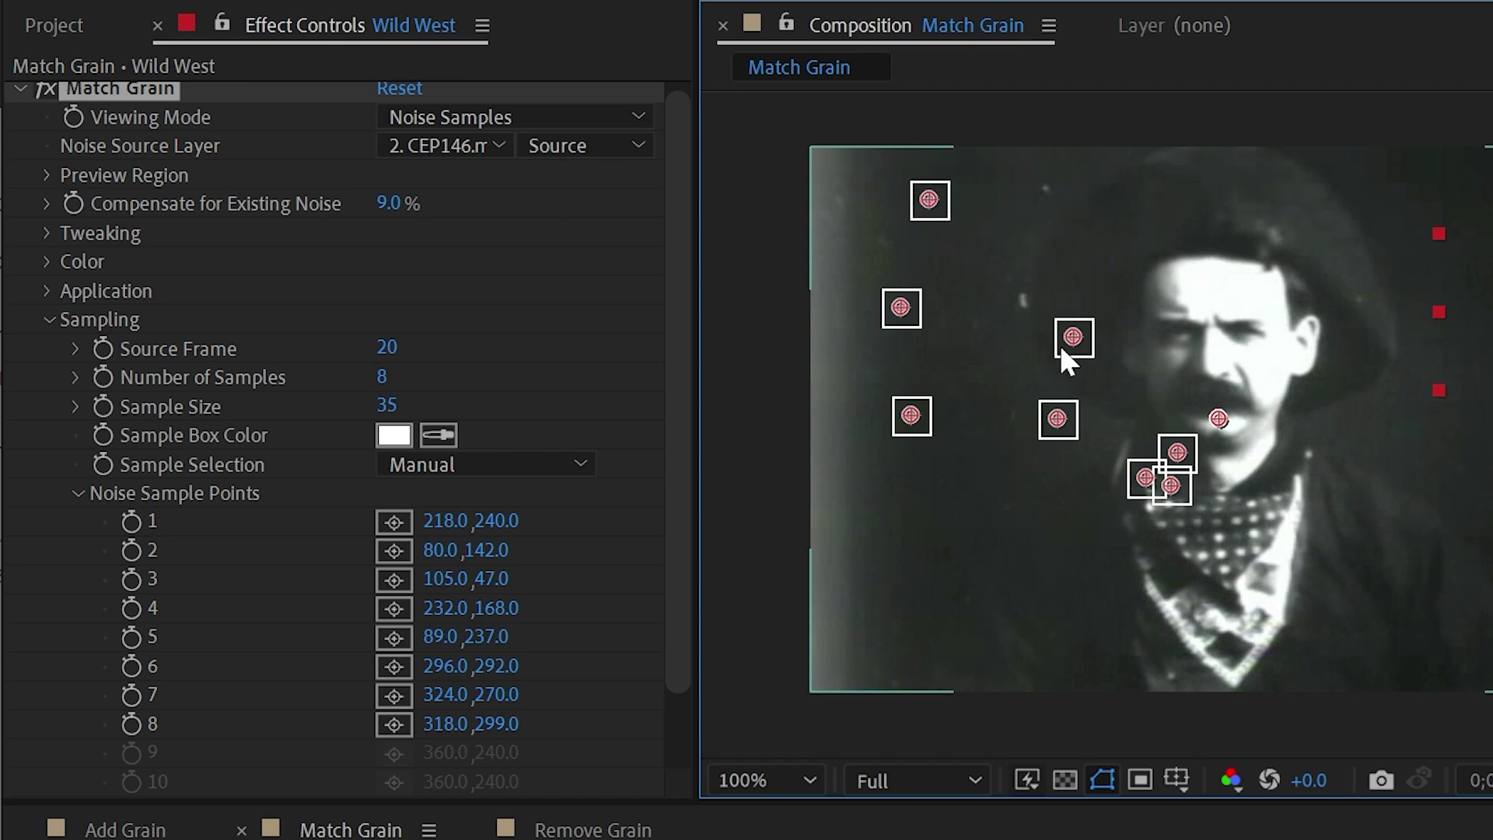
pyautogui.moveTo(1055, 322); pyautogui.dragTo(1000, 187)
pyautogui.moveTo(1065, 414); pyautogui.dragTo(994, 382)
pyautogui.moveTo(1170, 485); pyautogui.dragTo(1492, 515)
pyautogui.moveTo(1195, 458); pyautogui.dragTo(1492, 431)
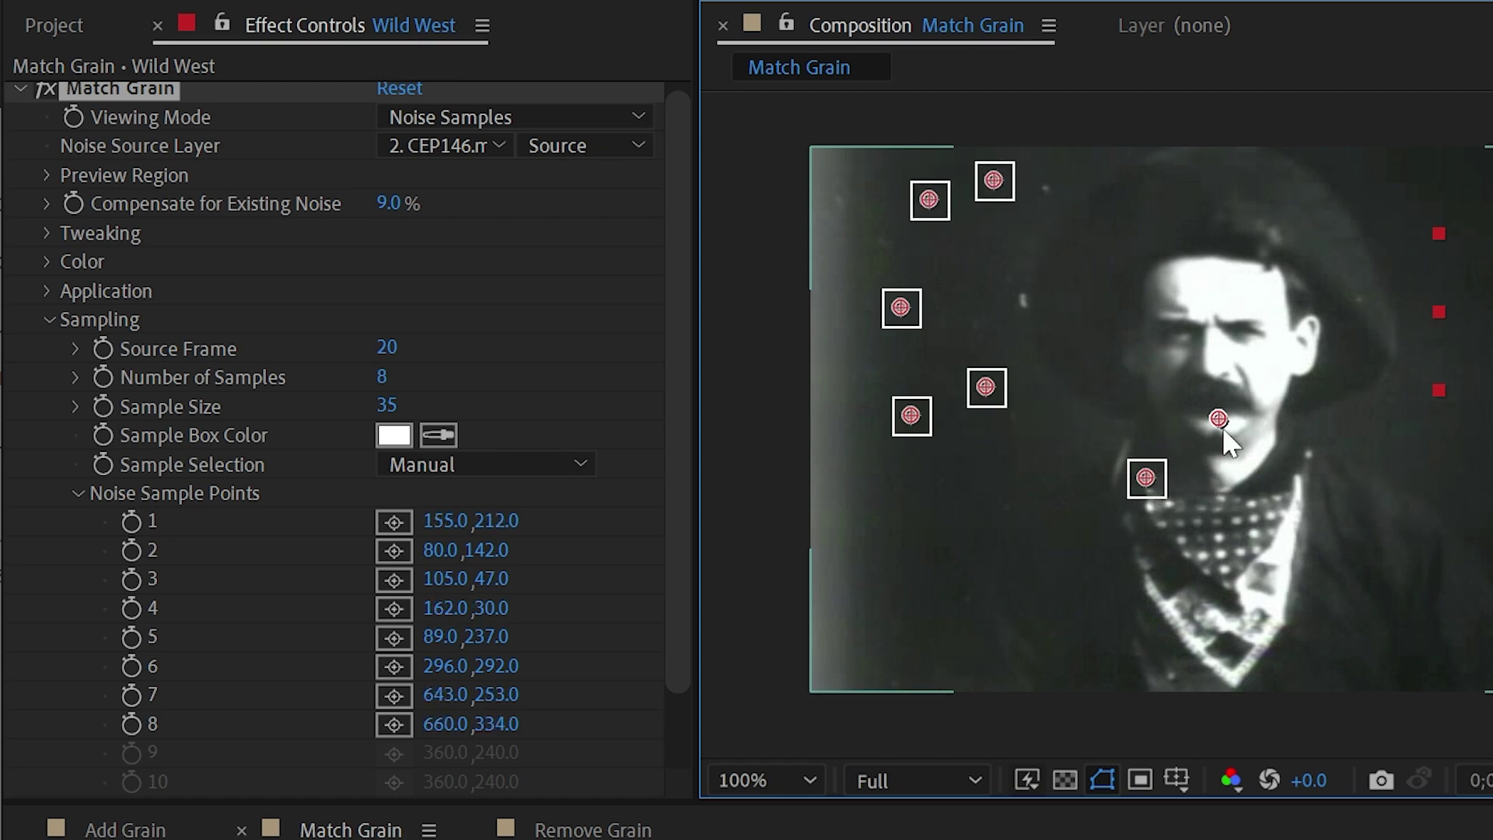
pyautogui.moveTo(1159, 463); pyautogui.dragTo(1492, 221)
pyautogui.moveTo(988, 387); pyautogui.dragTo(1475, 252)
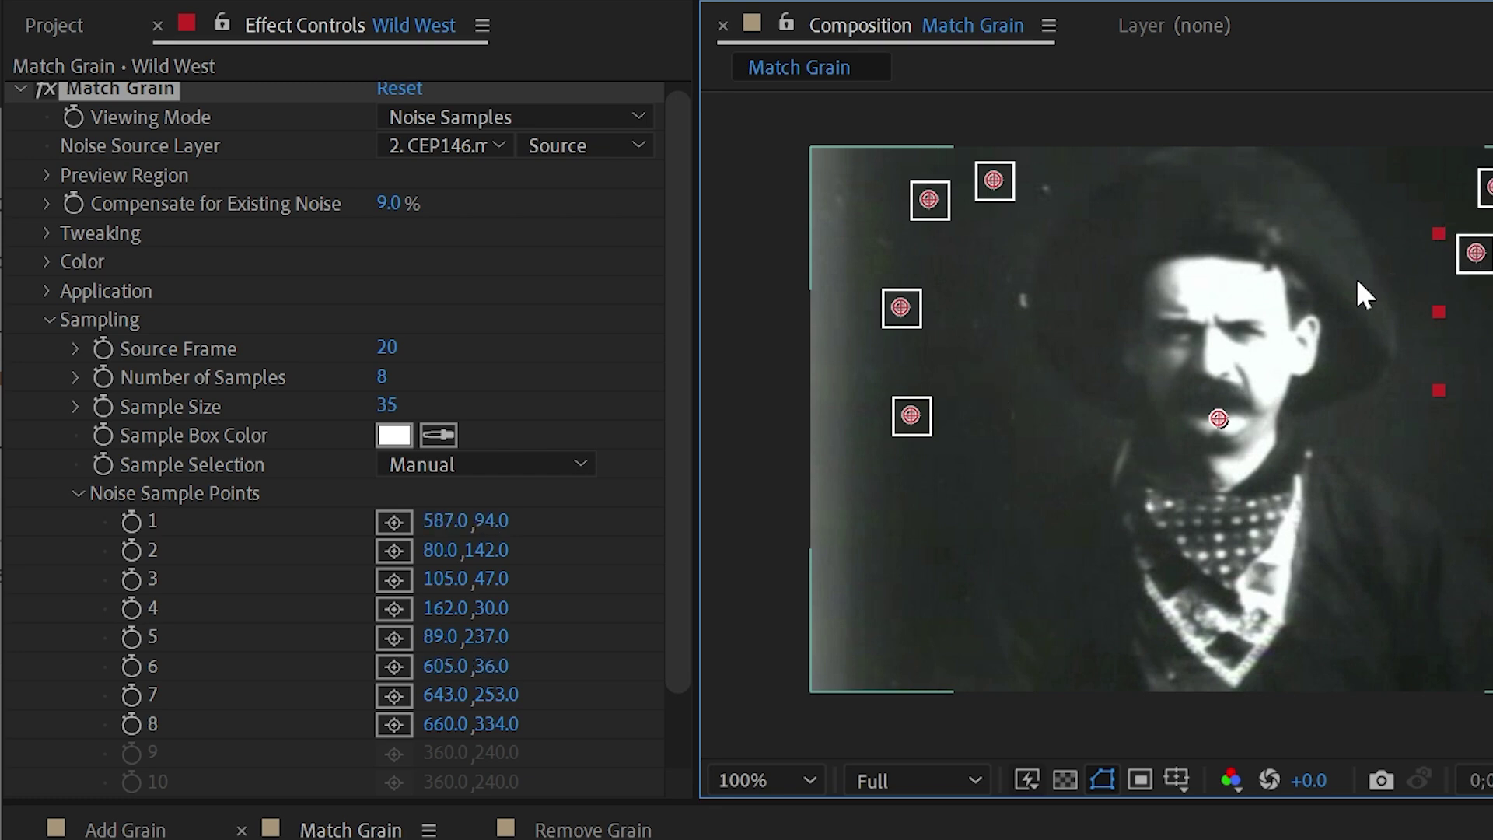
# - Return the Match Grain Viewing Mode to Final Output and make the title's grain monochromatic
pyautogui.click(485, 120)
pyautogui.click(497, 296)
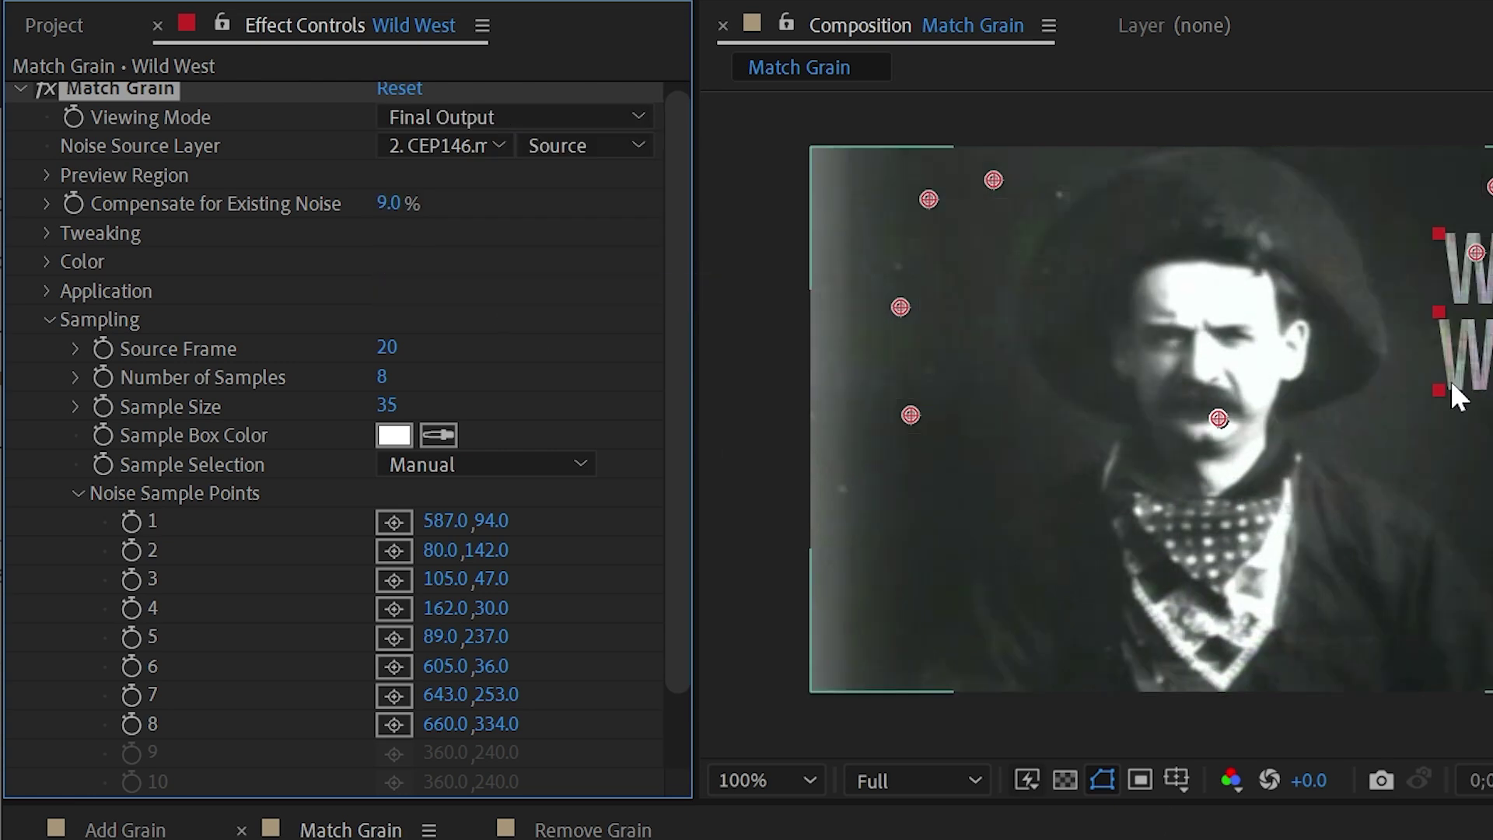
pyautogui.scroll(1, 1188, 437)
pyautogui.scroll(1, 1397, 347)
pyautogui.scroll(-1, 1327, 234)
pyautogui.moveTo(1327, 233); pyautogui.dragTo(1362, 271)
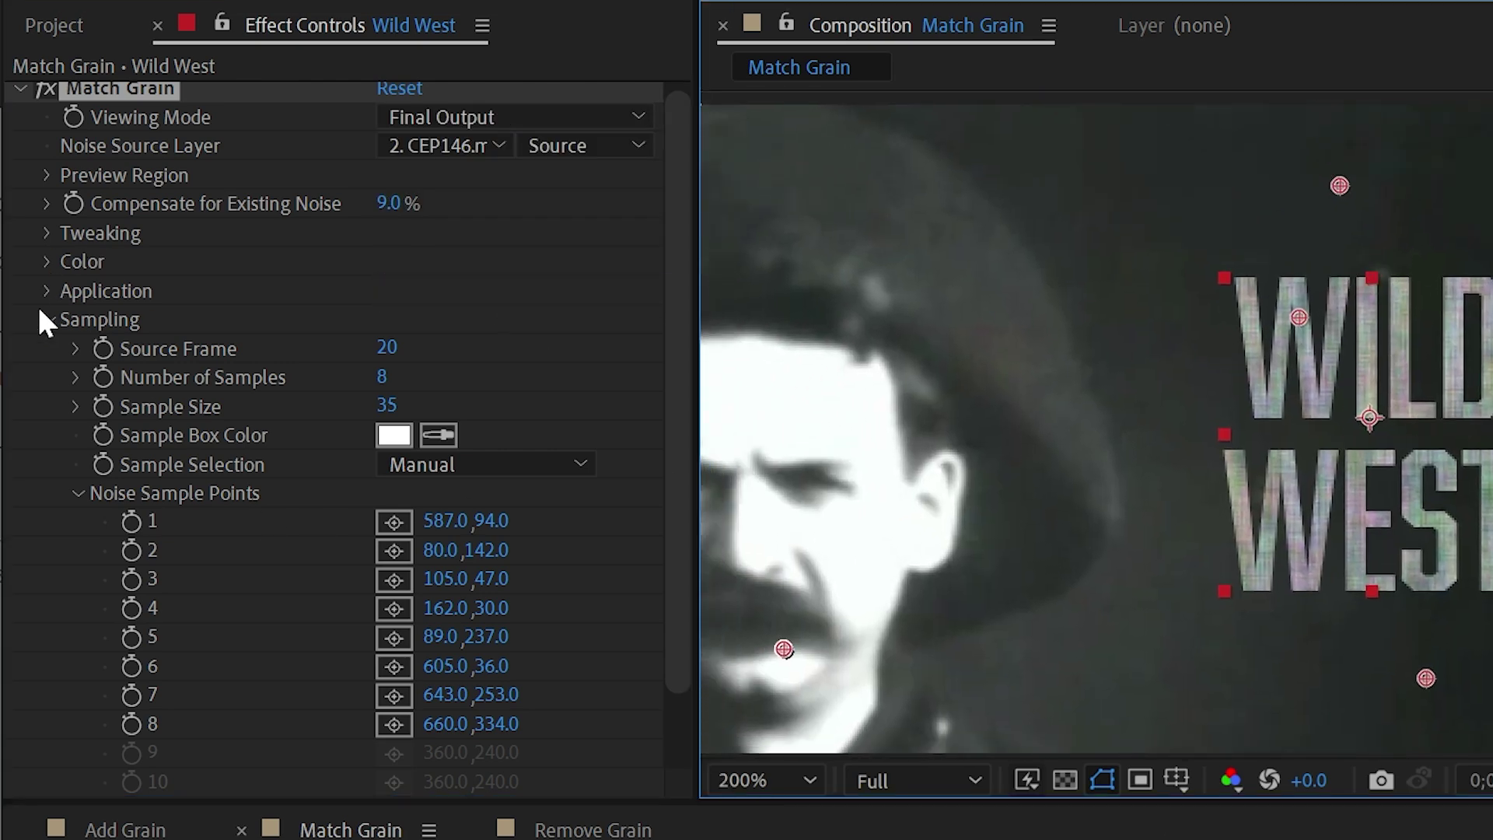
pyautogui.click(46, 261)
pyautogui.click(386, 290)
# - Lower the matched grain's Intensity to 2.0 and Compensate for Existing Noise to 2%
pyautogui.click(47, 235)
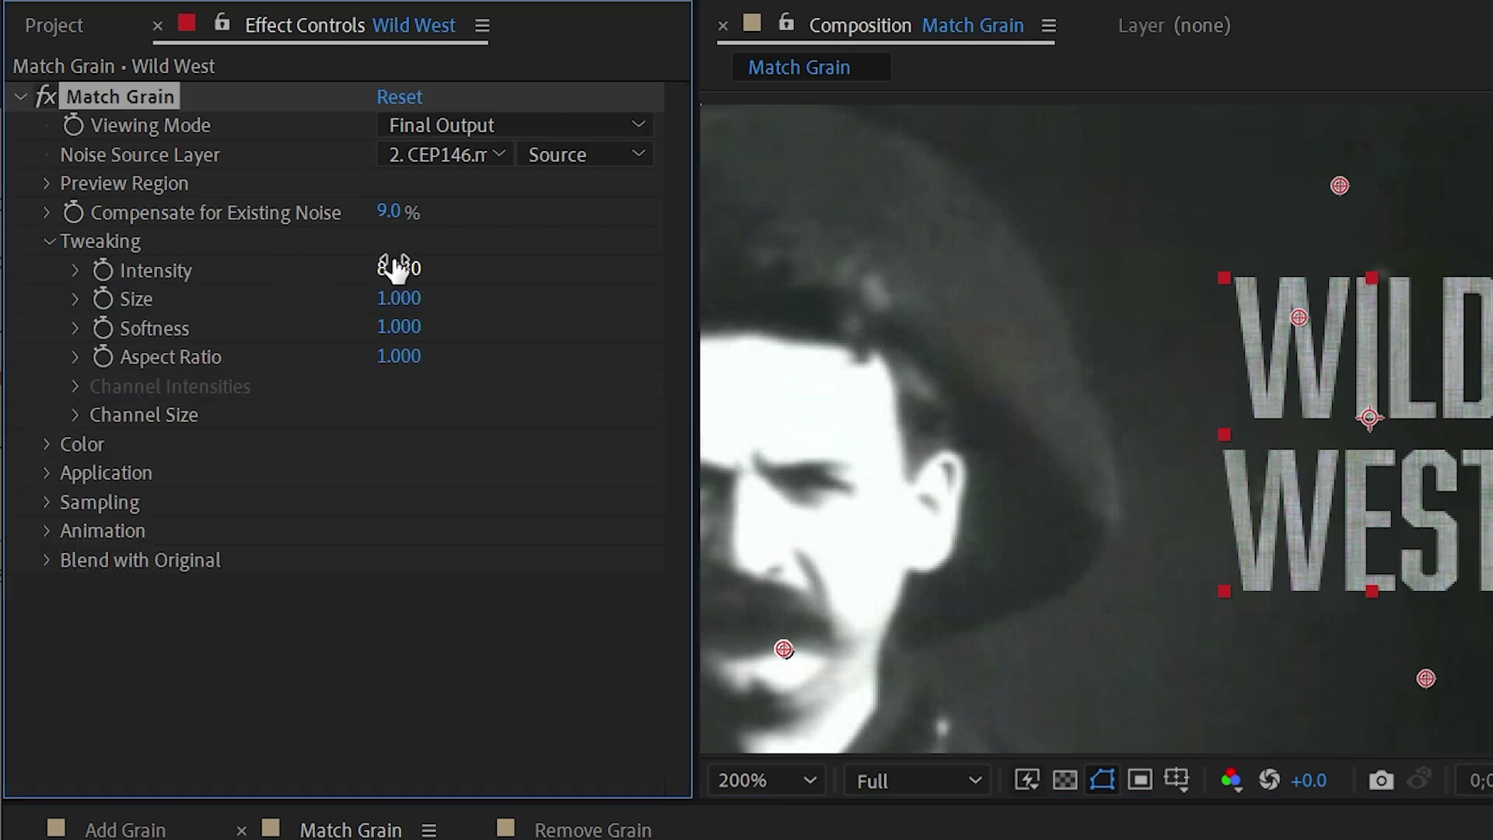
pyautogui.moveTo(395, 269)
pyautogui.mouseDown()
pyautogui.moveTo(311, 269)
pyautogui.moveTo(393, 276)
pyautogui.mouseUp()
pyautogui.moveTo(393, 216); pyautogui.dragTo(358, 217)
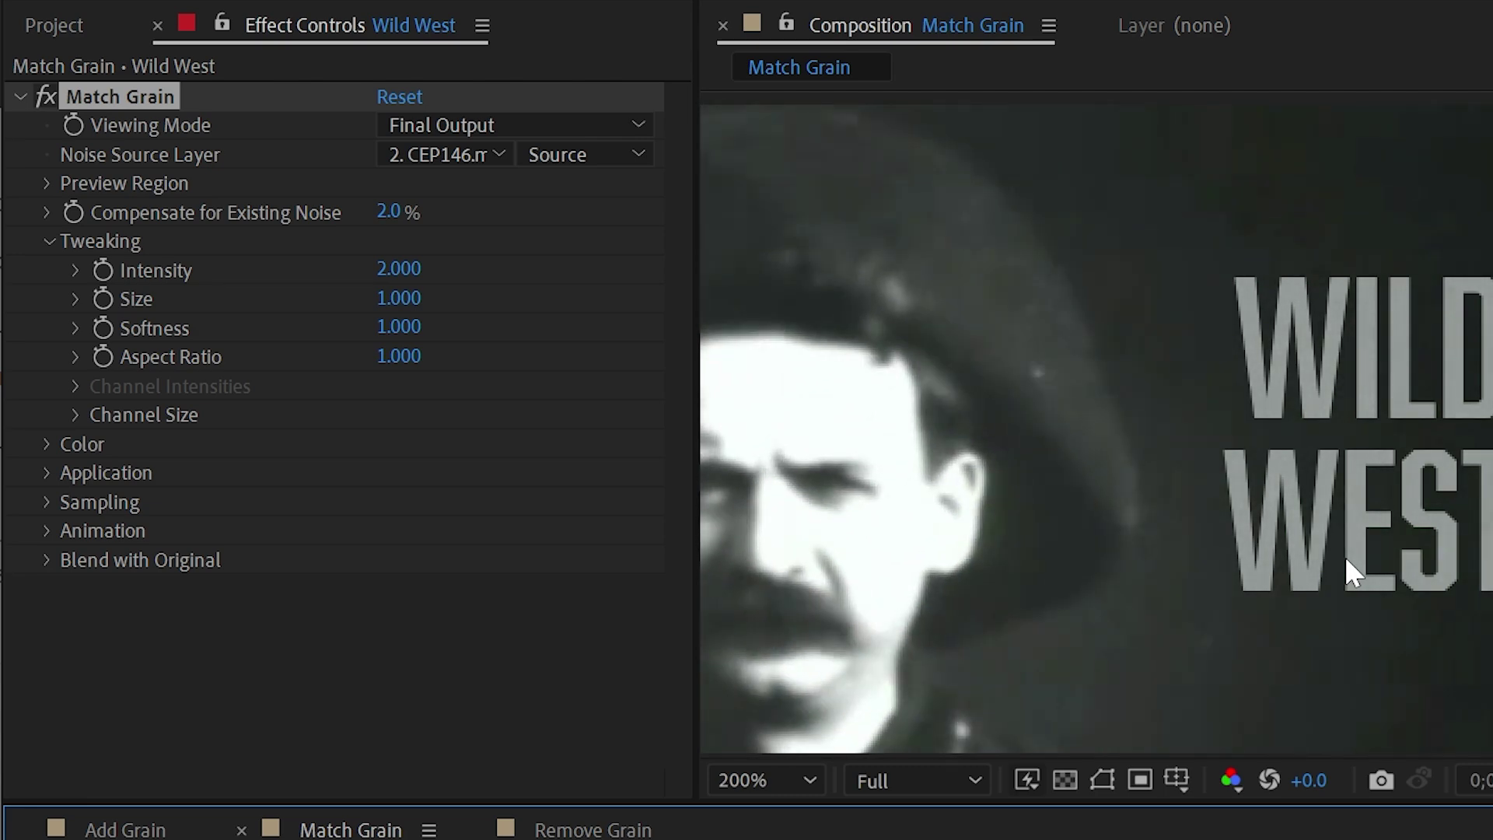
# - Set Compensate for Existing Noise to 16.7% and Intensity to 4.11, and check the title over the footage
pyautogui.moveTo(389, 212); pyautogui.dragTo(529, 220)
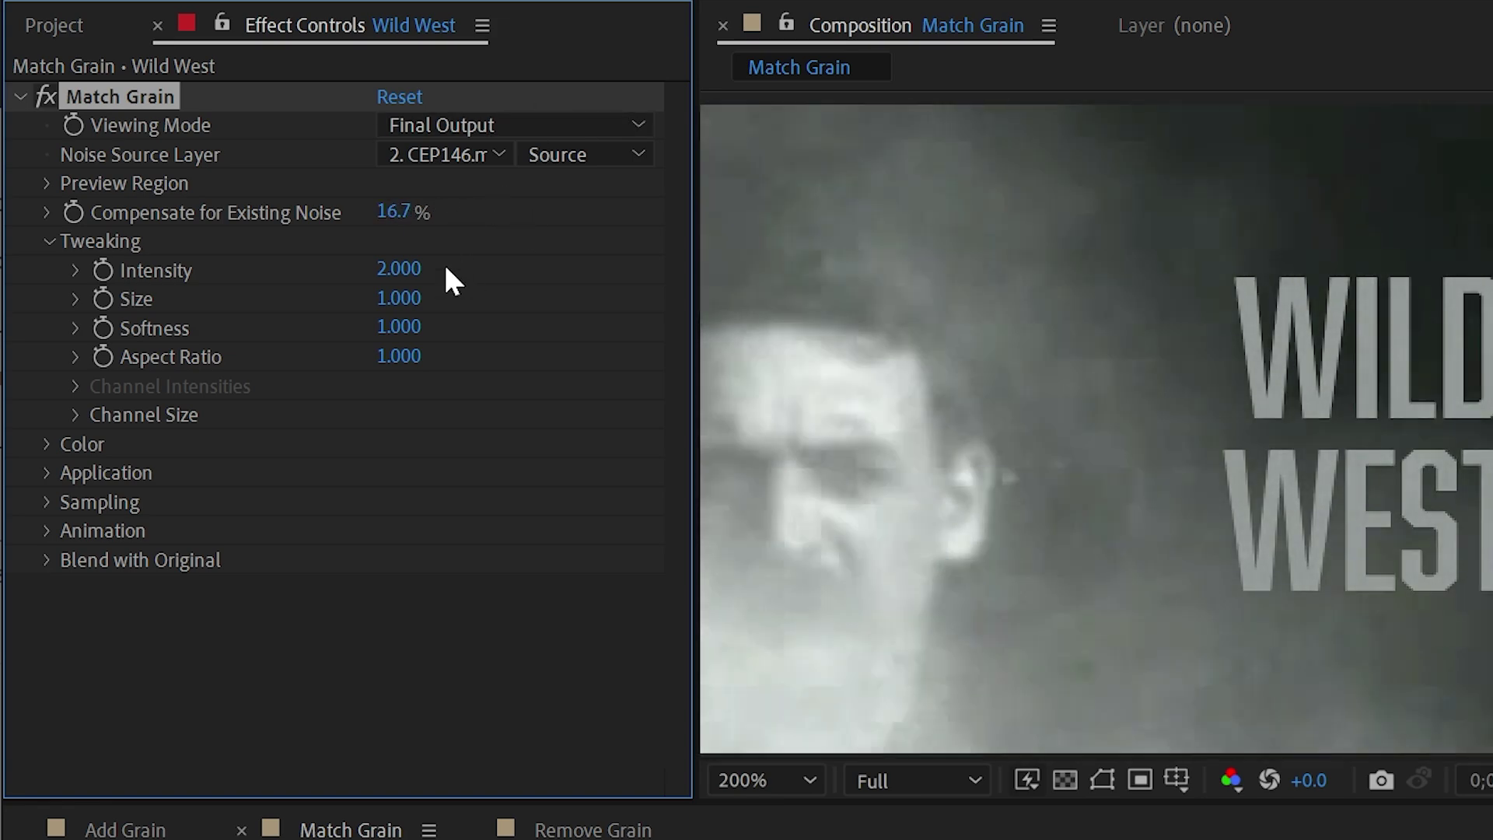
pyautogui.moveTo(404, 269); pyautogui.dragTo(772, 278)
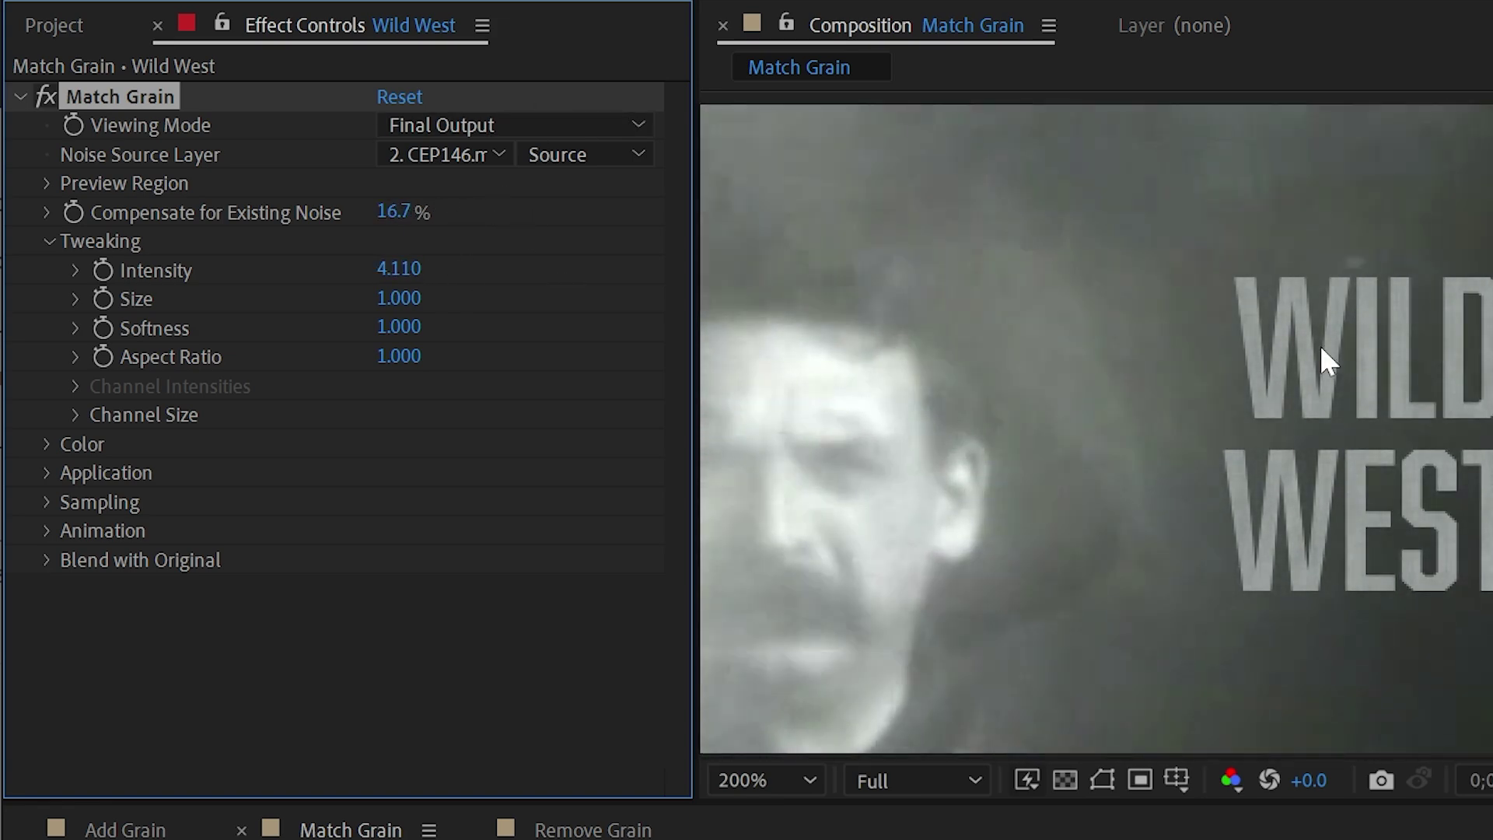
pyautogui.scroll(-1, 1319, 343)
pyautogui.scroll(1, 1319, 344)
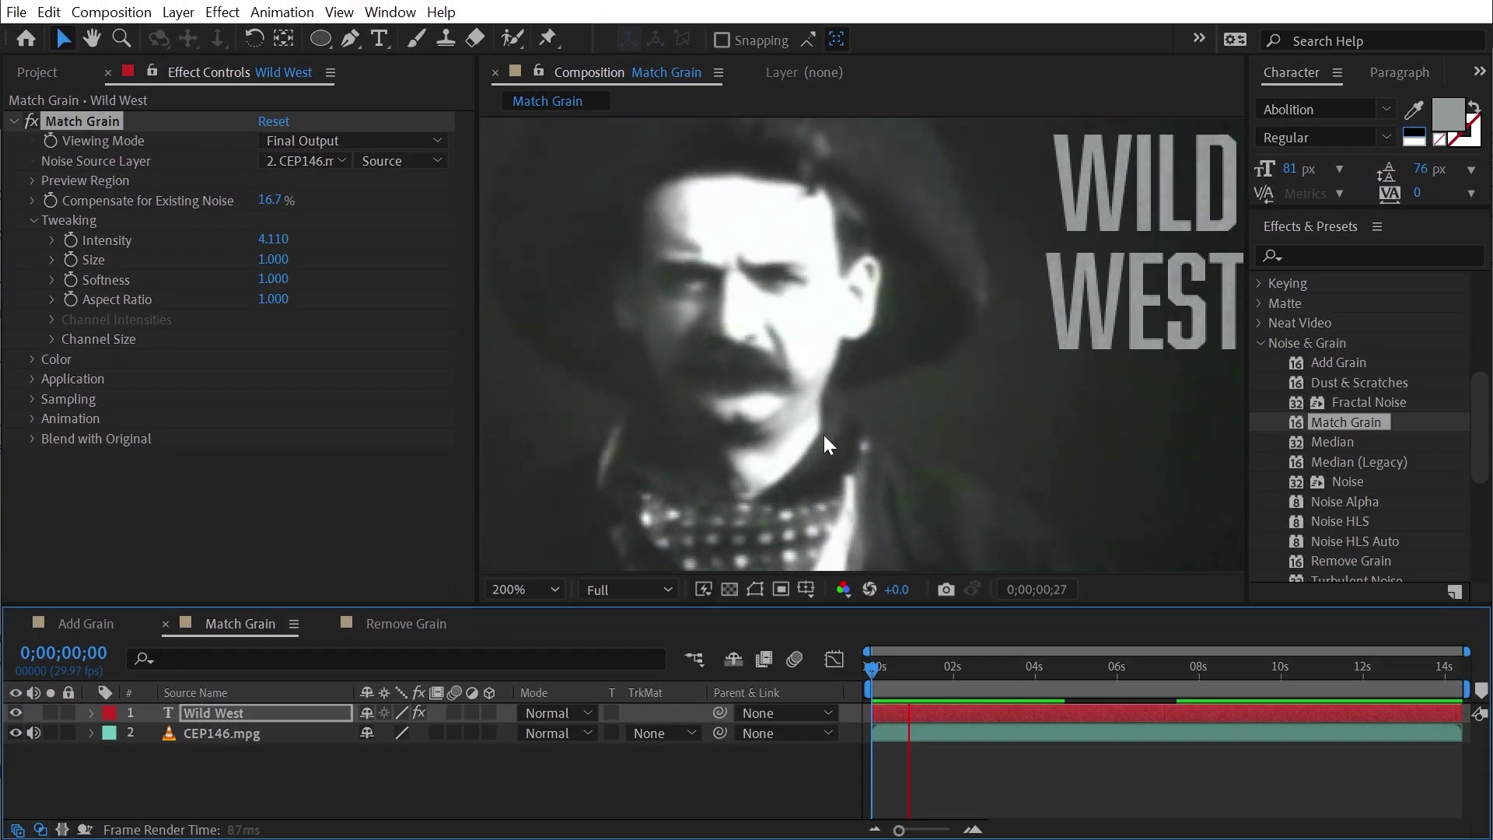
# - Review the Animation and Blend with Original settings of Match Grain
pyautogui.click(33, 221)
pyautogui.click(34, 300)
pyautogui.click(34, 379)
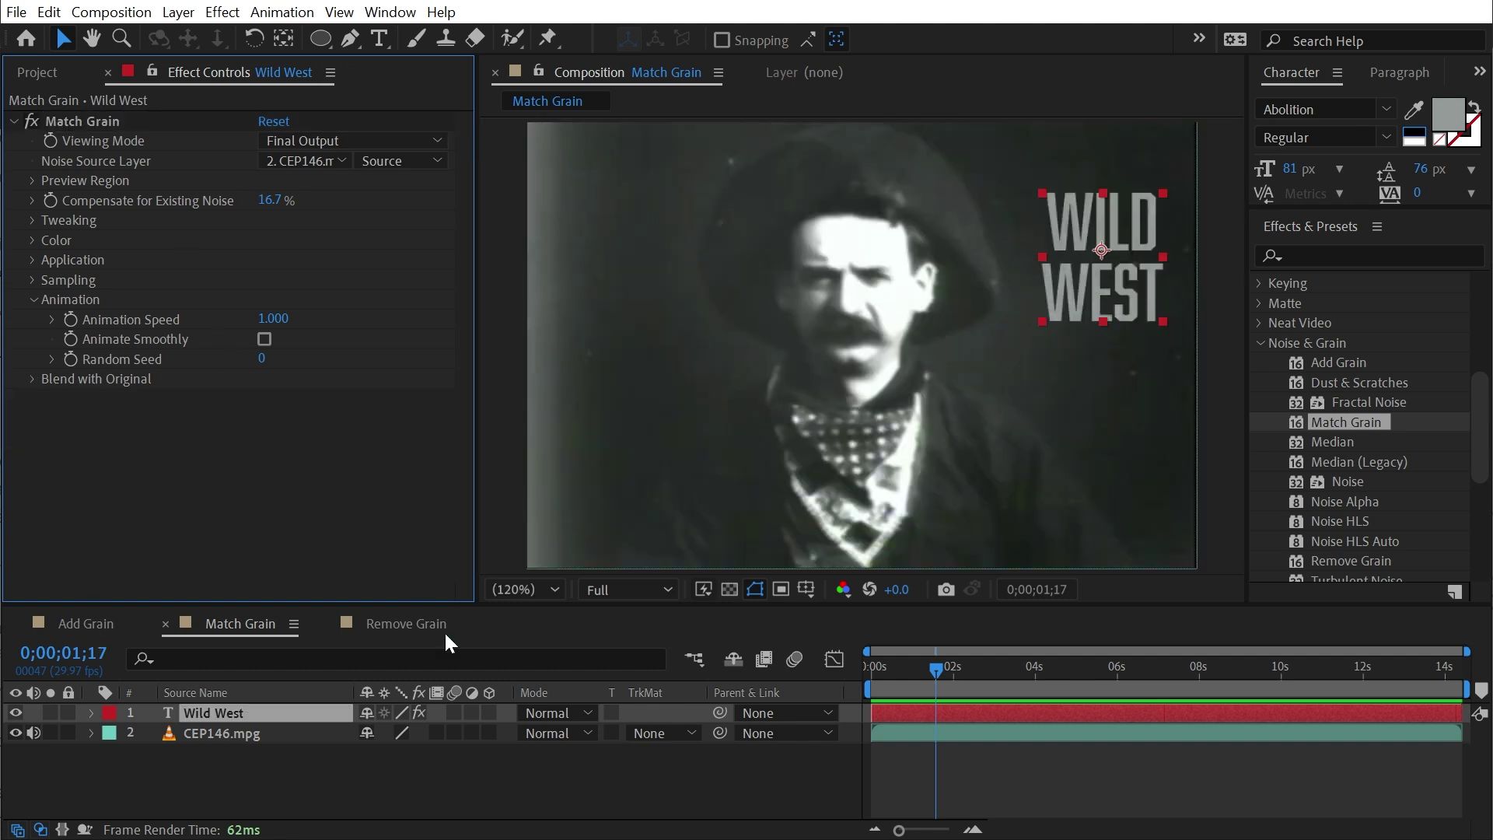
# - Apply Remove Grain to the CEP146.mpg footage in the Remove Grain composition and set its Viewing Mode to Final Output
pyautogui.click(389, 615)
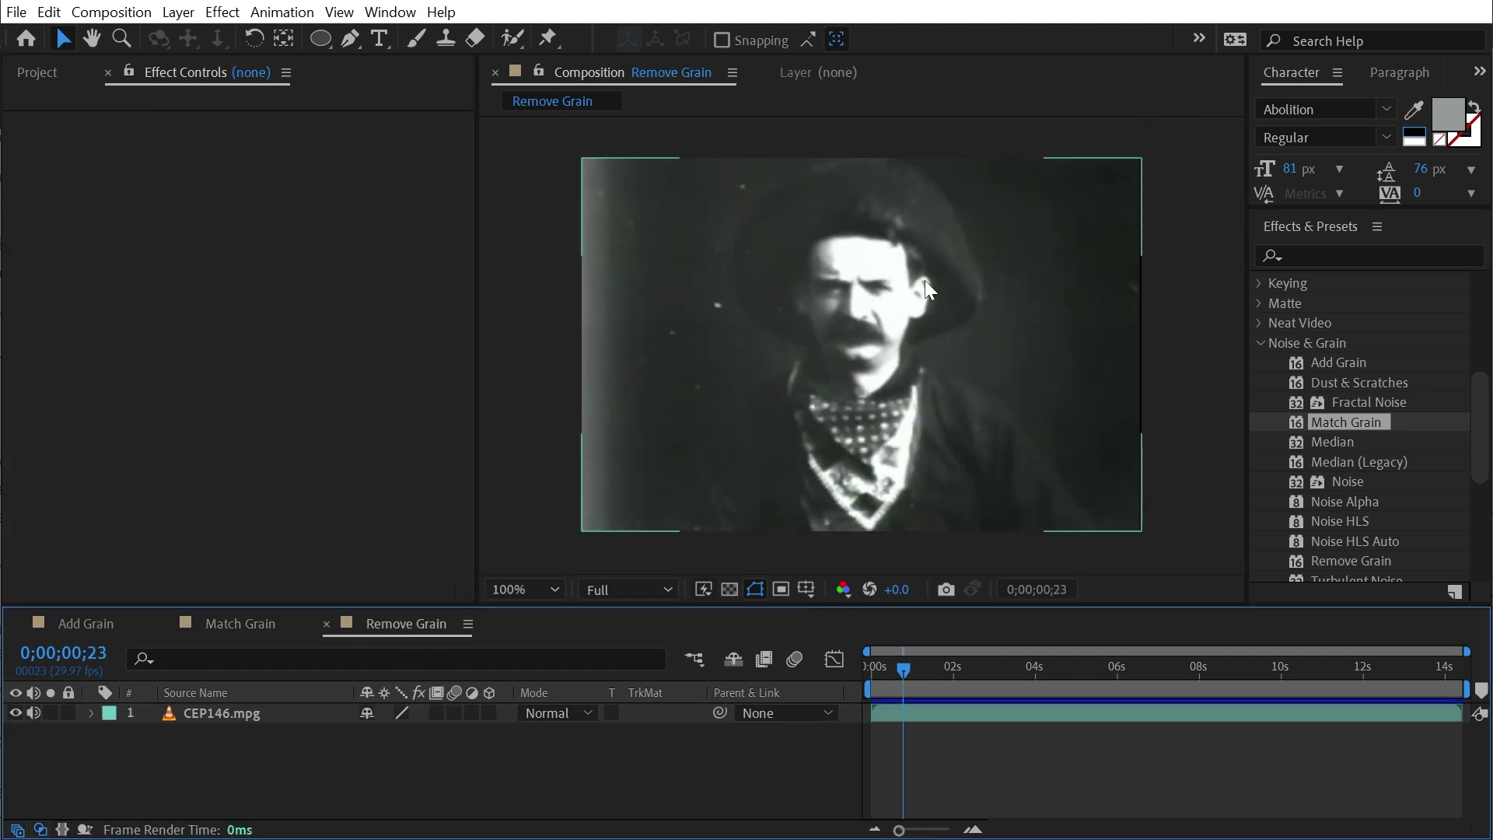
pyautogui.scroll(-3, 1327, 467)
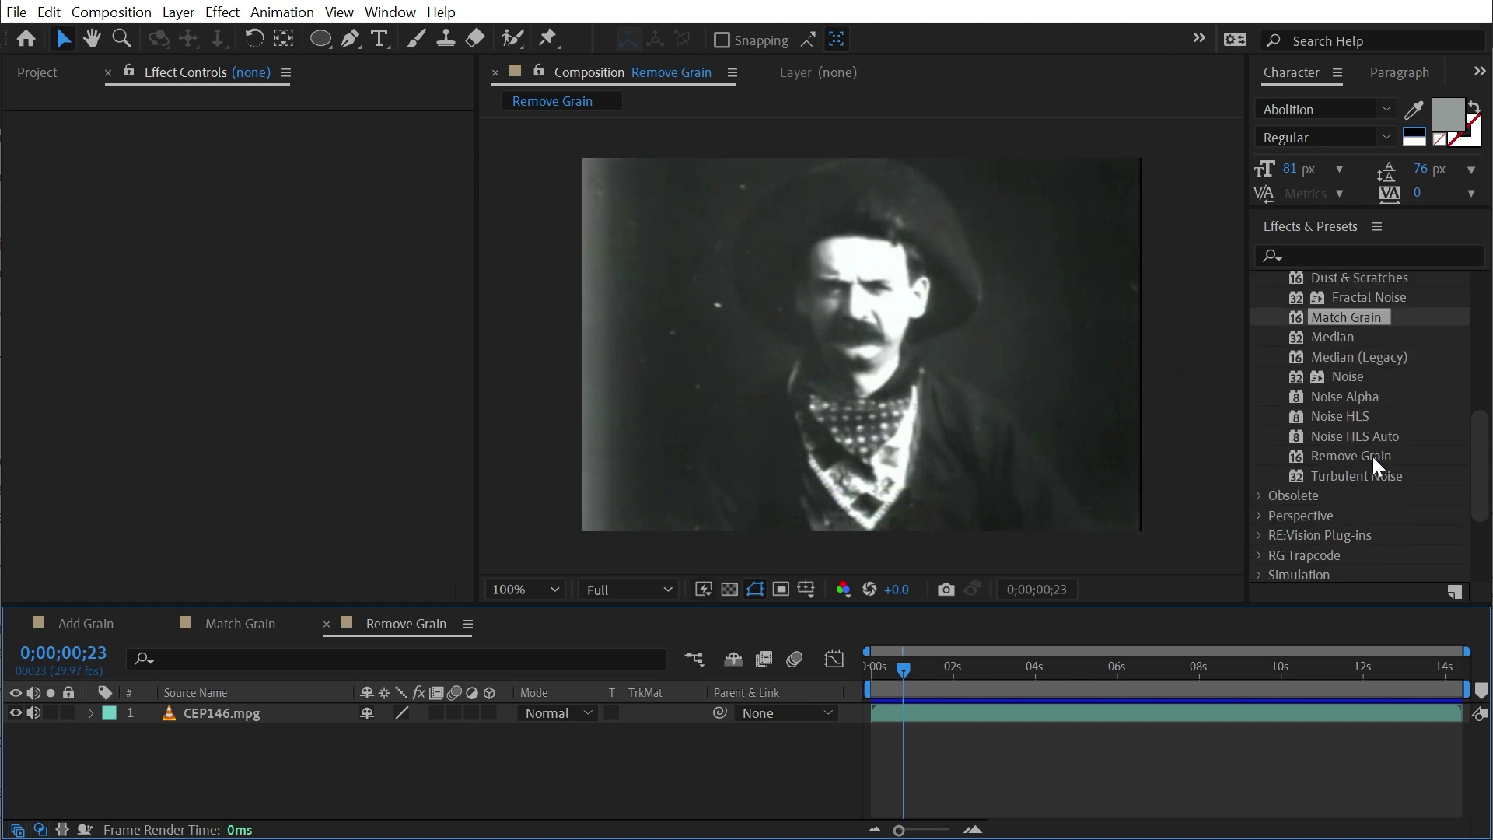
pyautogui.moveTo(1379, 455); pyautogui.dragTo(955, 324)
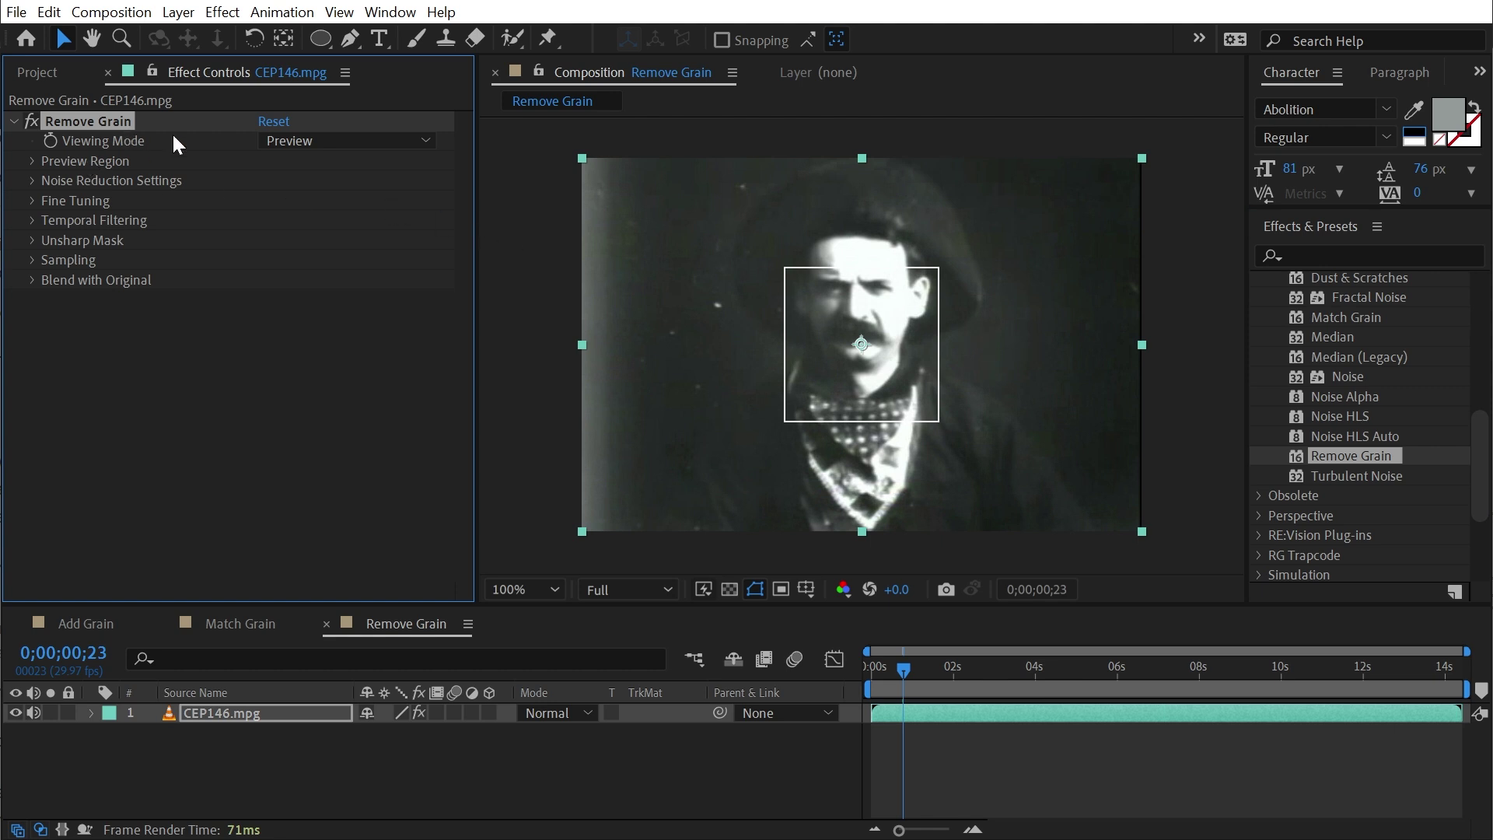
pyautogui.click(292, 140)
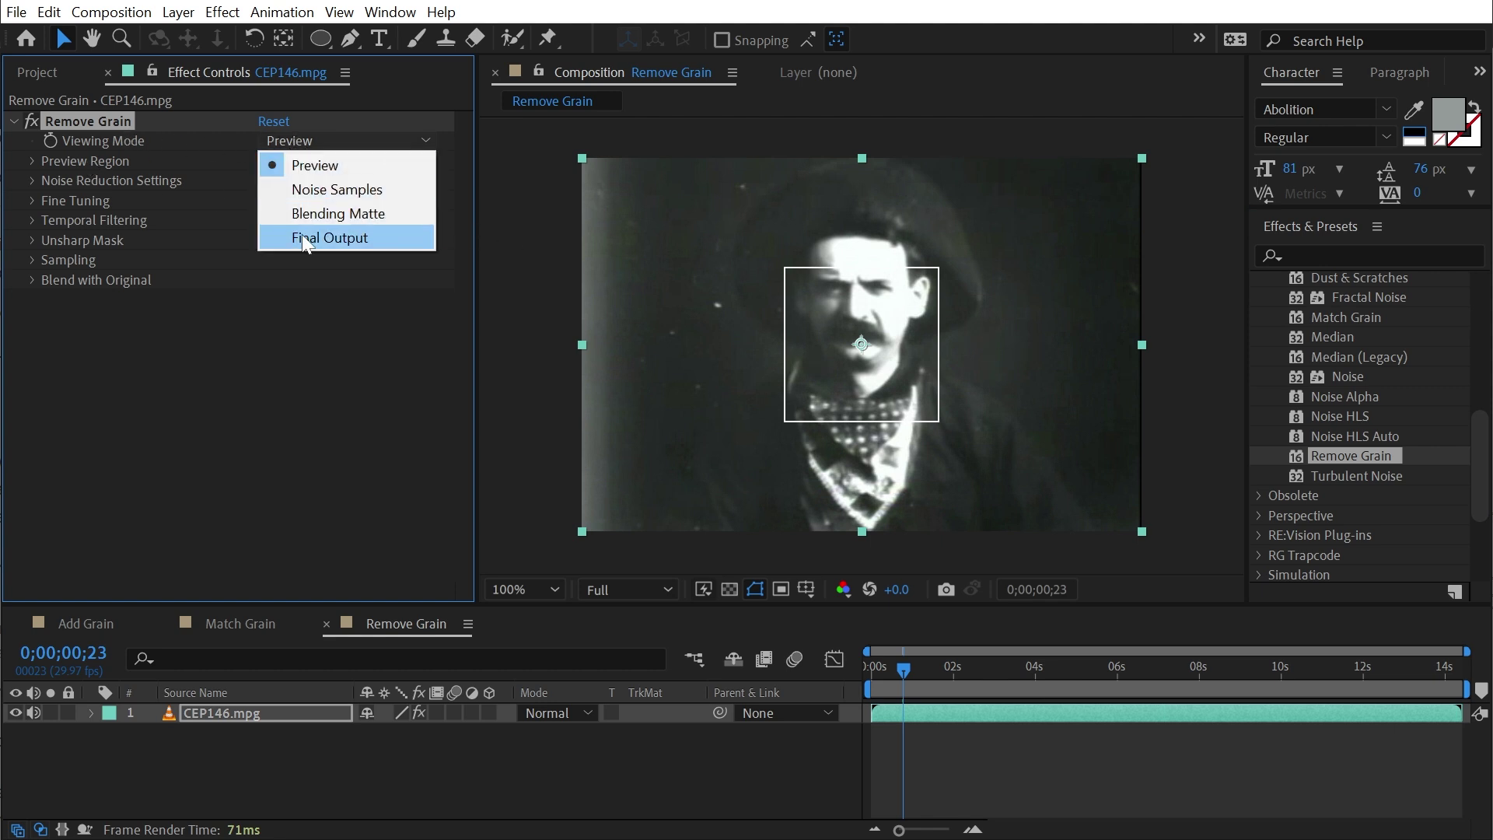
pyautogui.click(367, 238)
# - Compare the footage closely with Remove Grain switched off and on, playing it back
pyautogui.scroll(1, 1033, 353)
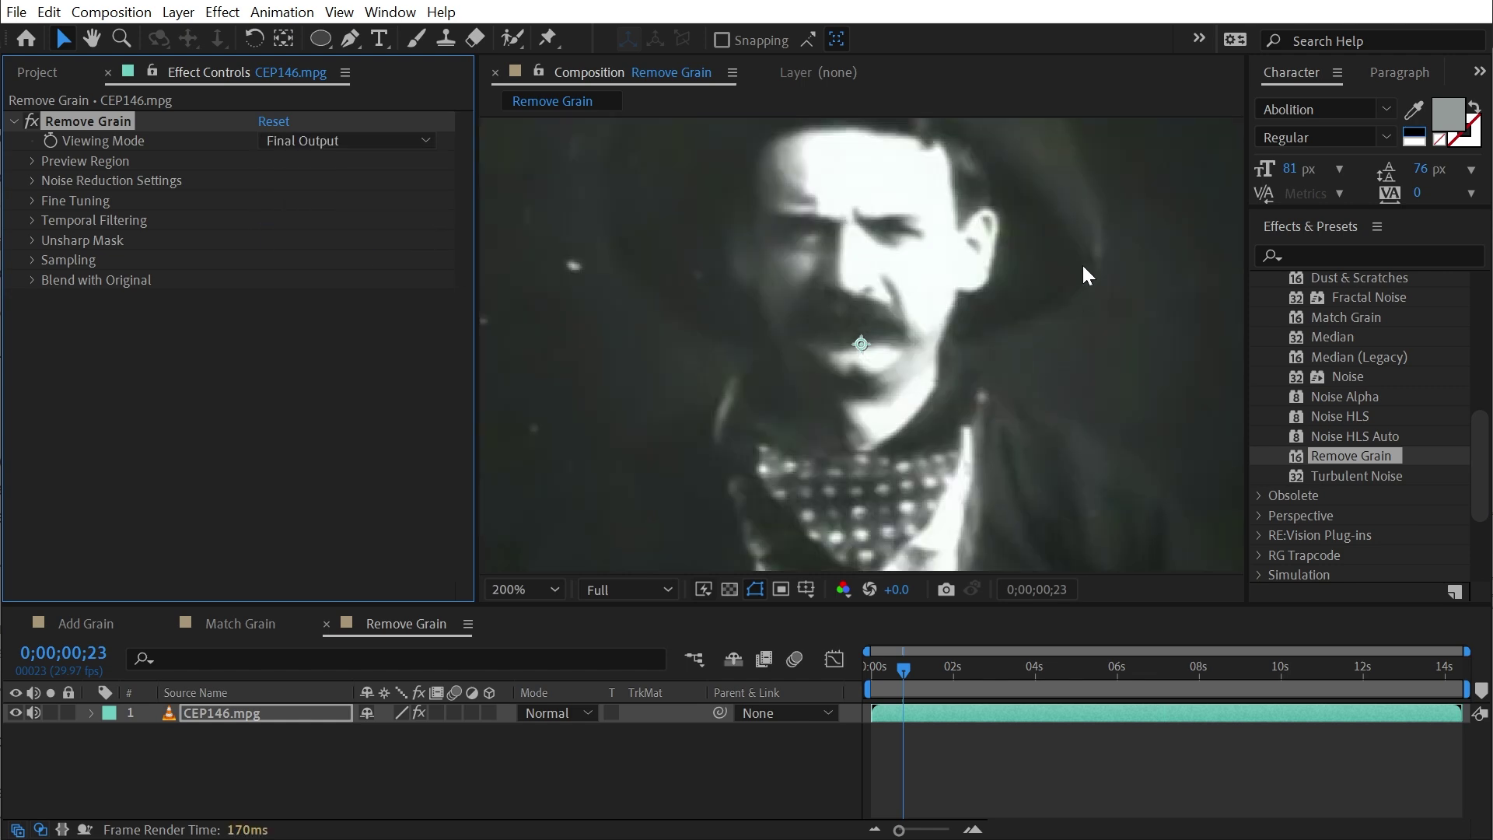
pyautogui.moveTo(1078, 243); pyautogui.dragTo(834, 328)
pyautogui.scroll(1, 934, 235)
pyautogui.scroll(-1, 916, 277)
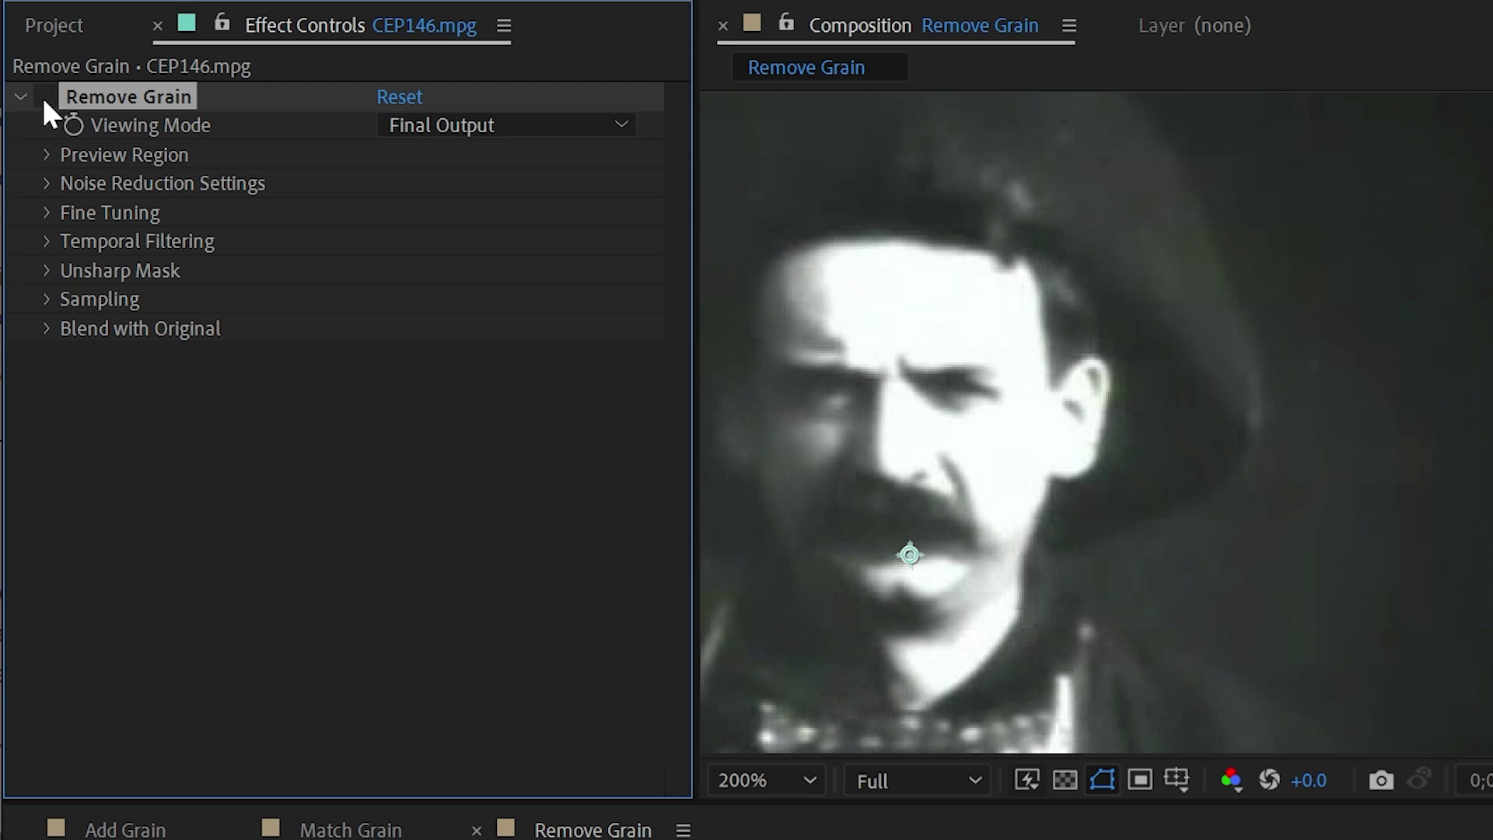
pyautogui.scroll(1, 1072, 515)
pyautogui.moveTo(1473, 550); pyautogui.dragTo(1291, 421)
pyautogui.click(49, 96)
pyautogui.scroll(-2, 1314, 381)
pyautogui.moveTo(1107, 373); pyautogui.dragTo(1381, 324)
pyautogui.press('space')
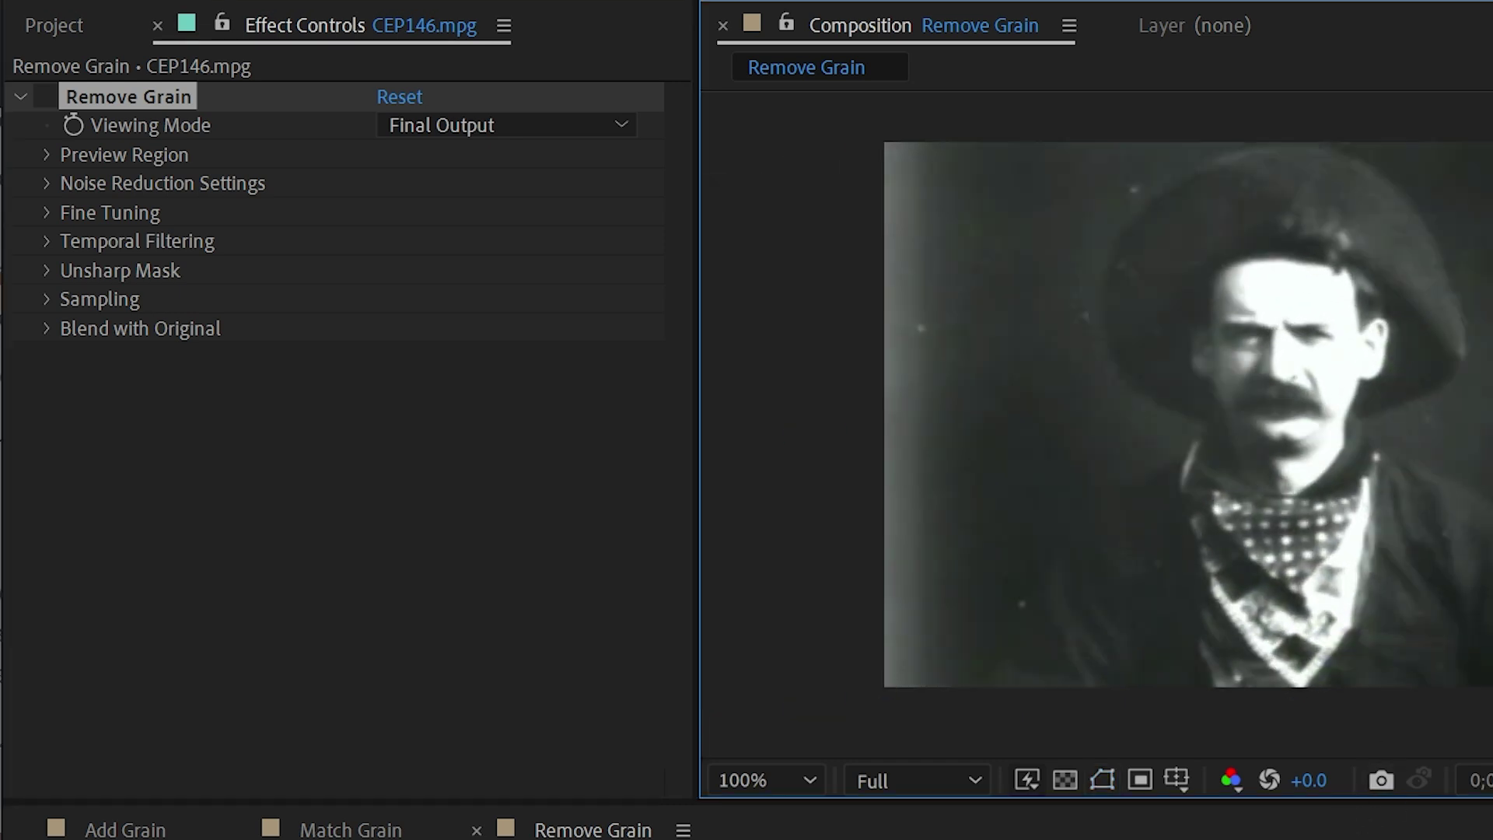
pyautogui.scroll(1, 1221, 373)
pyautogui.moveTo(1482, 308); pyautogui.dragTo(1032, 425)
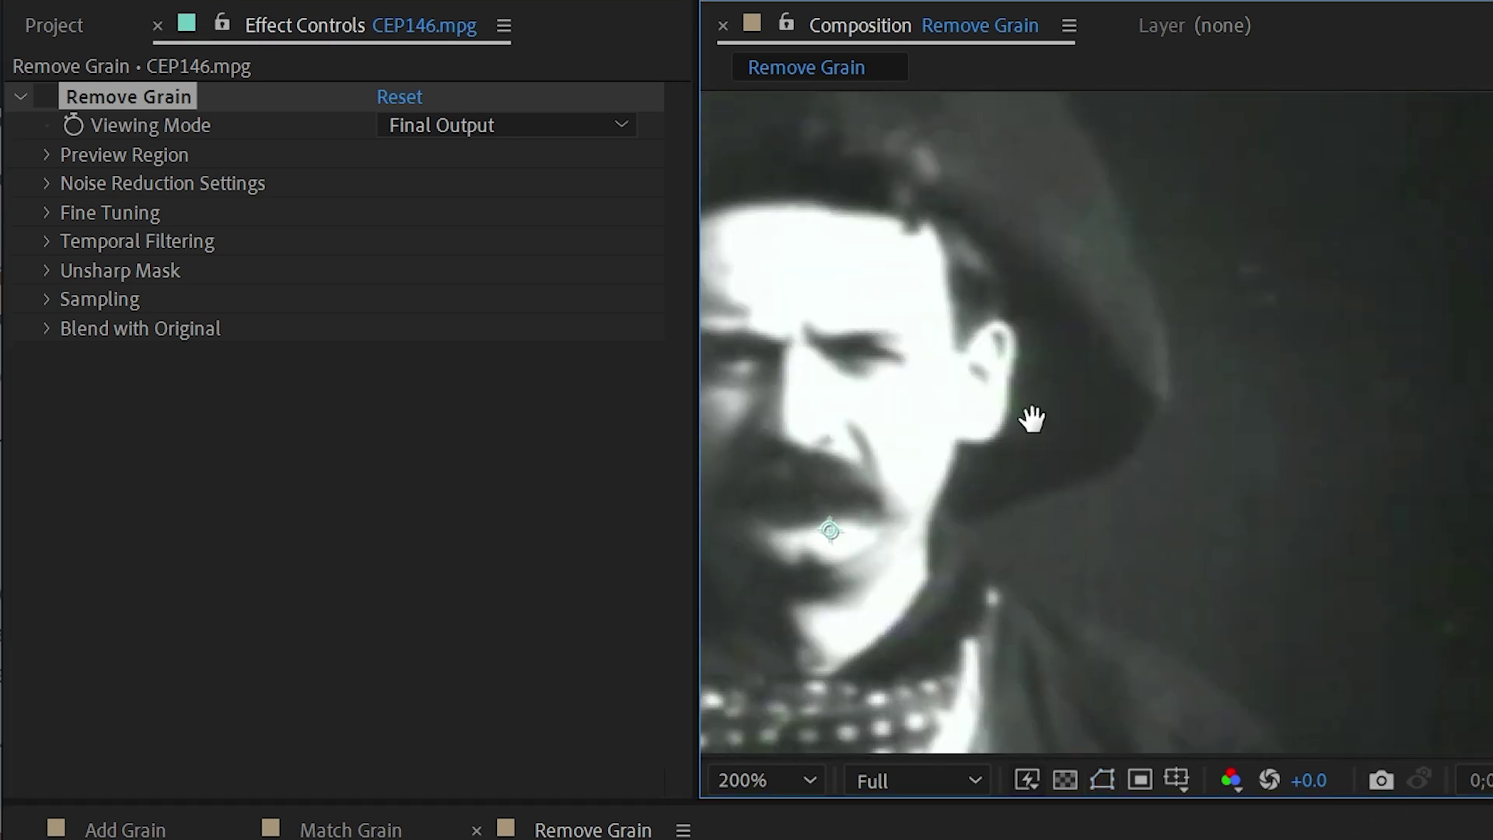
pyautogui.click(47, 96)
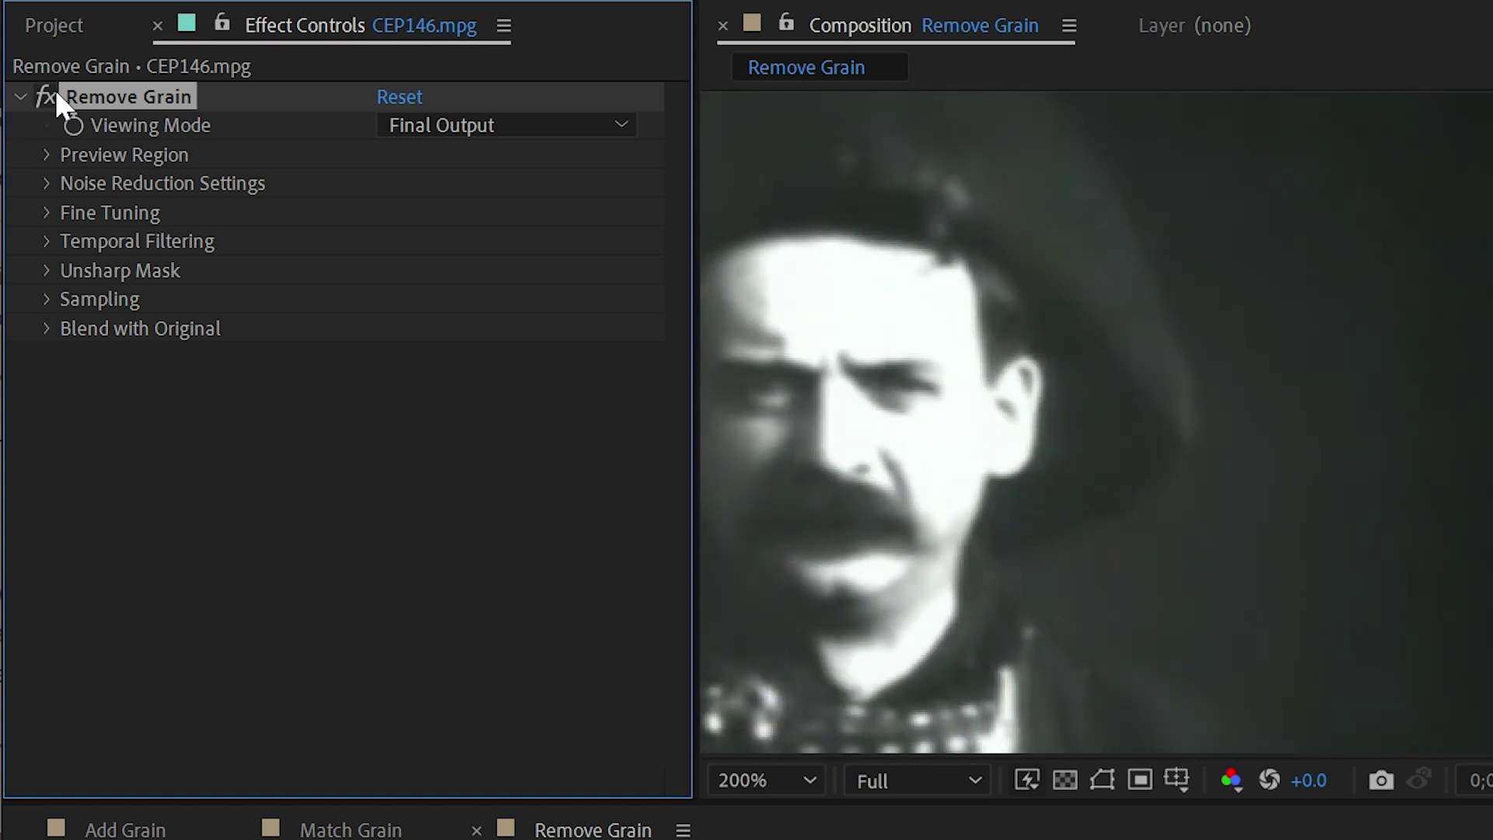
# - Display Remove Grain's noise samples over the footage and review the Sampling settings
pyautogui.click(500, 125)
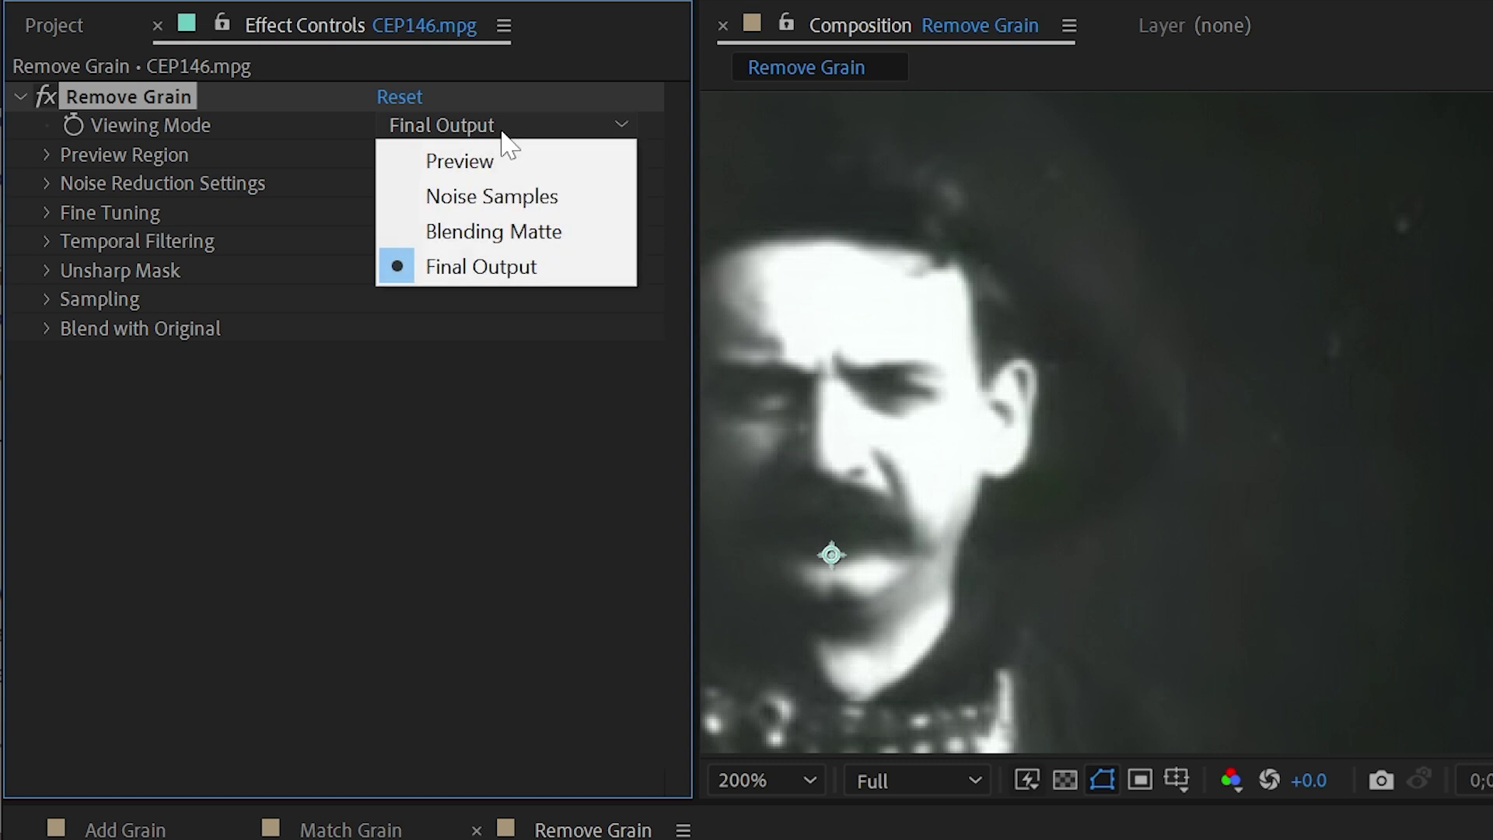
pyautogui.click(493, 196)
pyautogui.scroll(-1, 1159, 300)
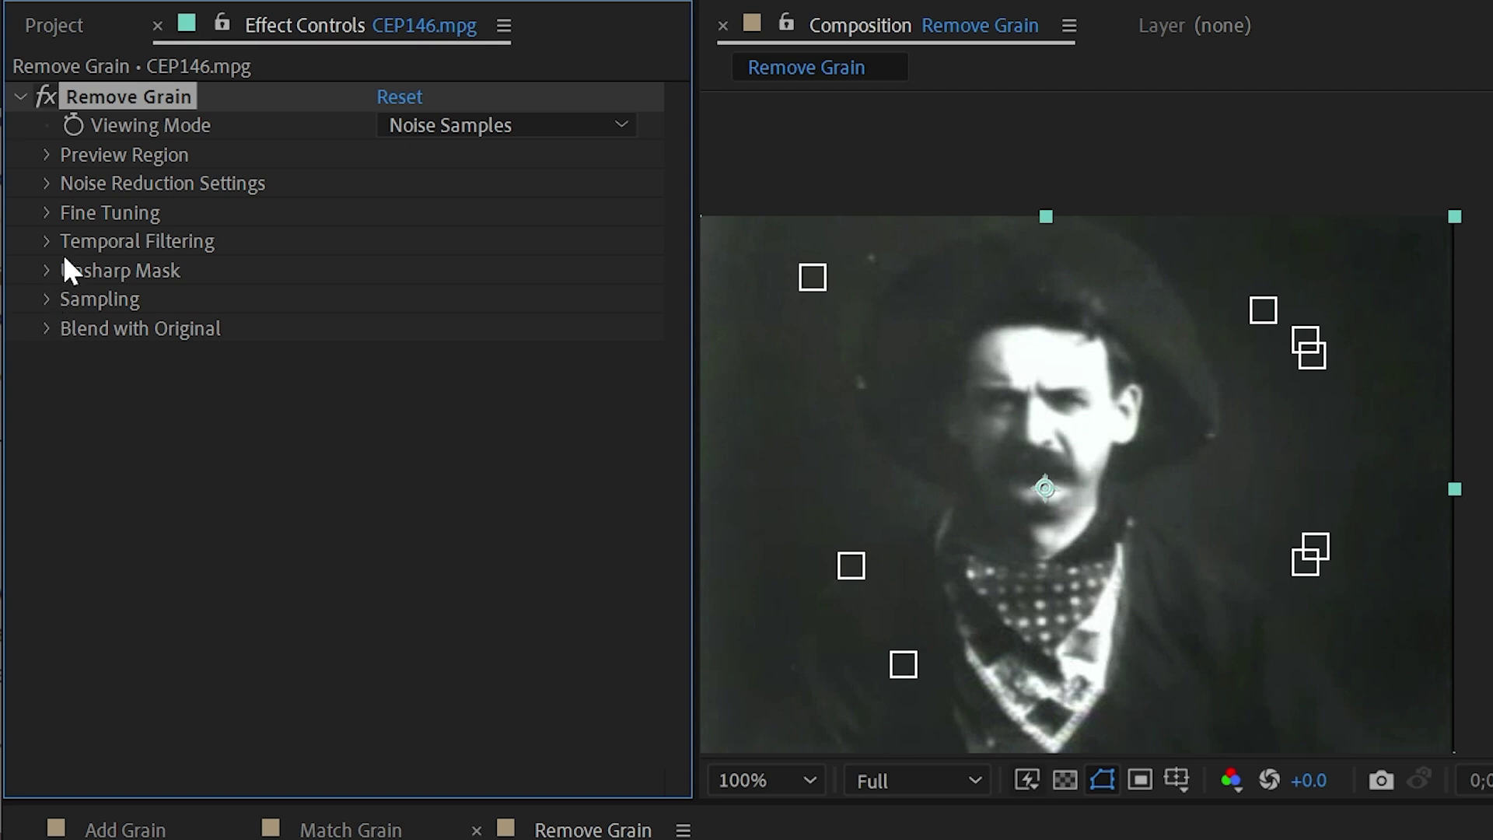
pyautogui.click(46, 299)
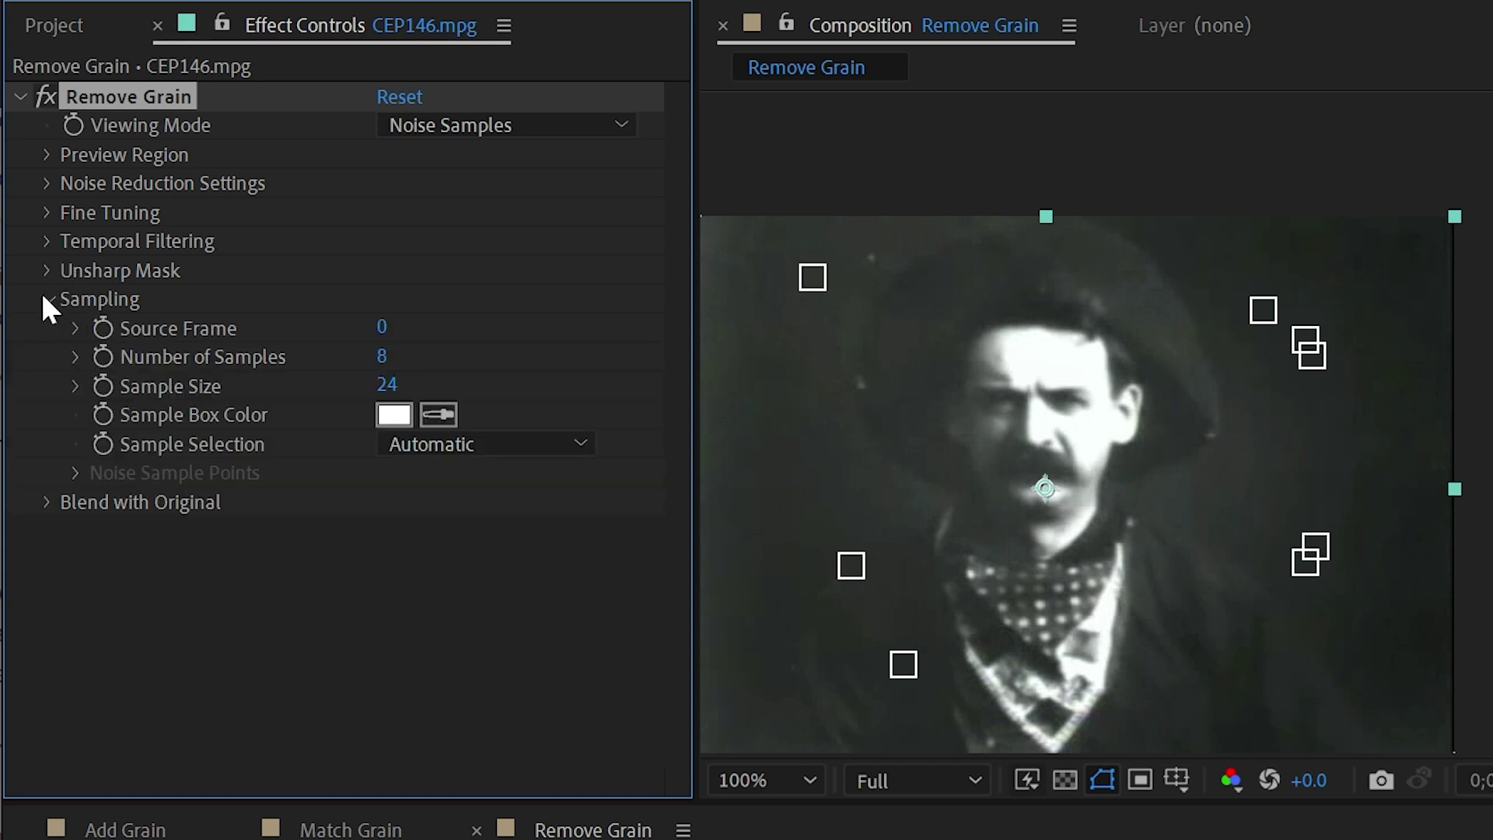
pyautogui.click(463, 448)
pyautogui.click(433, 608)
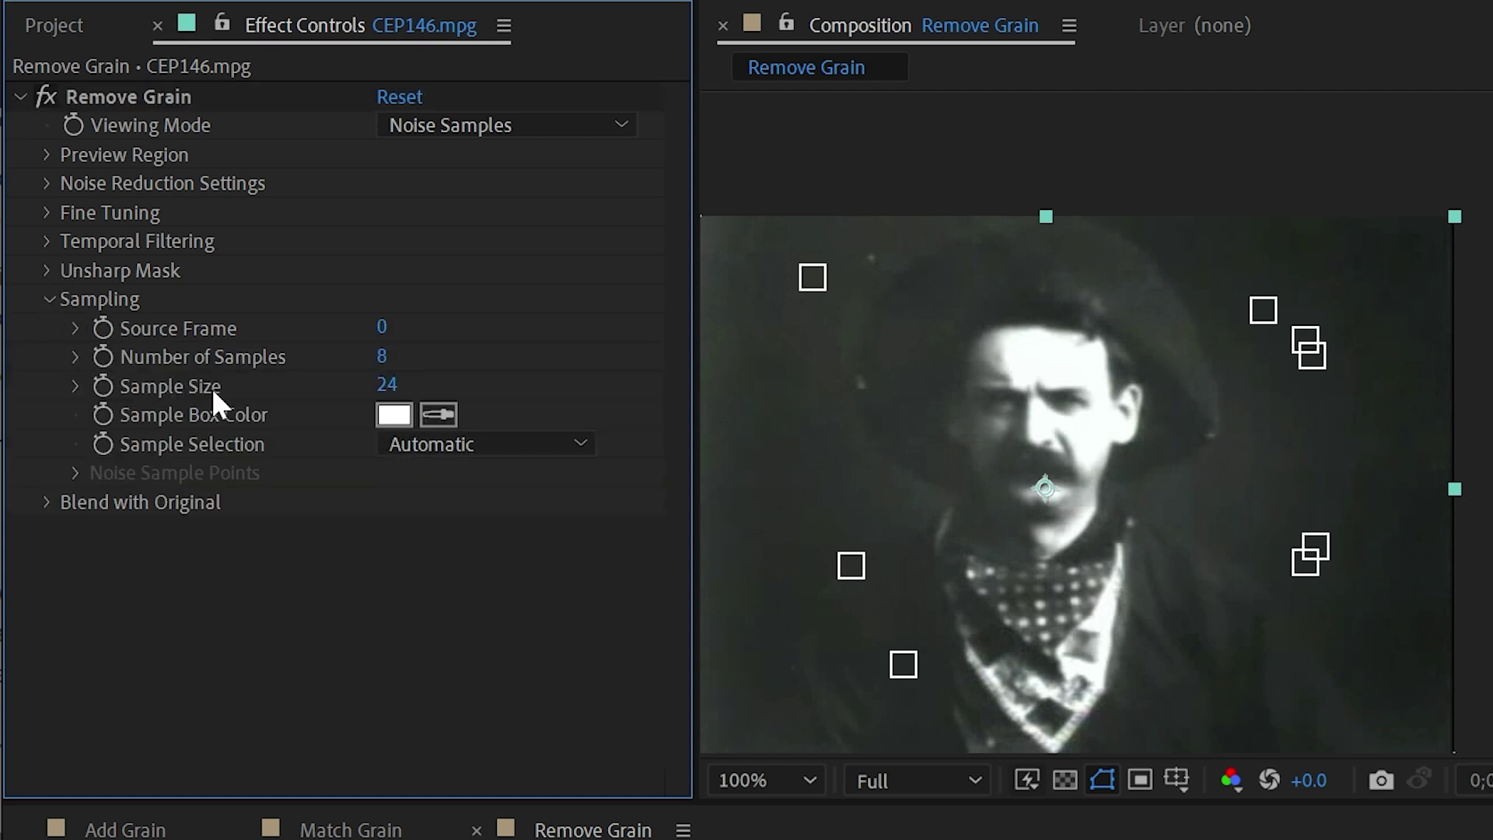
pyautogui.click(78, 301)
# - Preview the footage's Blending Matte and return the Viewing Mode to Final Output
pyautogui.click(478, 128)
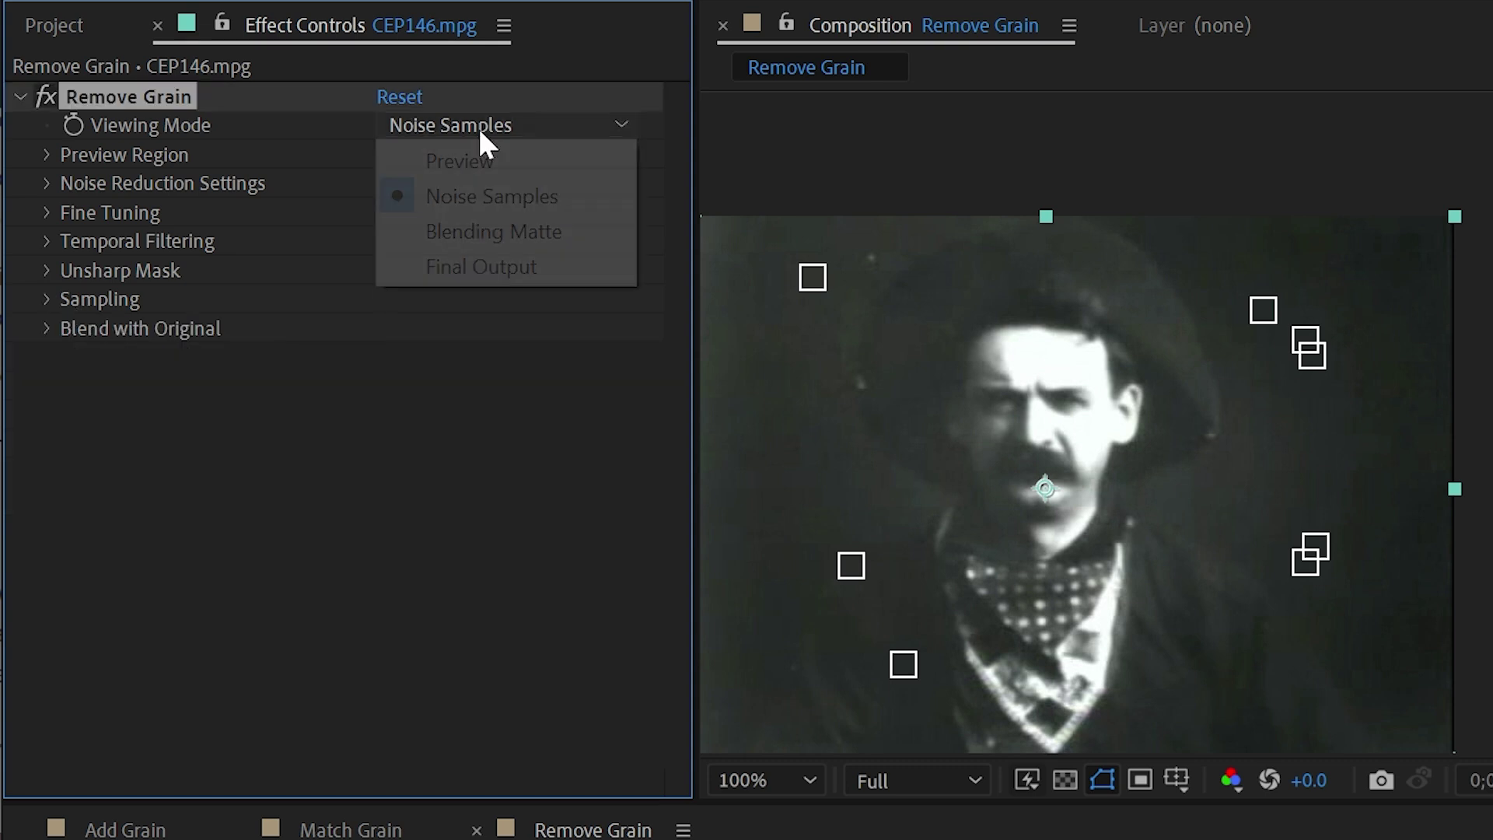
pyautogui.click(479, 218)
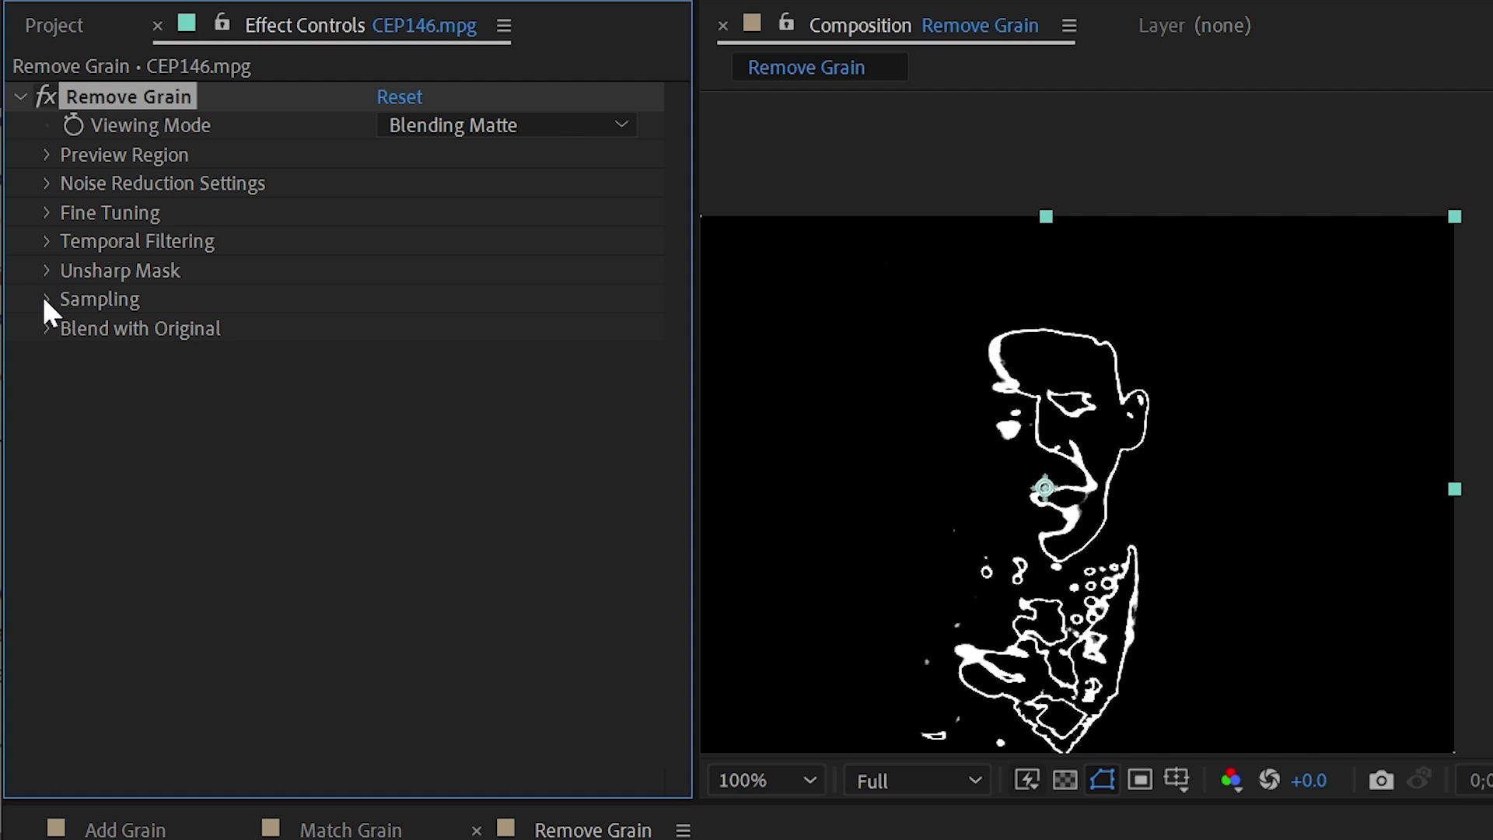
pyautogui.click(505, 125)
pyautogui.click(447, 267)
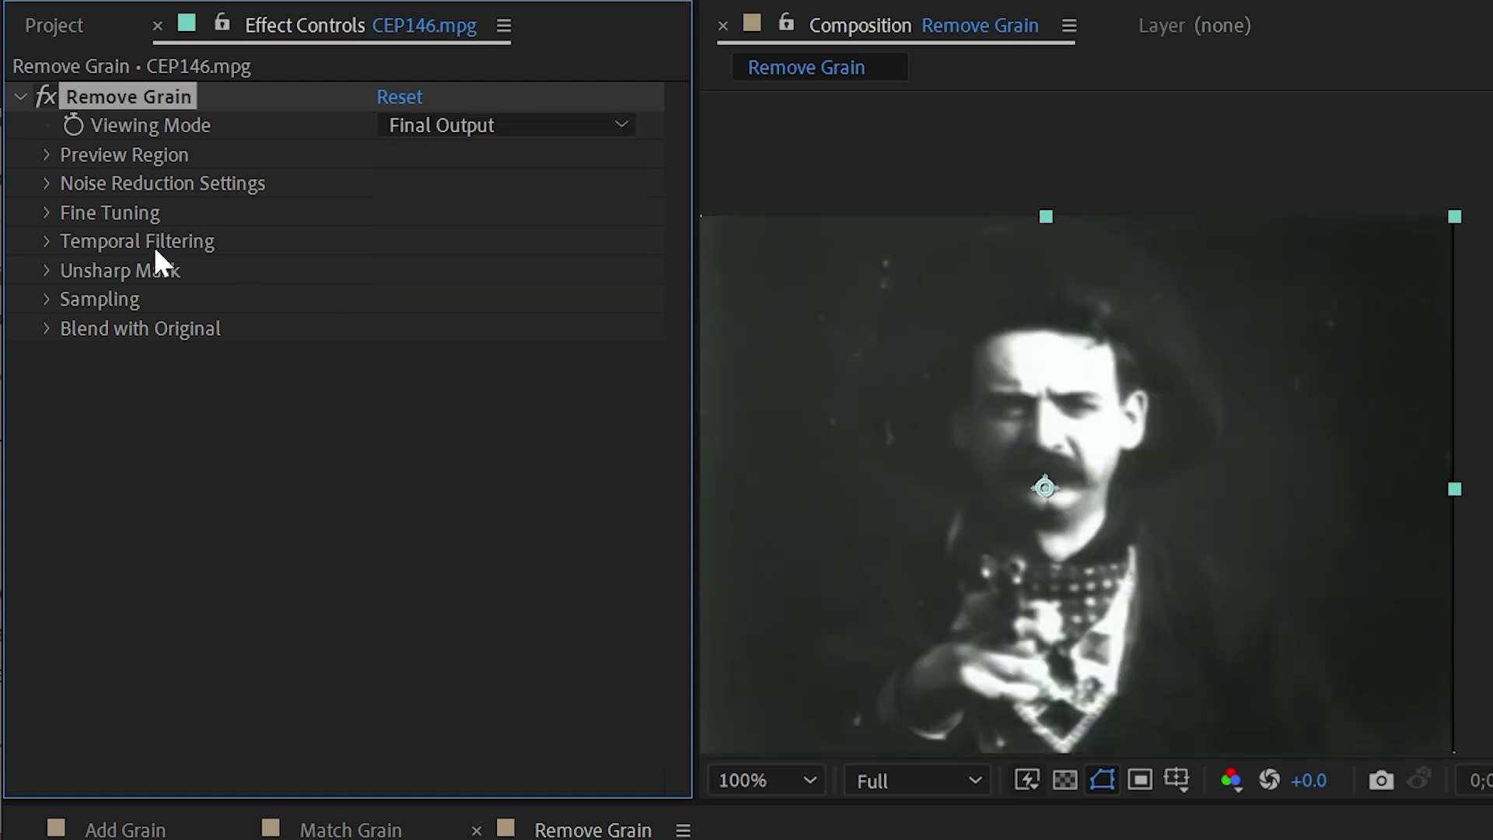
# - Try a Noise Reduction of 4.5 on a close view of the face and set it back to 1
pyautogui.click(46, 183)
pyautogui.click(1141, 427)
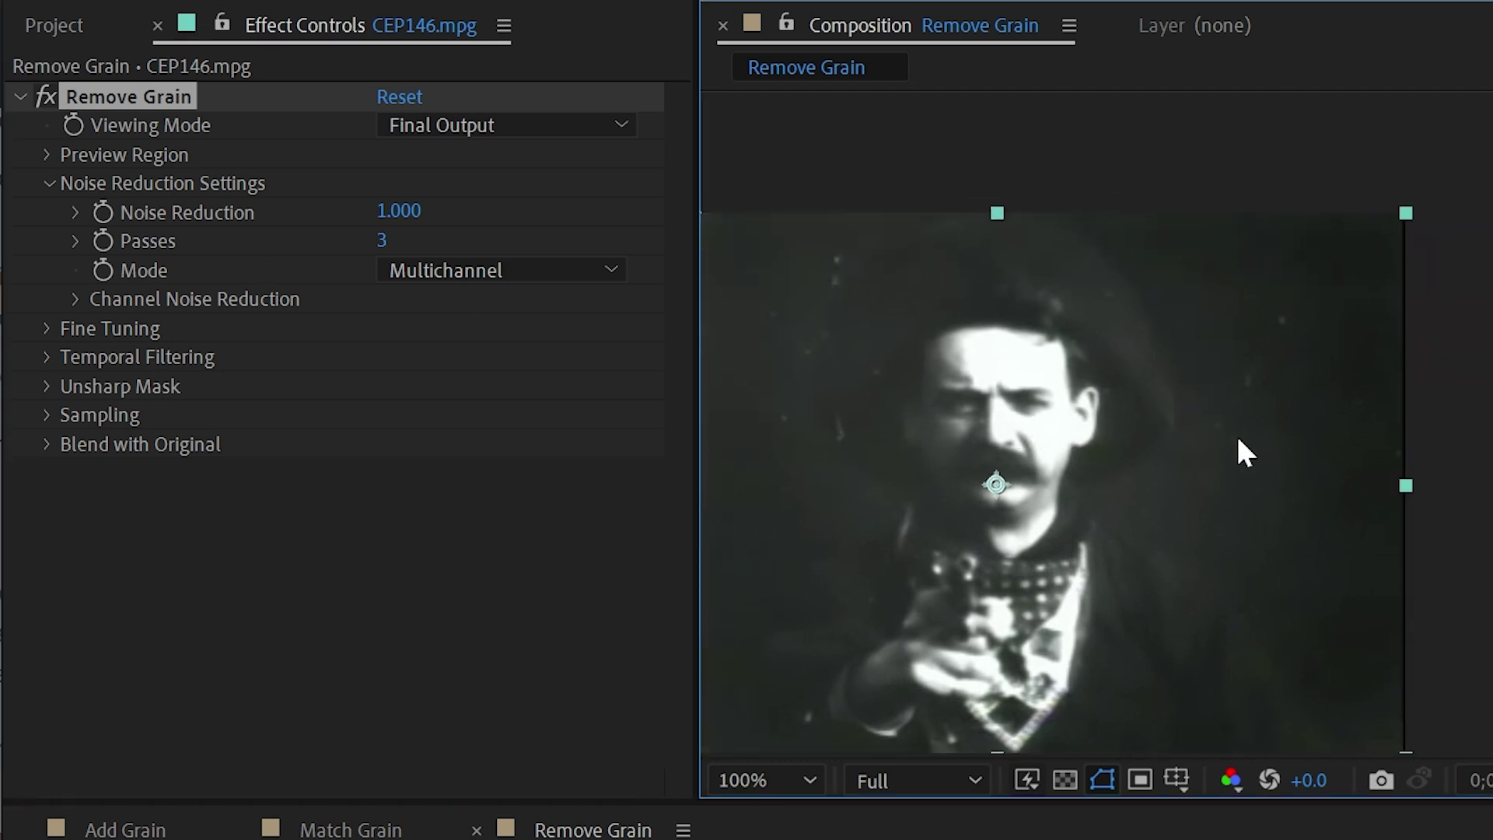
pyautogui.scroll(1, 1244, 451)
pyautogui.moveTo(412, 221); pyautogui.dragTo(1049, 266)
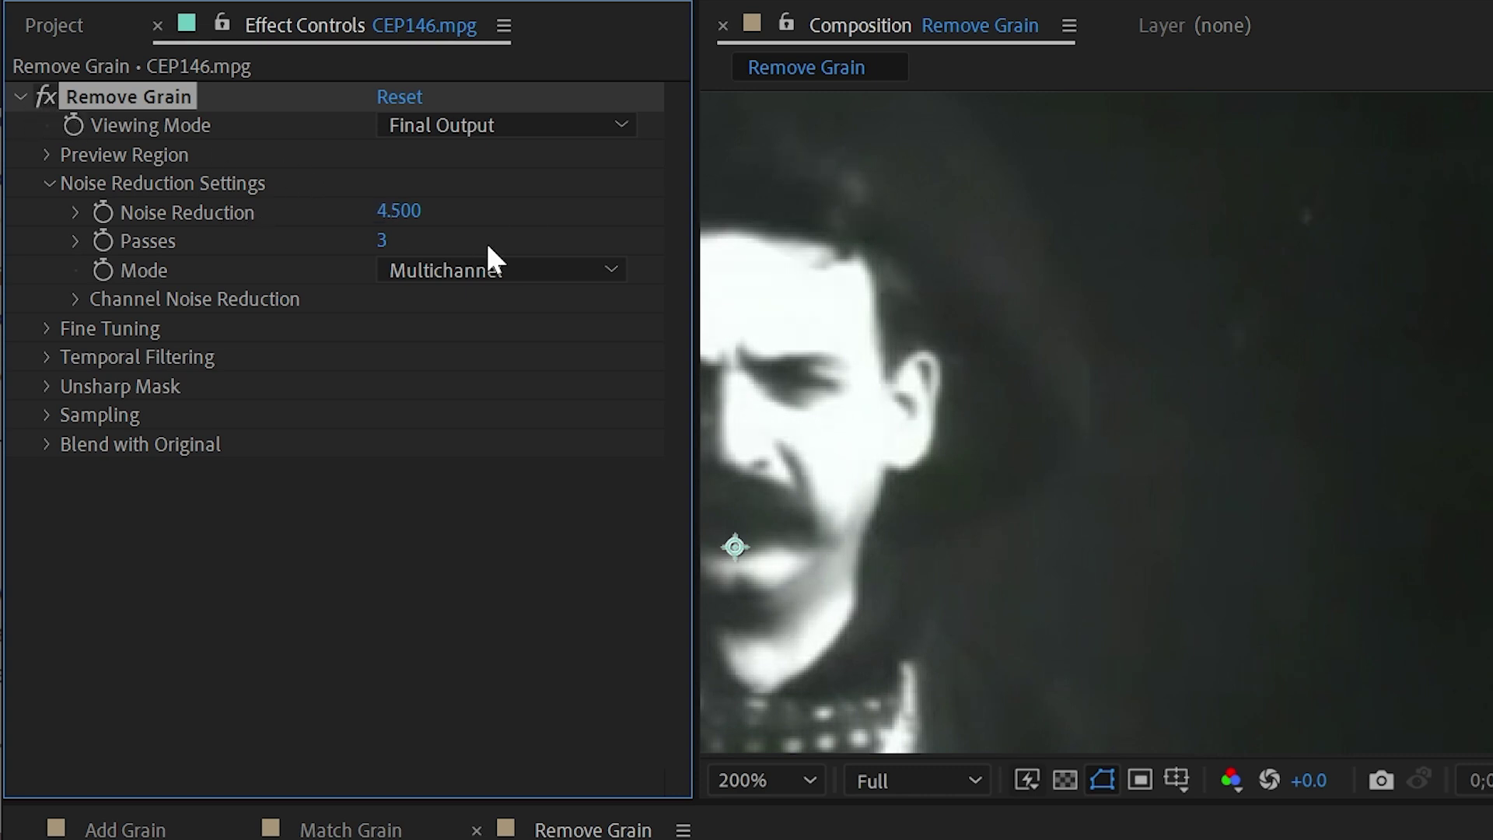
pyautogui.click(399, 211)
pyautogui.write('1')
pyautogui.press('Return')
# - Try lower and higher Passes values, up to 6, and return Passes to 3
pyautogui.click(382, 241)
pyautogui.write('4')
pyautogui.press('Return')
pyautogui.click(382, 240)
pyautogui.write('1')
pyautogui.press('Return')
pyautogui.click(389, 241)
pyautogui.write('46')
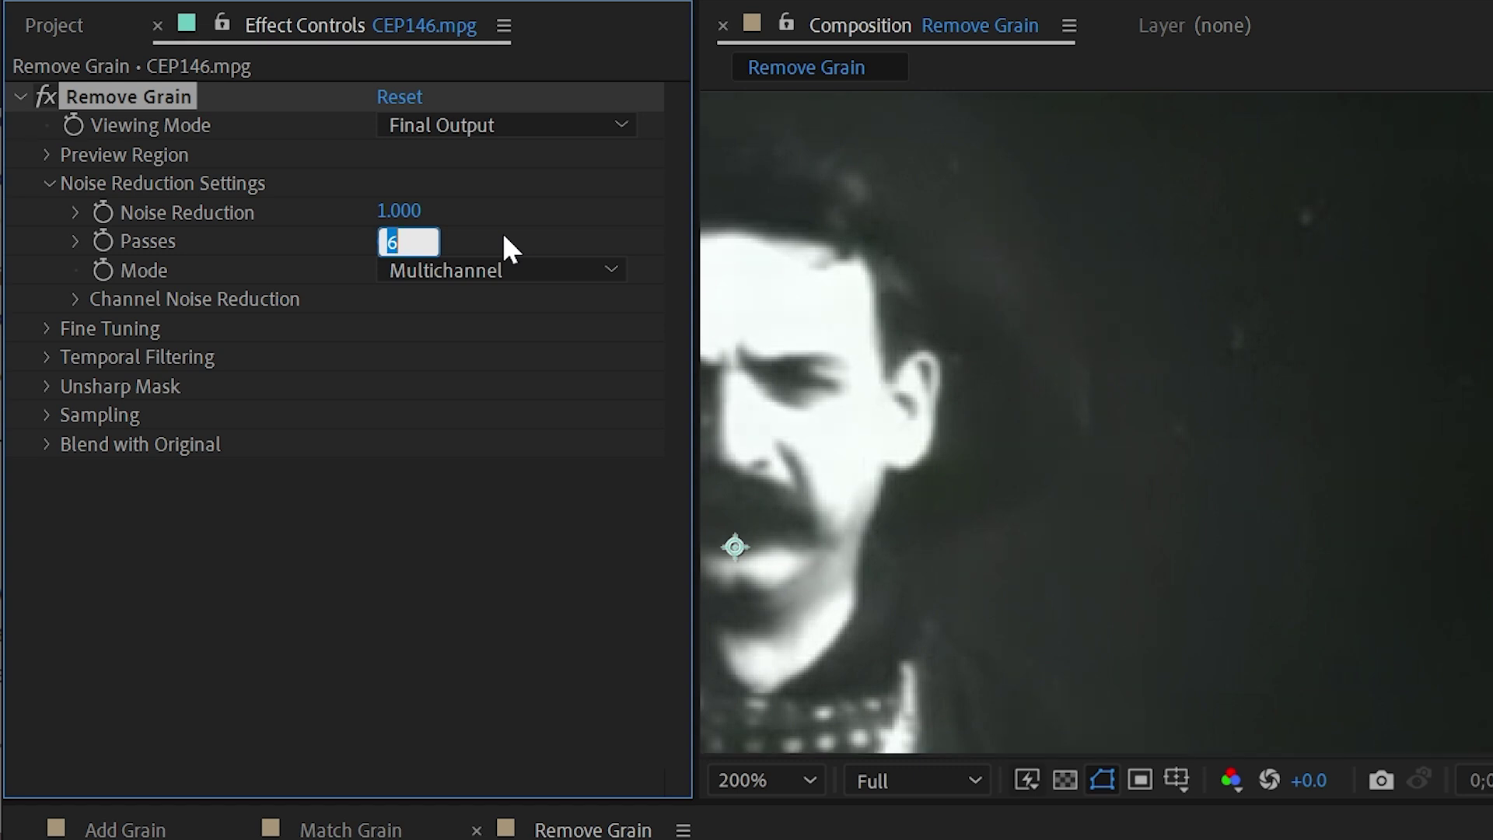
pyautogui.rightClick(495, 233)
pyautogui.click(249, 515)
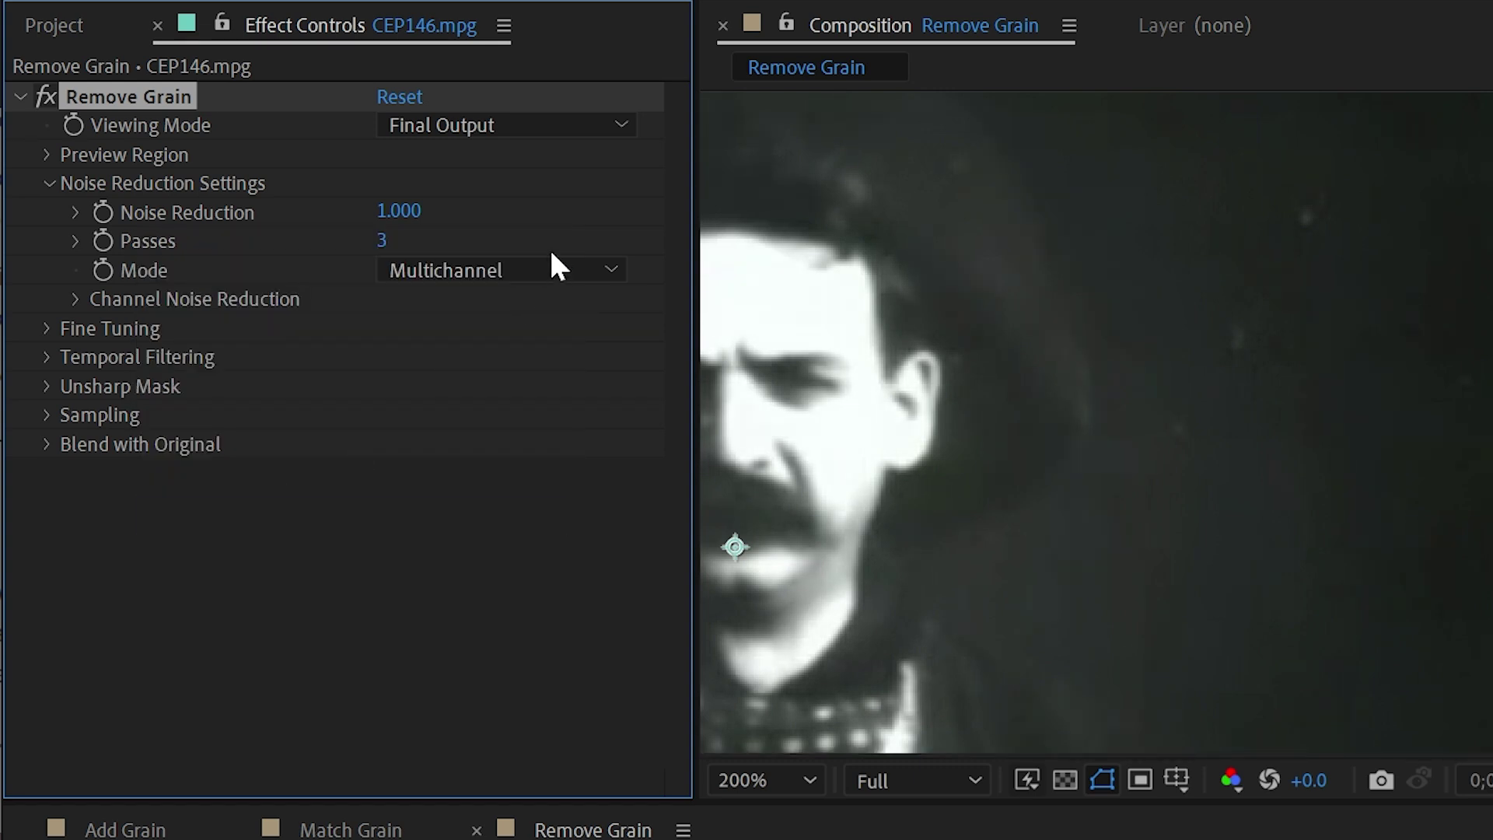
# - Try the Single Channel noise reduction mode, restore Multichannel, and look over the Channel Noise Reduction settings
pyautogui.click(500, 269)
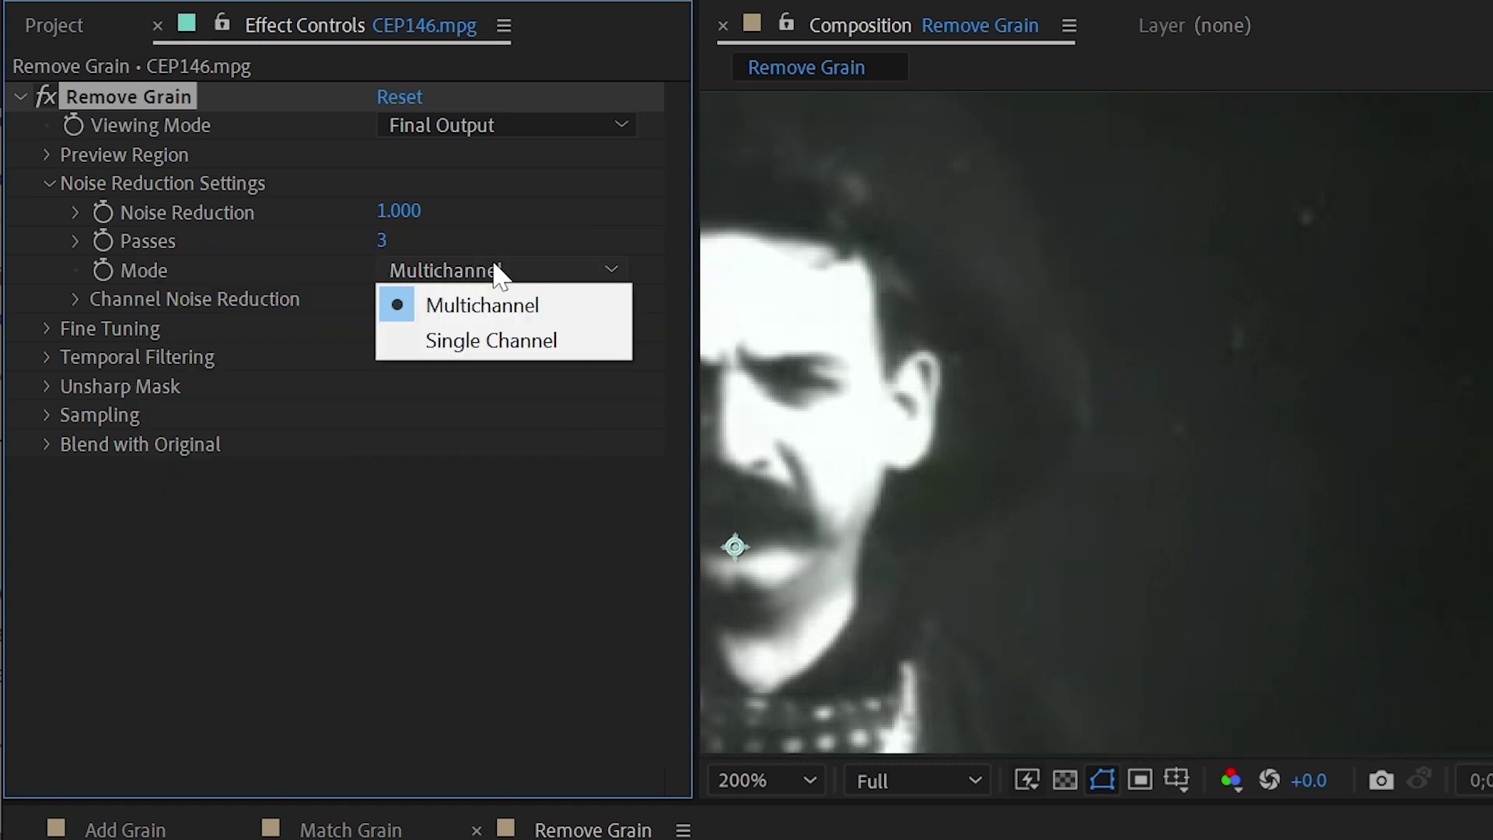
pyautogui.click(490, 346)
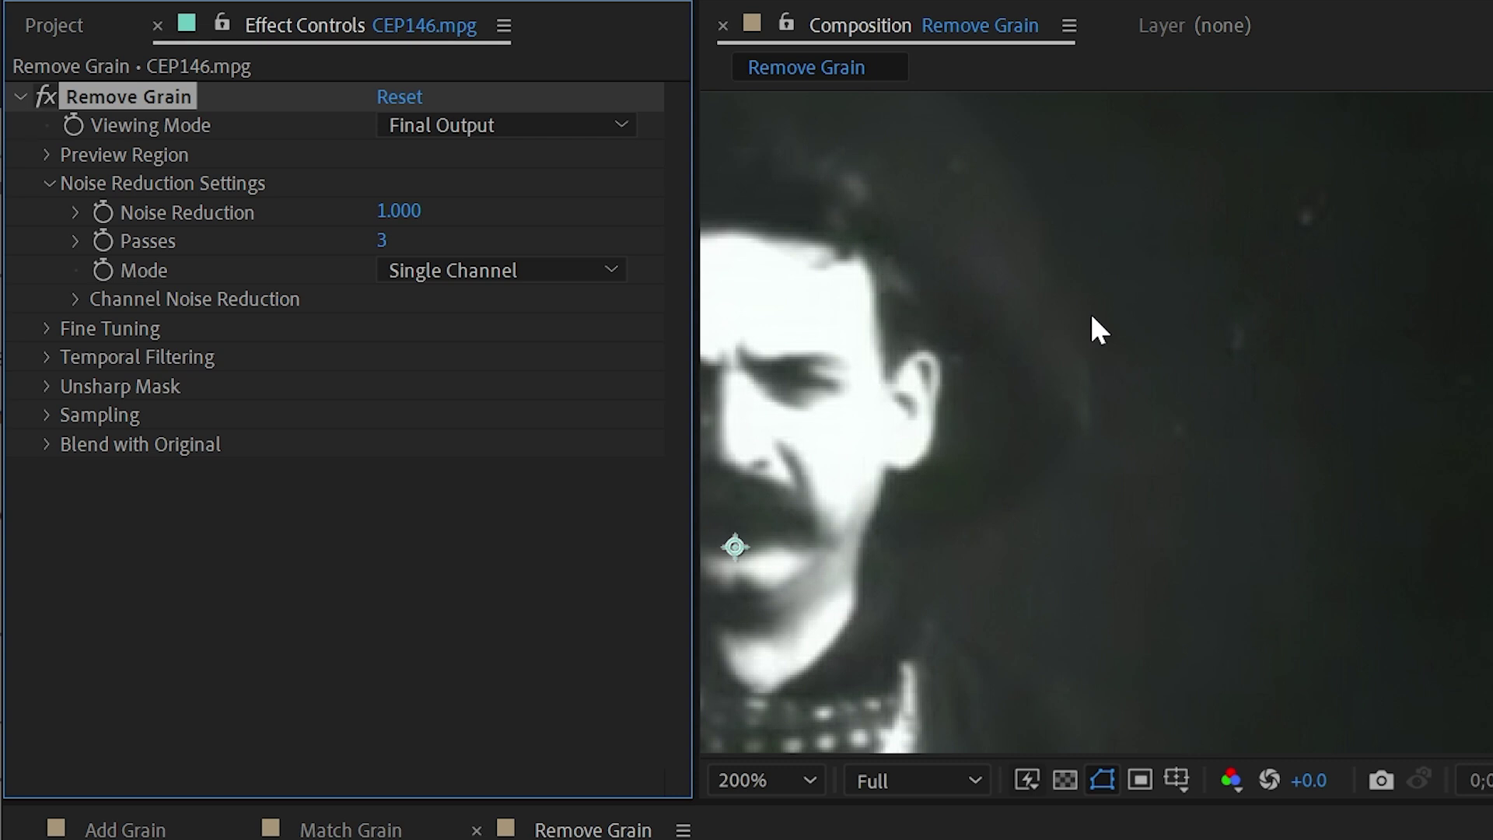
pyautogui.click(559, 268)
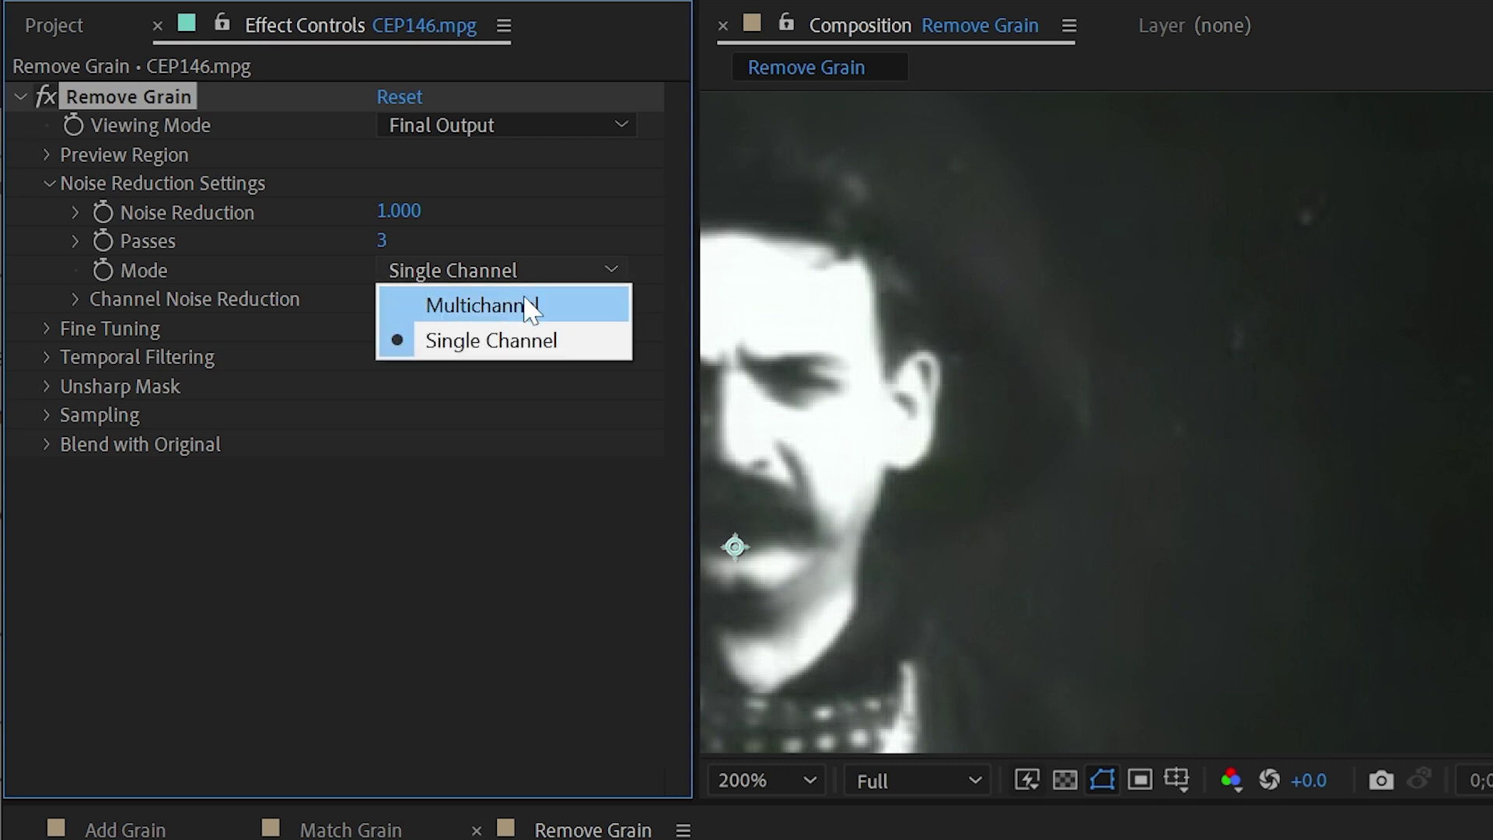
pyautogui.click(527, 306)
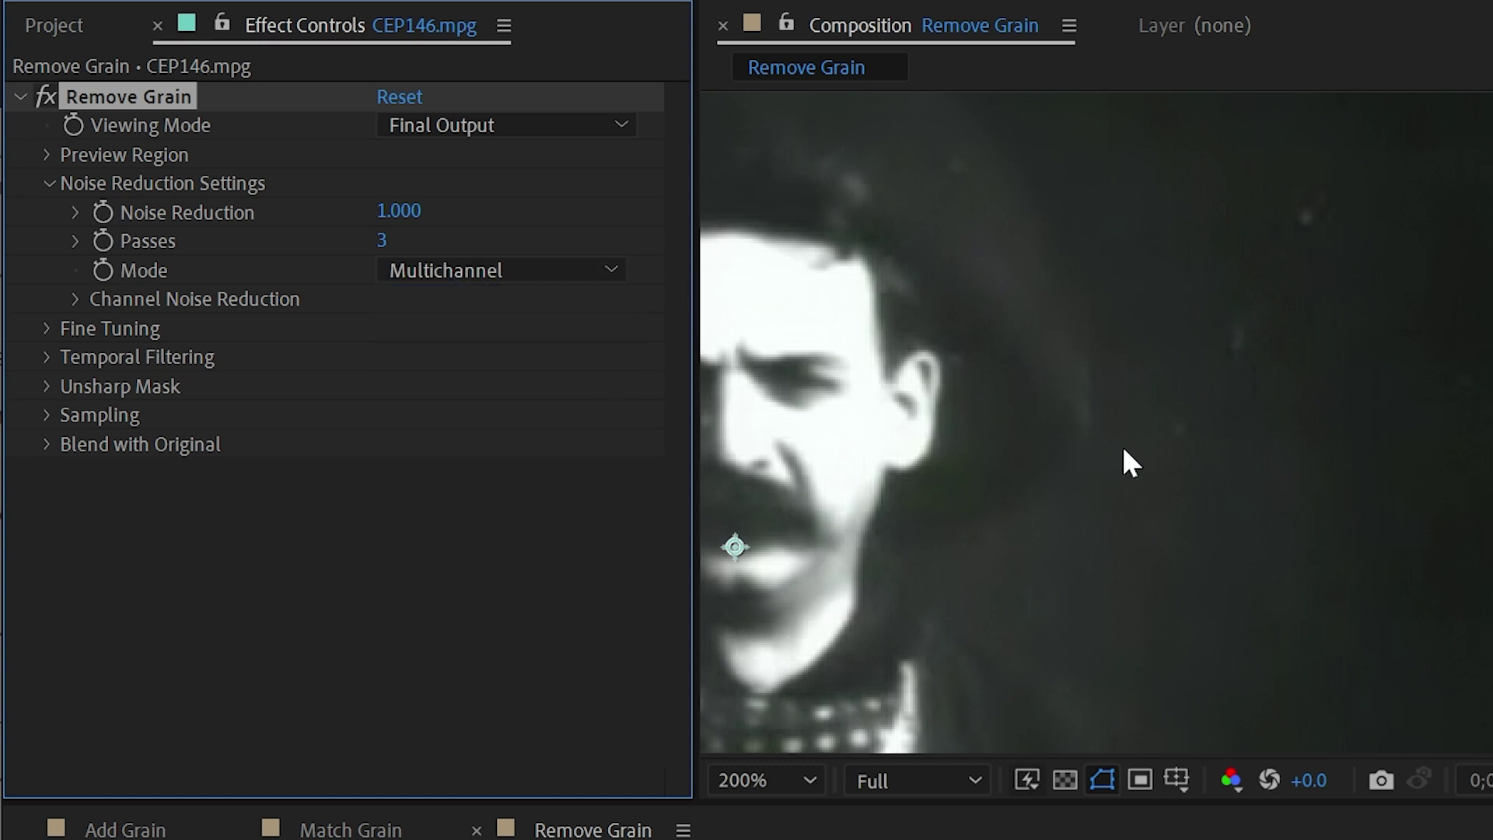
pyautogui.click(77, 299)
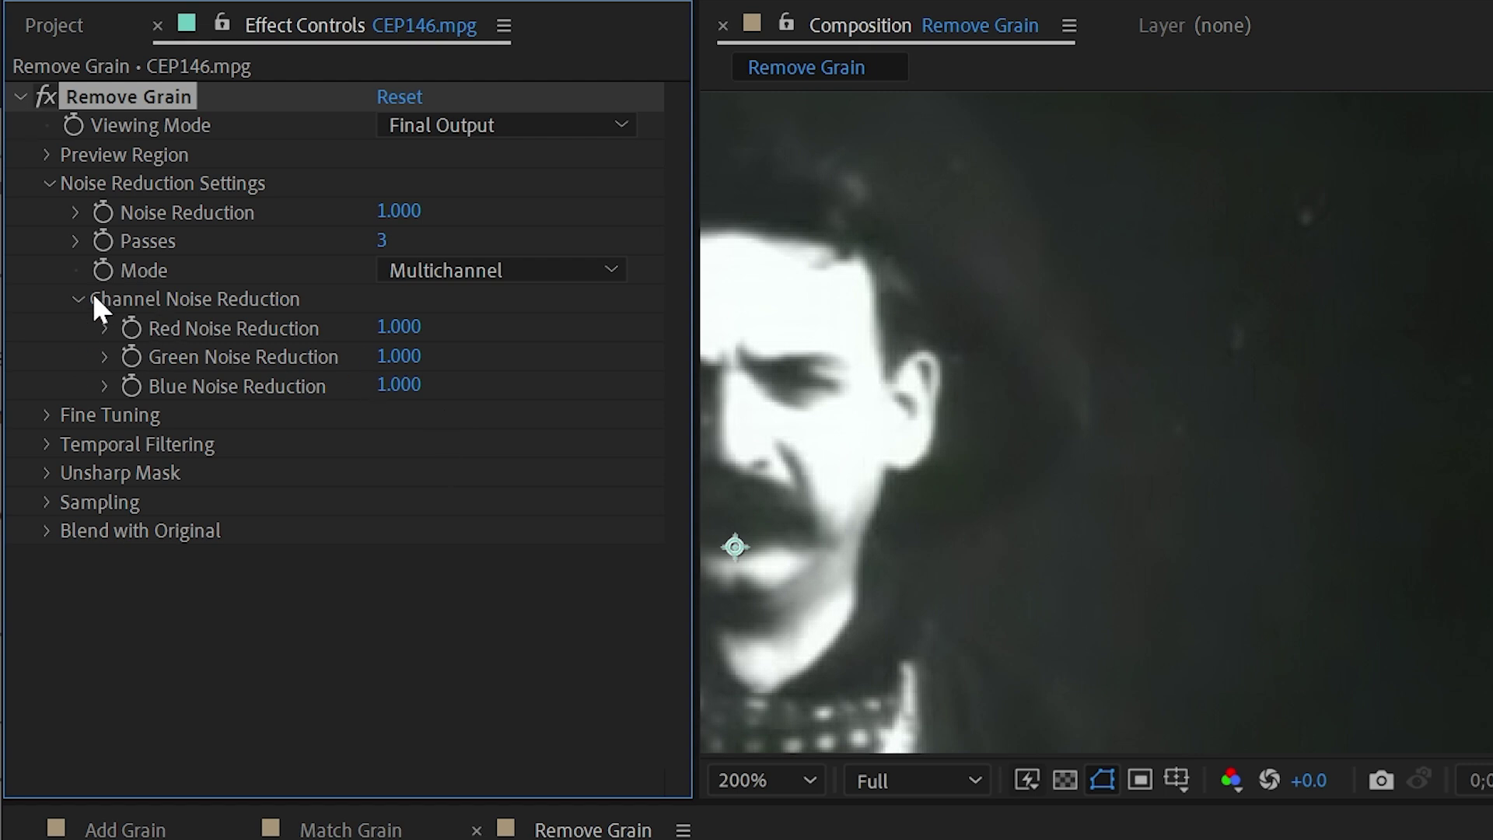
pyautogui.click(49, 183)
# - Try a different Chroma Suppression value under Fine Tuning, undo it, and play the footage back at close range
pyautogui.click(48, 212)
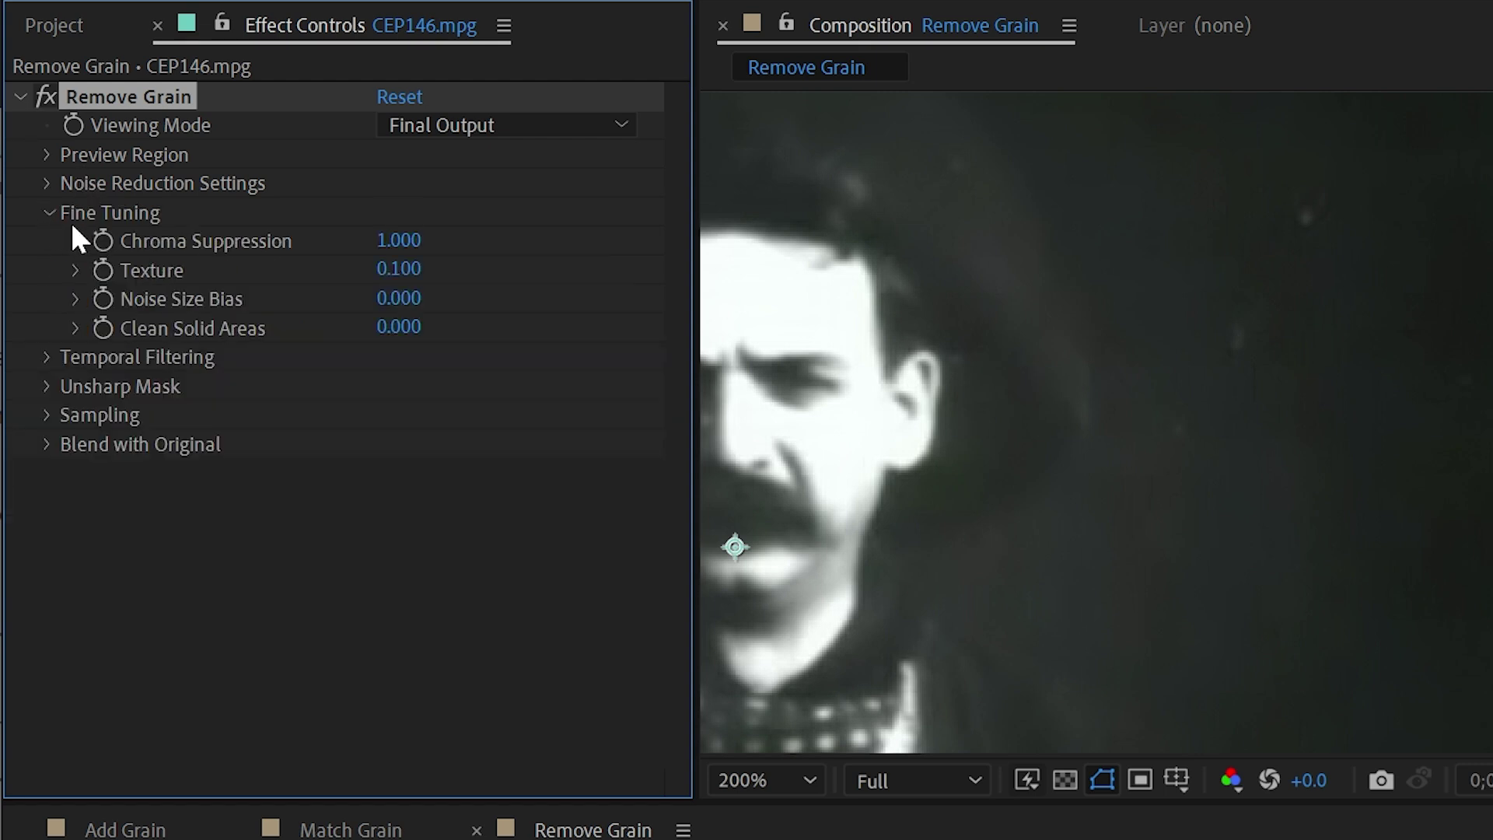
pyautogui.moveTo(400, 245); pyautogui.dragTo(721, 264)
pyautogui.hotkey('ctrl', 'z')
pyautogui.scroll(-1, 1282, 622)
pyautogui.press('space')
pyautogui.moveTo(1017, 563); pyautogui.dragTo(1166, 513)
pyautogui.scroll(1, 1176, 465)
pyautogui.press('space')
pyautogui.moveTo(1127, 269); pyautogui.dragTo(1400, 489)
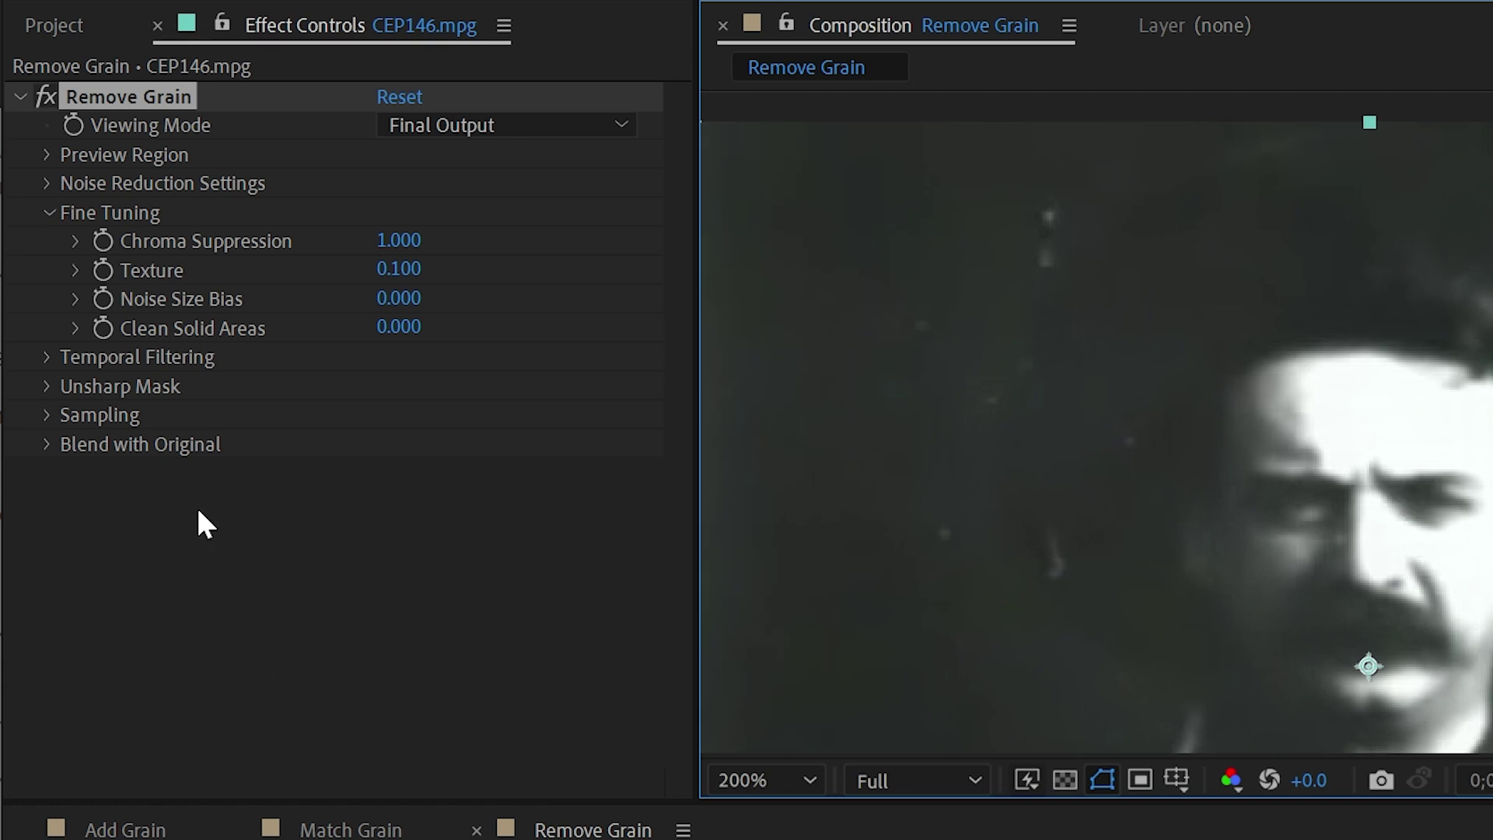
# - Test Texture values under Fine Tuning and set Texture to 1
pyautogui.moveTo(399, 269); pyautogui.dragTo(720, 277)
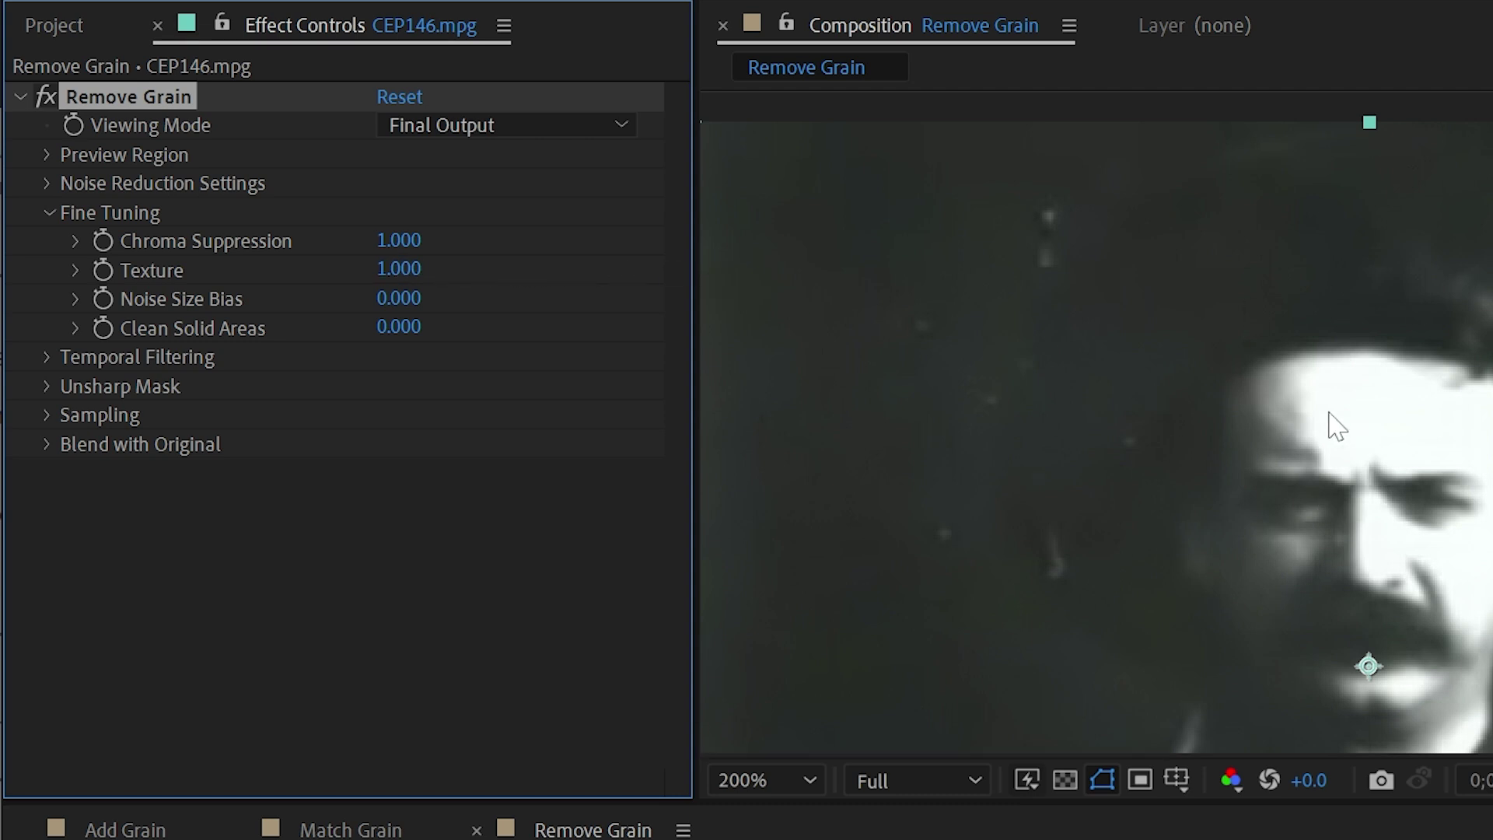
pyautogui.moveTo(399, 269); pyautogui.dragTo(245, 281)
pyautogui.click(420, 291)
pyautogui.write('0')
pyautogui.press('Return')
# - Try a Noise Size Bias of -0.5, inspect the footage, and return the bias to 0
pyautogui.moveTo(399, 298); pyautogui.dragTo(326, 300)
pyautogui.scroll(-2, 1154, 418)
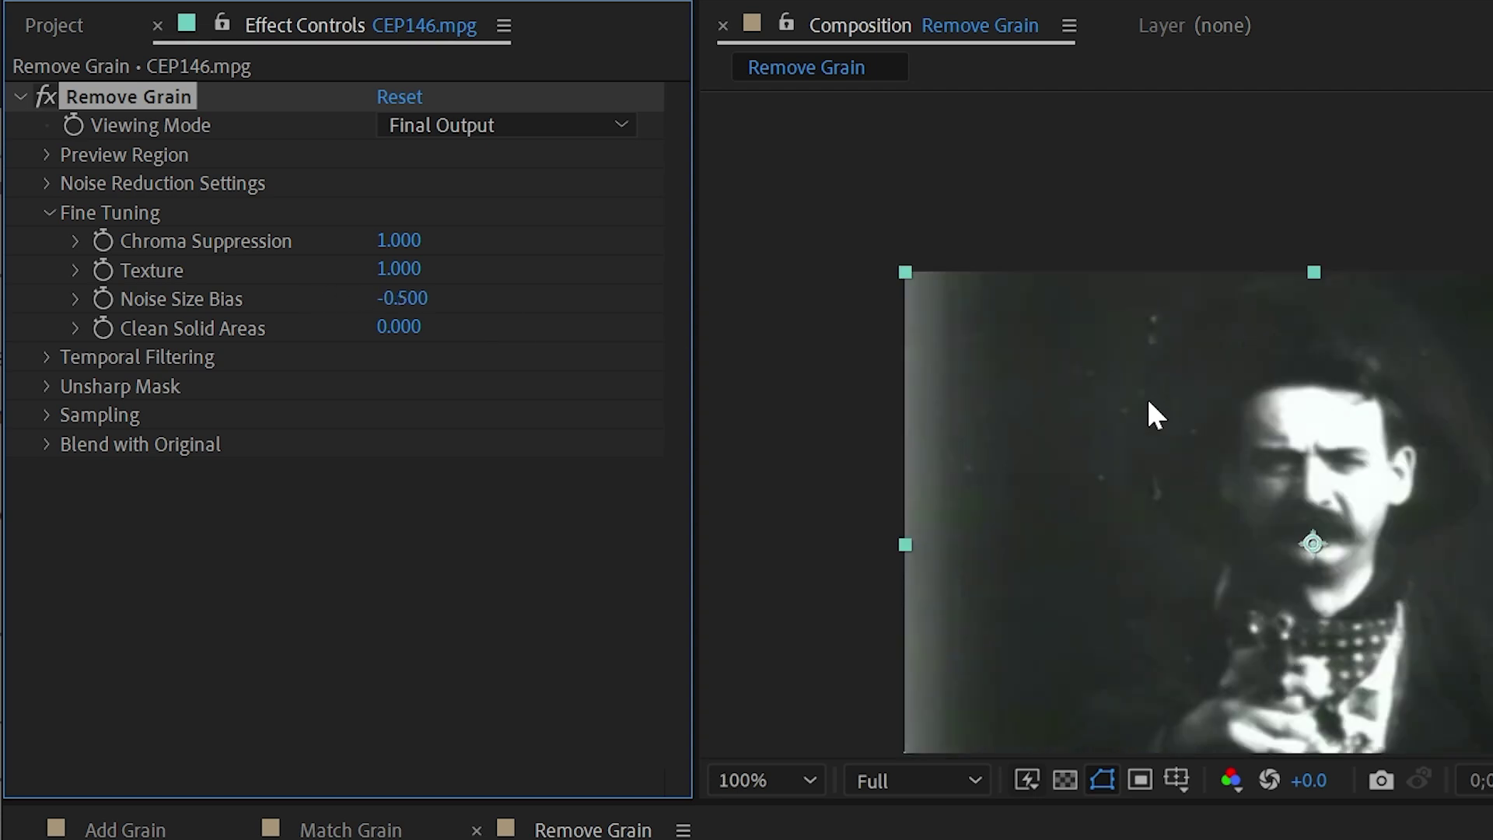
pyautogui.scroll(2, 1333, 420)
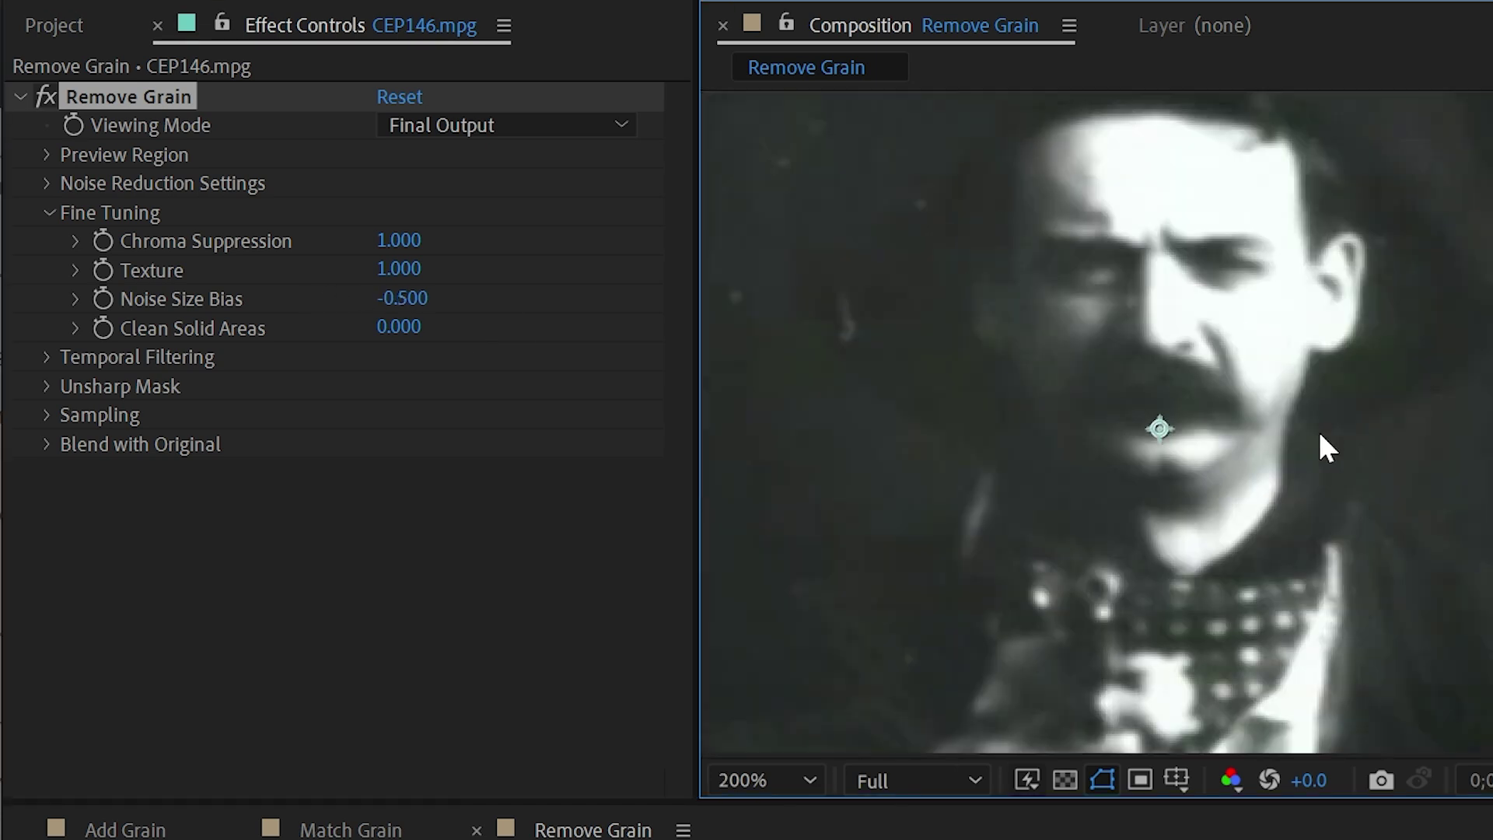
pyautogui.moveTo(402, 297); pyautogui.dragTo(542, 296)
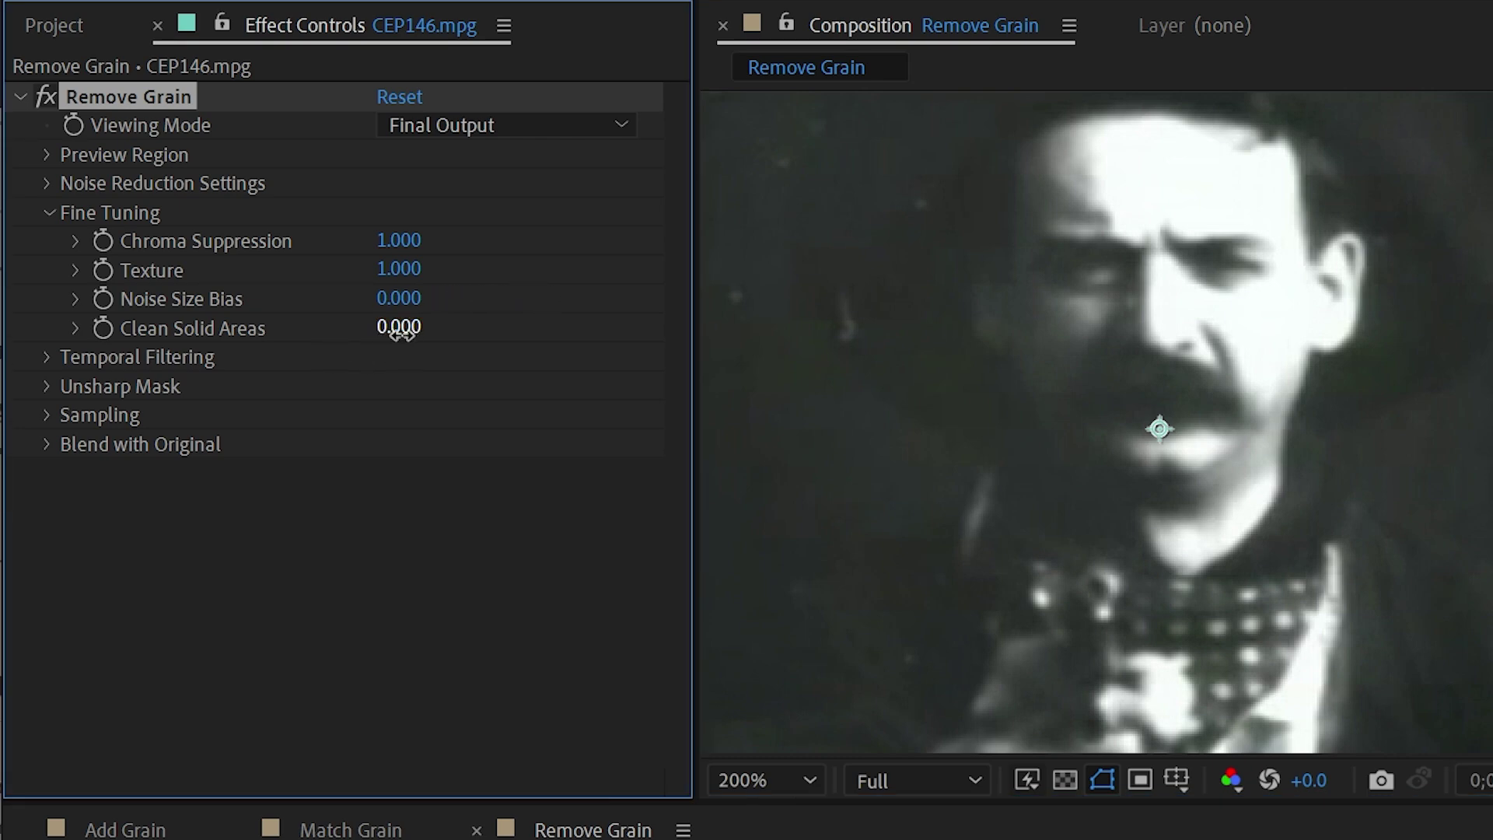
# - Set Clean Solid Areas to 1 and compare the footage with Remove Grain switched off and on
pyautogui.moveTo(399, 327); pyautogui.dragTo(908, 330)
pyautogui.moveTo(1470, 221); pyautogui.dragTo(1457, 334)
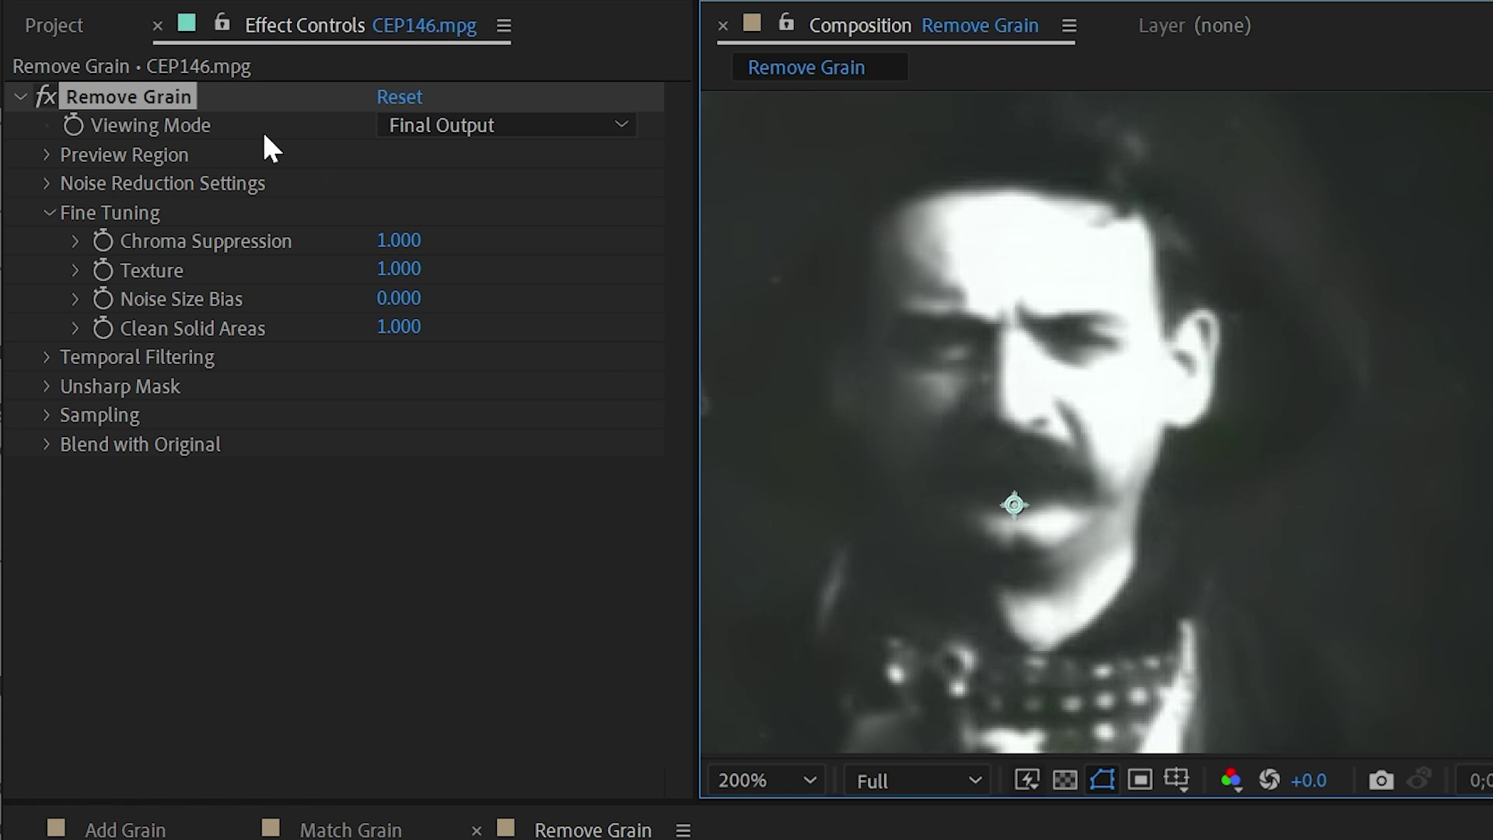
pyautogui.click(47, 96)
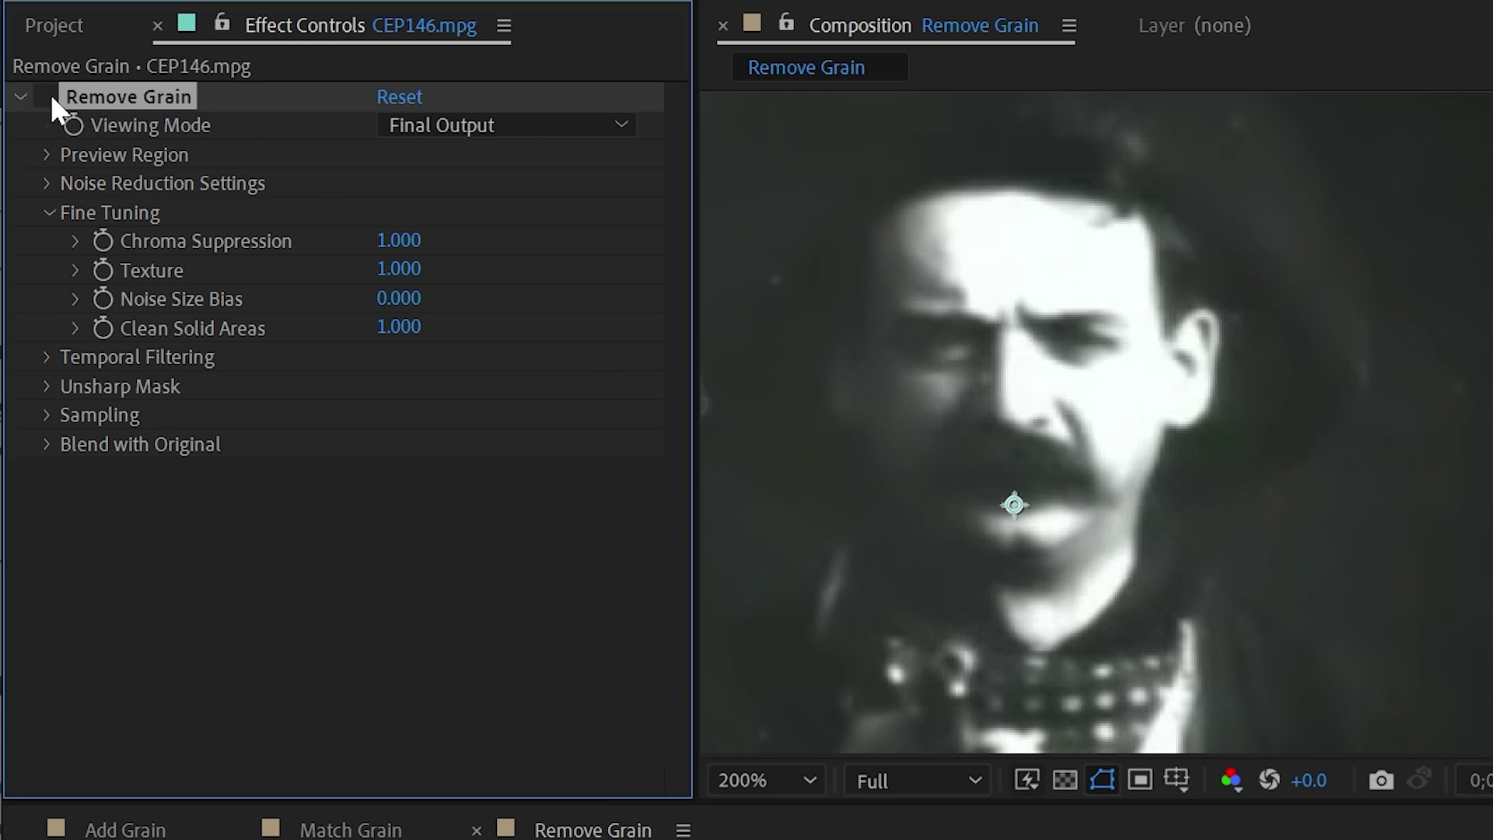
pyautogui.rightClick(205, 325)
pyautogui.click(234, 605)
pyautogui.click(50, 211)
# - Try Temporal Filtering on the footage, play it back, and switch the filtering off again
pyautogui.click(47, 243)
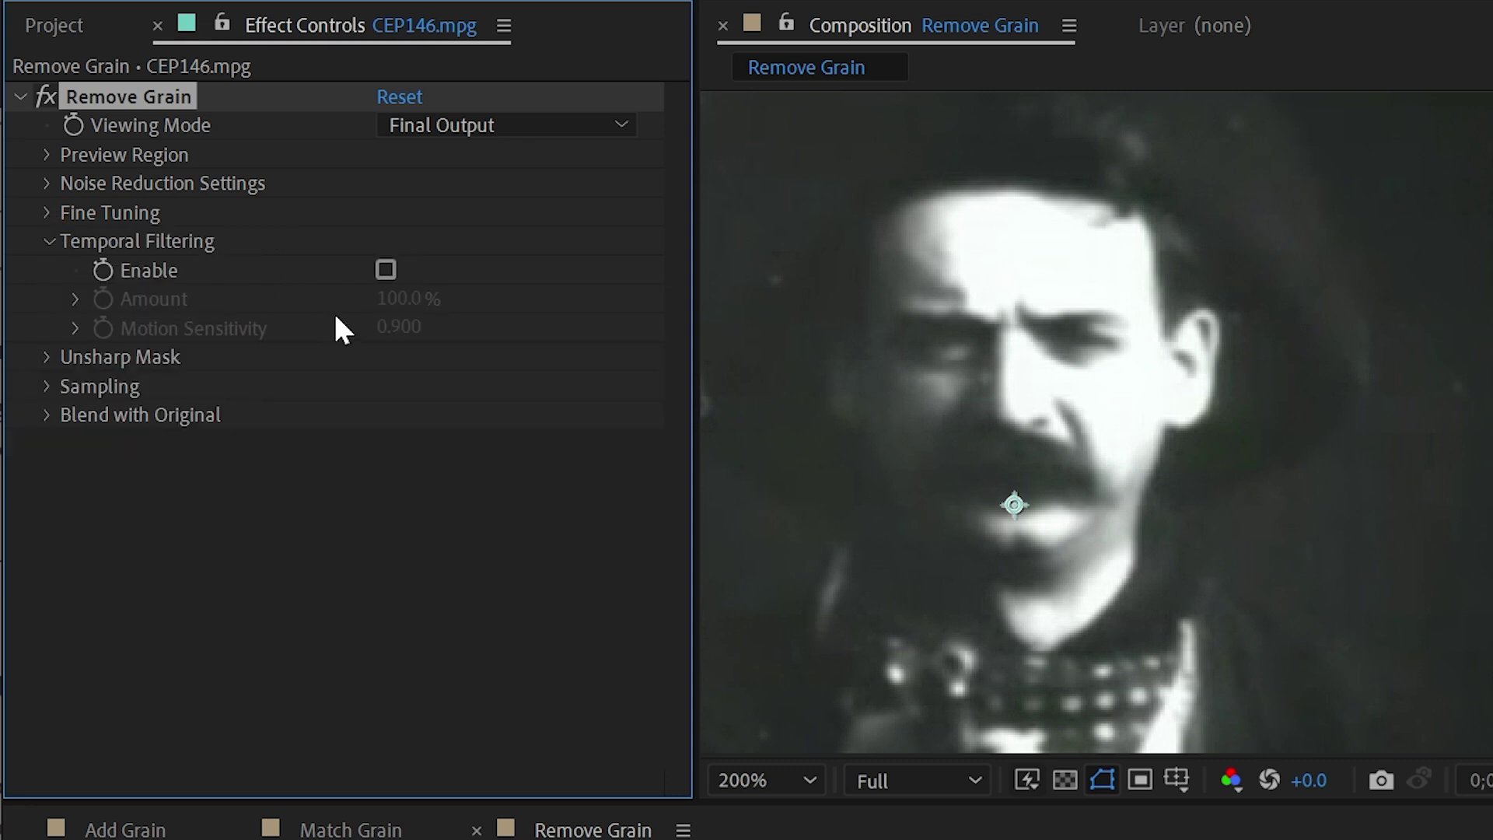
pyautogui.click(387, 270)
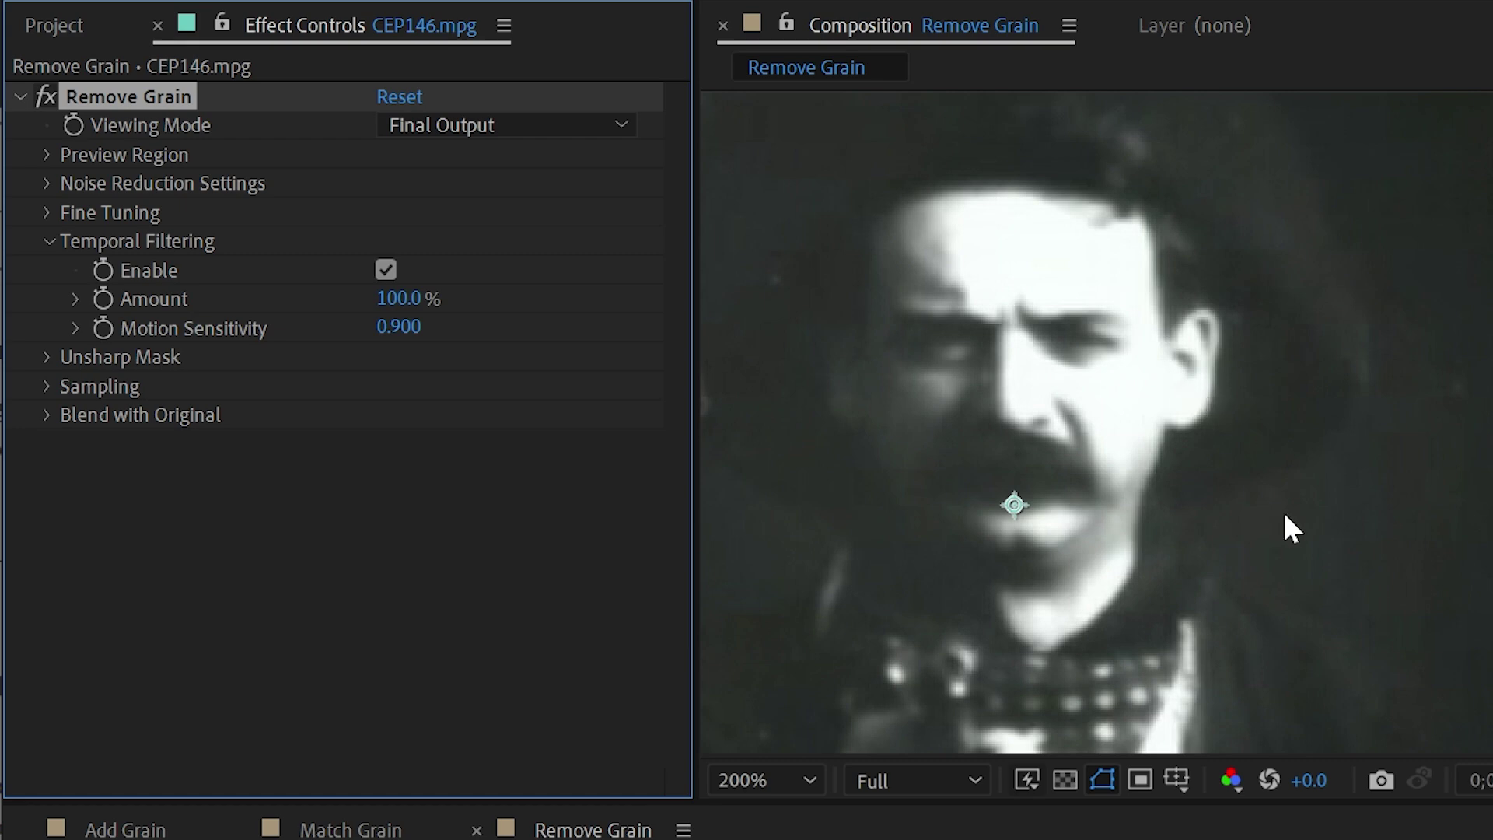
pyautogui.press('space')
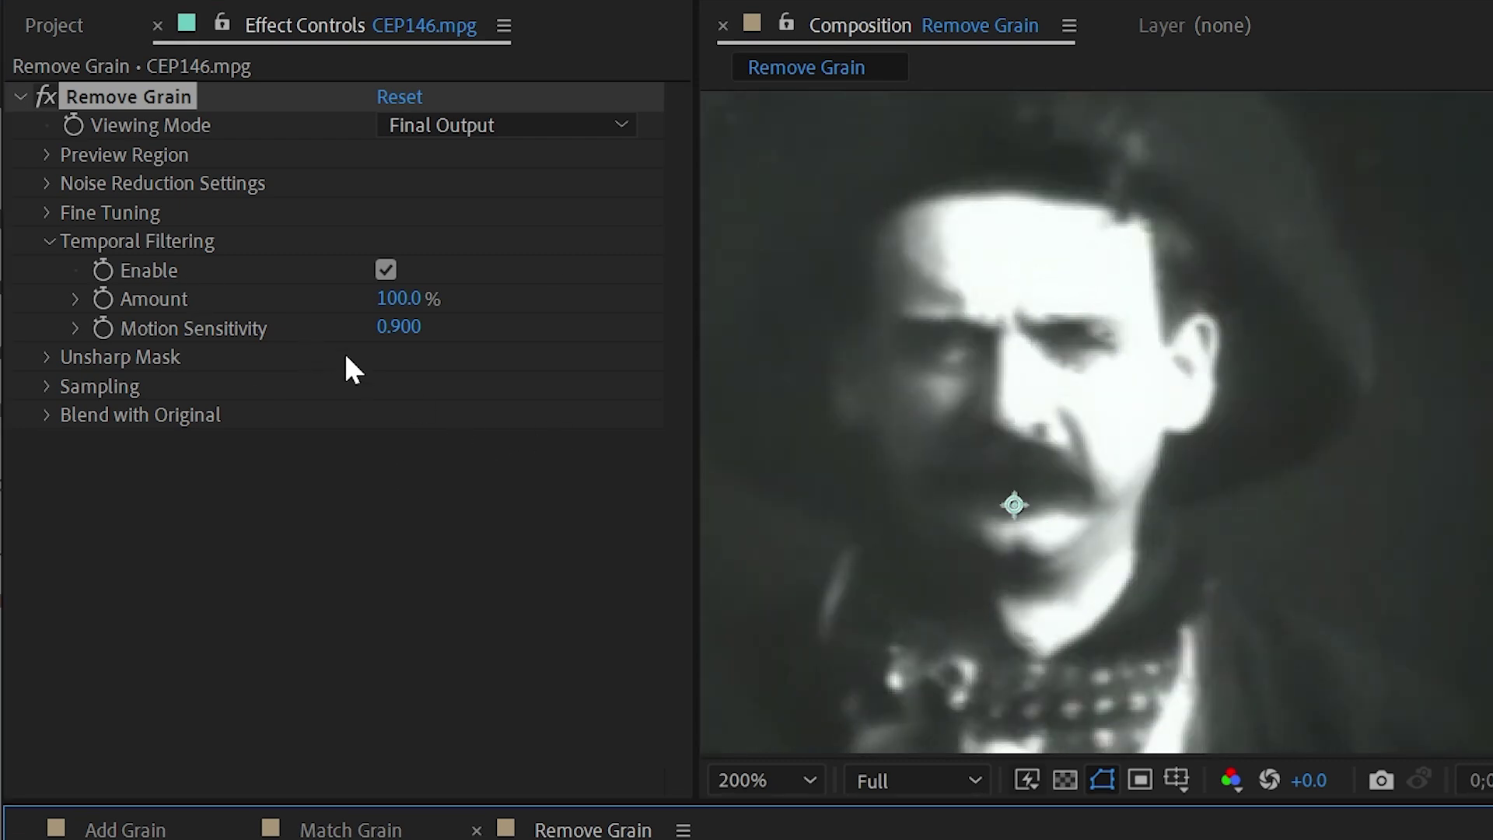
pyautogui.press(',')
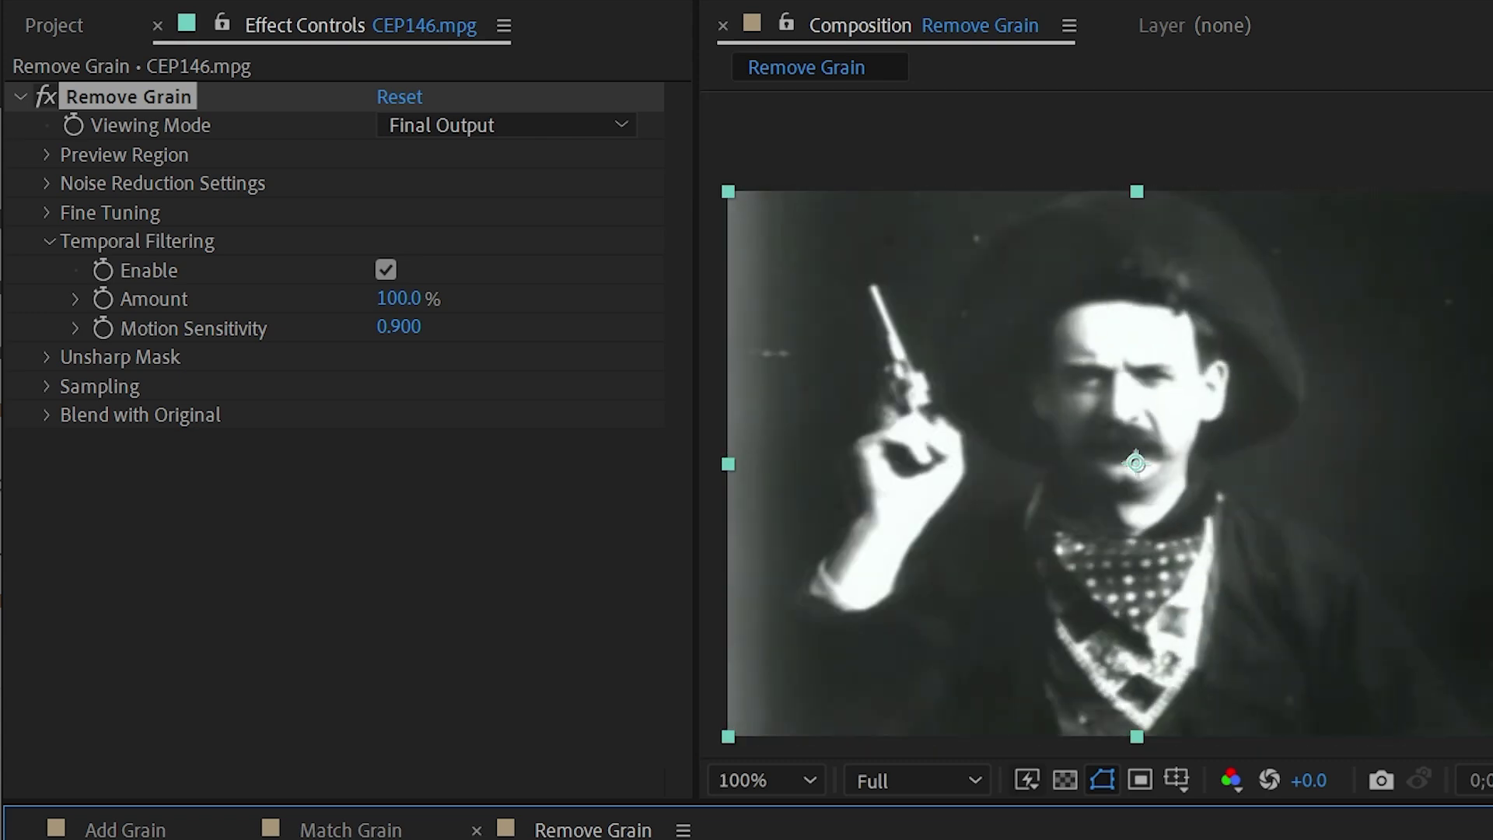
pyautogui.click(386, 269)
pyautogui.click(46, 242)
# - Sharpen the footage with an Unsharp Mask Amount of 0.96 and Radius of 3, undoing the trial Threshold change
pyautogui.click(47, 271)
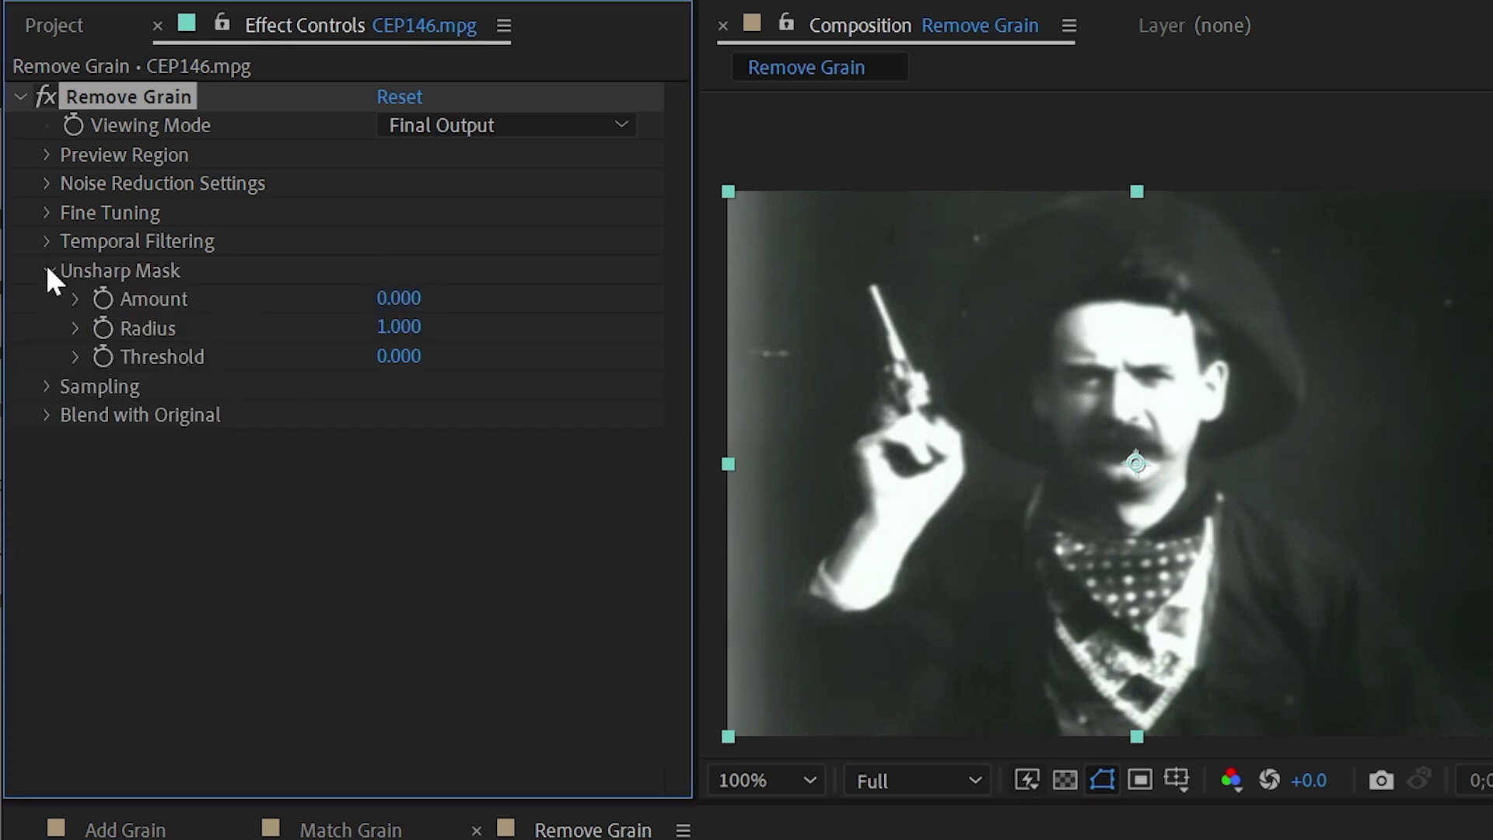
pyautogui.moveTo(399, 298); pyautogui.dragTo(693, 323)
pyautogui.moveTo(393, 338); pyautogui.dragTo(282, 297)
pyautogui.moveTo(350, 353); pyautogui.dragTo(437, 352)
pyautogui.hotkey('ctrl', 'z')
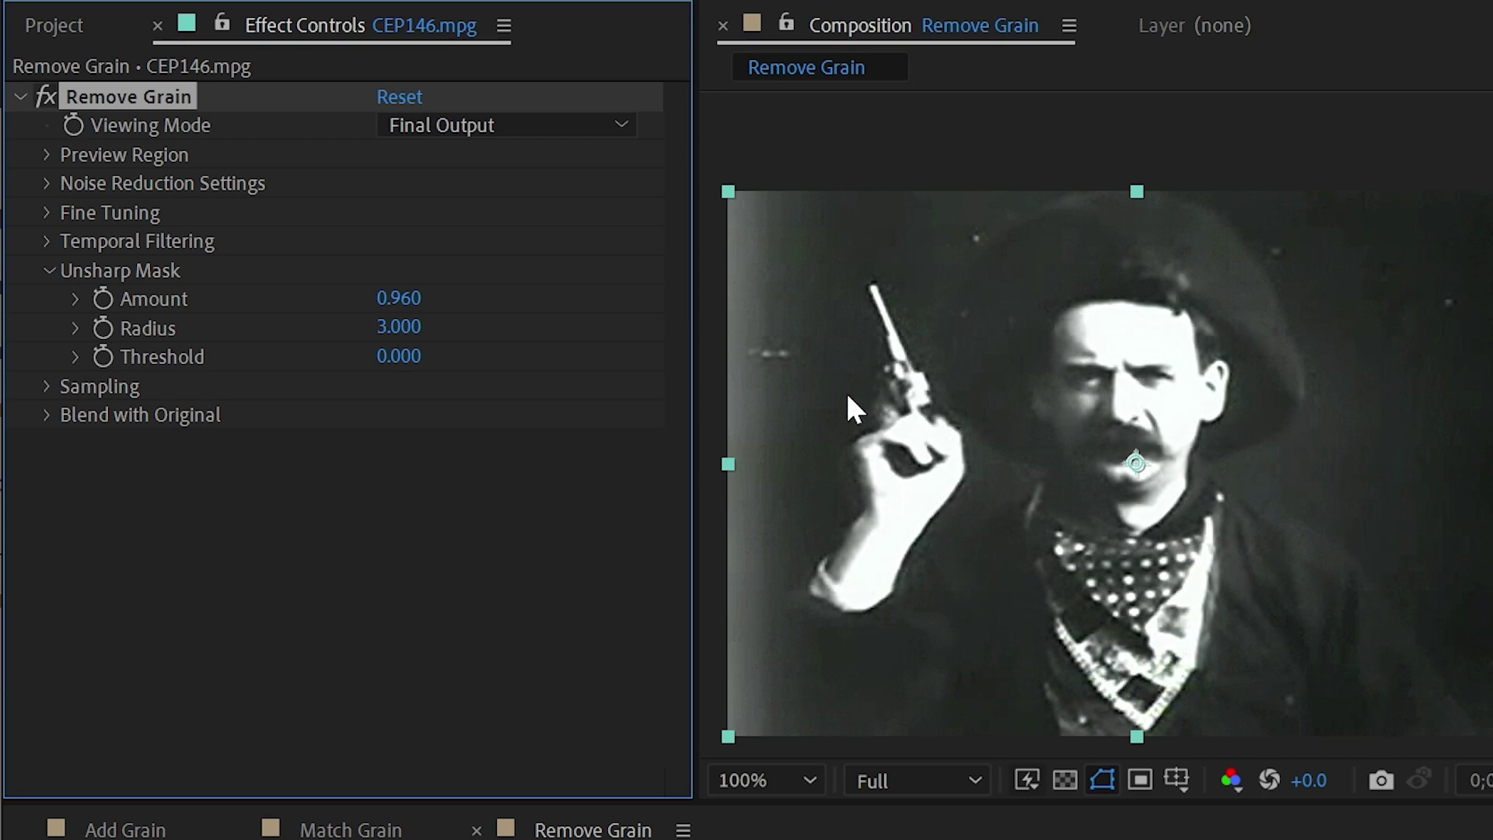
# - Compare the footage with Unsharp Mask Amount at 0, undo that change, and inspect the sharpened face and full frame
pyautogui.click(393, 298)
pyautogui.write('0')
pyautogui.press('Return')
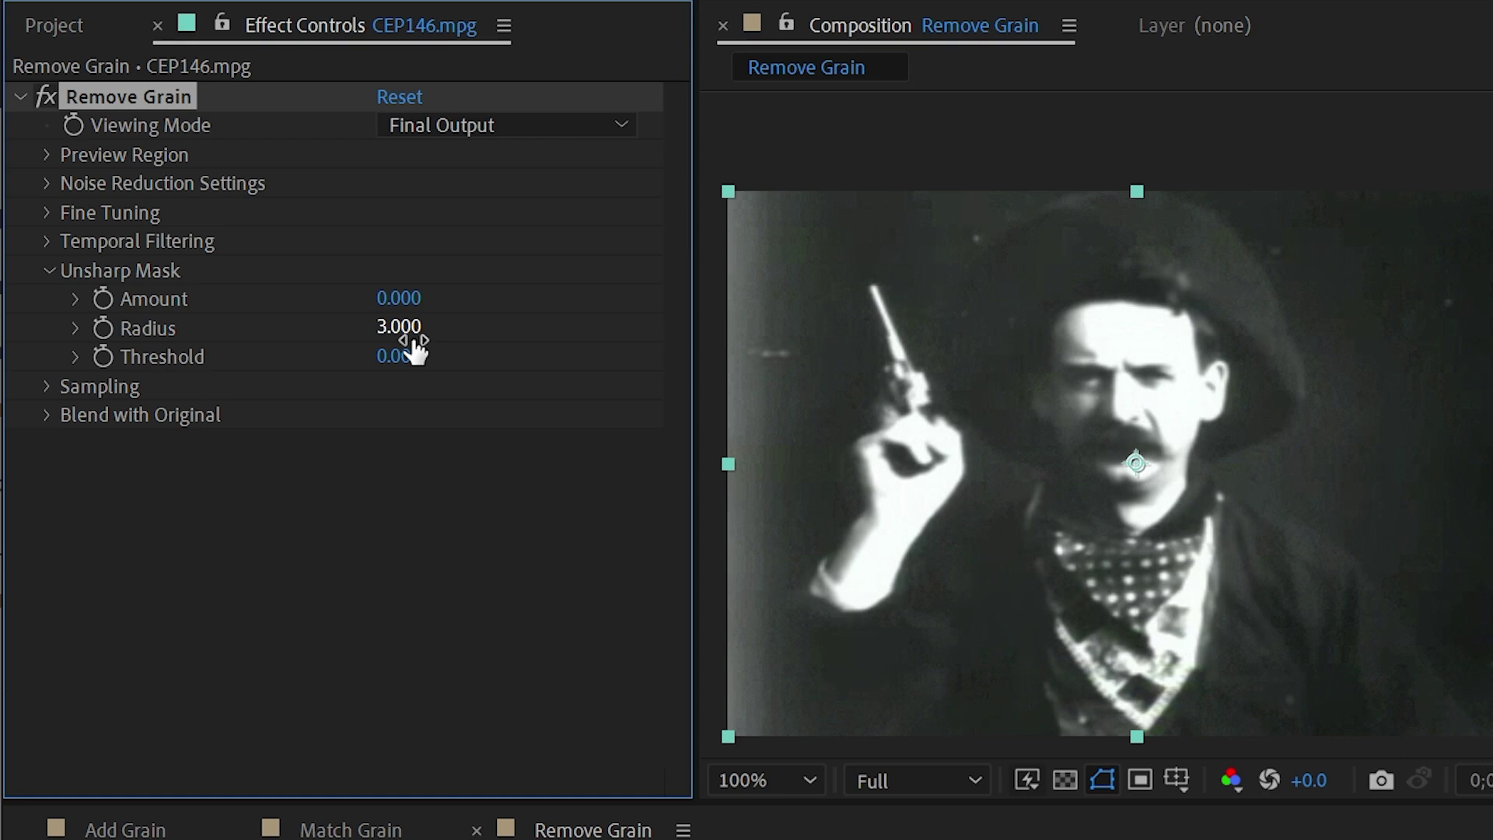
pyautogui.hotkey('ctrl', 'z')
pyautogui.scroll(1, 1077, 444)
pyautogui.moveTo(1210, 334); pyautogui.dragTo(1385, 382)
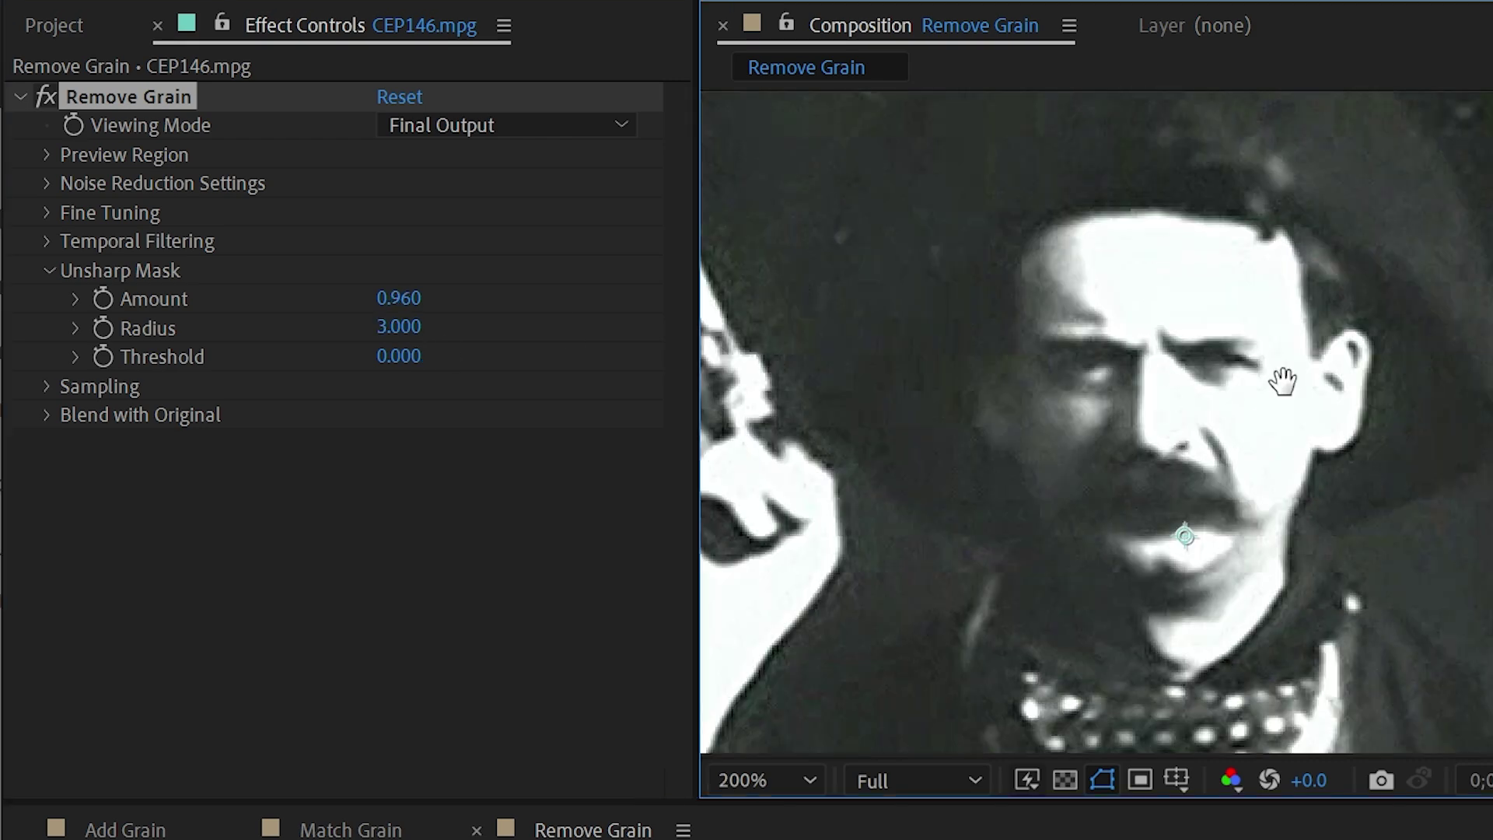
pyautogui.scroll(-2, 1374, 374)
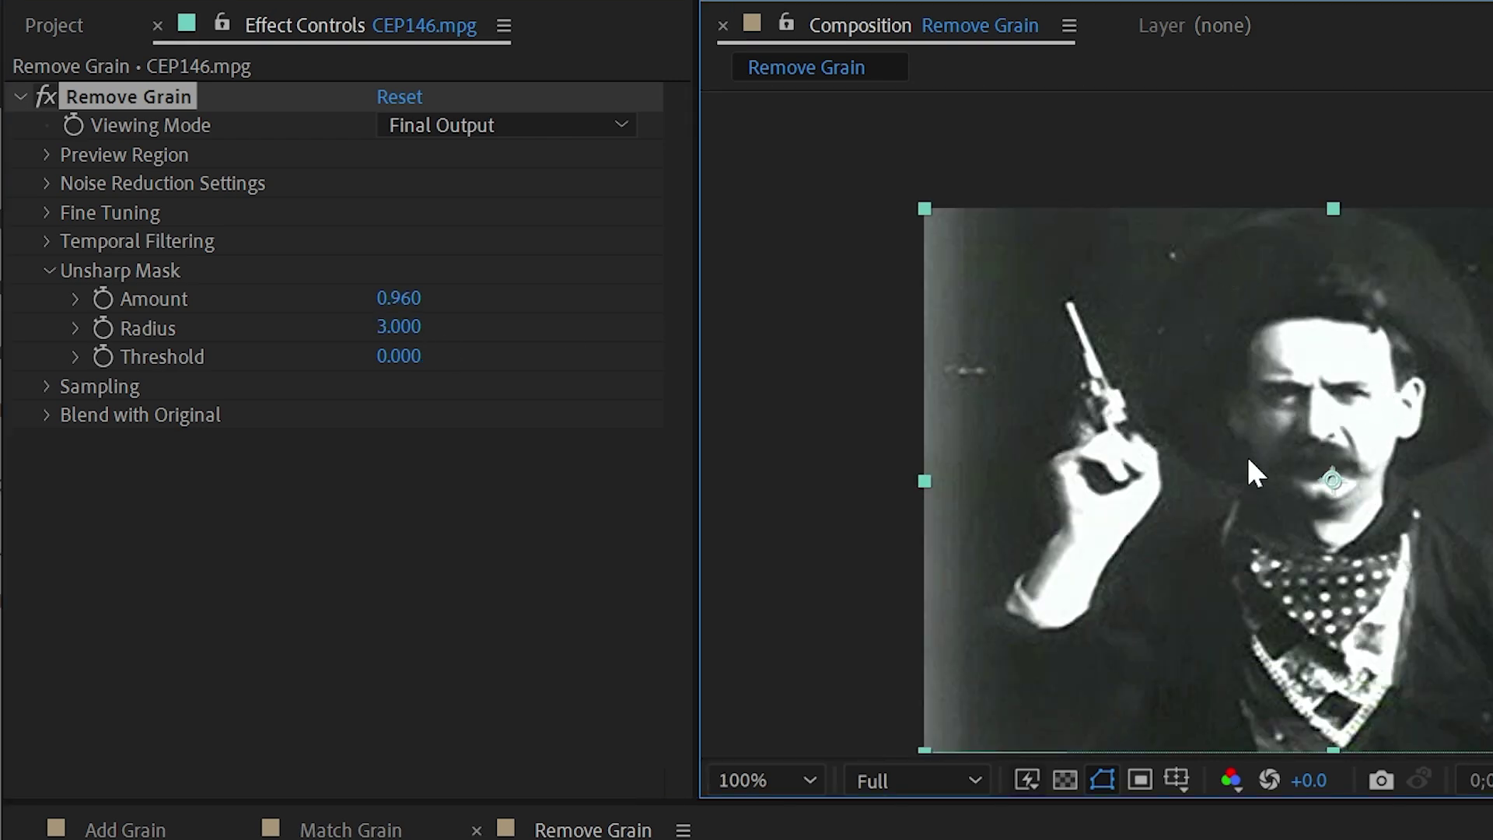
pyautogui.moveTo(1464, 407); pyautogui.dragTo(1402, 379)
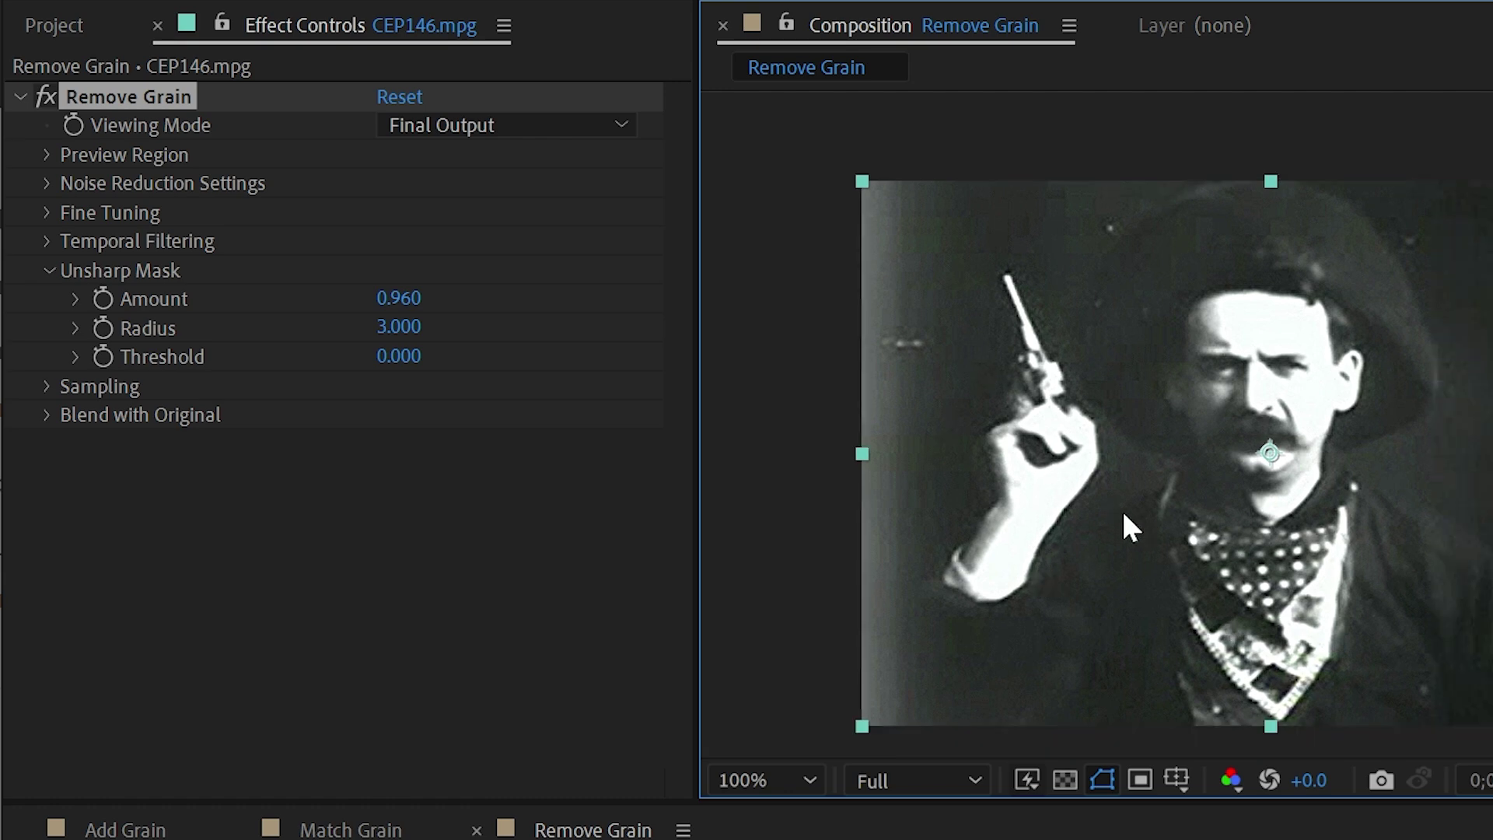
# - Review the Sampling and Blend with Original settings of Remove Grain
pyautogui.click(49, 270)
pyautogui.click(47, 299)
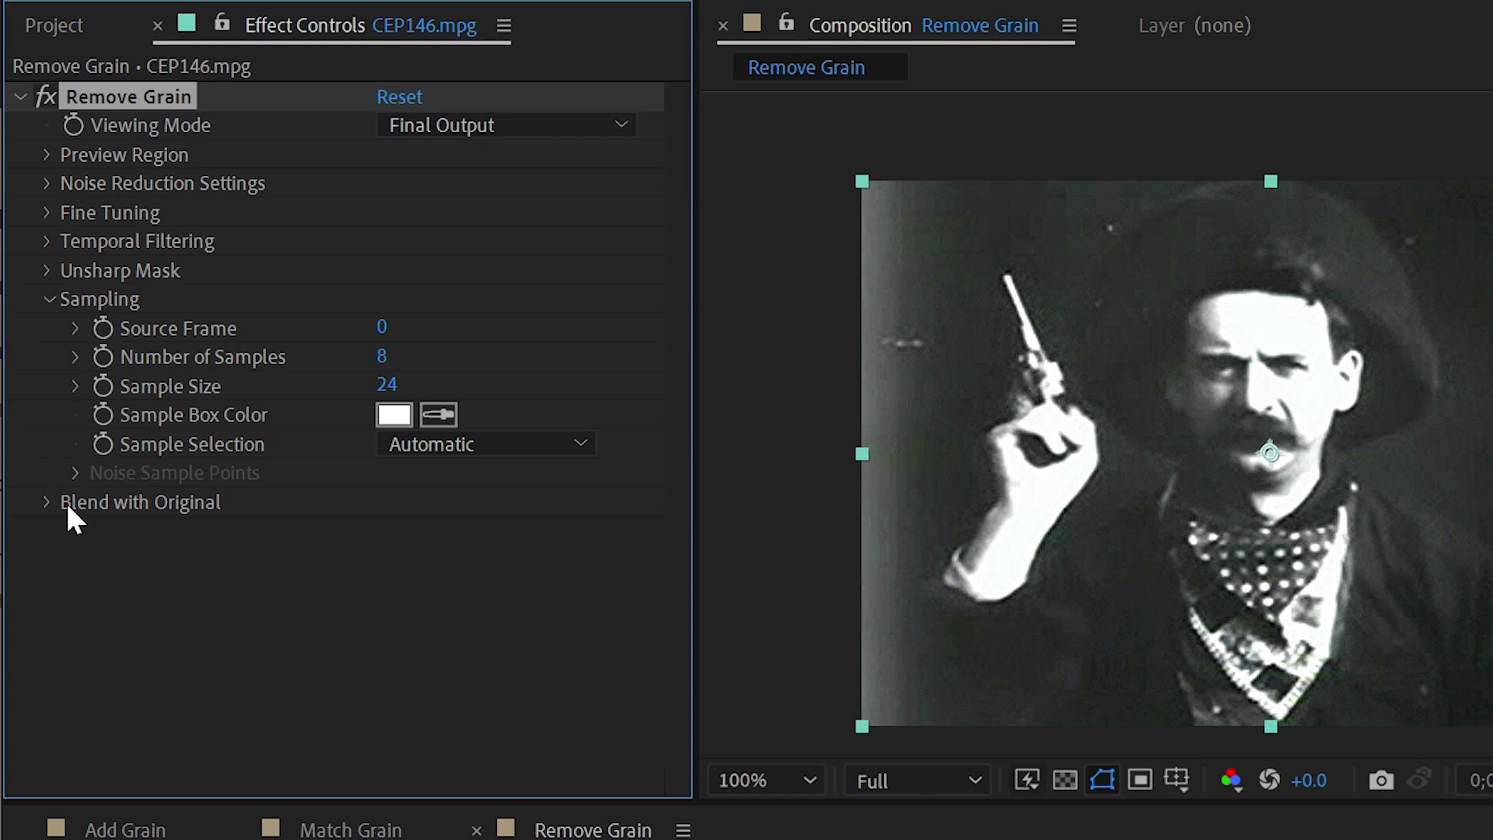
pyautogui.click(45, 503)
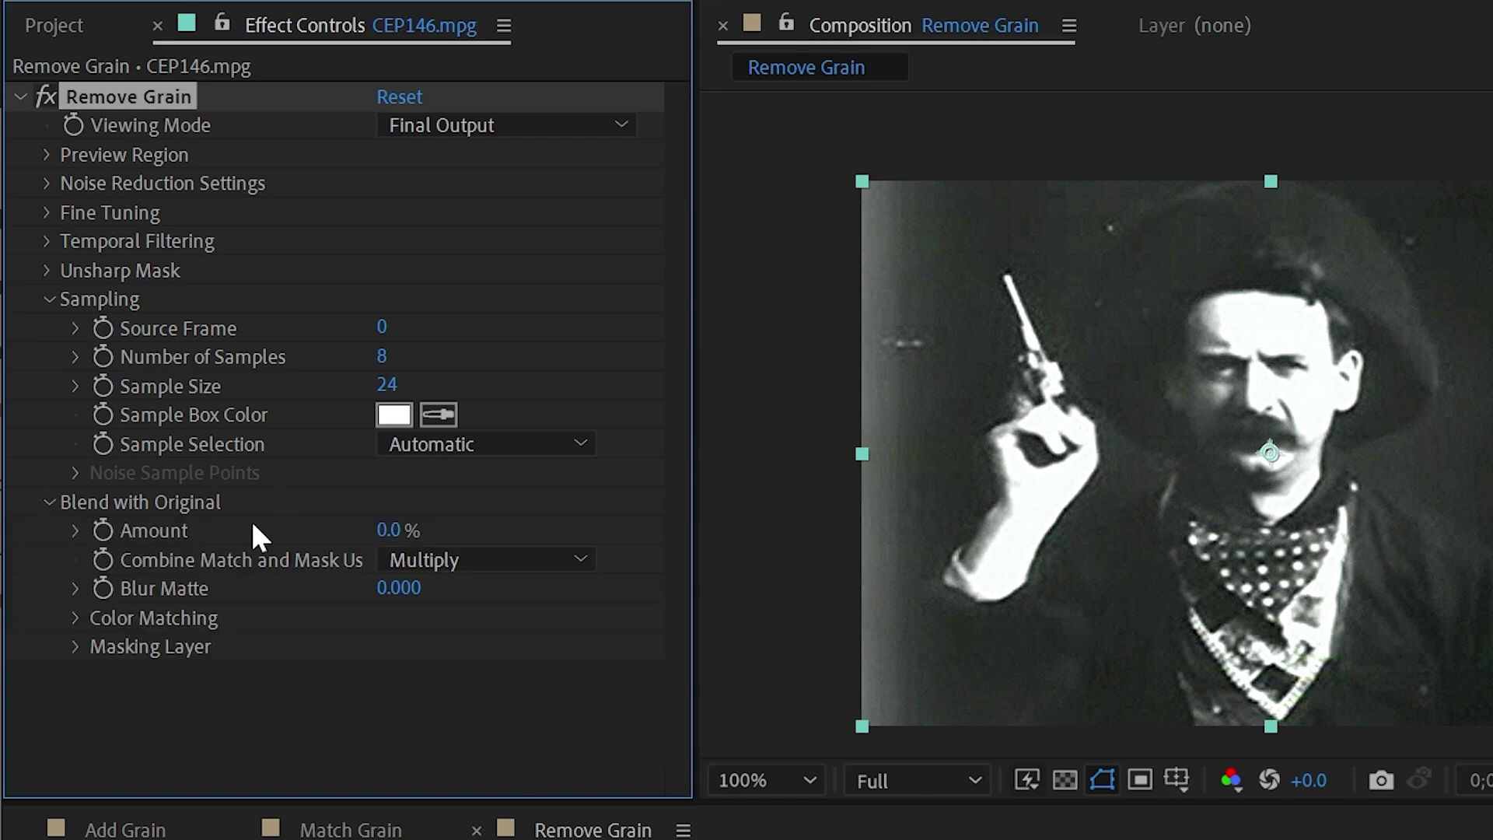